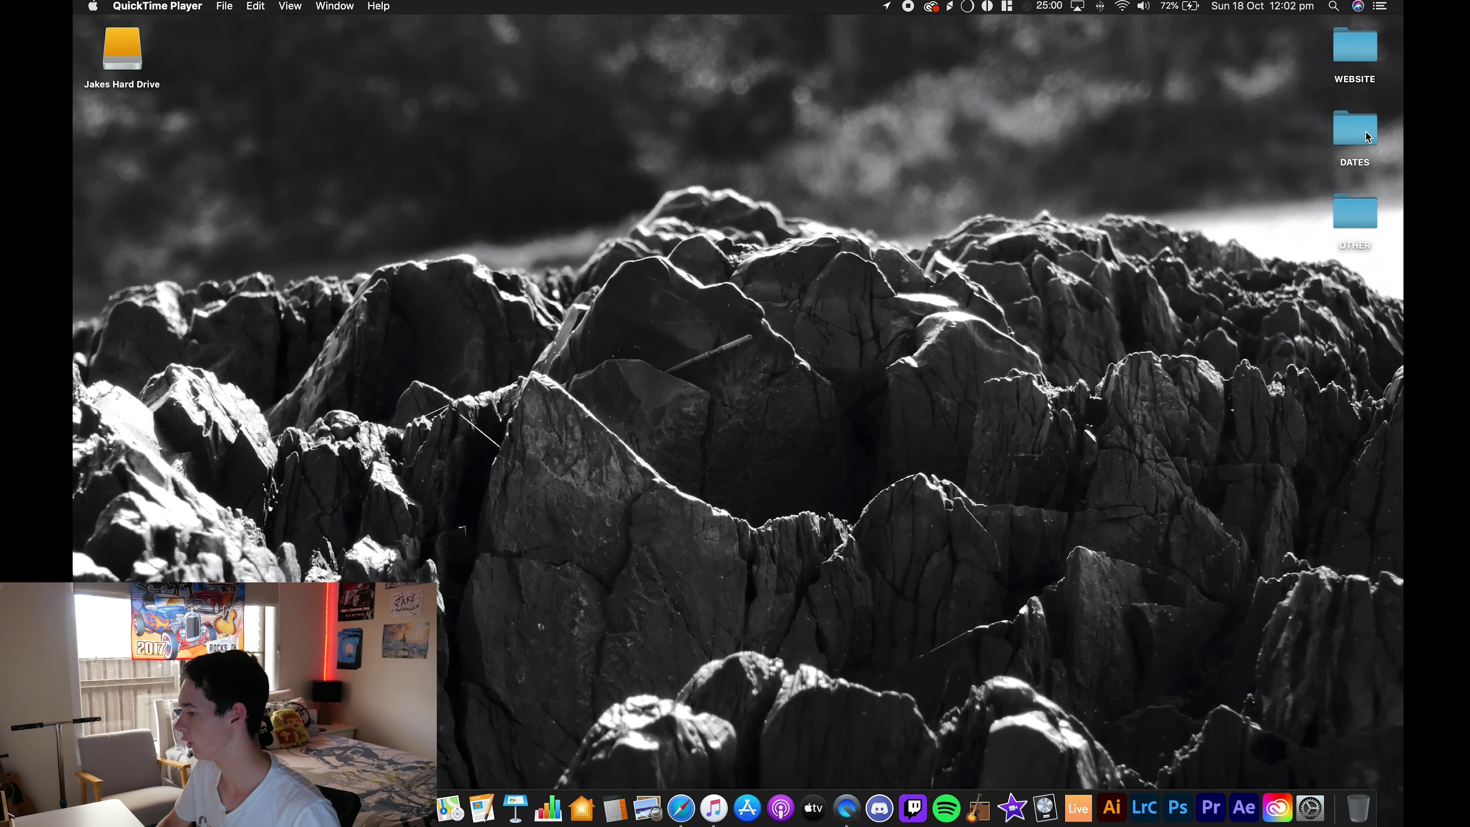
Step: Open the 12/10/20 PURGE MASK folder inside the DATES folder and browse through its photos and subfolders
double_click(1366, 136)
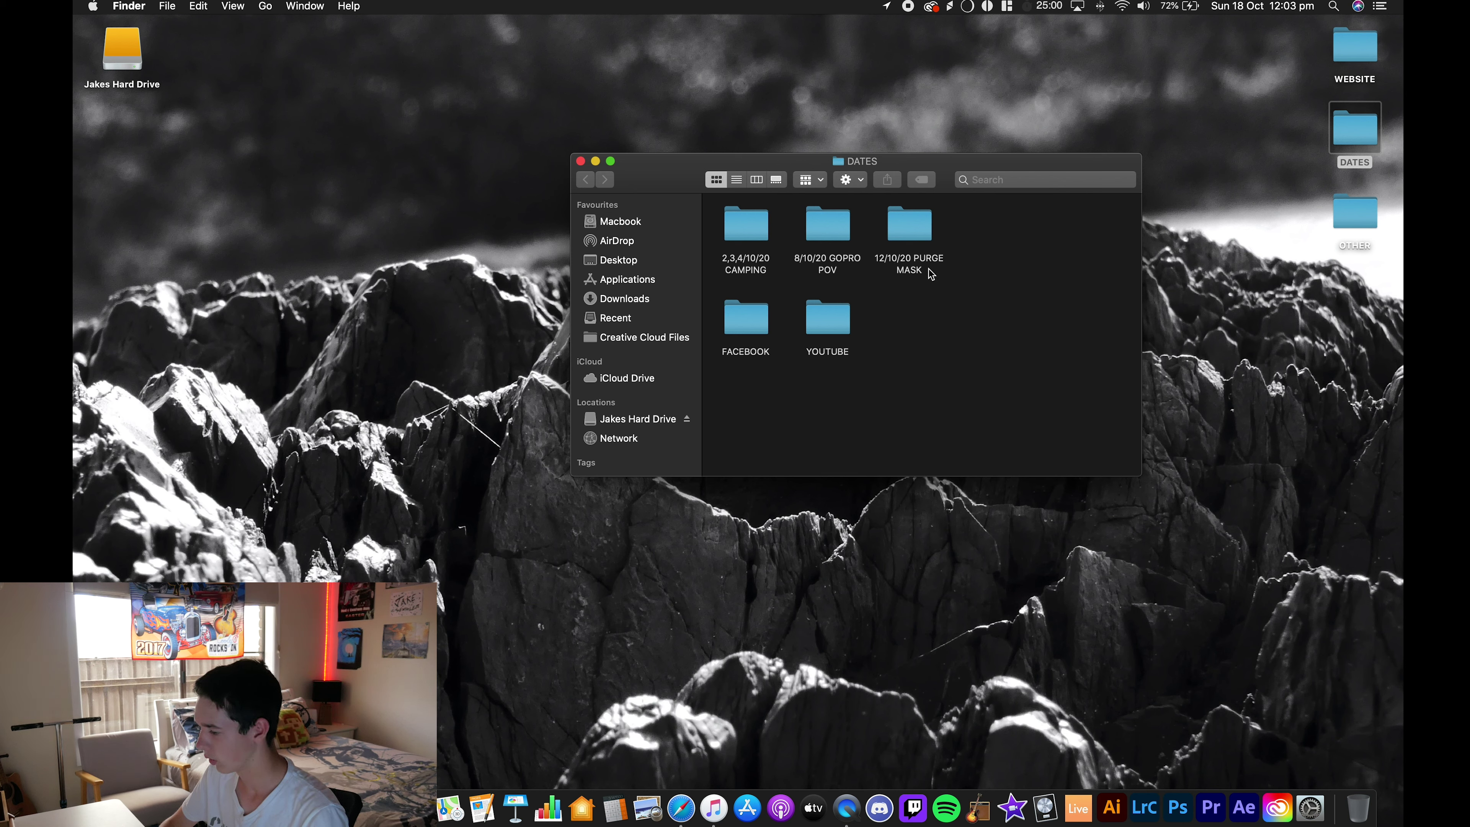
double_click(903, 272)
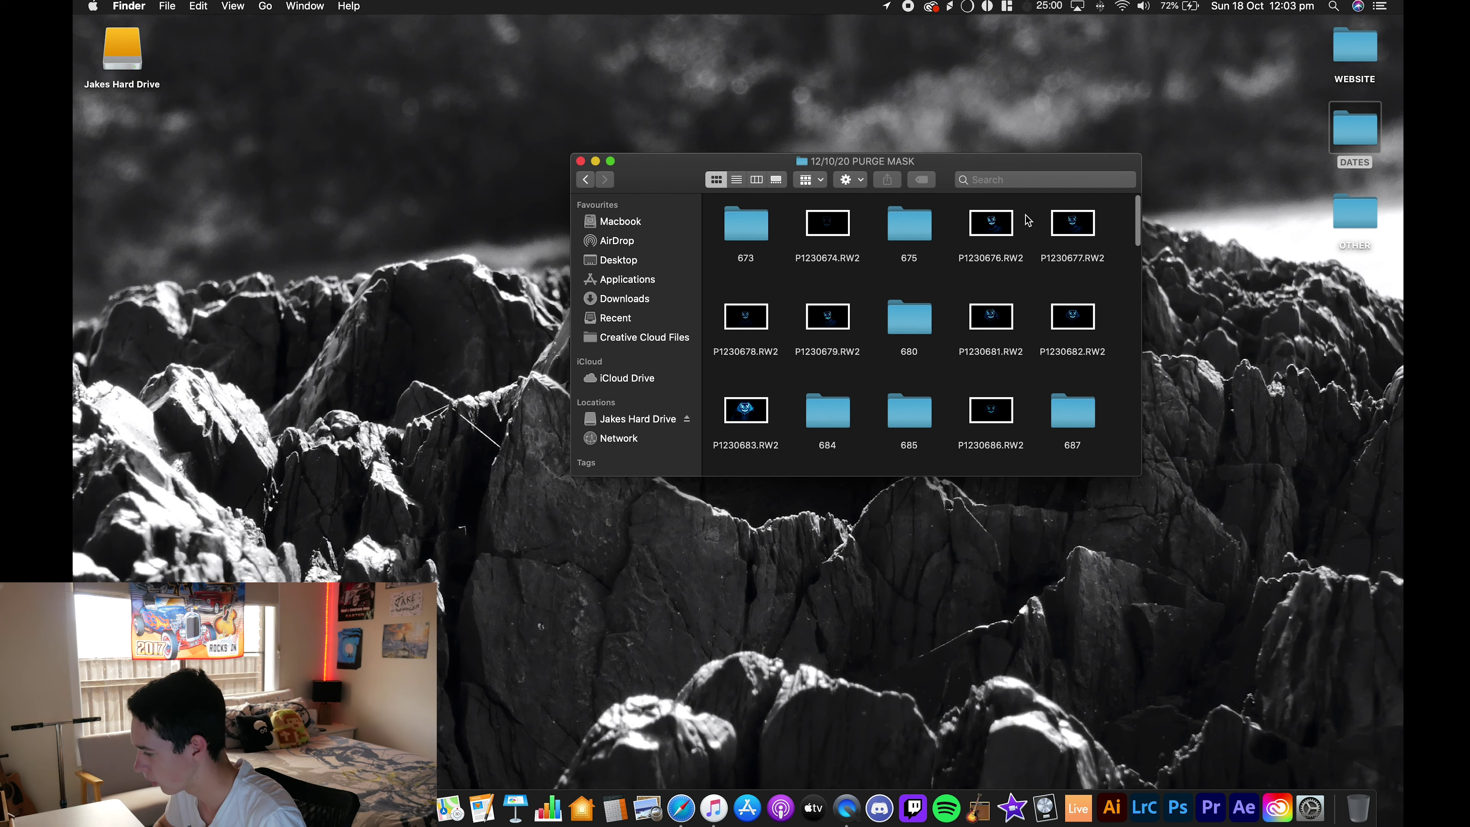
scroll(1036, 222, down, 3)
scroll(1036, 222, down, 3)
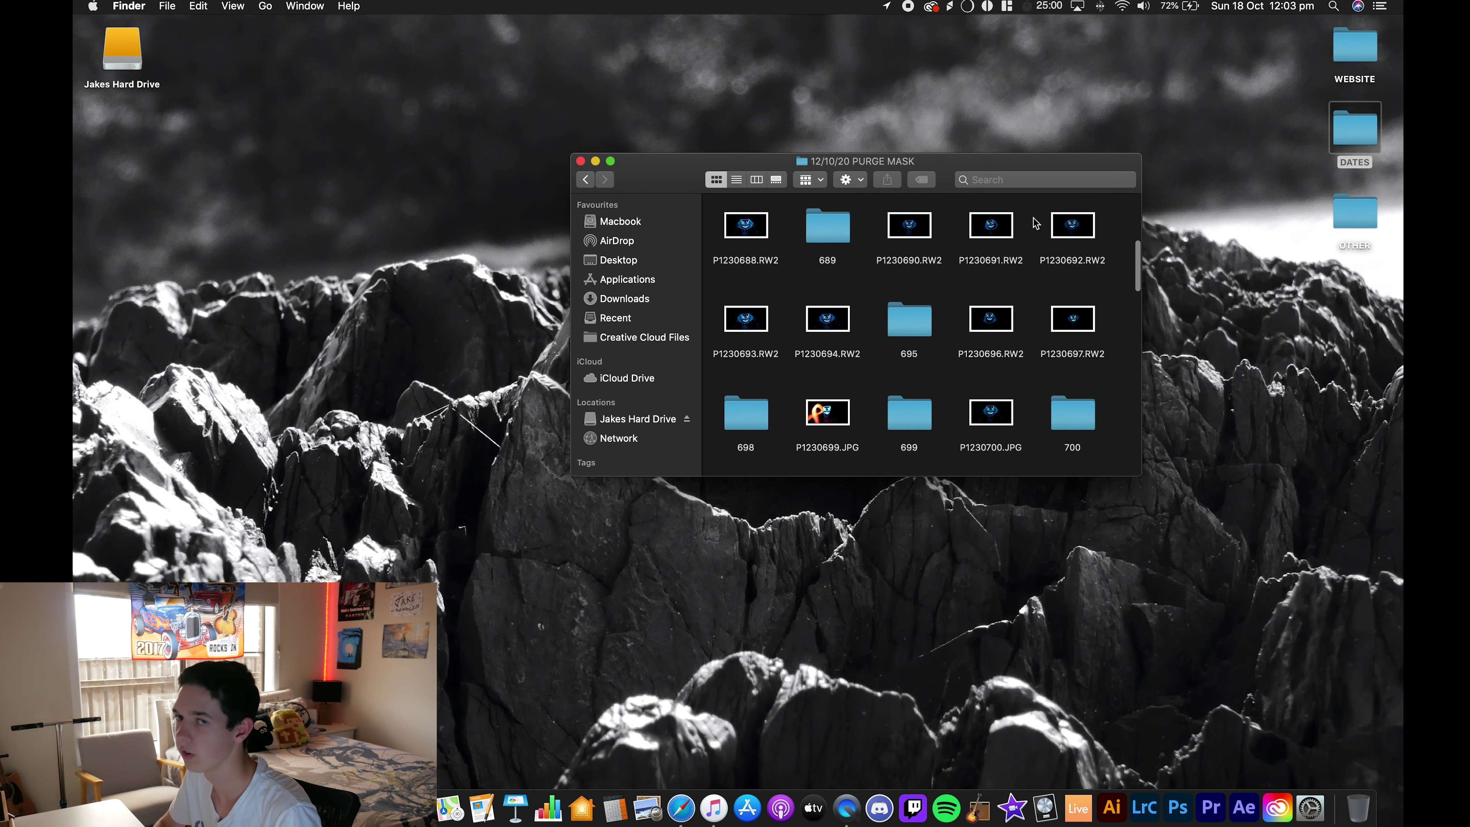
scroll(1036, 223, down, 3)
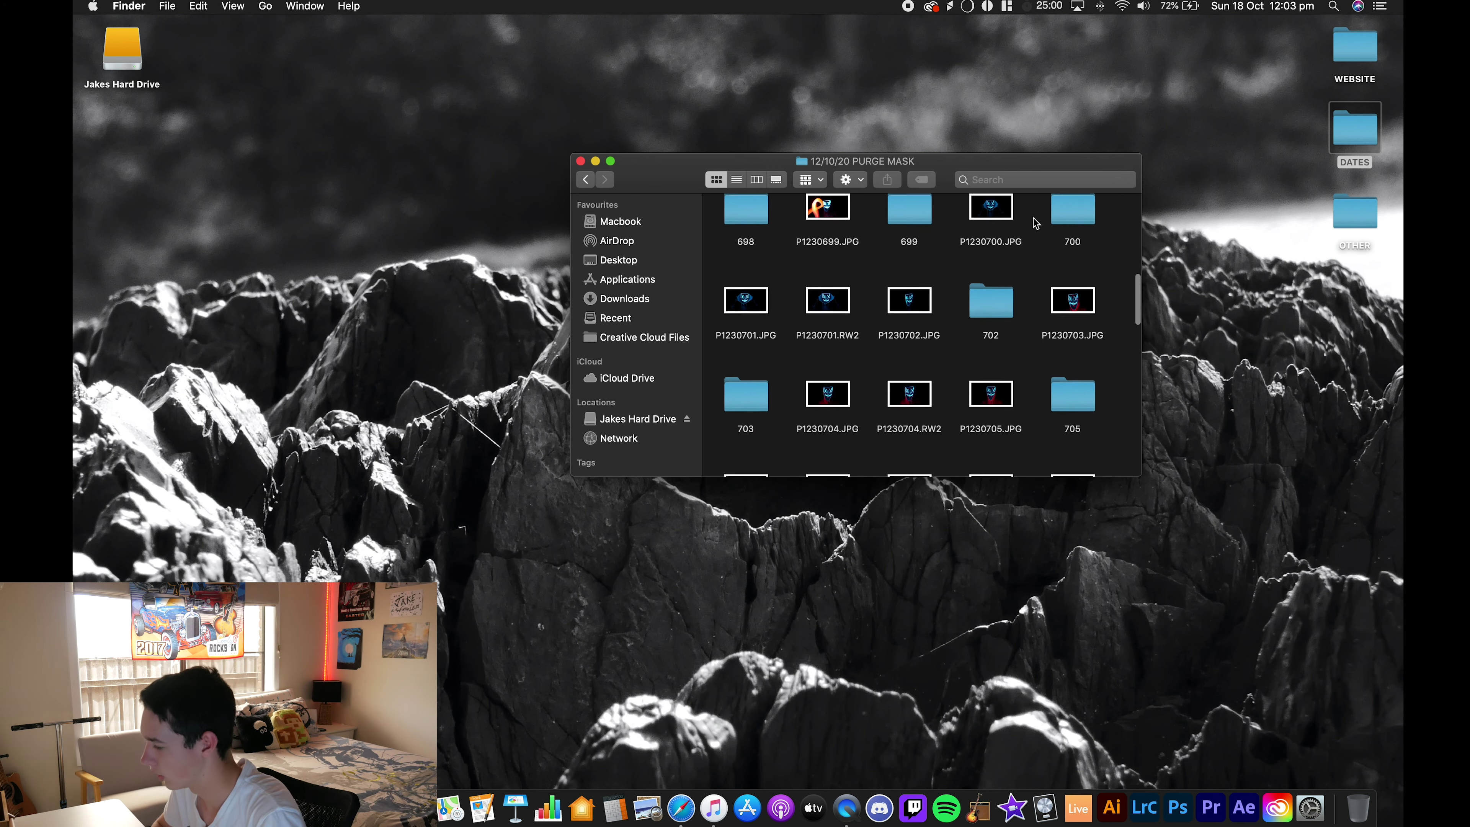
scroll(1036, 223, up, 10)
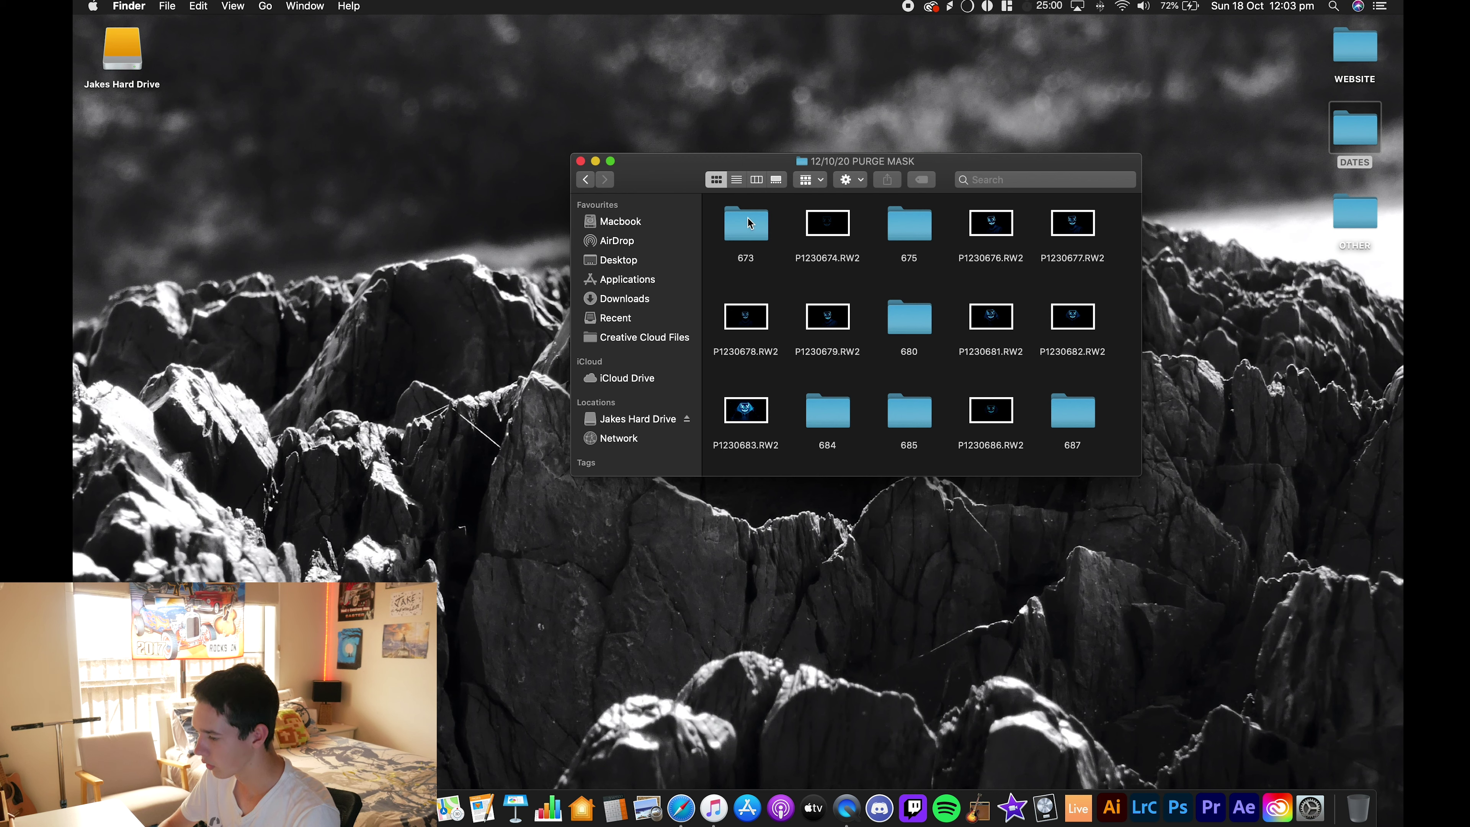
Step: Preview the edited P1230673.jpg in folder 673, and return to the PURGE MASK folder
double_click(760, 233)
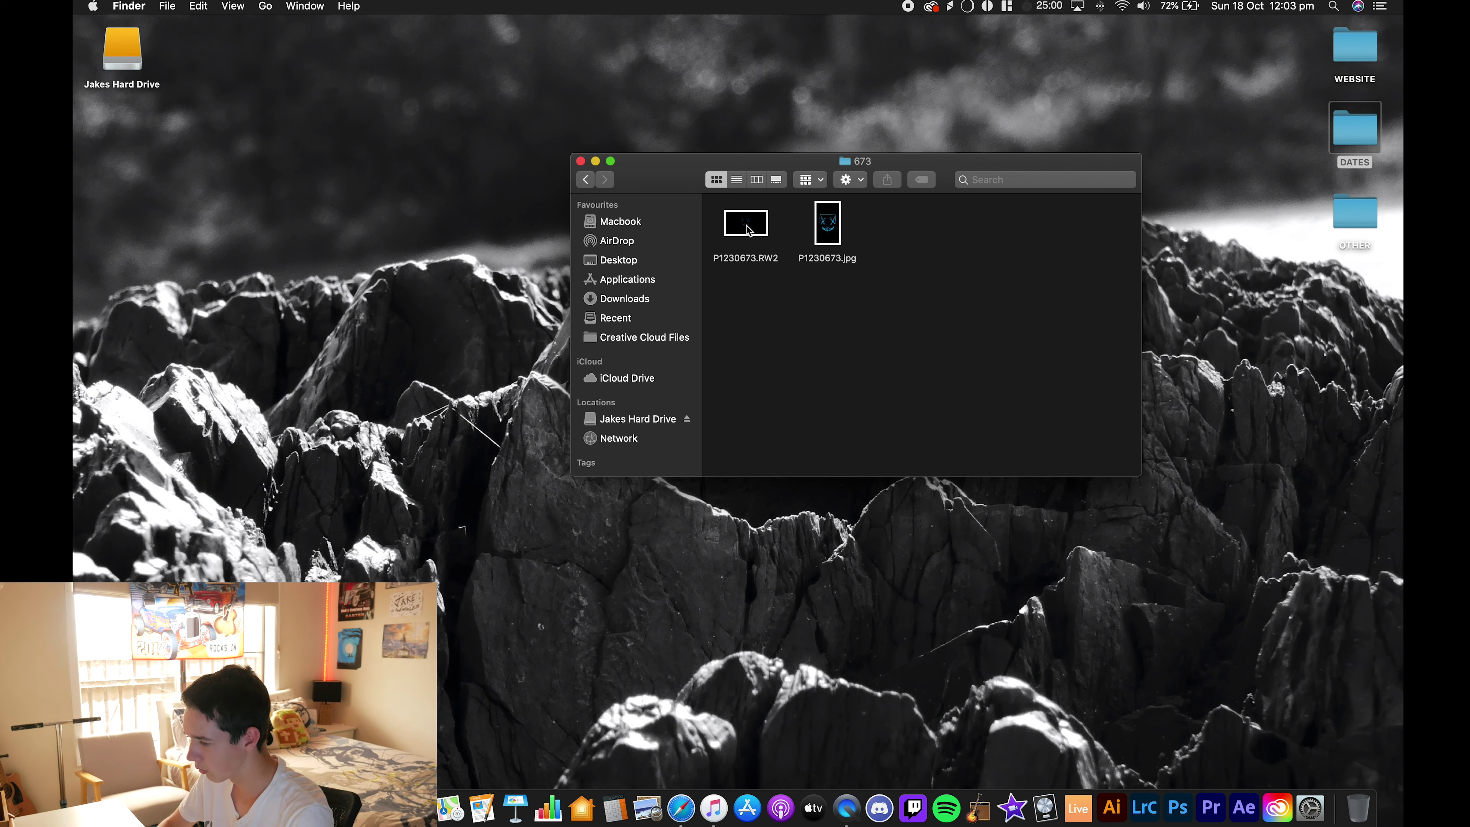
click(826, 226)
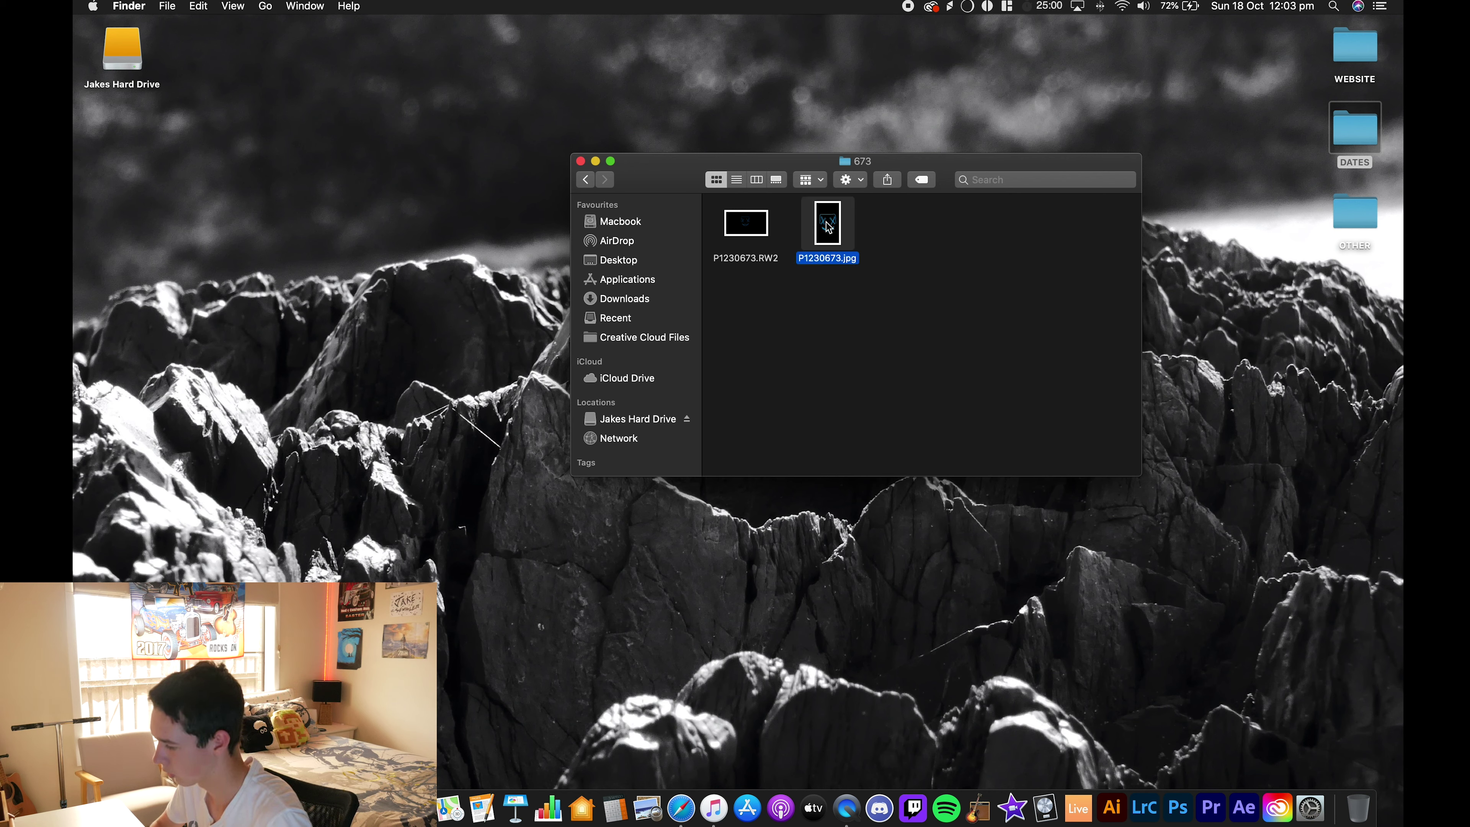
key(space)
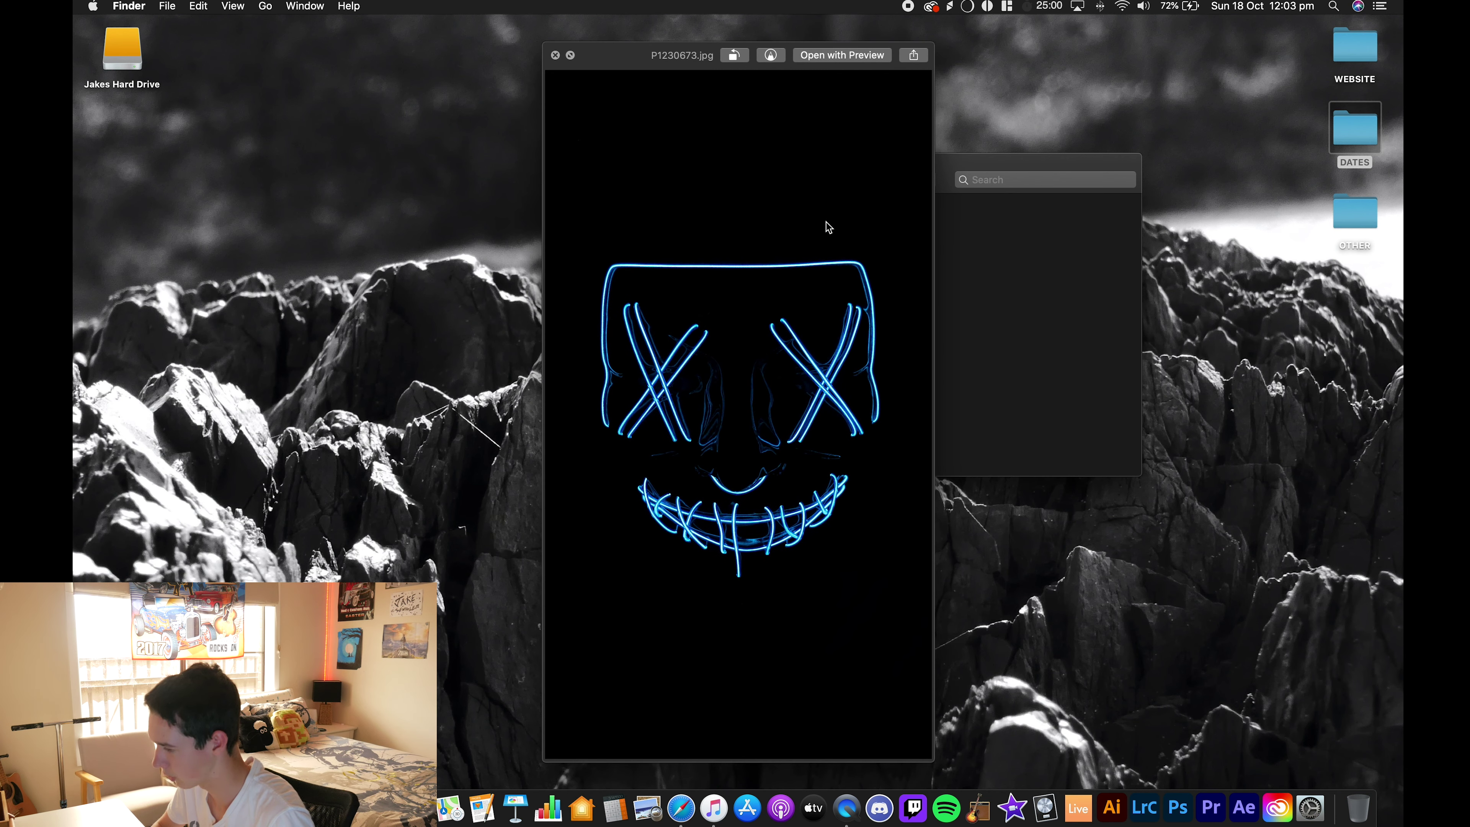
key(space)
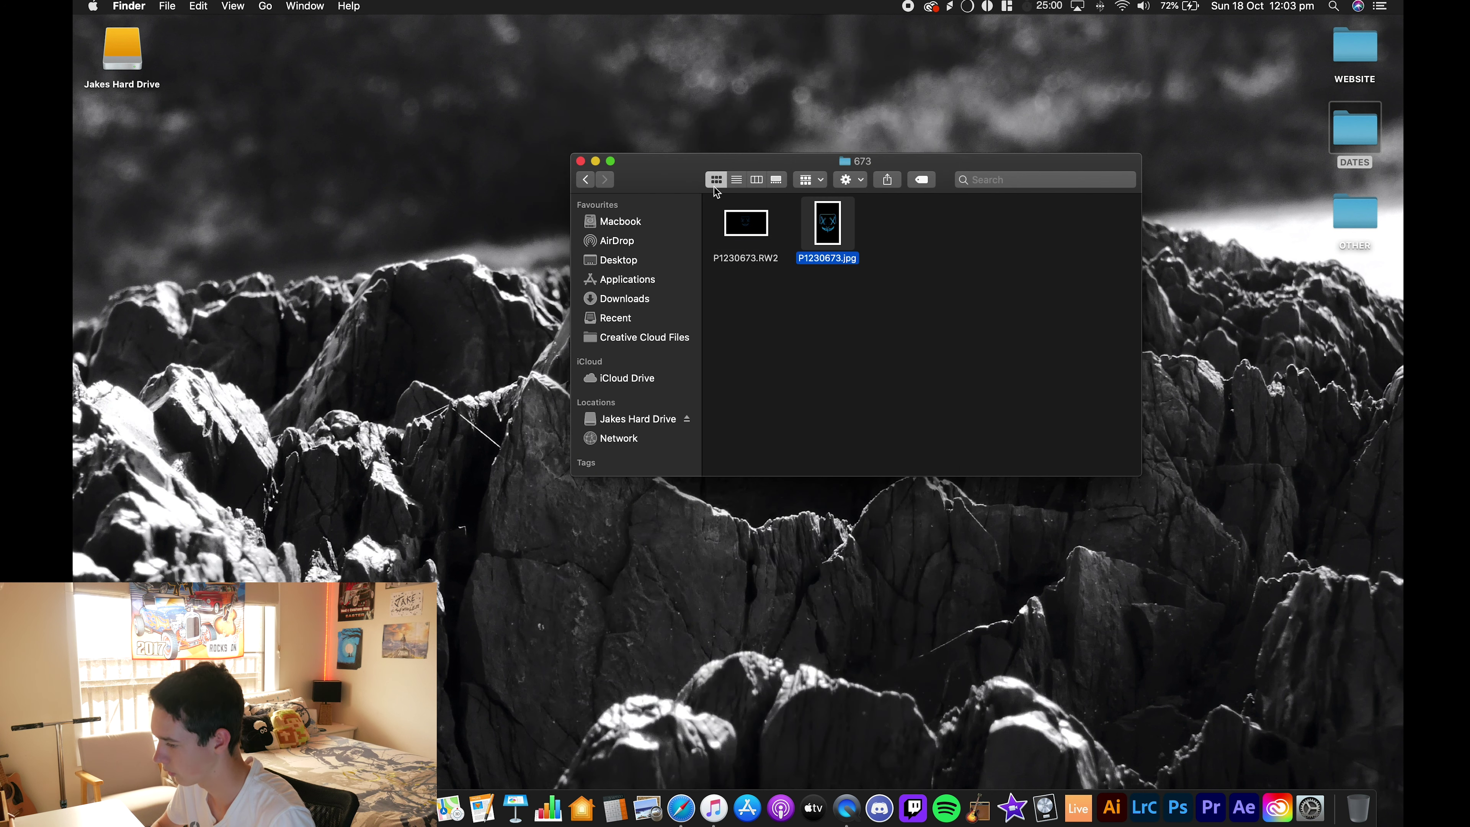
click(585, 178)
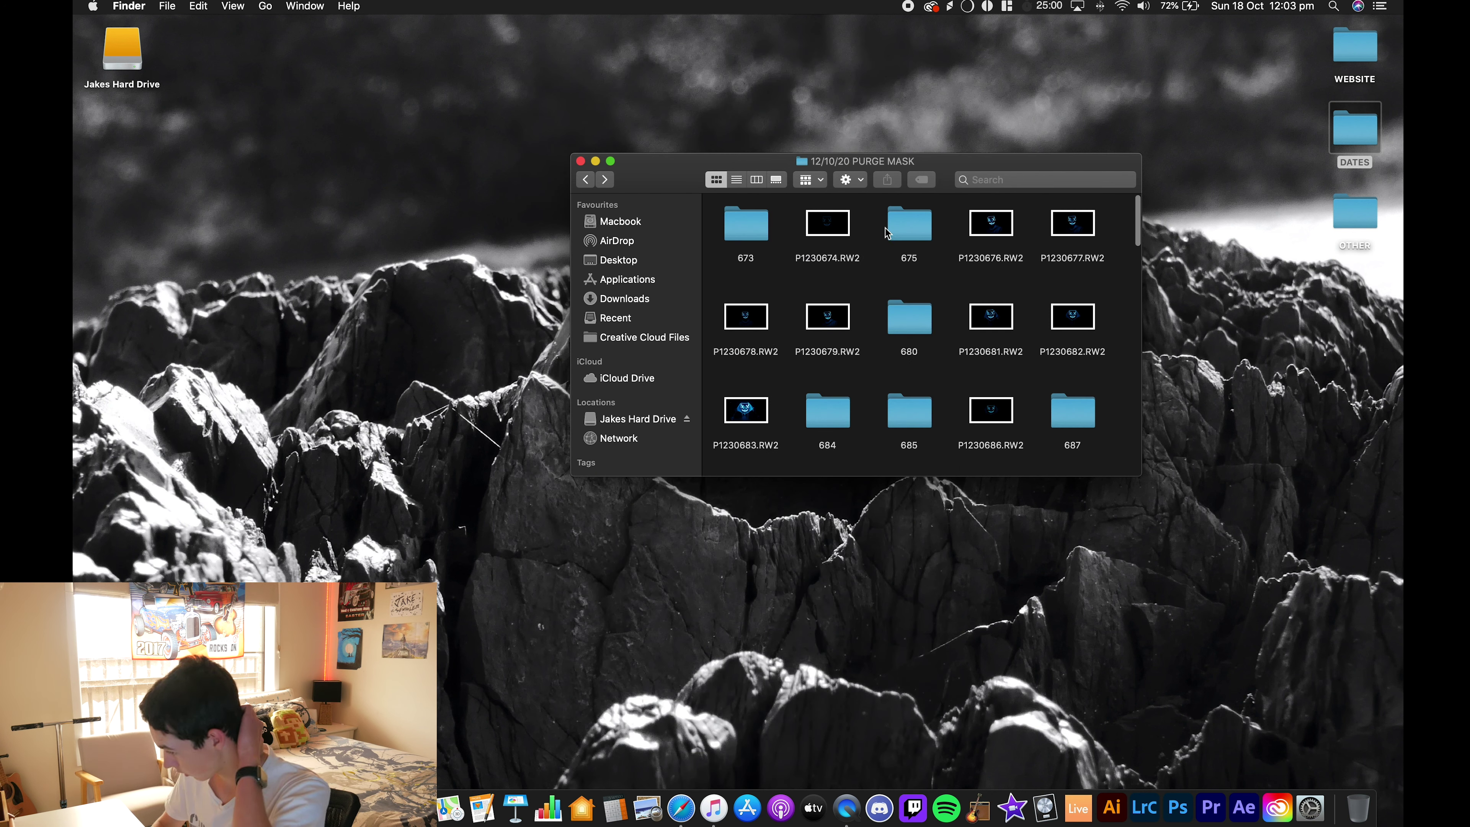
Step: Find the raw photo P1230685.RW2 in subfolder 685 and select it
double_click(897, 230)
click(584, 179)
double_click(752, 220)
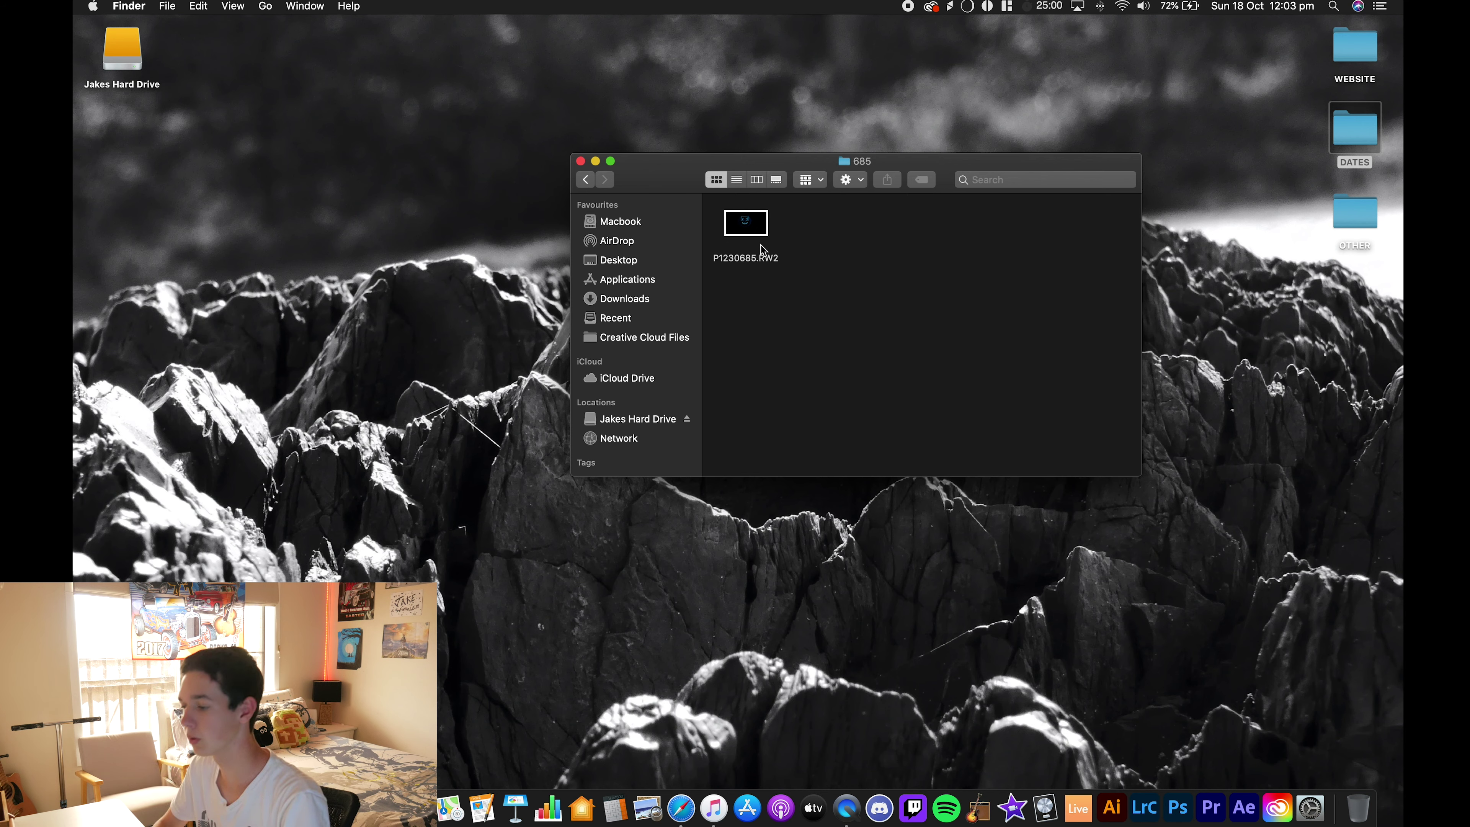
click(752, 224)
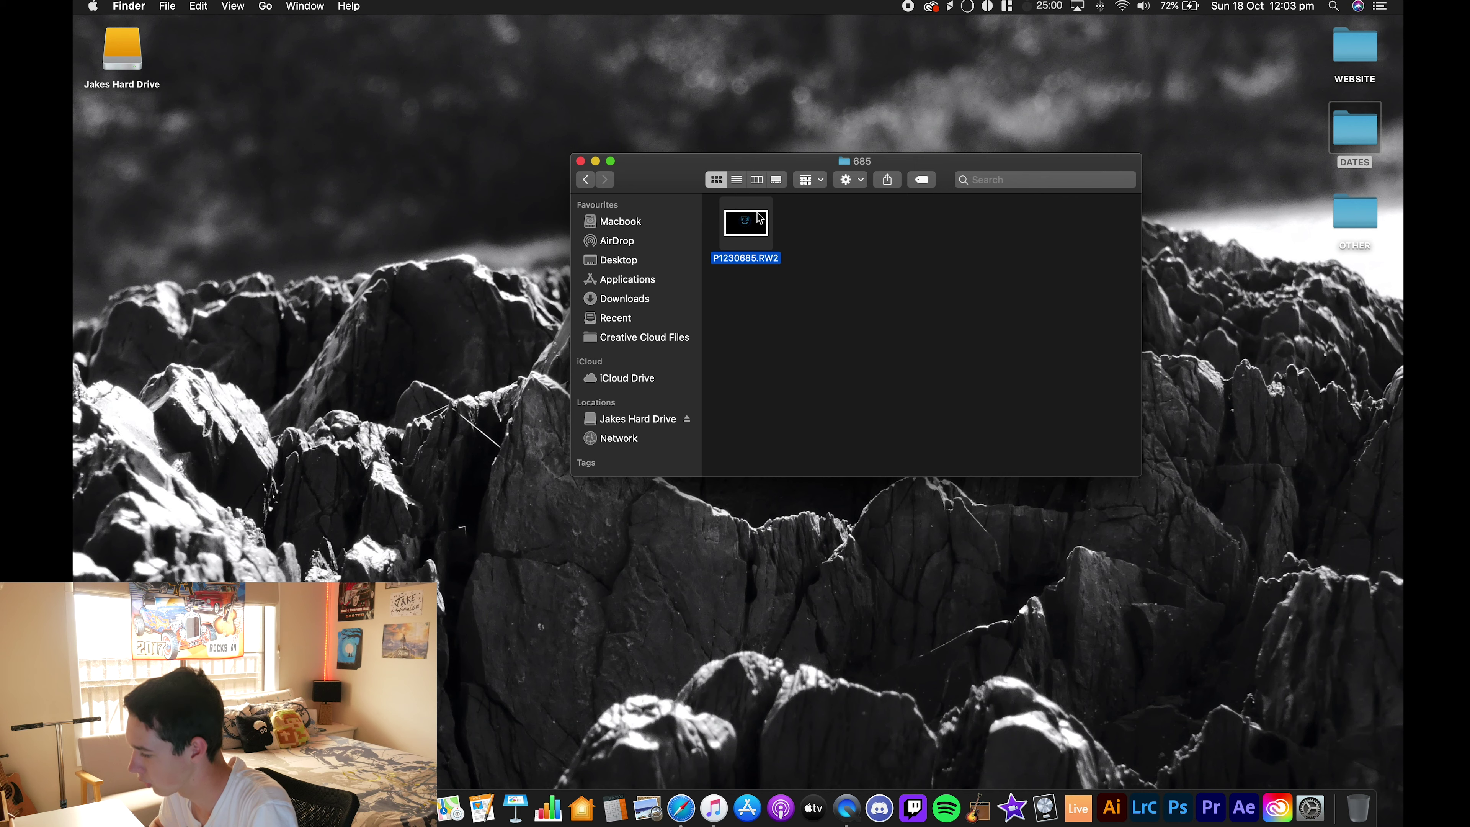
Step: Open P1230685.RW2 with Adobe Lightroom Classic, chosen from the applications list
right_click(759, 219)
mouse_move(796, 231)
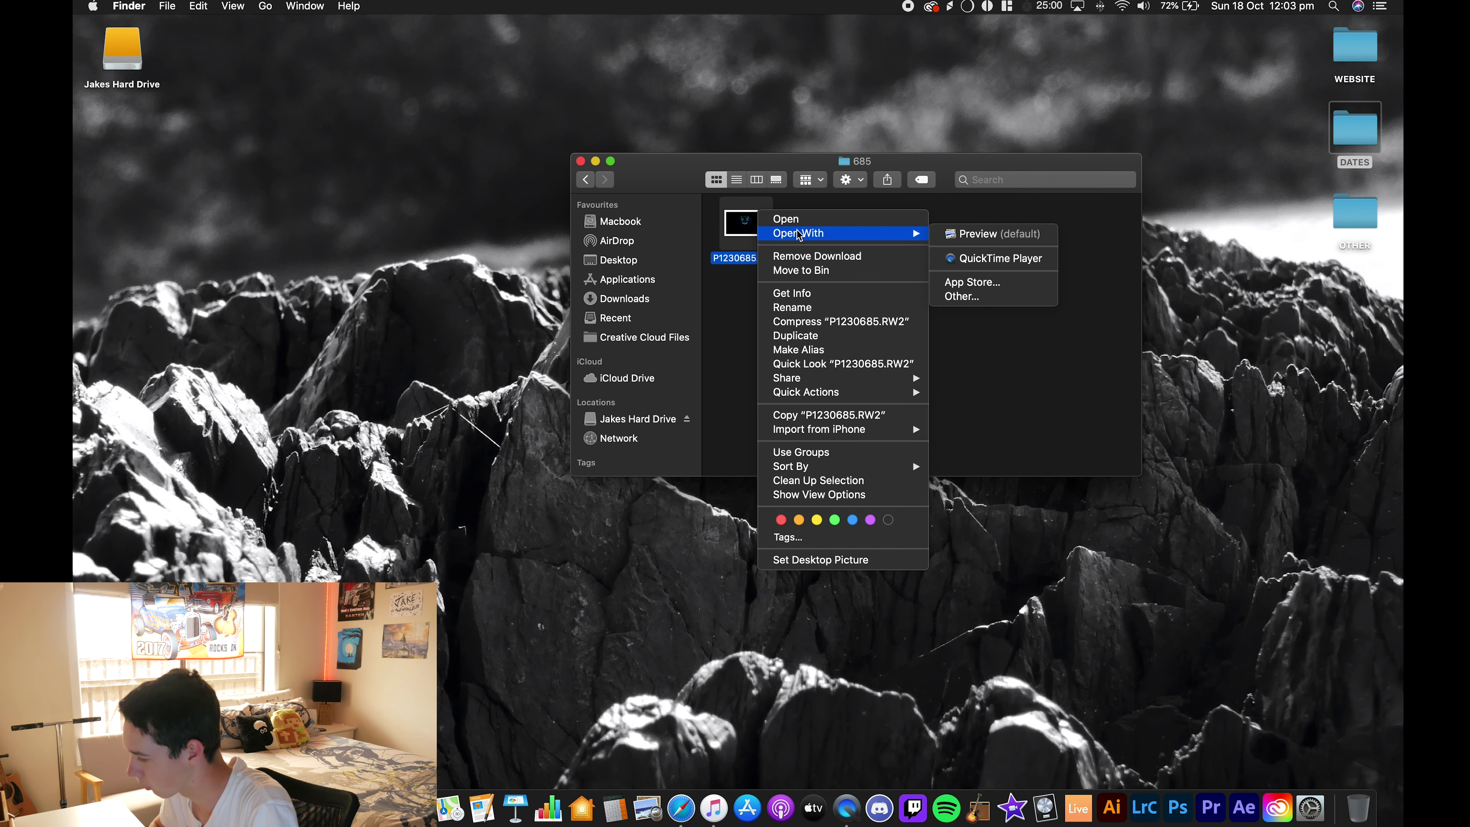
click(947, 298)
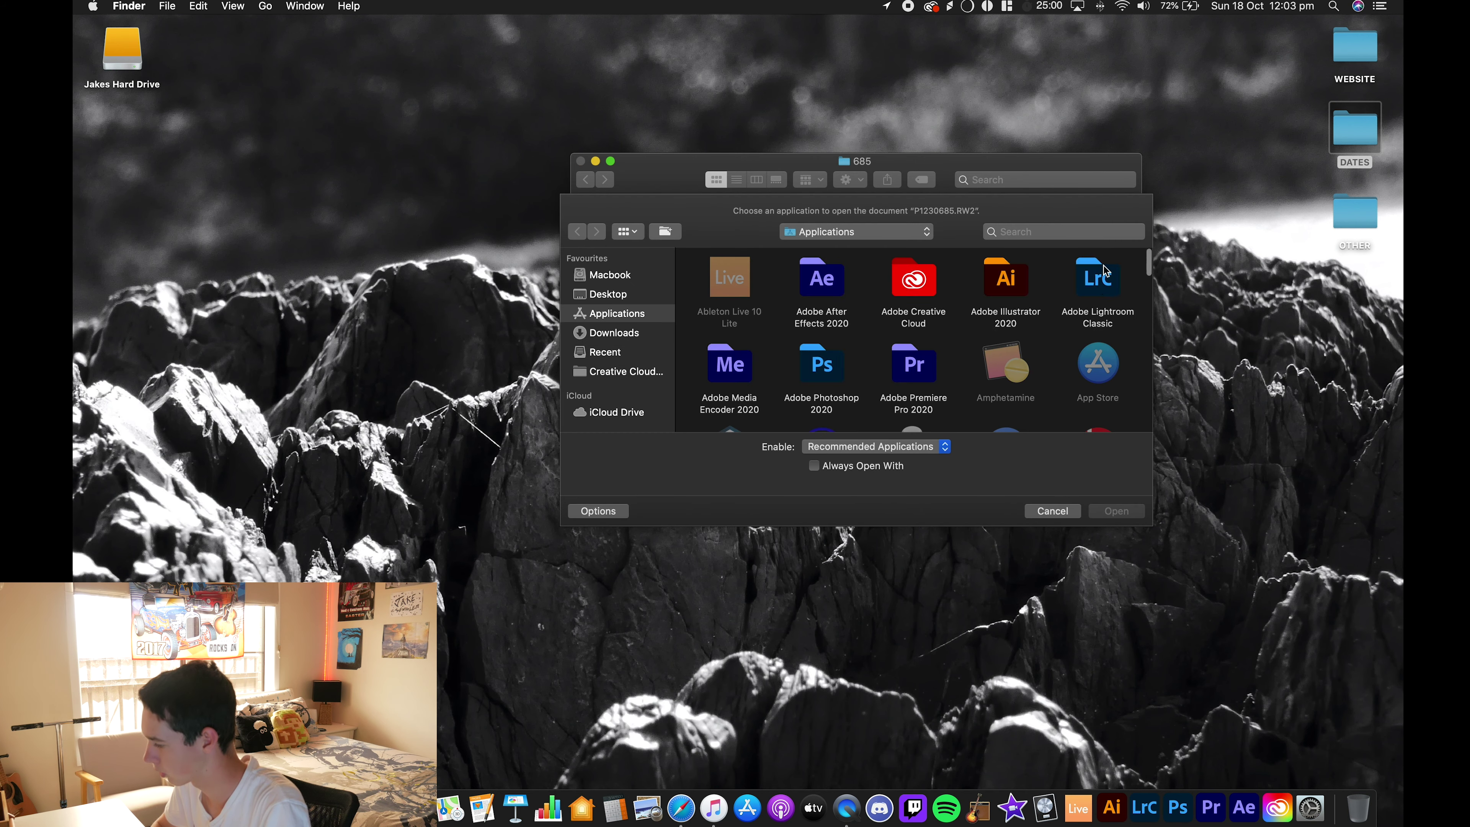
double_click(1106, 270)
click(717, 279)
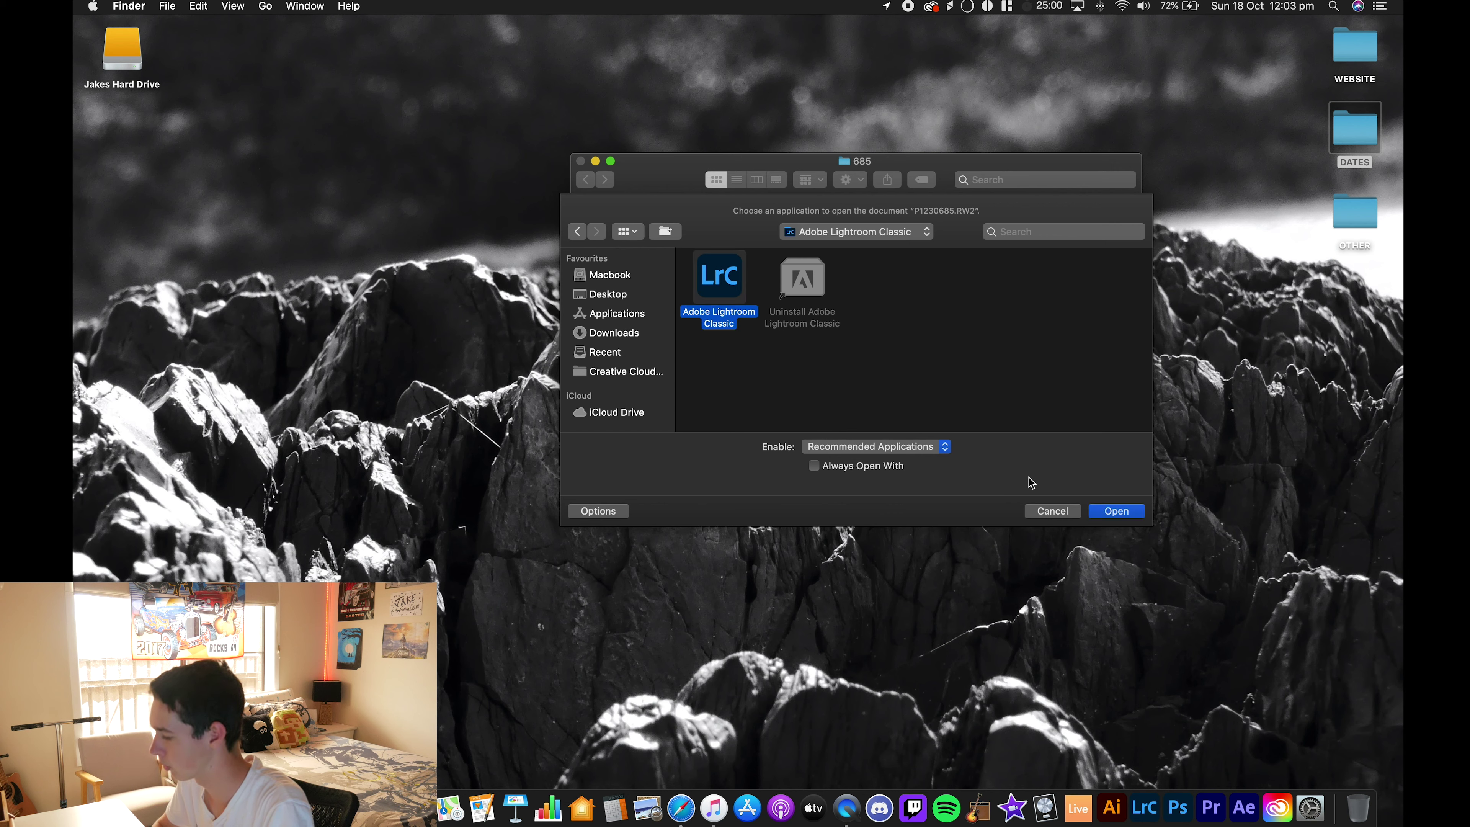
click(1105, 513)
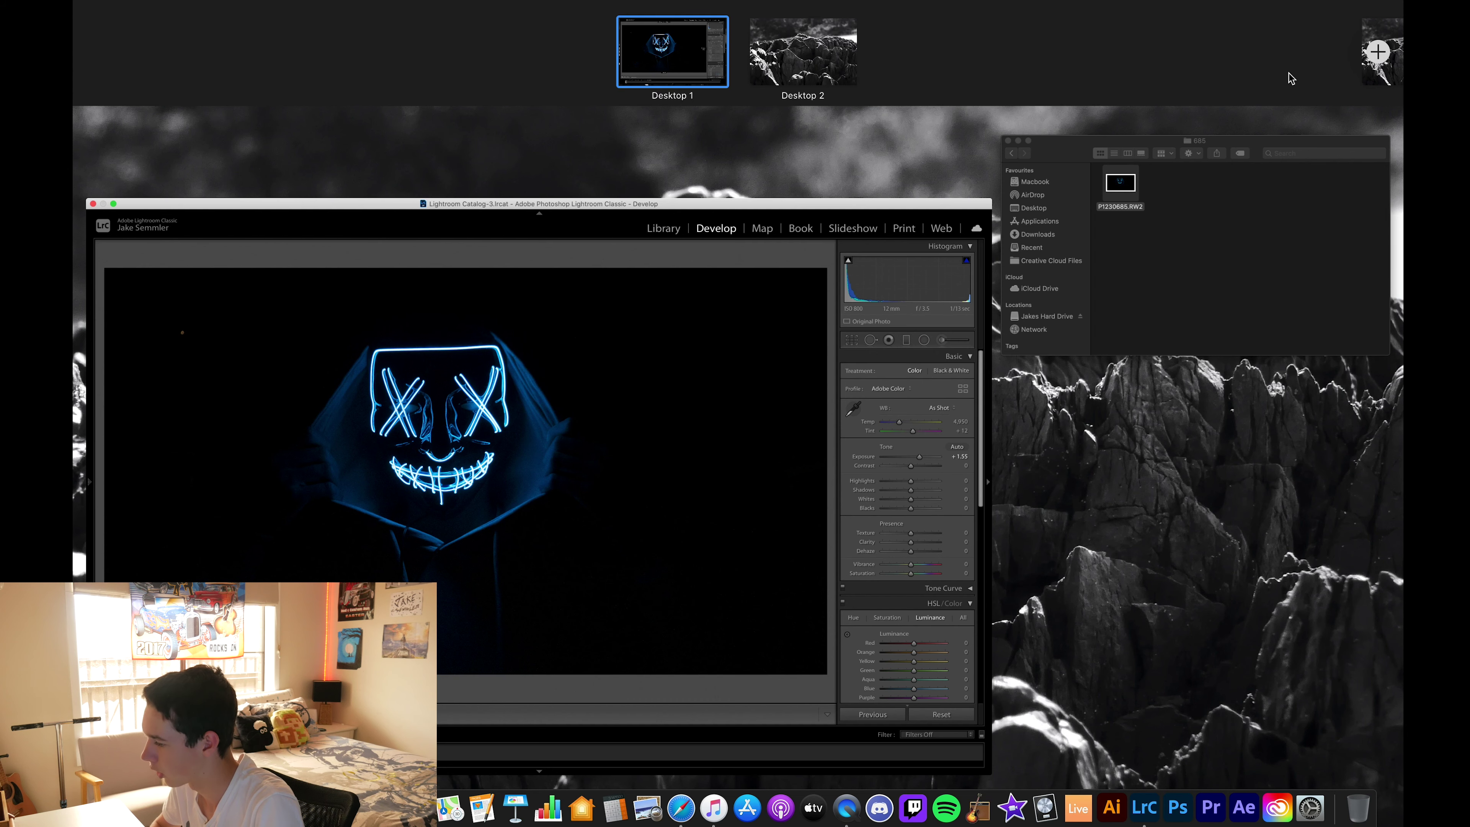
Step: Move Desktop 2 ahead of the Lightroom desktop, check the Finder window and switch back to Lightroom
drag(818, 58, 671, 58)
click(1068, 167)
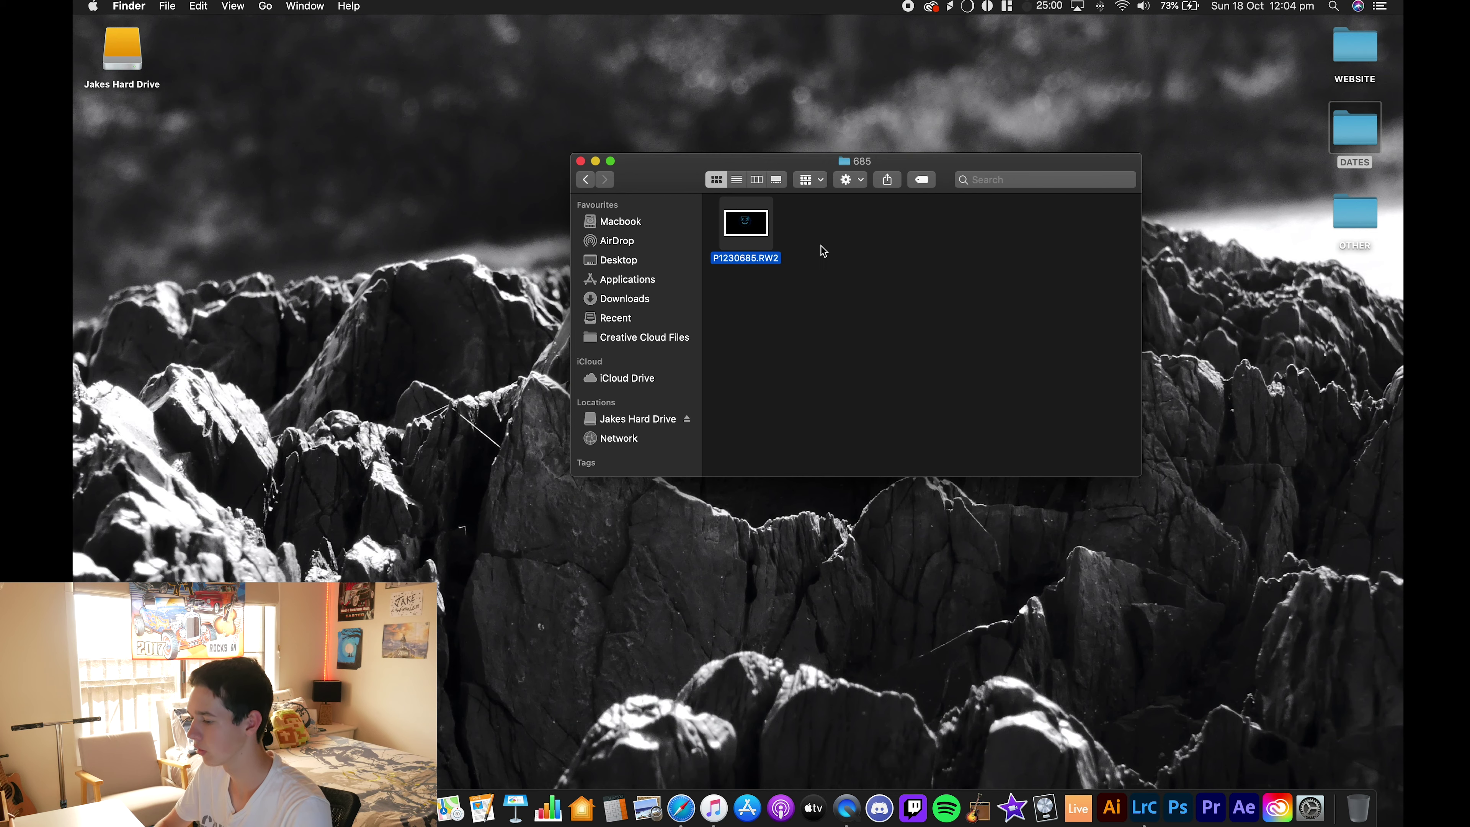
key(ctrl+Right)
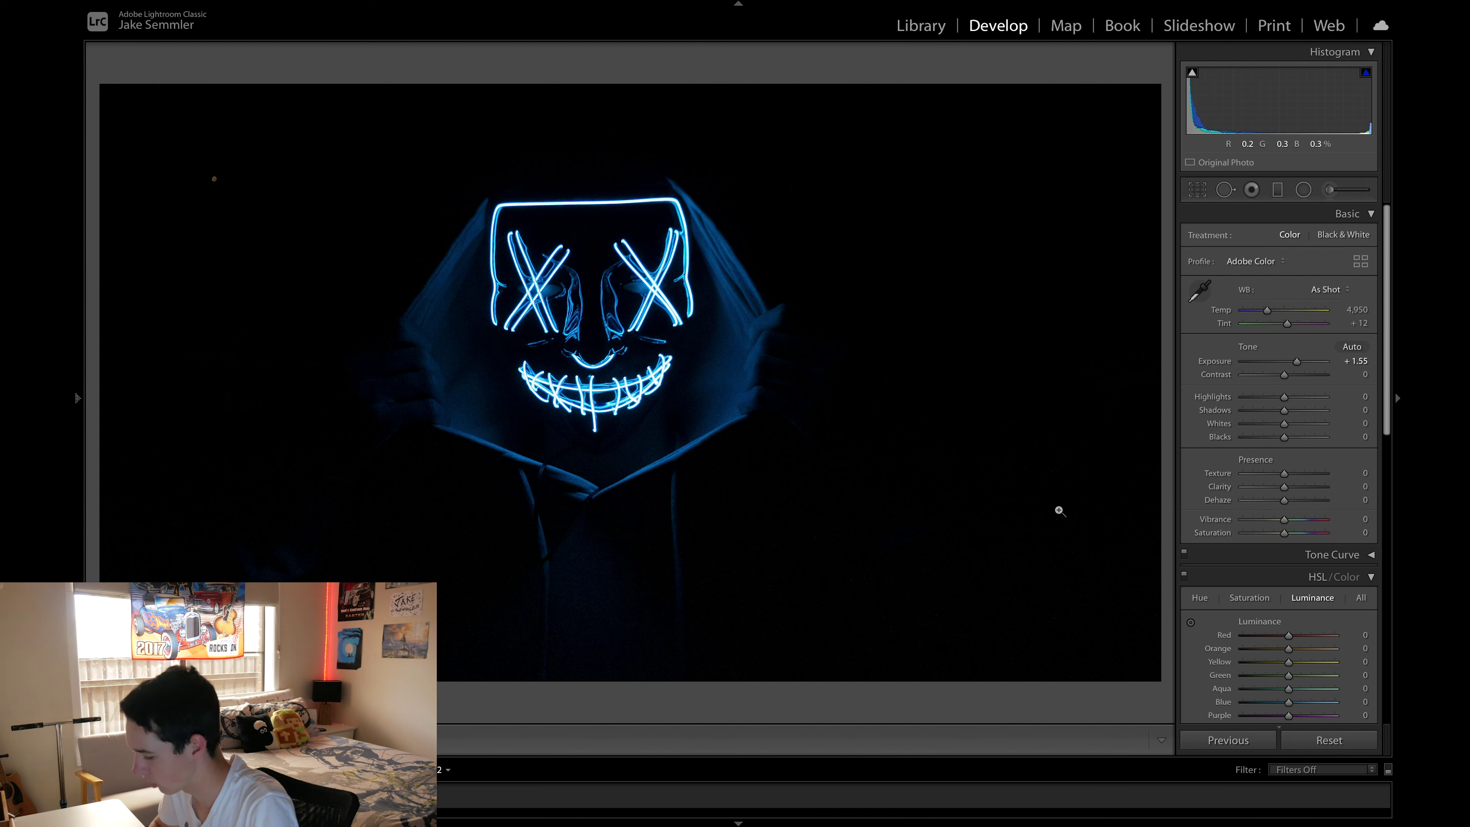
Step: Remove the previously adjusted mask photo from Lightroom
right_click(97, 375)
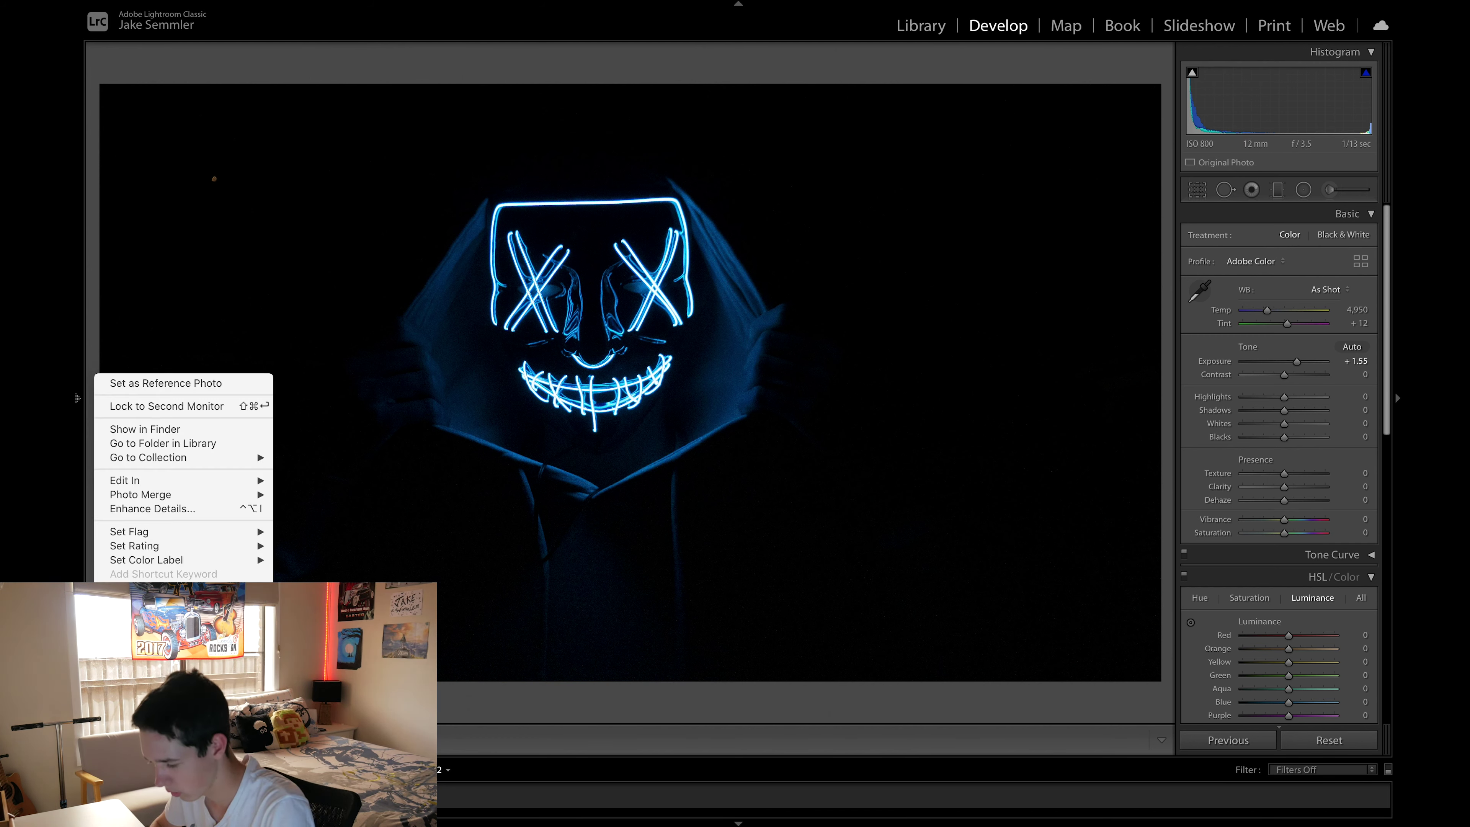
click(150, 769)
click(867, 280)
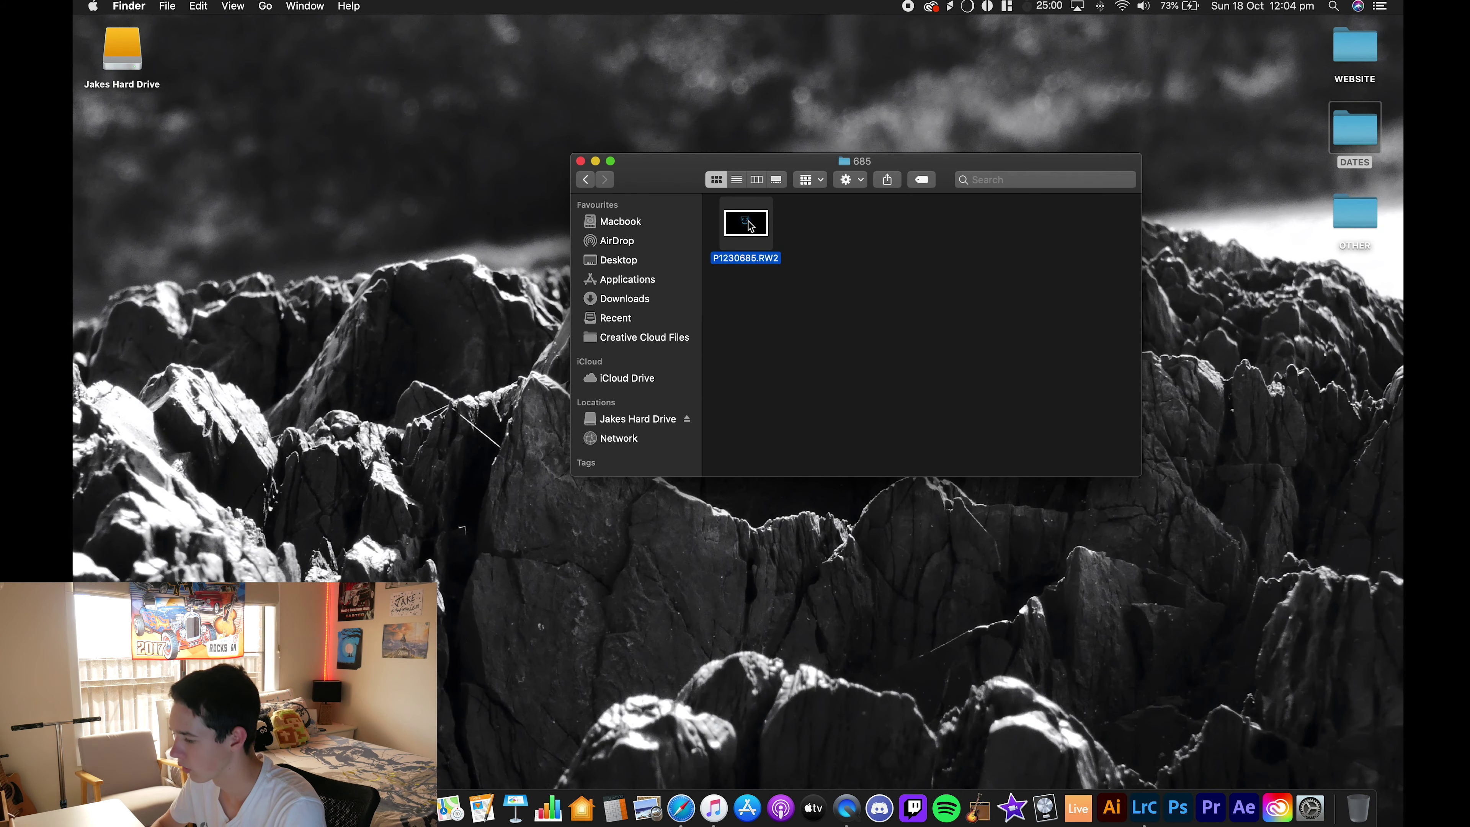
Step: Open P1230685.RW2 from Finder with Adobe Lightroom Classic again and import it into the catalog
right_click(748, 222)
mouse_move(811, 246)
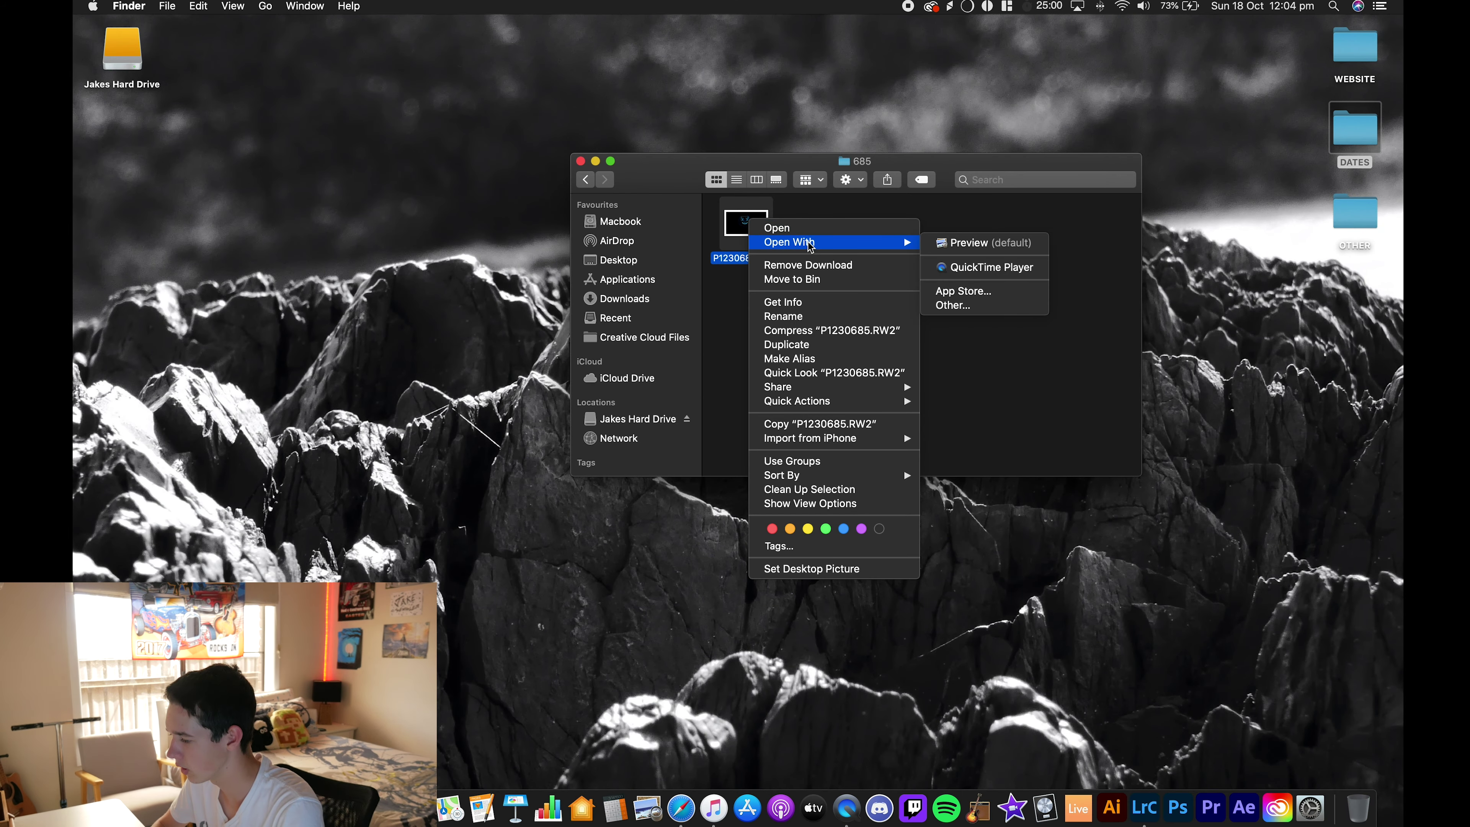
click(984, 305)
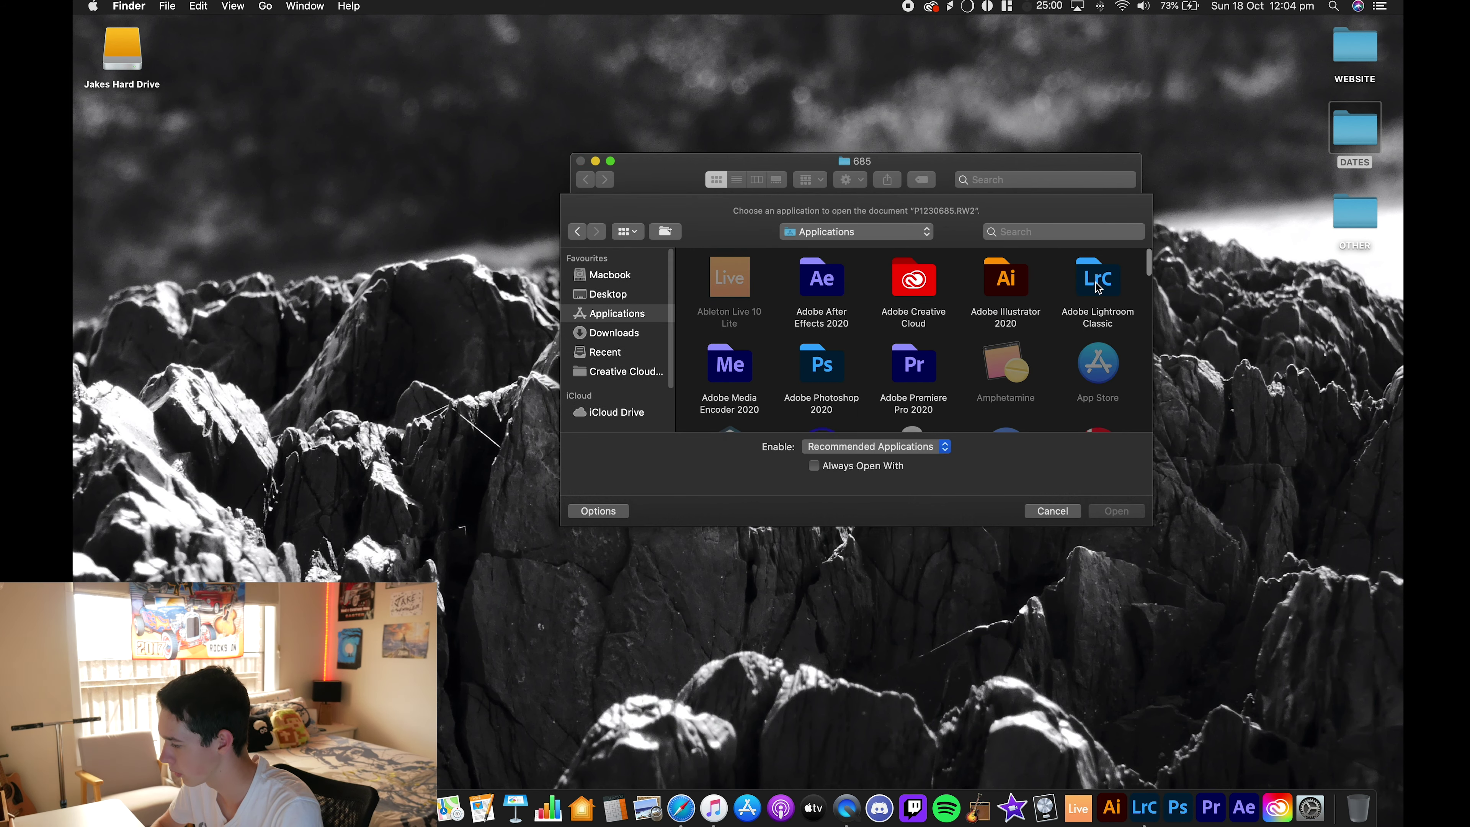
double_click(1097, 284)
click(724, 289)
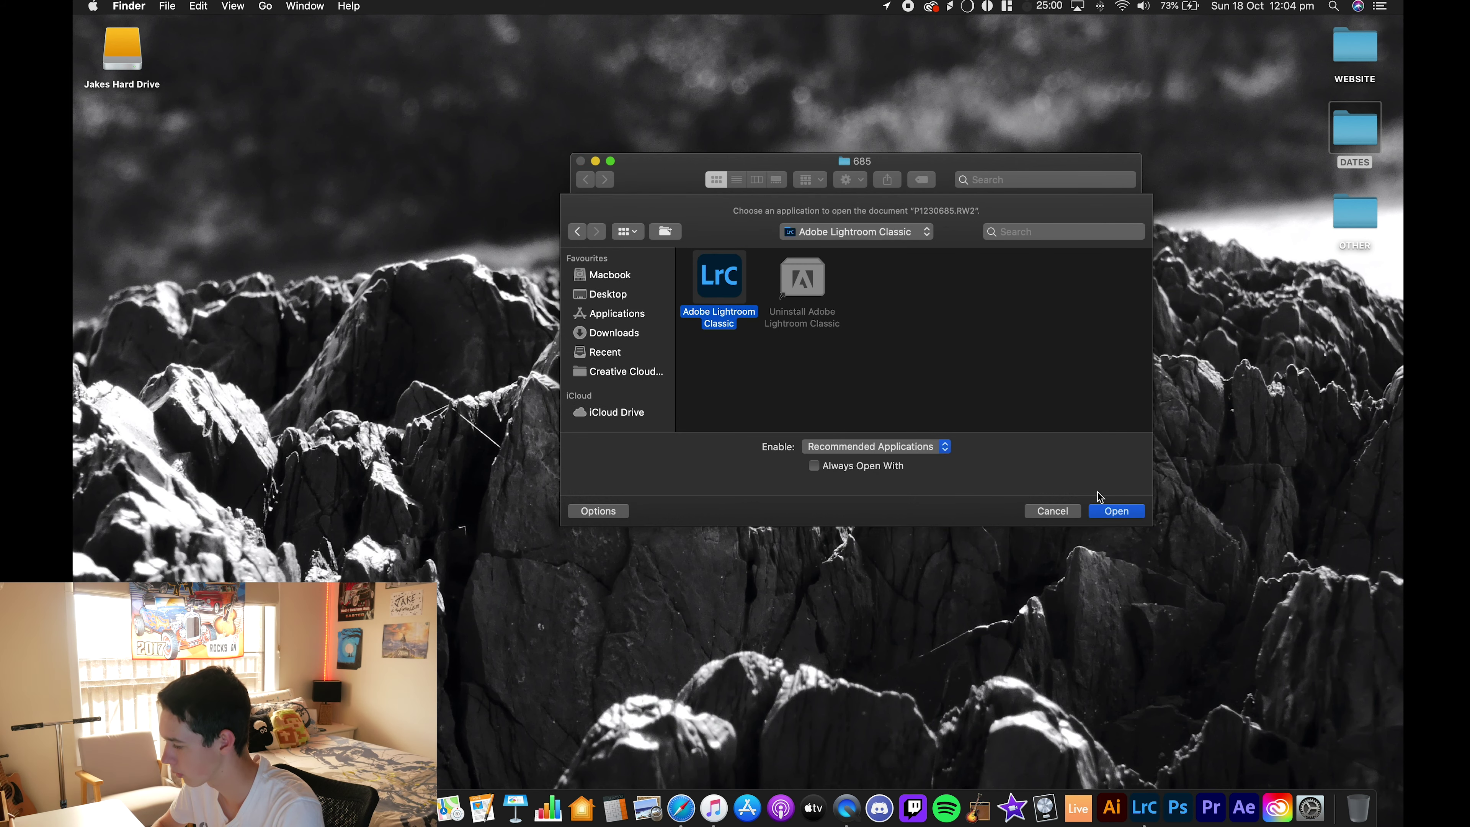
click(1112, 509)
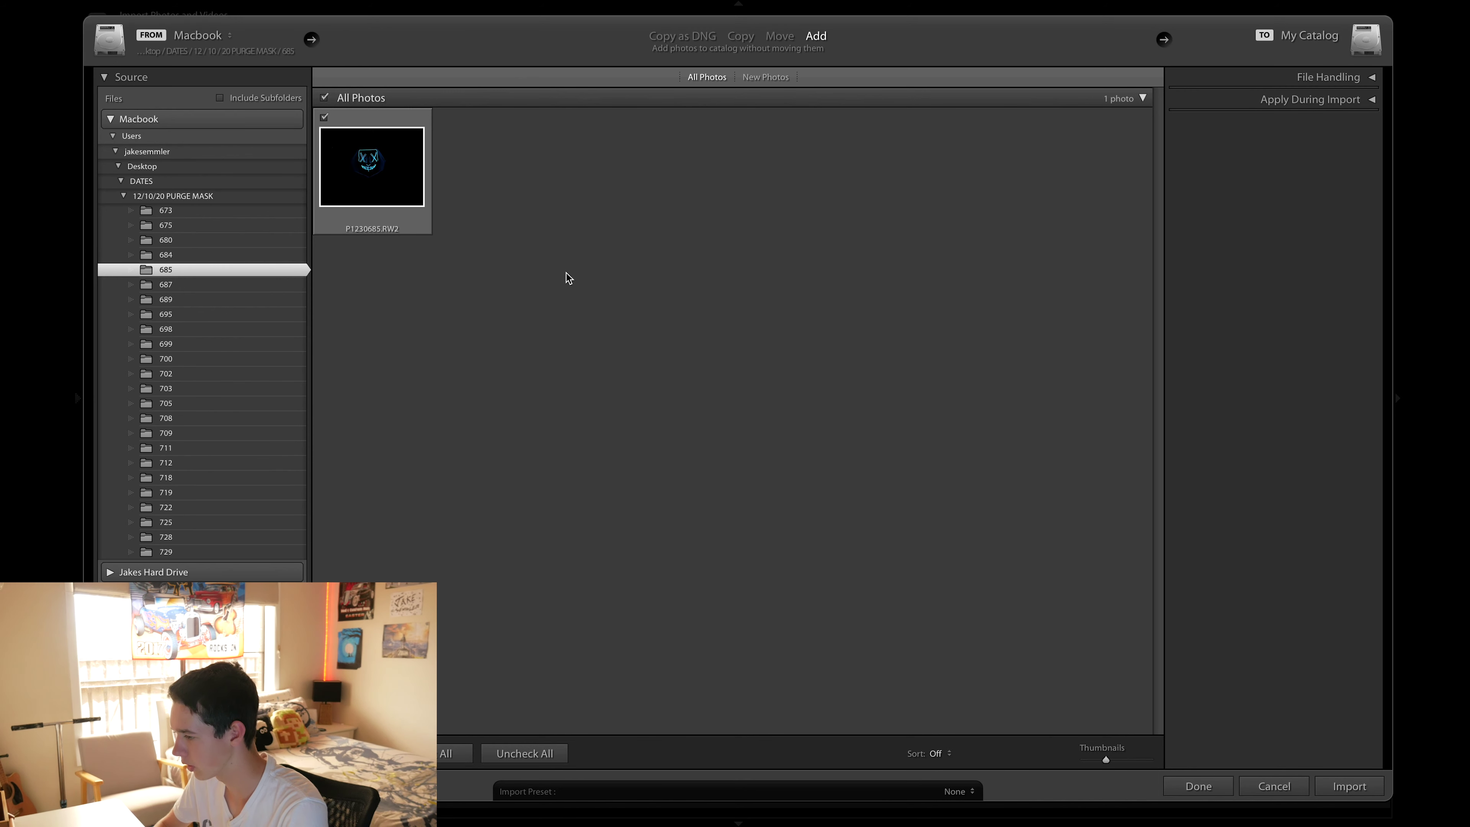
click(1354, 789)
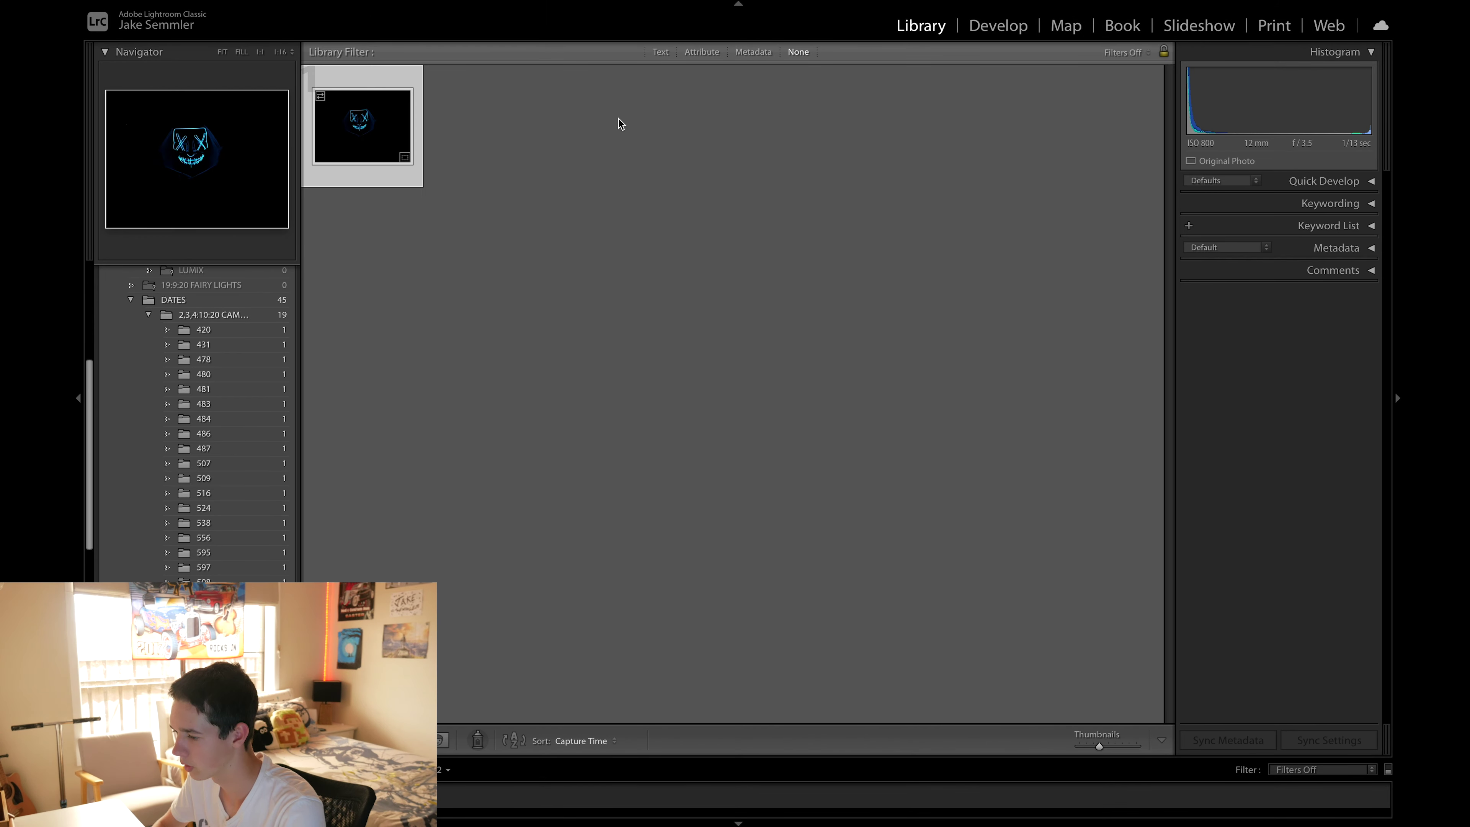
Step: Switch the imported photo to the Develop module and hide the surrounding panels, keeping only the adjustment panels shown
click(1012, 29)
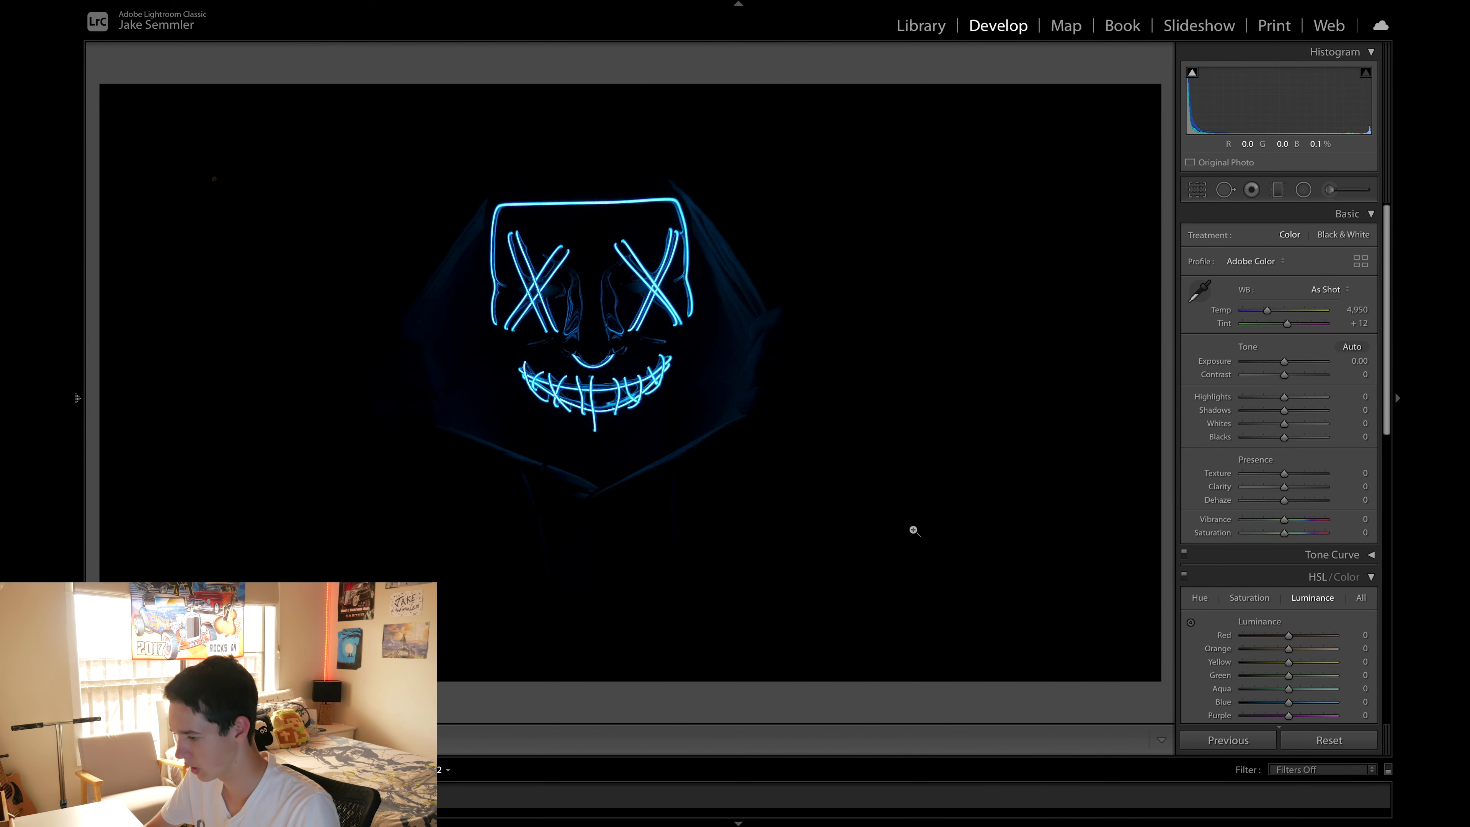
key(shift+Tab)
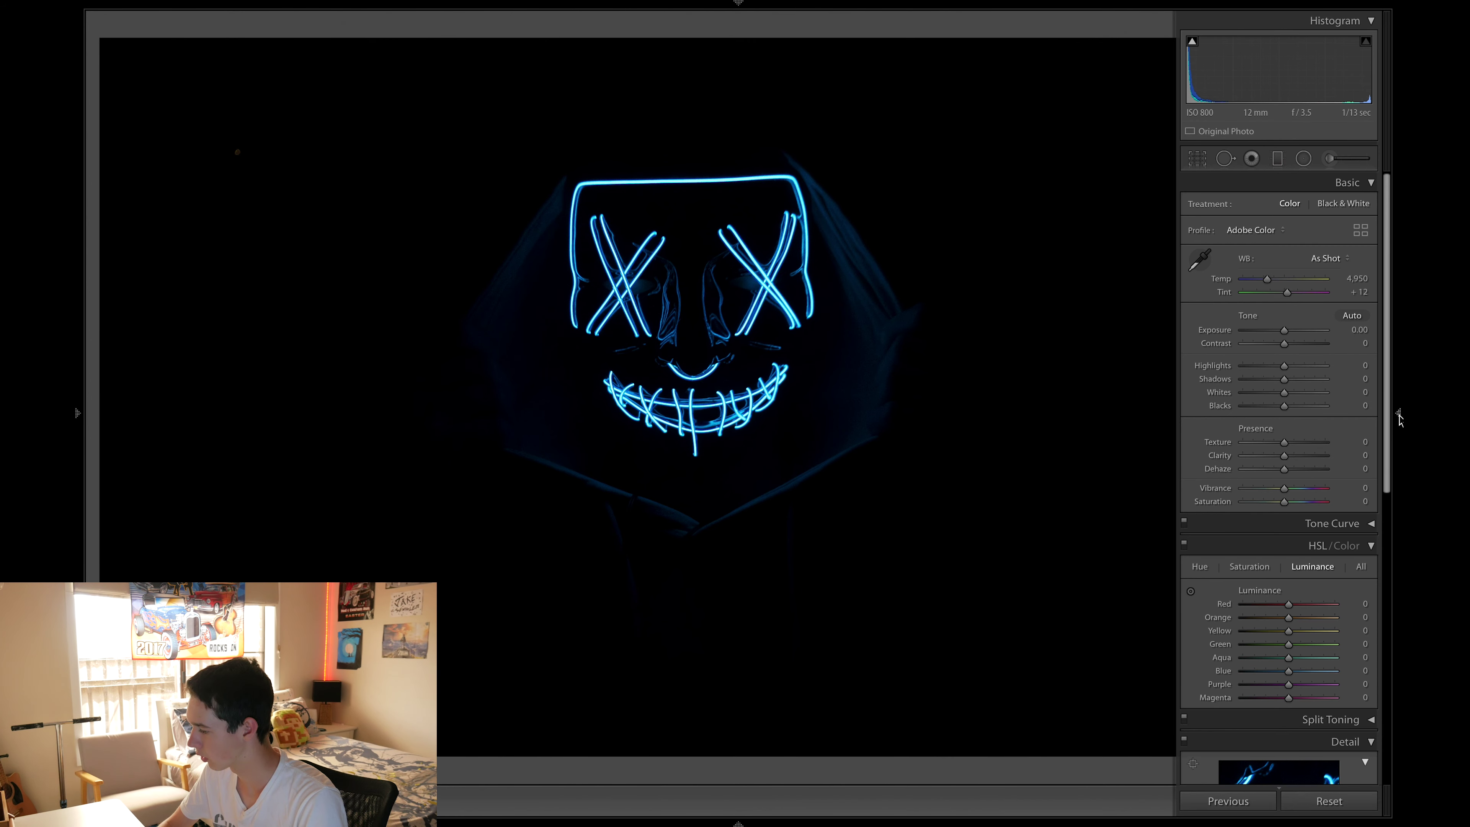
click(1399, 418)
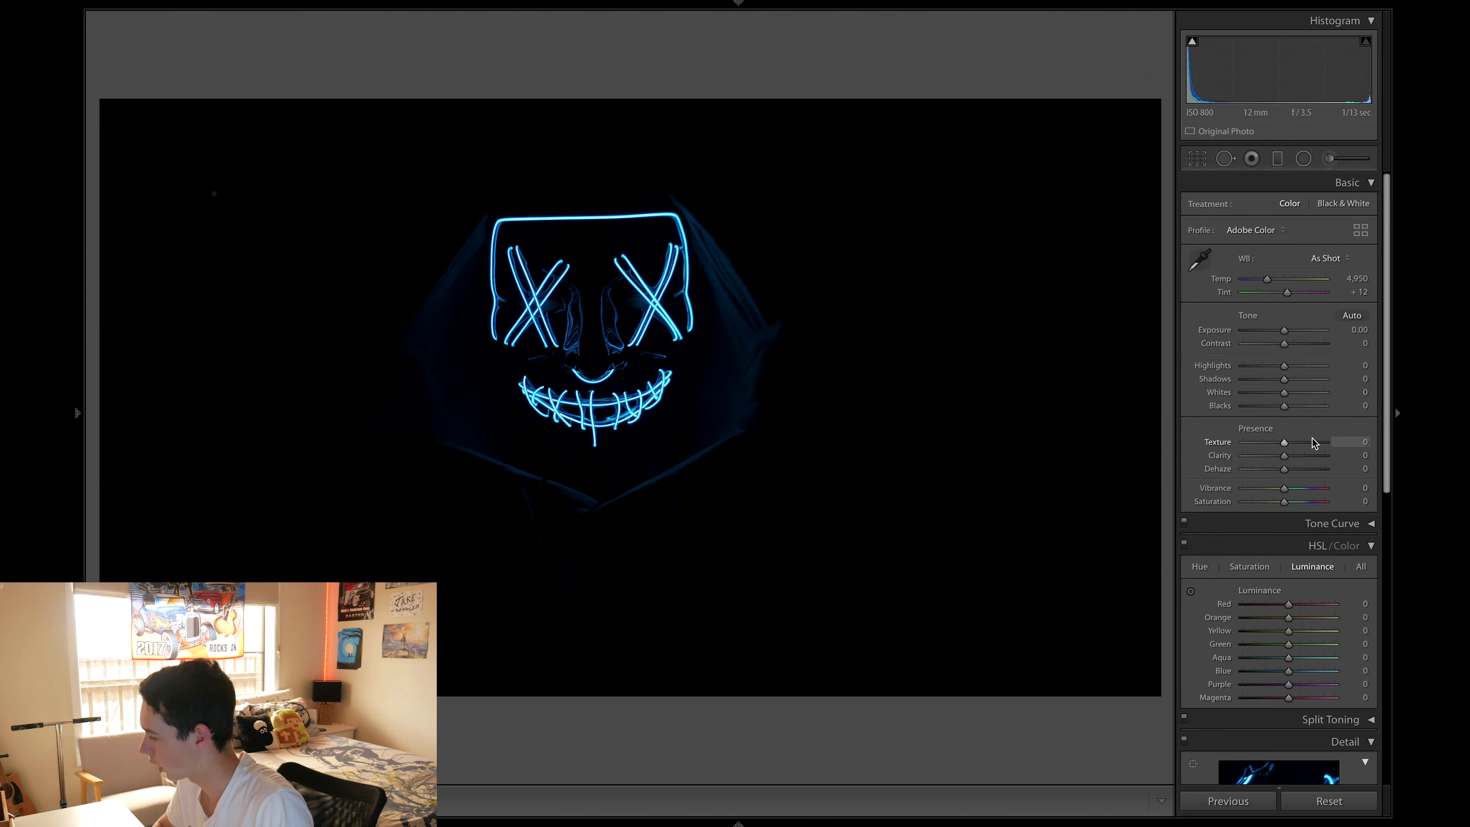
scroll(1245, 406, down, 2)
scroll(1216, 371, up, 2)
scroll(1215, 369, down, 1)
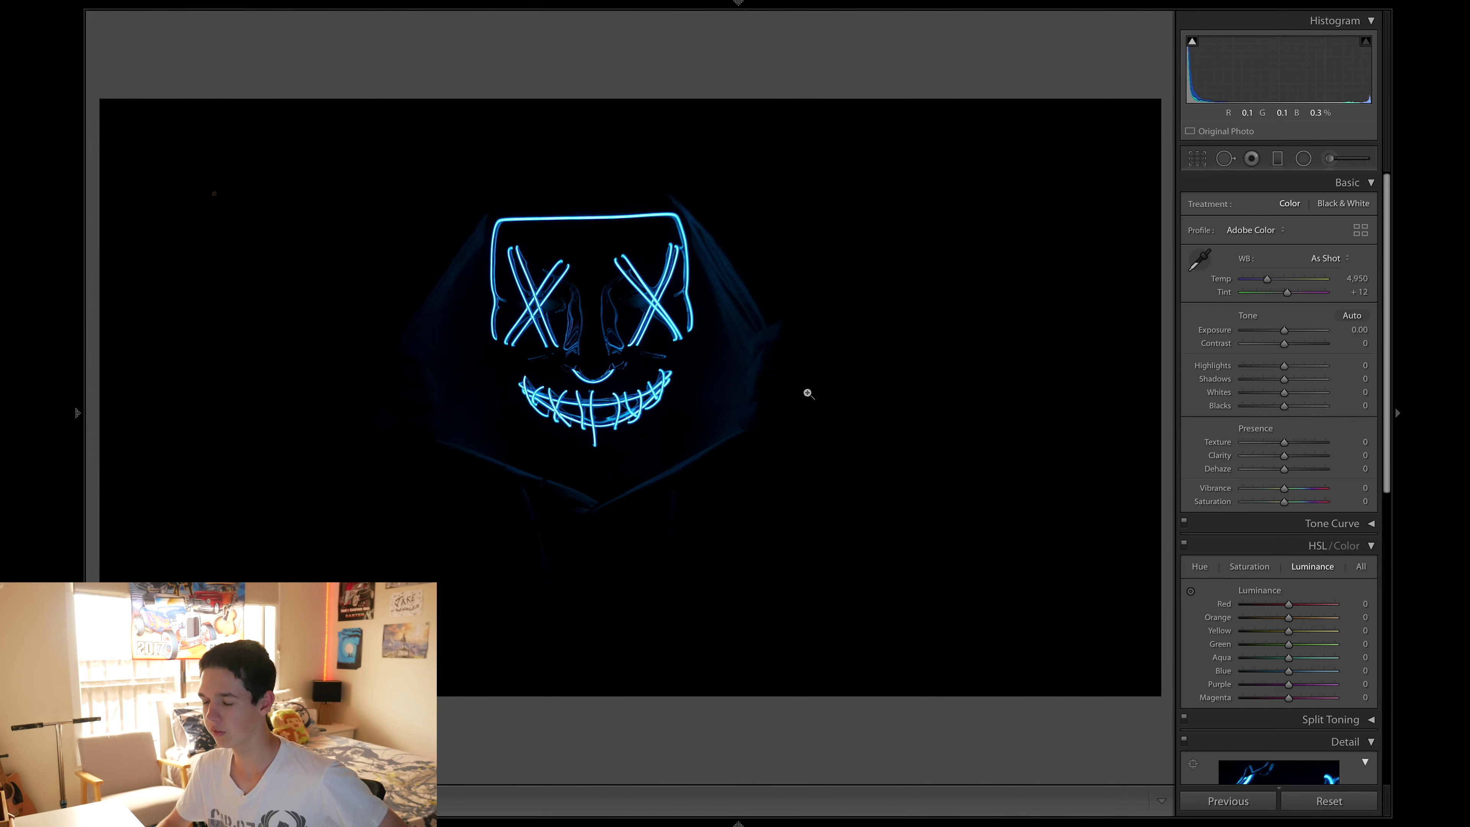
Step: Switch to the Finder desktop and lower the screen brightness
key(super+Tab)
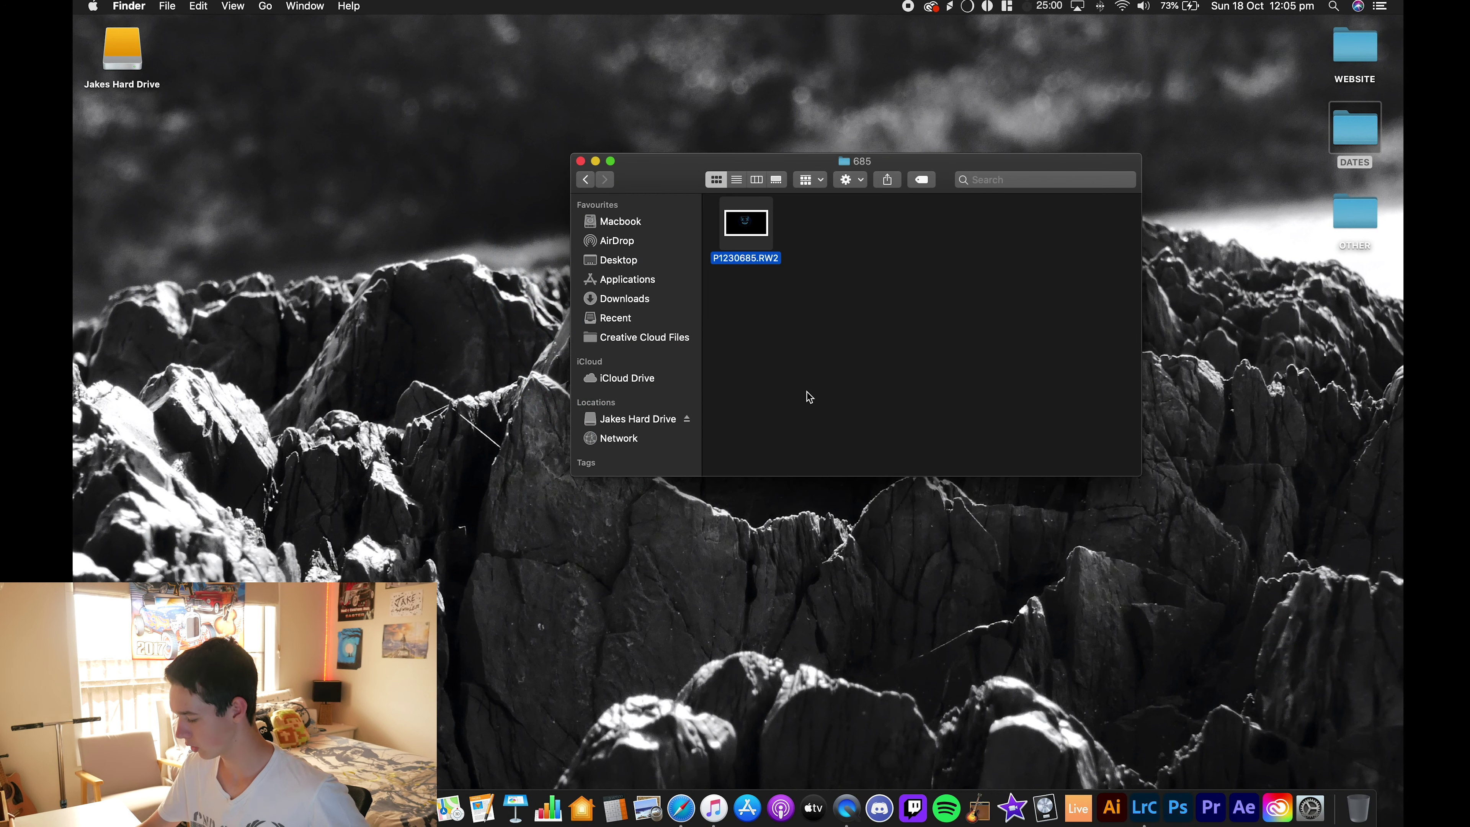
key(XF86MonBrightnessUp)
key(XF86MonBrightnessDown)
key(XF86MonBrightnessDown)
key(XF86MonBrightnessDown)
key(XF86MonBrightnessDown)
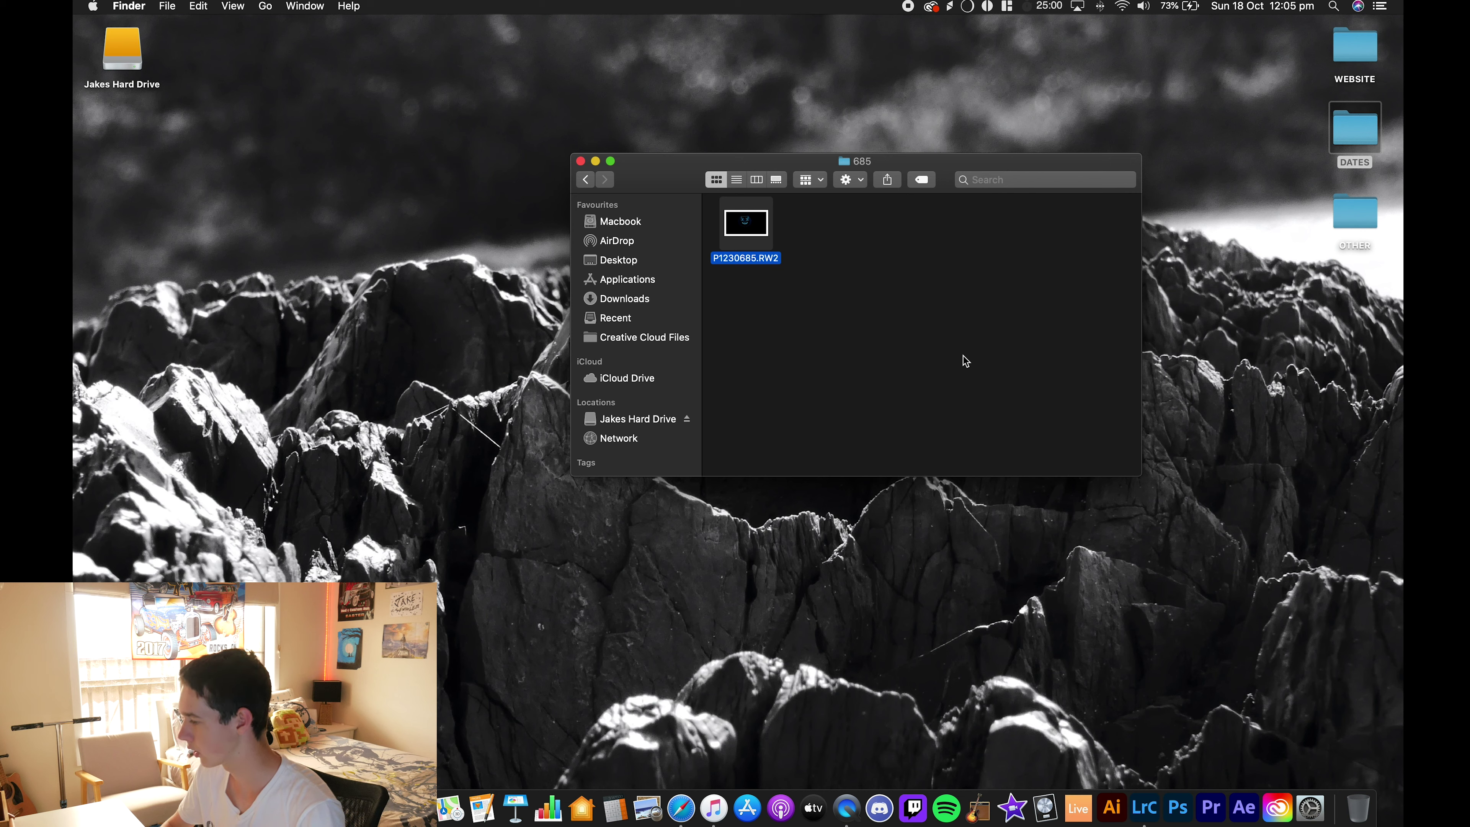
Step: Show the Night Shift and Do Not Disturb switches in Notification Centre and check the Night Shift setting
scroll(964, 356, right, 3)
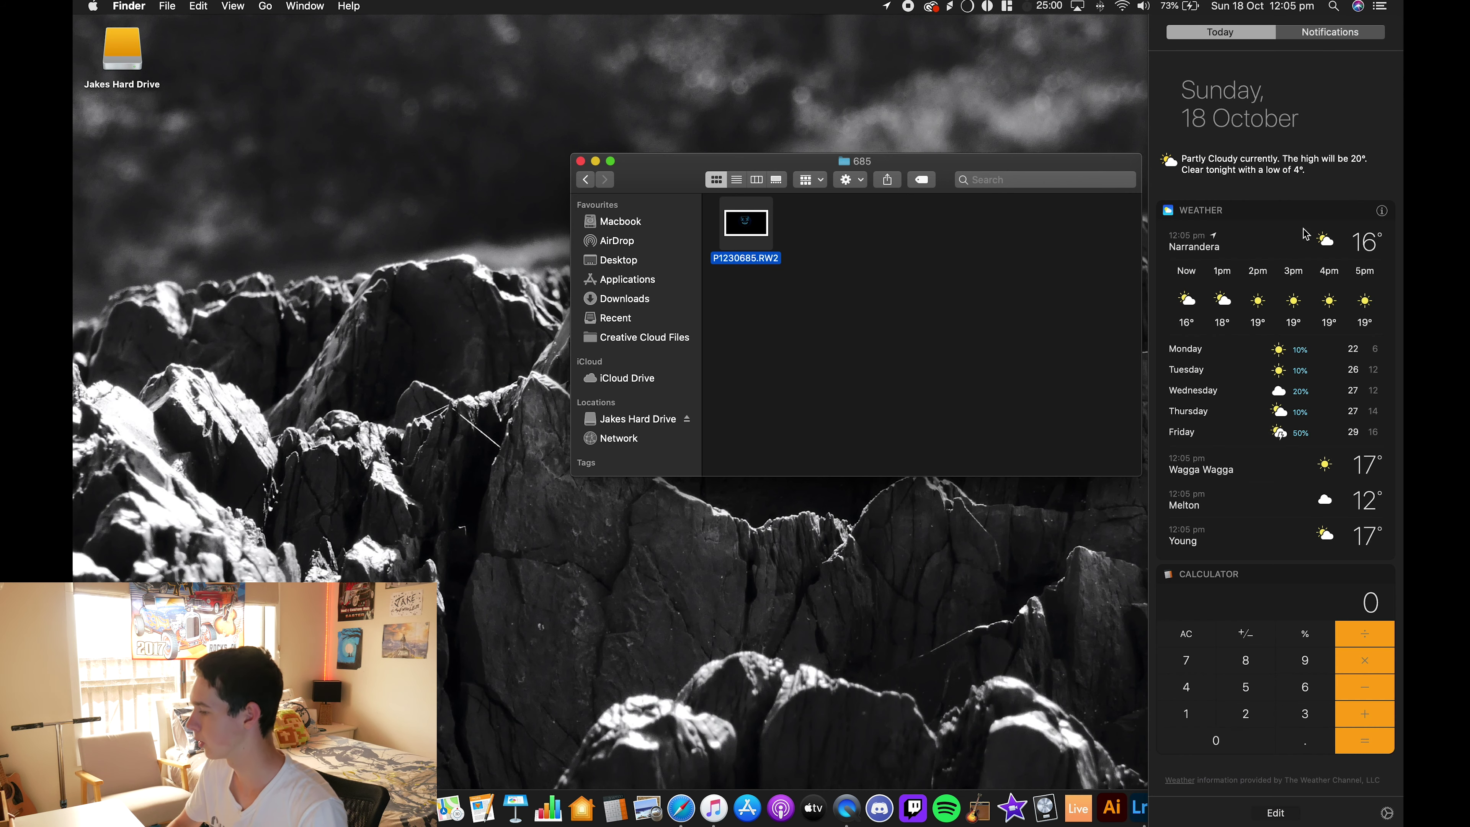
scroll(1355, 139, up, 2)
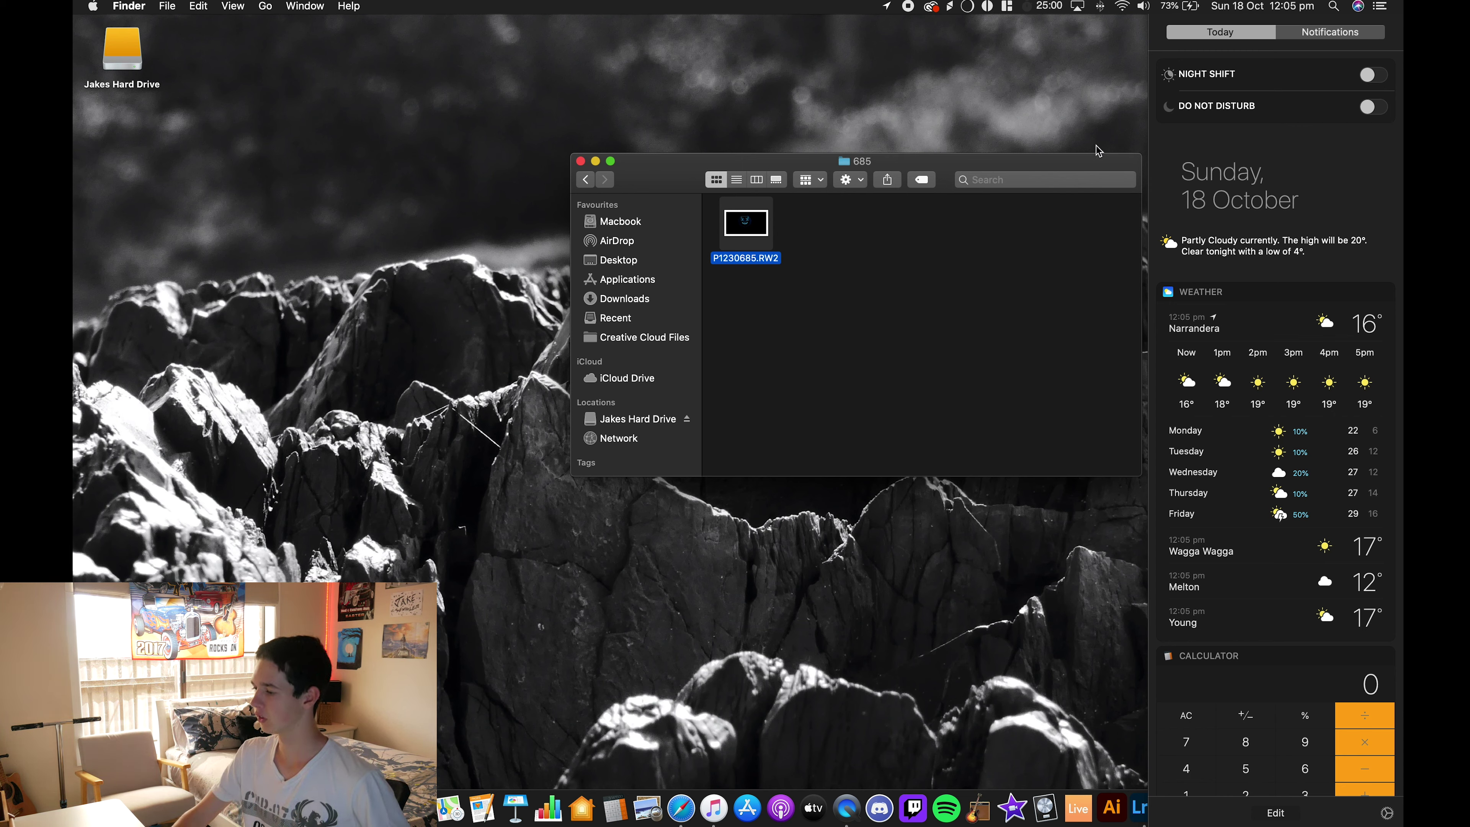
scroll(1099, 150, right, 3)
scroll(1214, 147, right, 3)
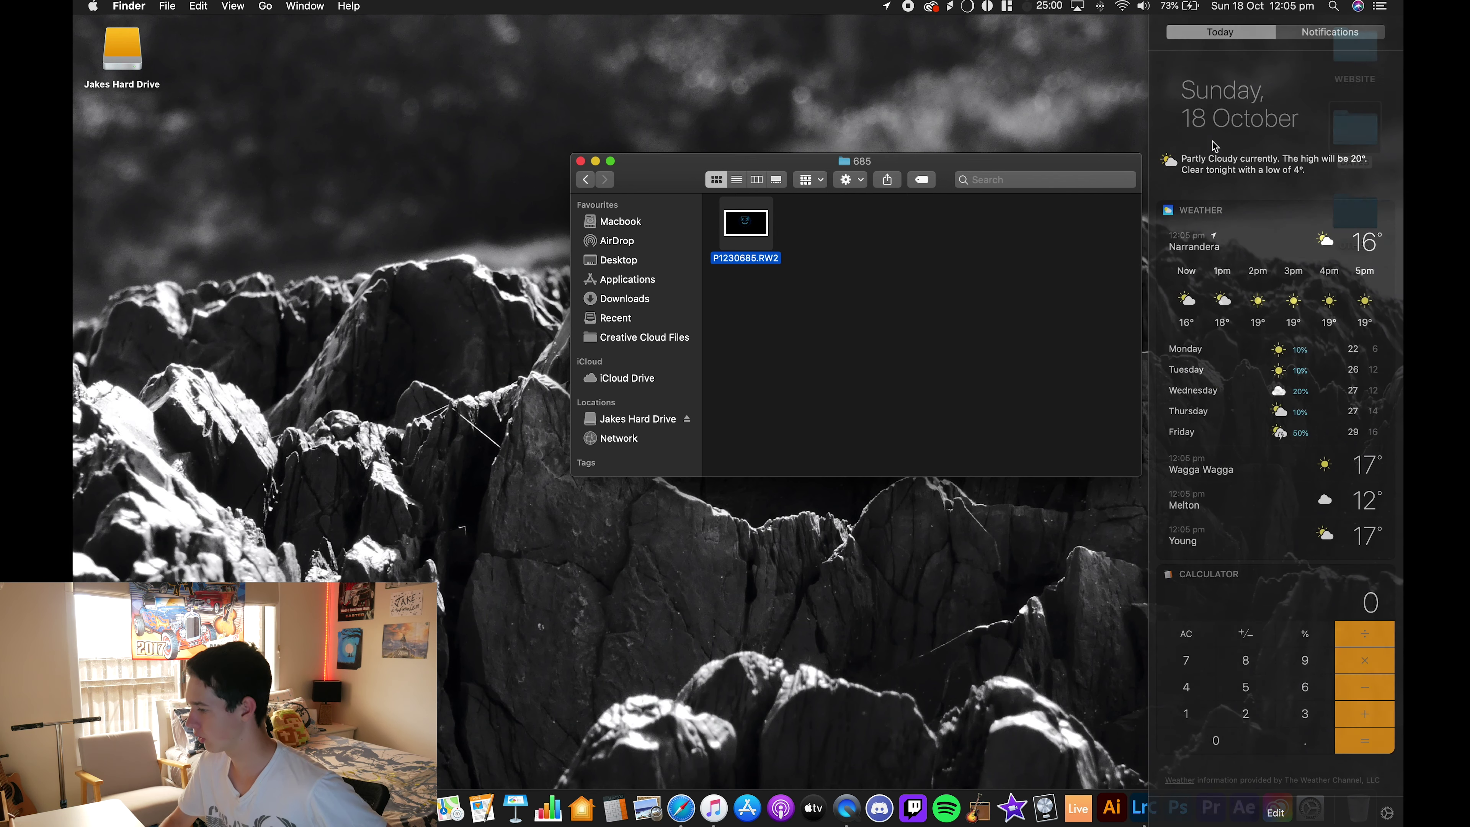
scroll(1216, 116, up, 2)
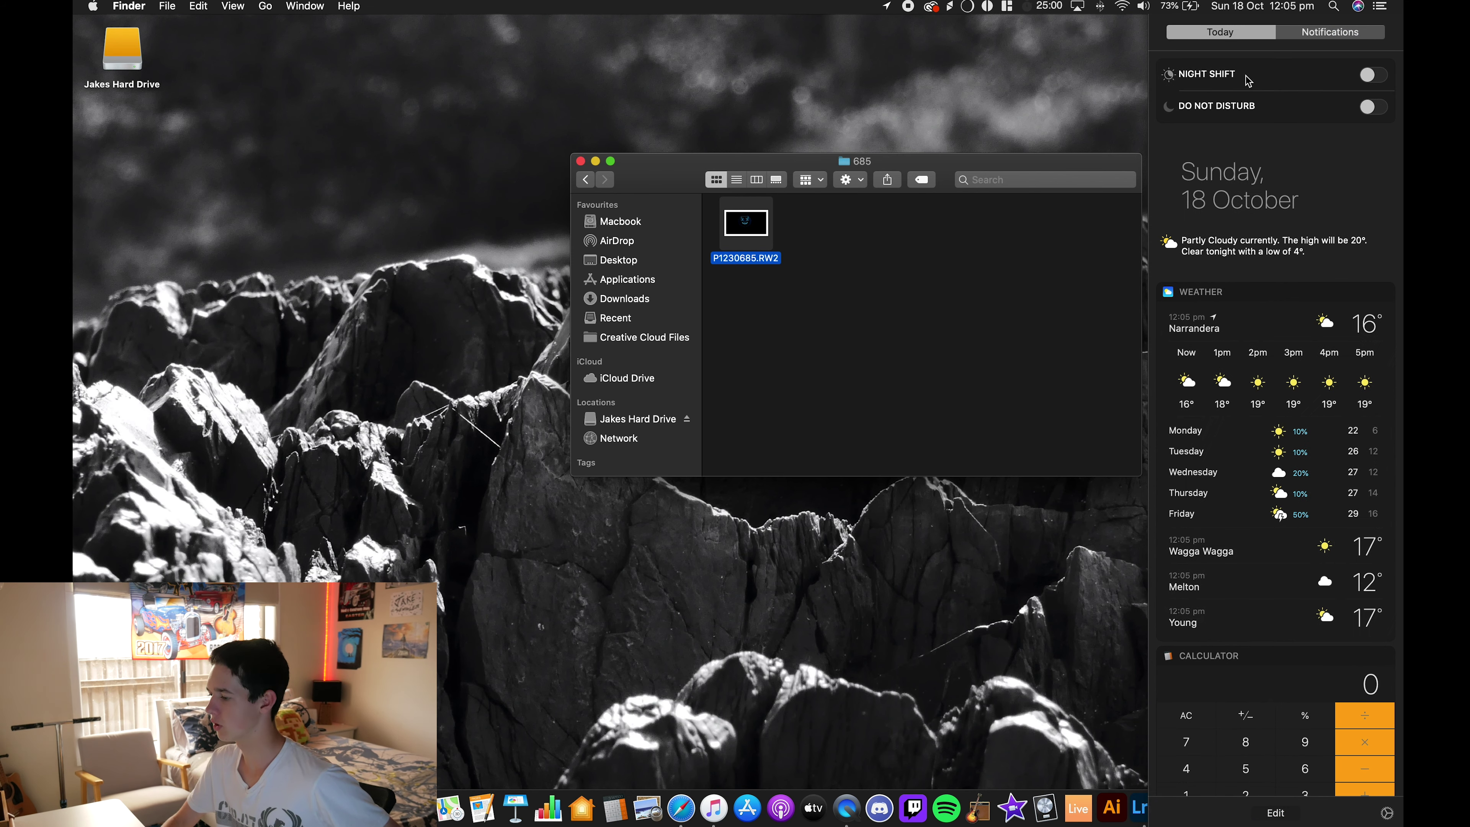
Step: Reopen Notification Centre to check that Night Shift and Do Not Disturb are off, close it, and return to Lightroom Classic
scroll(1247, 81, right, 3)
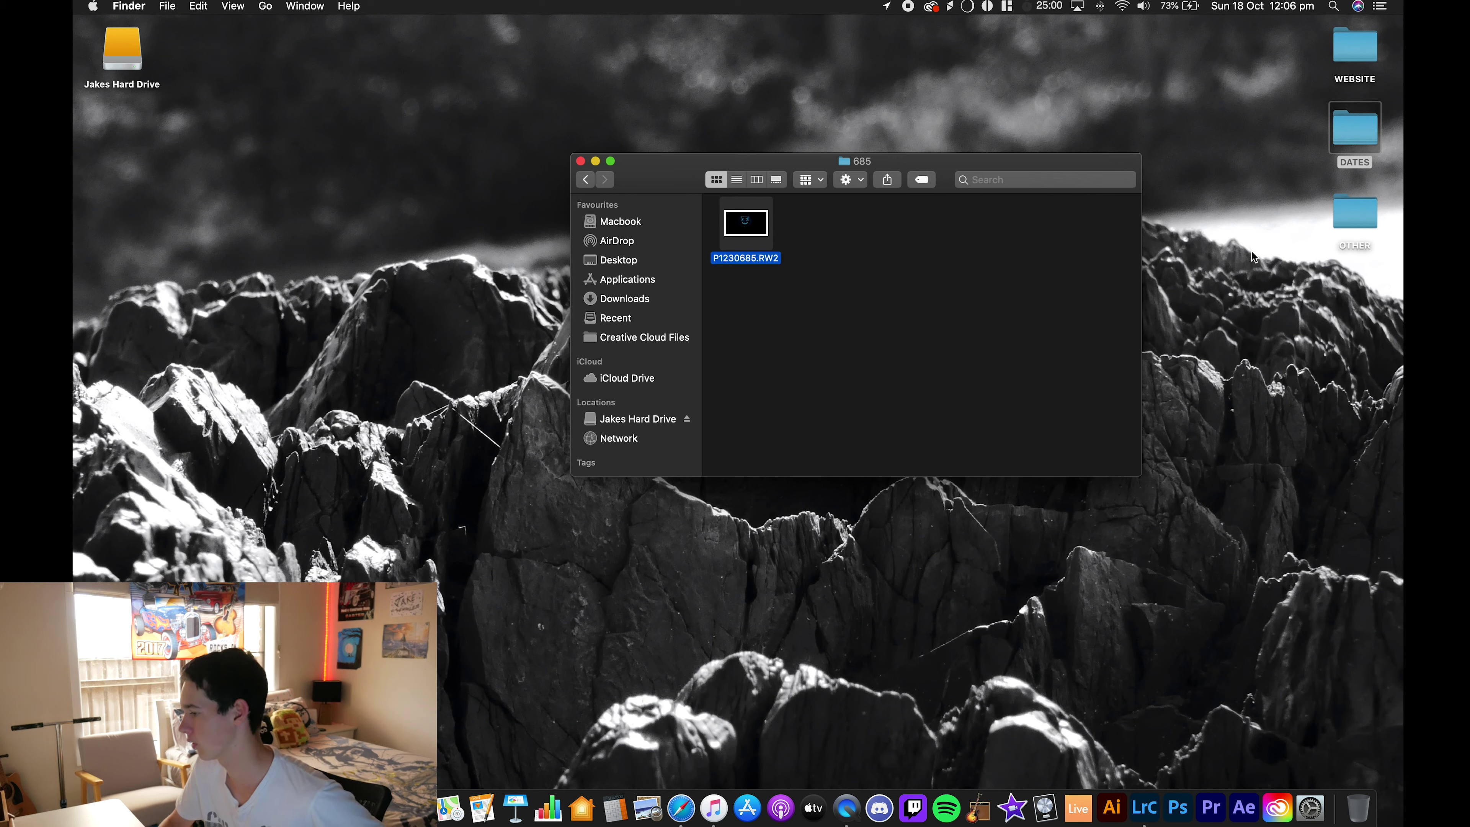
scroll(1252, 256, right, 3)
scroll(1370, 66, up, 2)
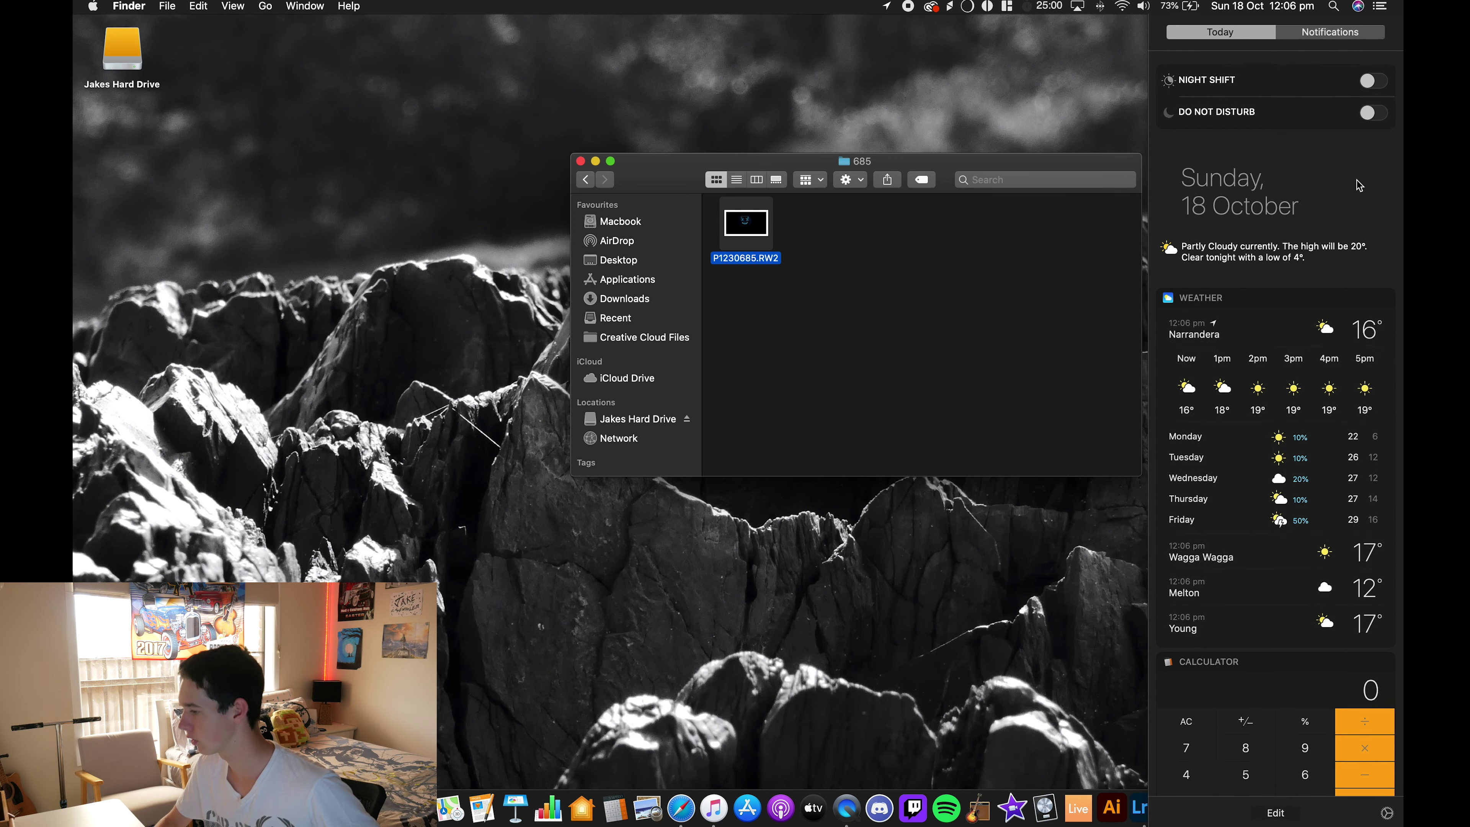
scroll(1366, 98, right, 3)
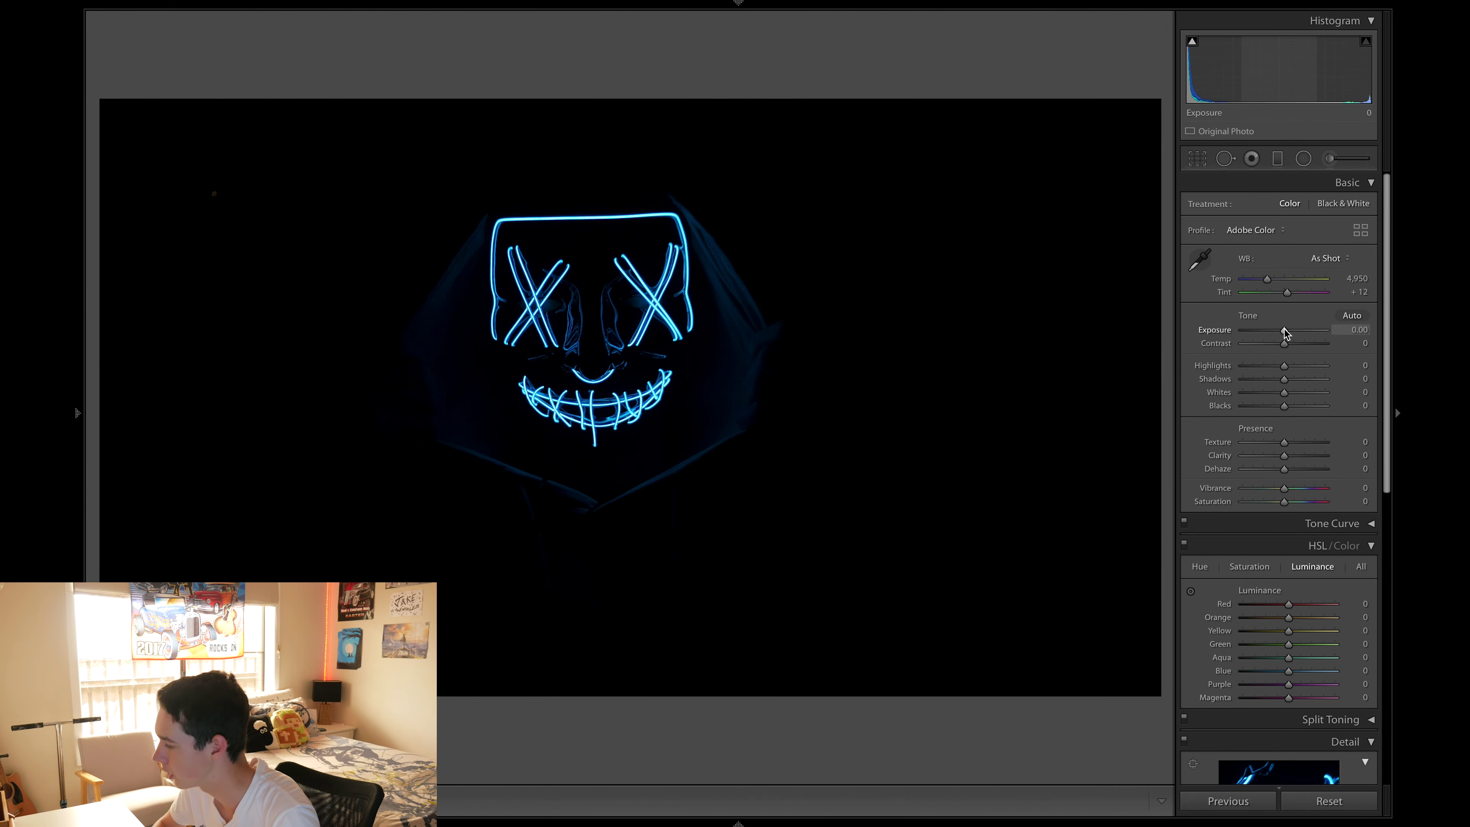
Step: Raise the photo's overall exposure to +1.35
mouse_move(1284, 329)
mouse_down()
mouse_move(1317, 330)
mouse_move(1291, 330)
mouse_up()
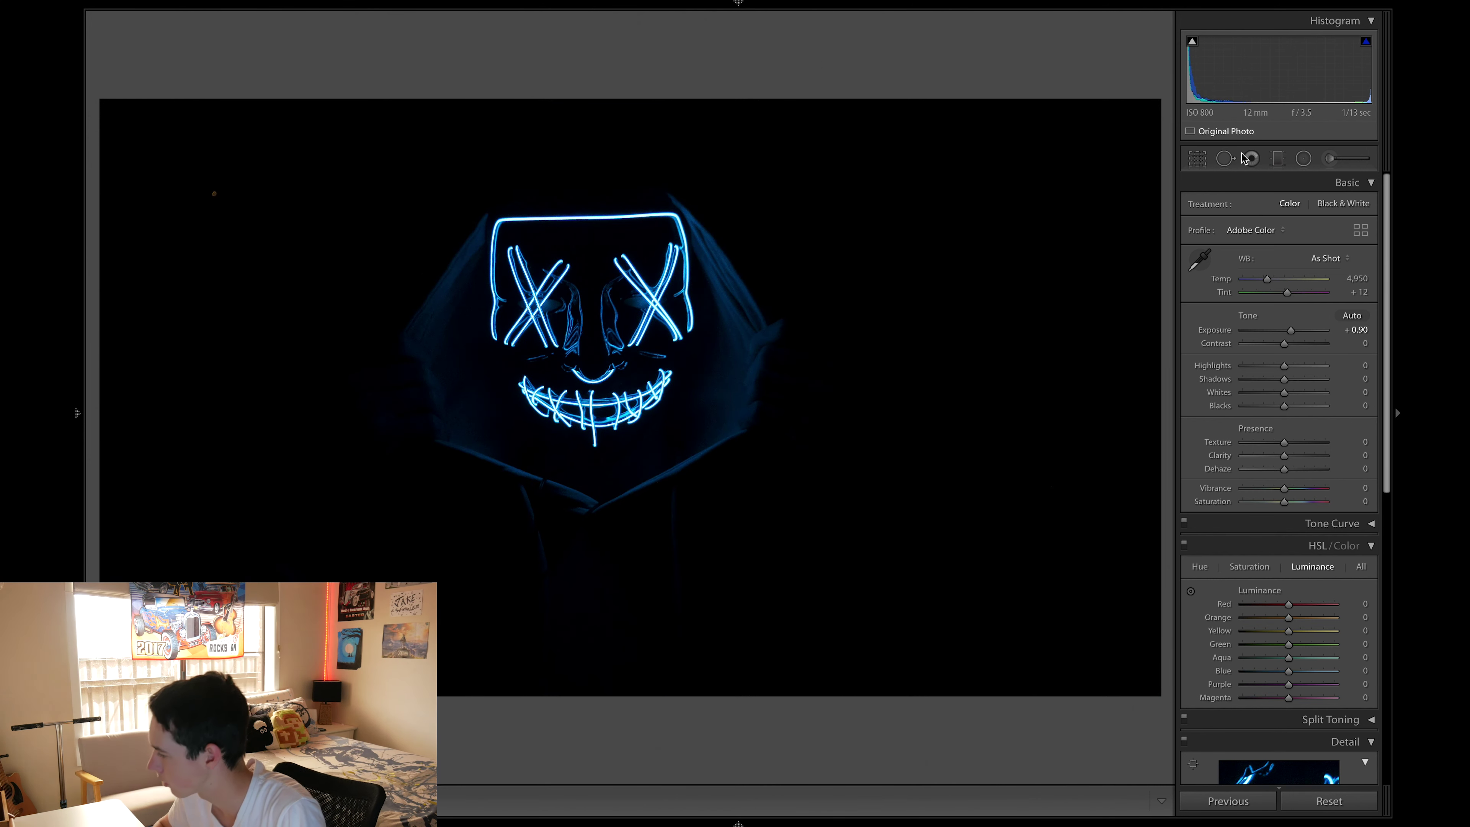
drag(1289, 329, 1295, 332)
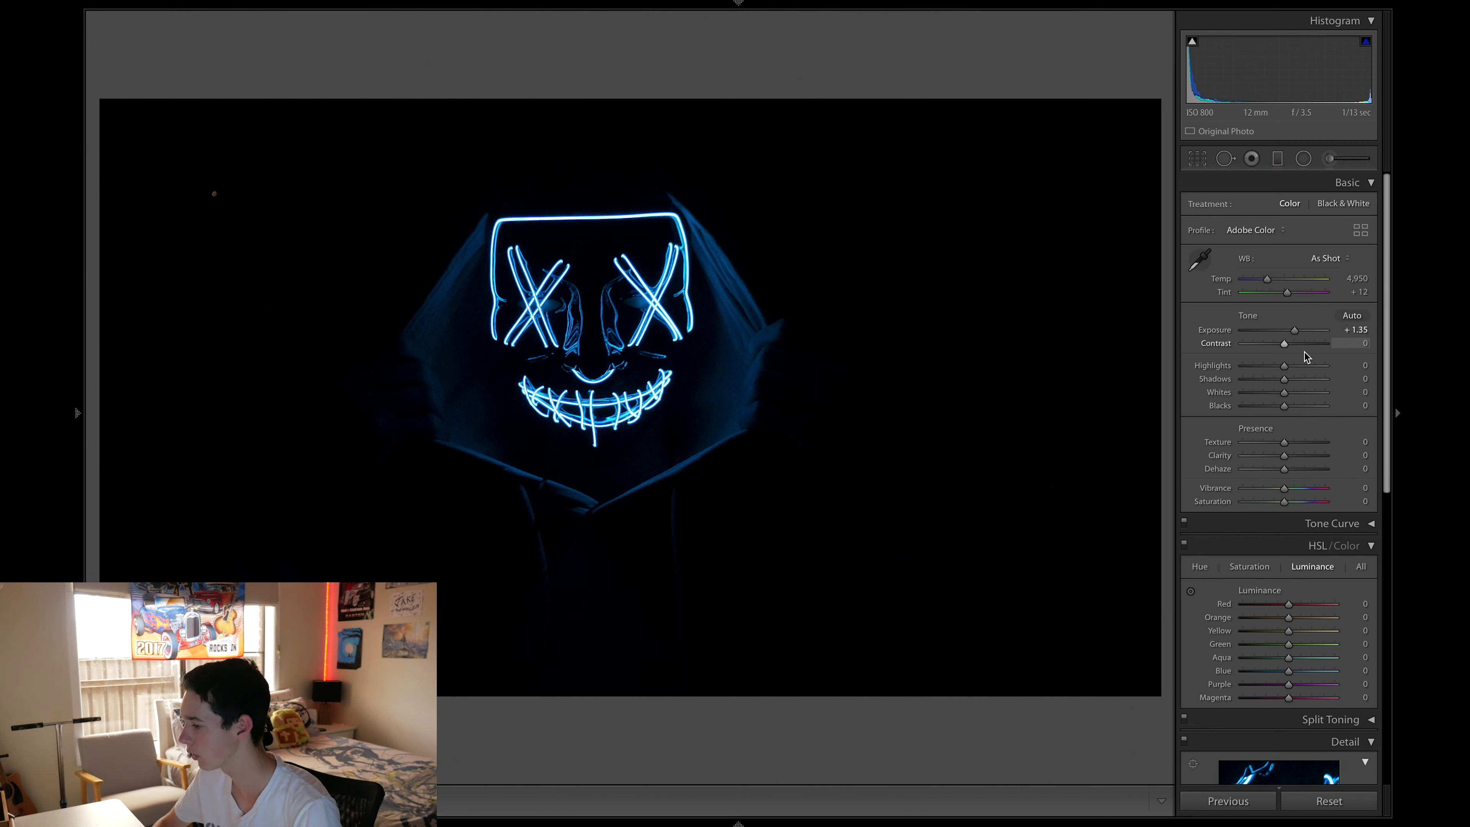
Step: Draw a slanted graduated filter across the mask and raise the filter's exposure to 3.90
click(1276, 158)
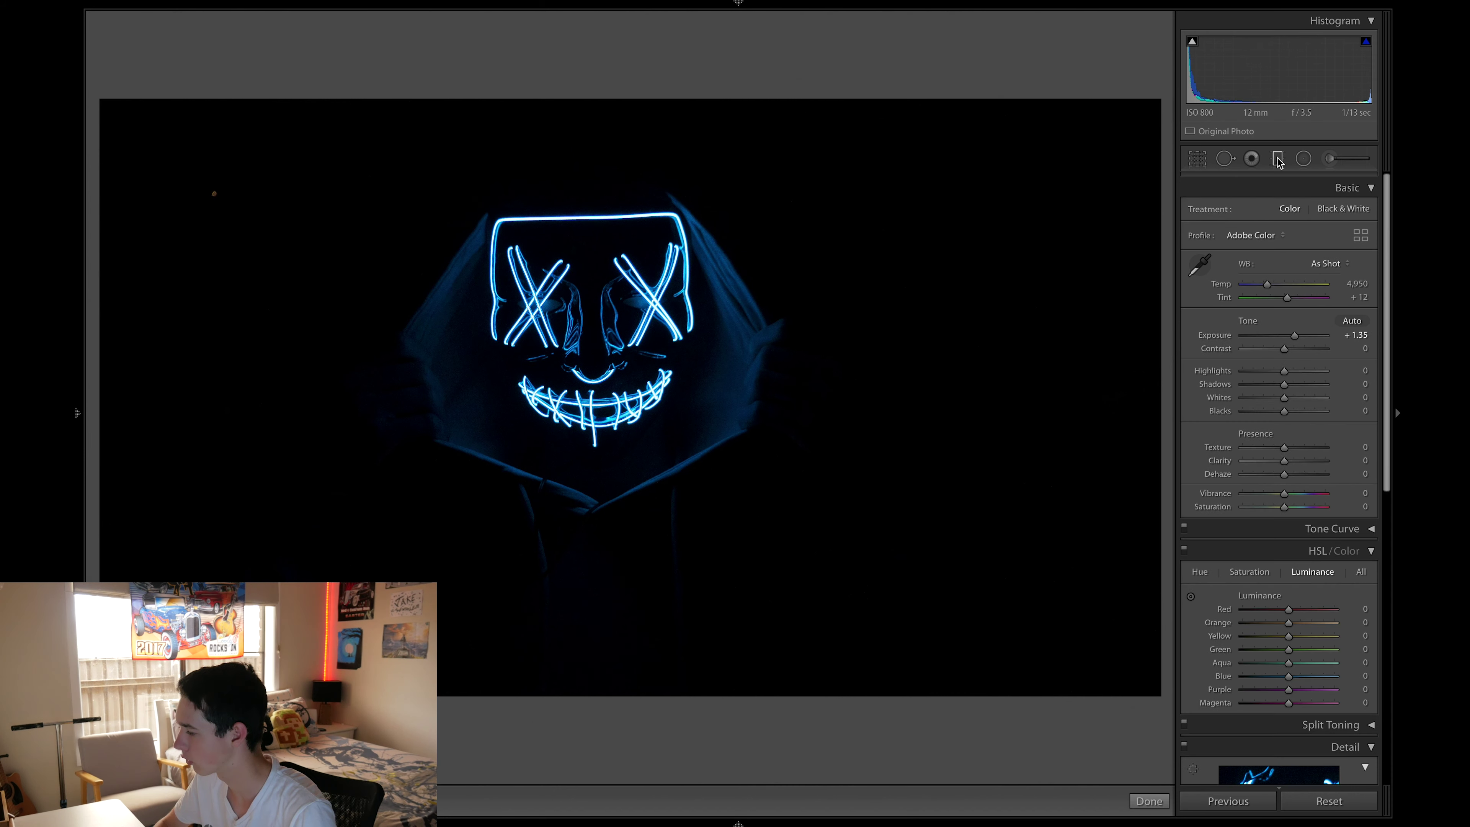
drag(529, 242, 627, 667)
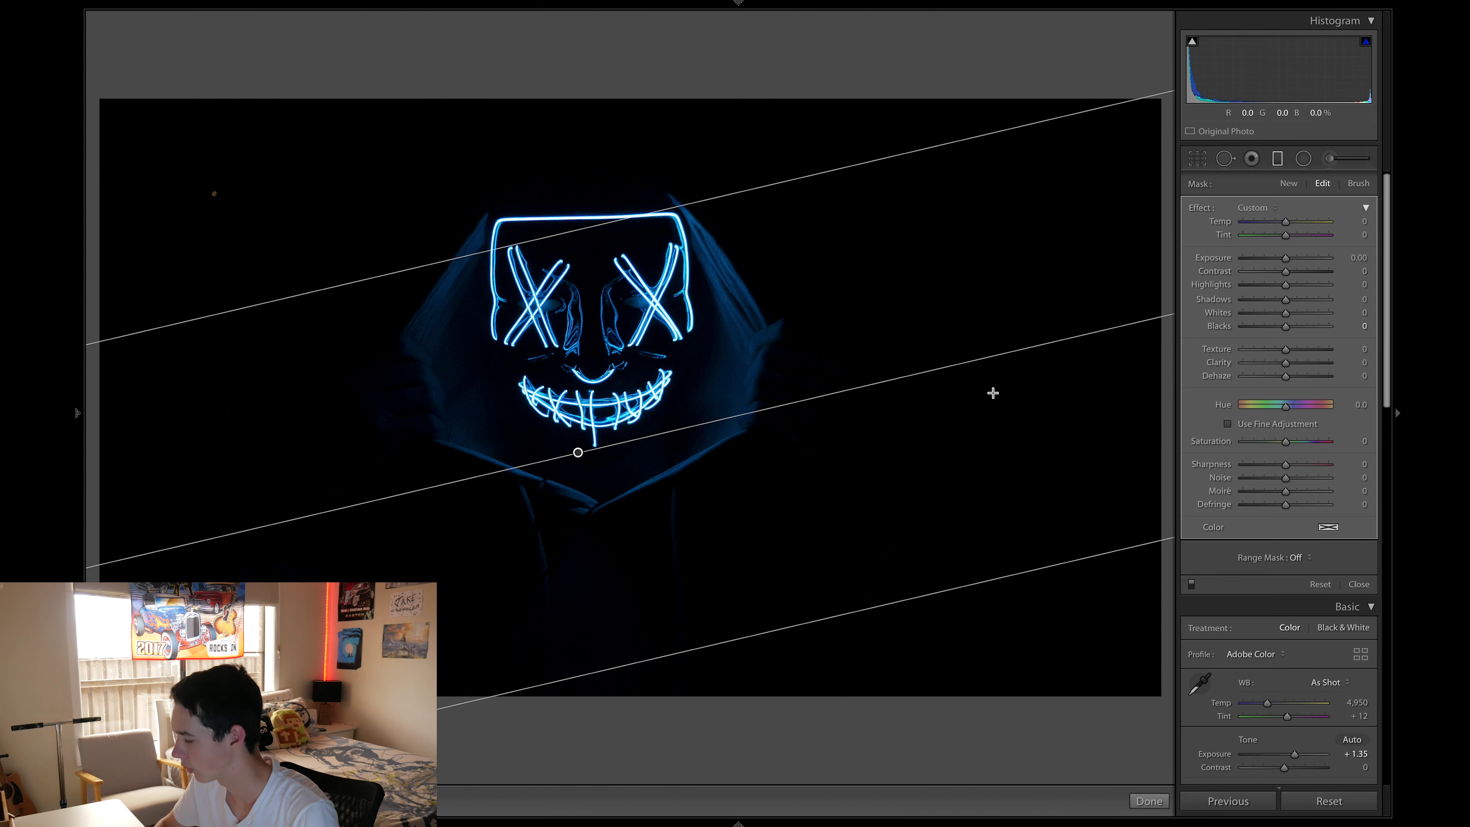
drag(1287, 256, 1330, 263)
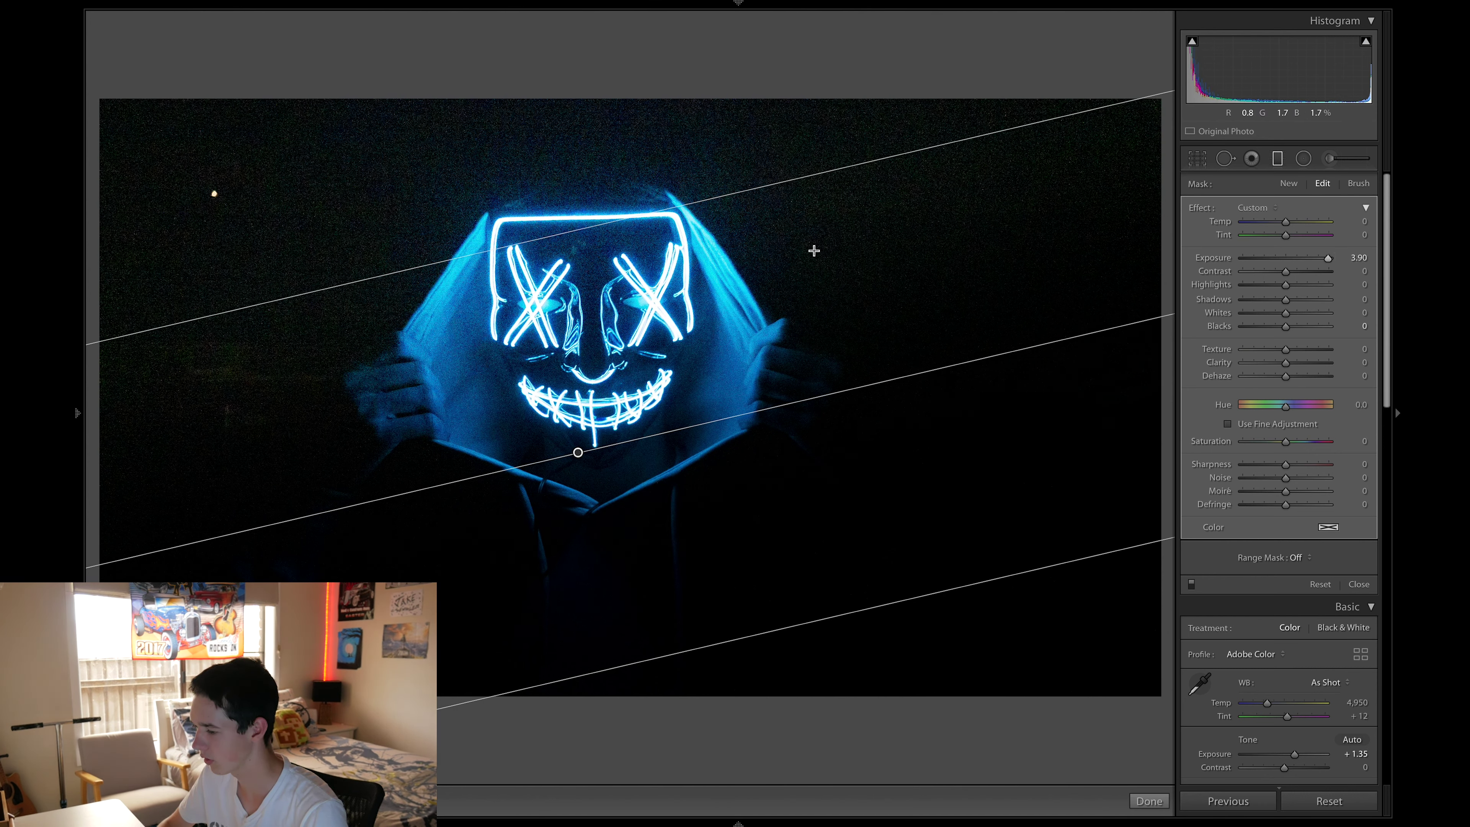
Step: Move, narrow and slightly rotate the graduated filter so that its gradient covers the hoodie below the neon mask
drag(729, 418, 458, 476)
drag(580, 453, 606, 586)
drag(840, 763, 776, 646)
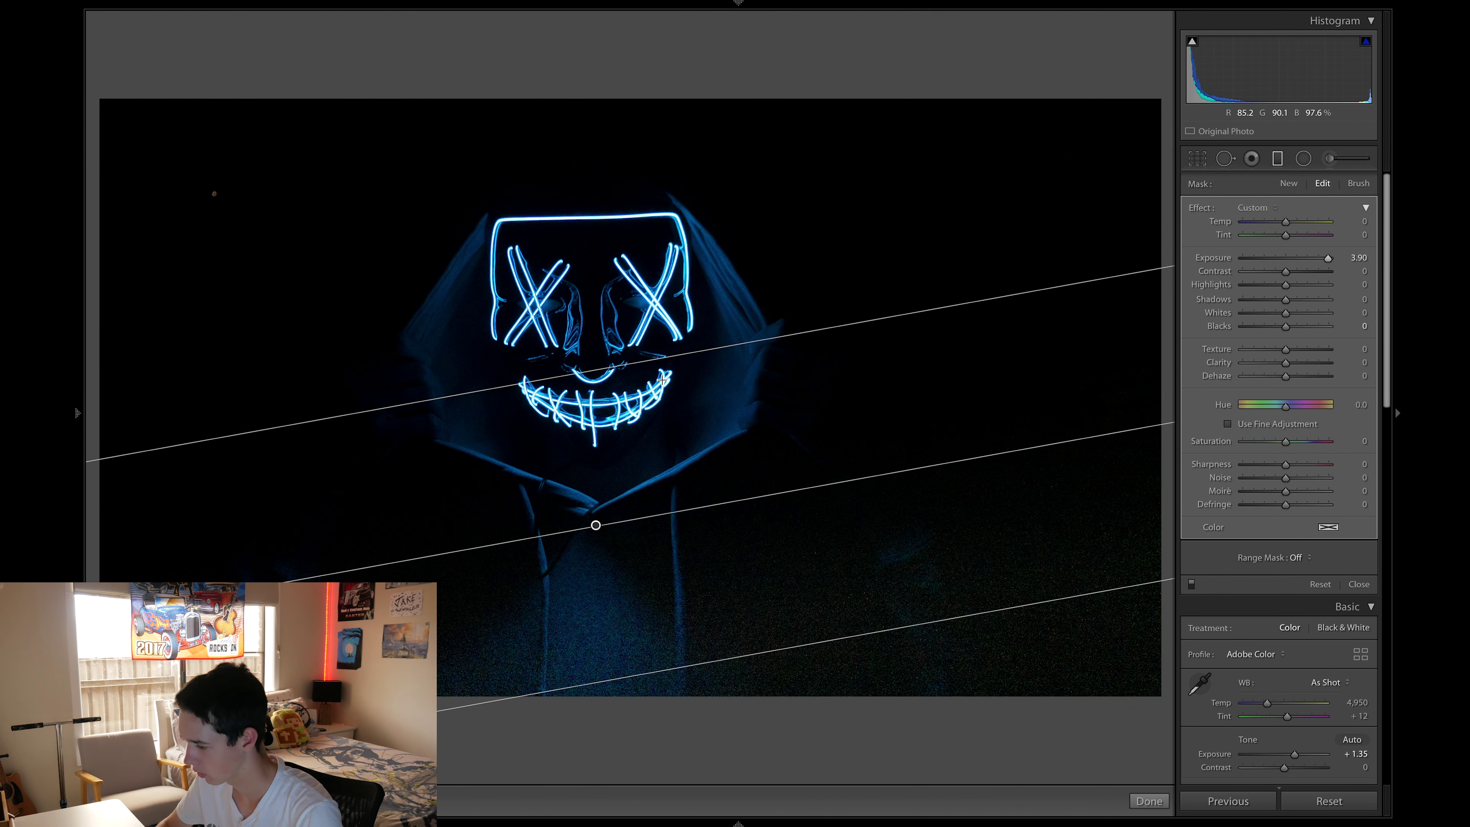
drag(654, 362, 666, 439)
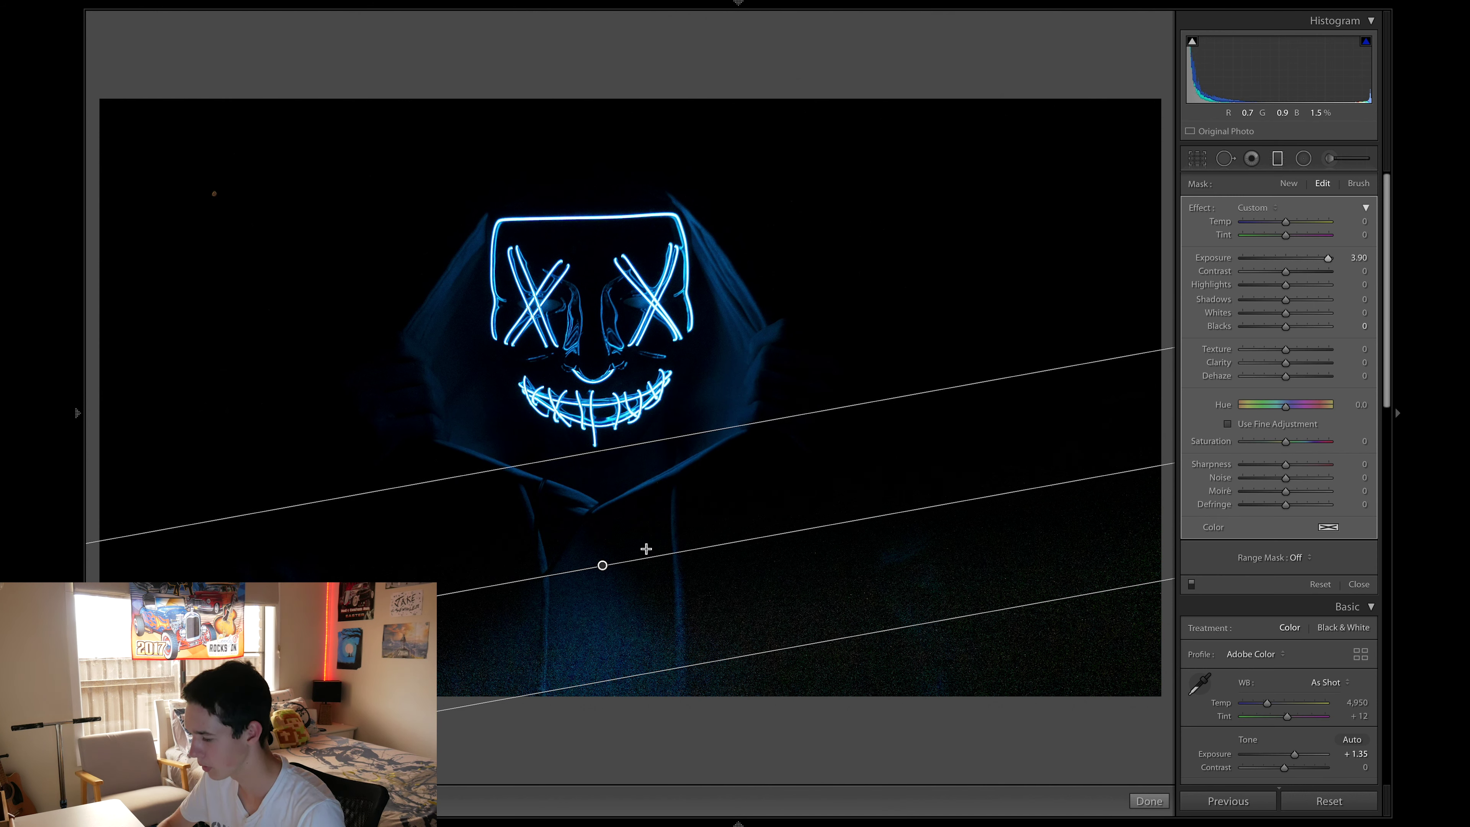
drag(652, 557, 654, 560)
drag(710, 671, 656, 706)
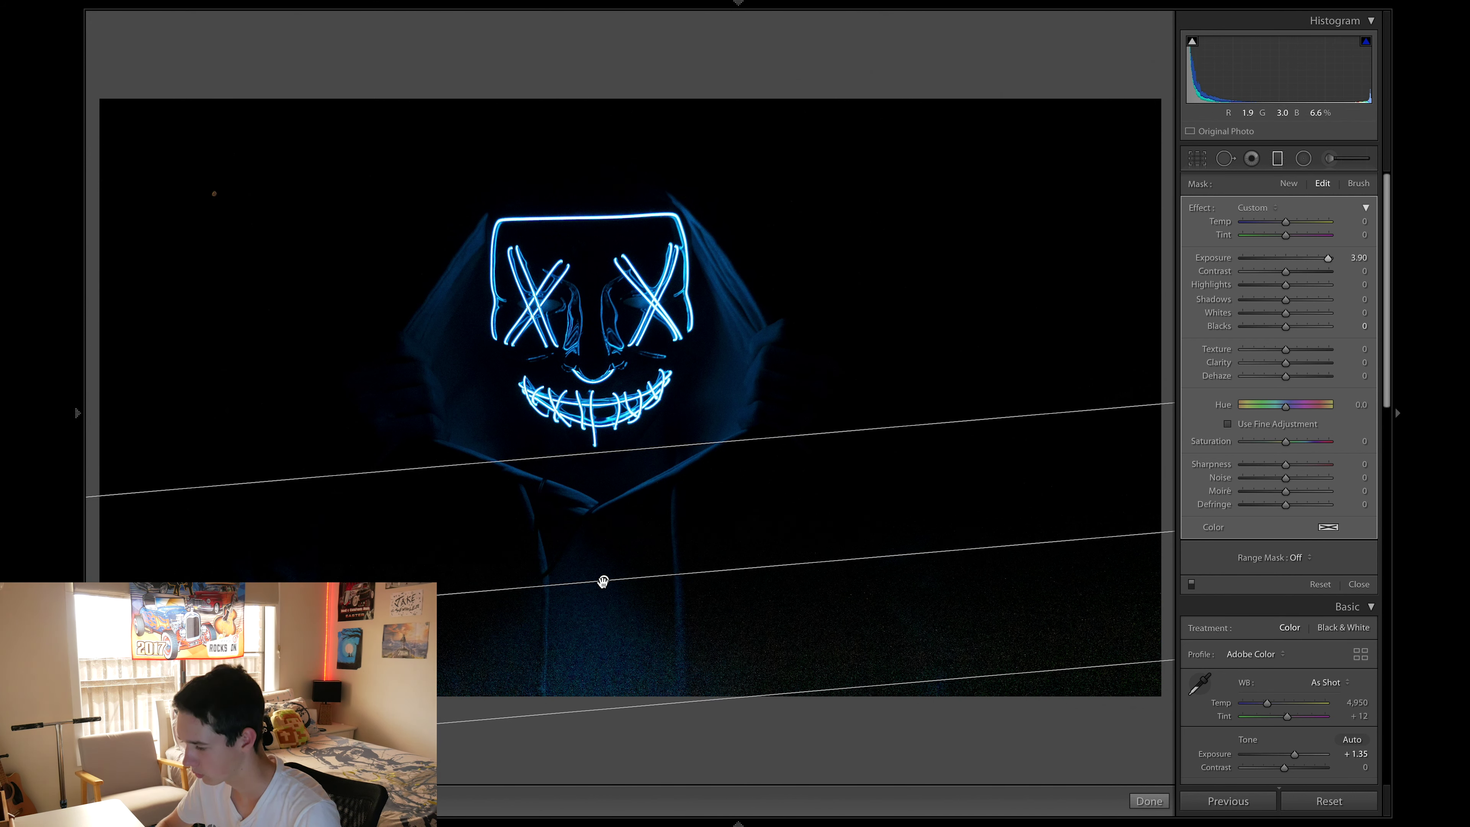
Step: Lower the graduated filter's exposure to 1.55, reopen the filter tool and reselect the filter below the mask
mouse_move(1327, 258)
mouse_down()
mouse_move(1303, 260)
mouse_move(1317, 260)
mouse_up()
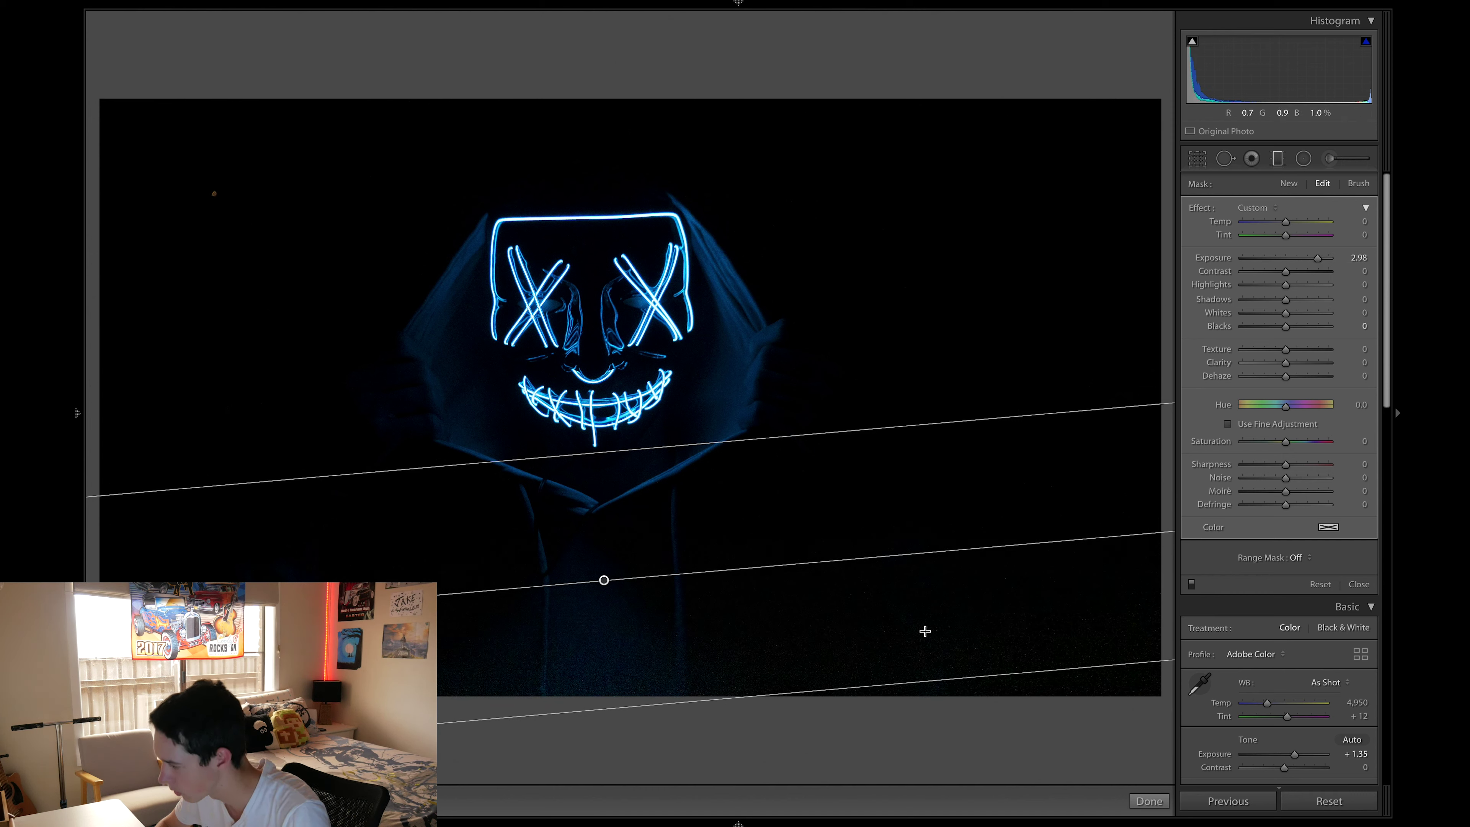
drag(1322, 257, 1311, 265)
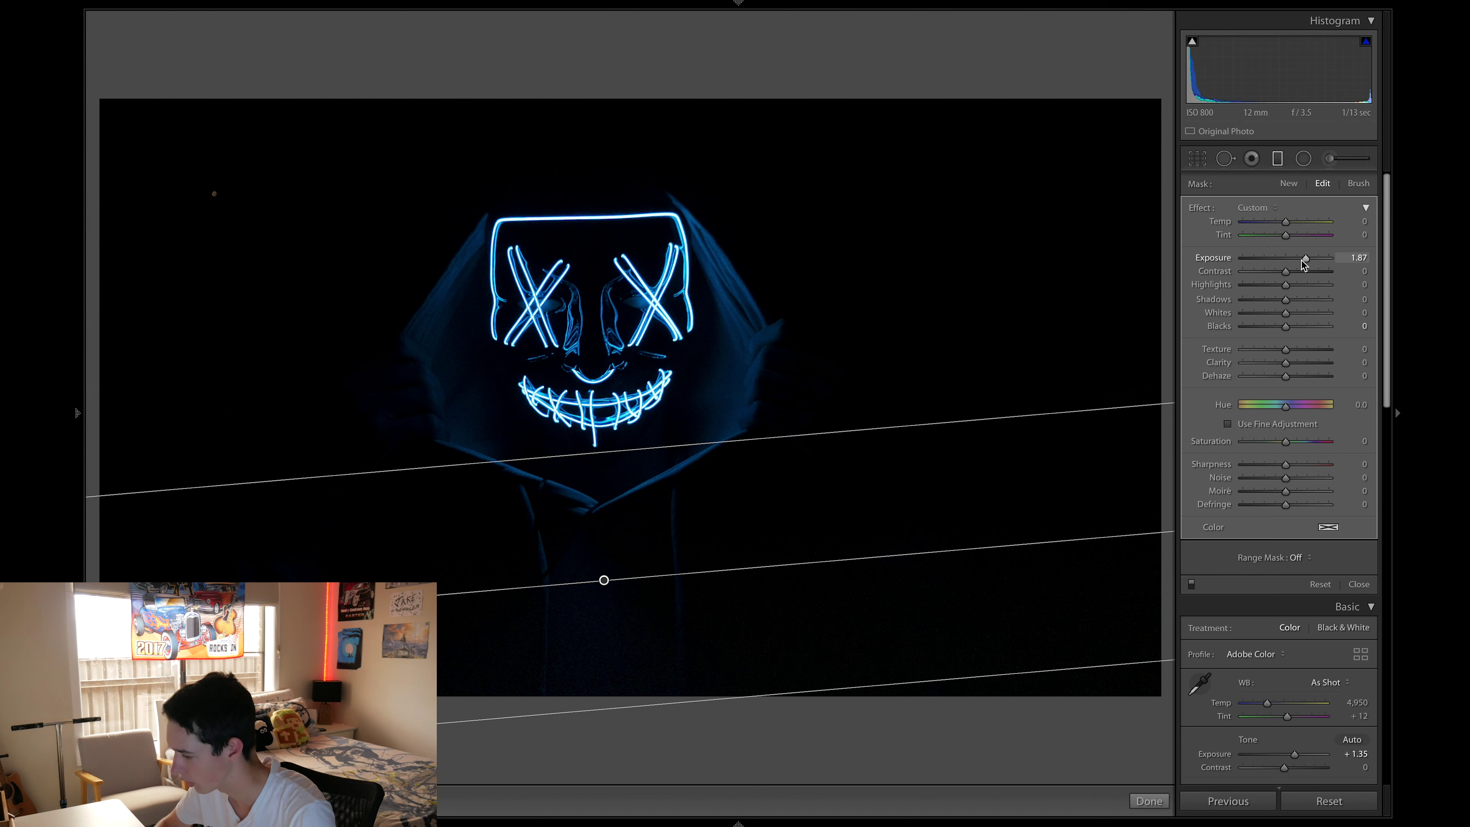
click(1278, 159)
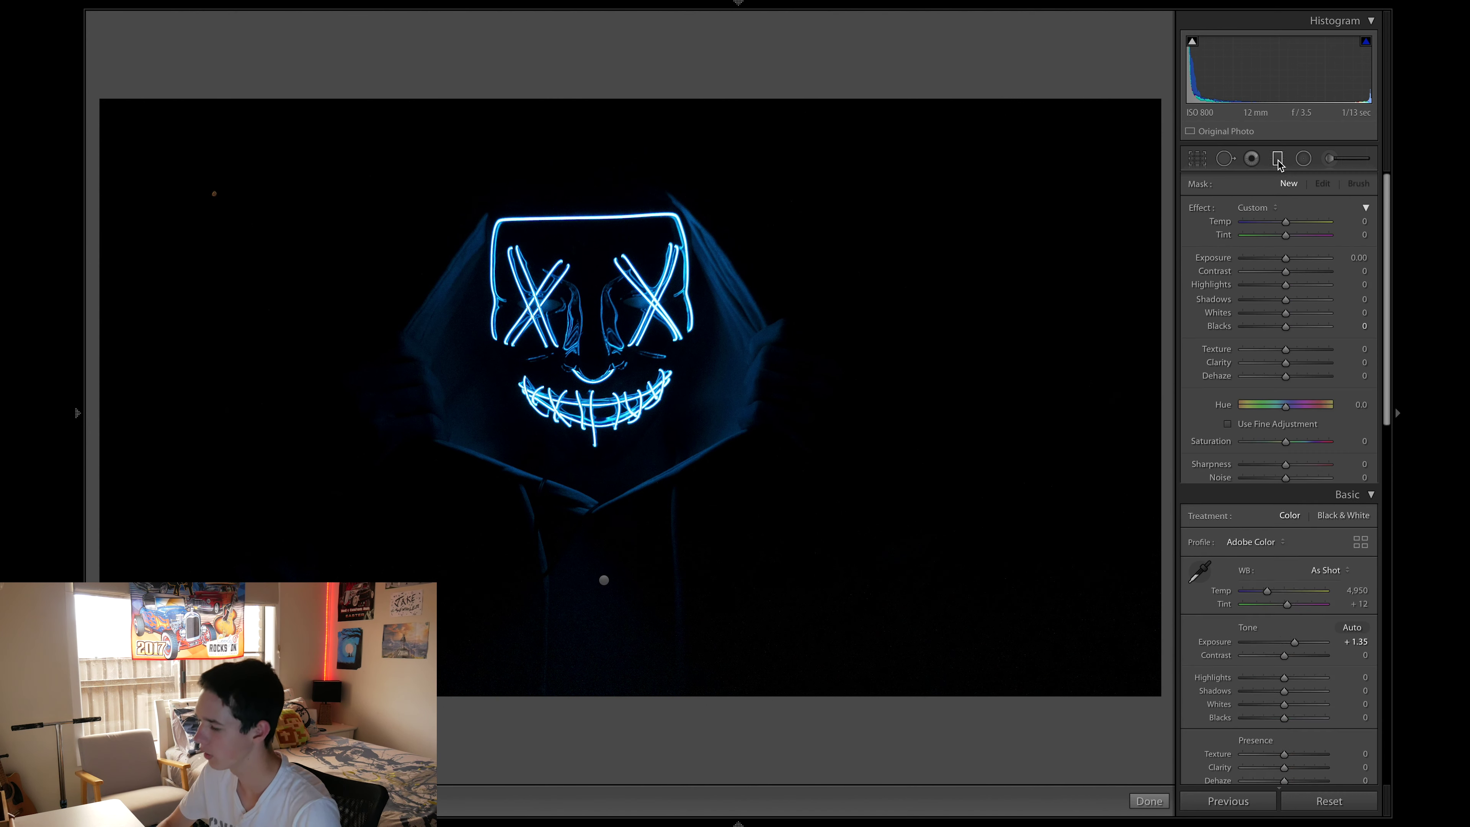
click(1278, 159)
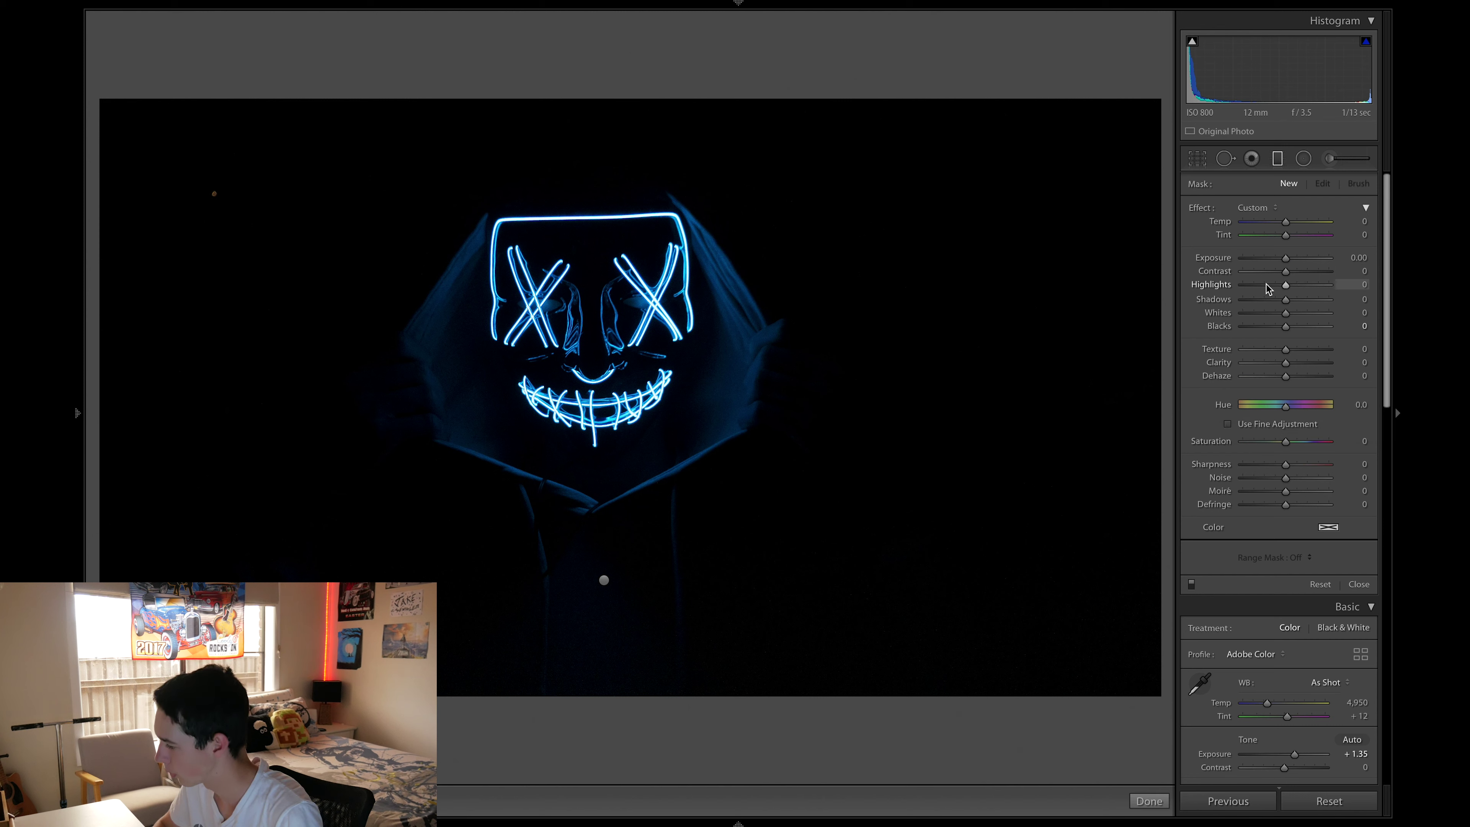
click(604, 579)
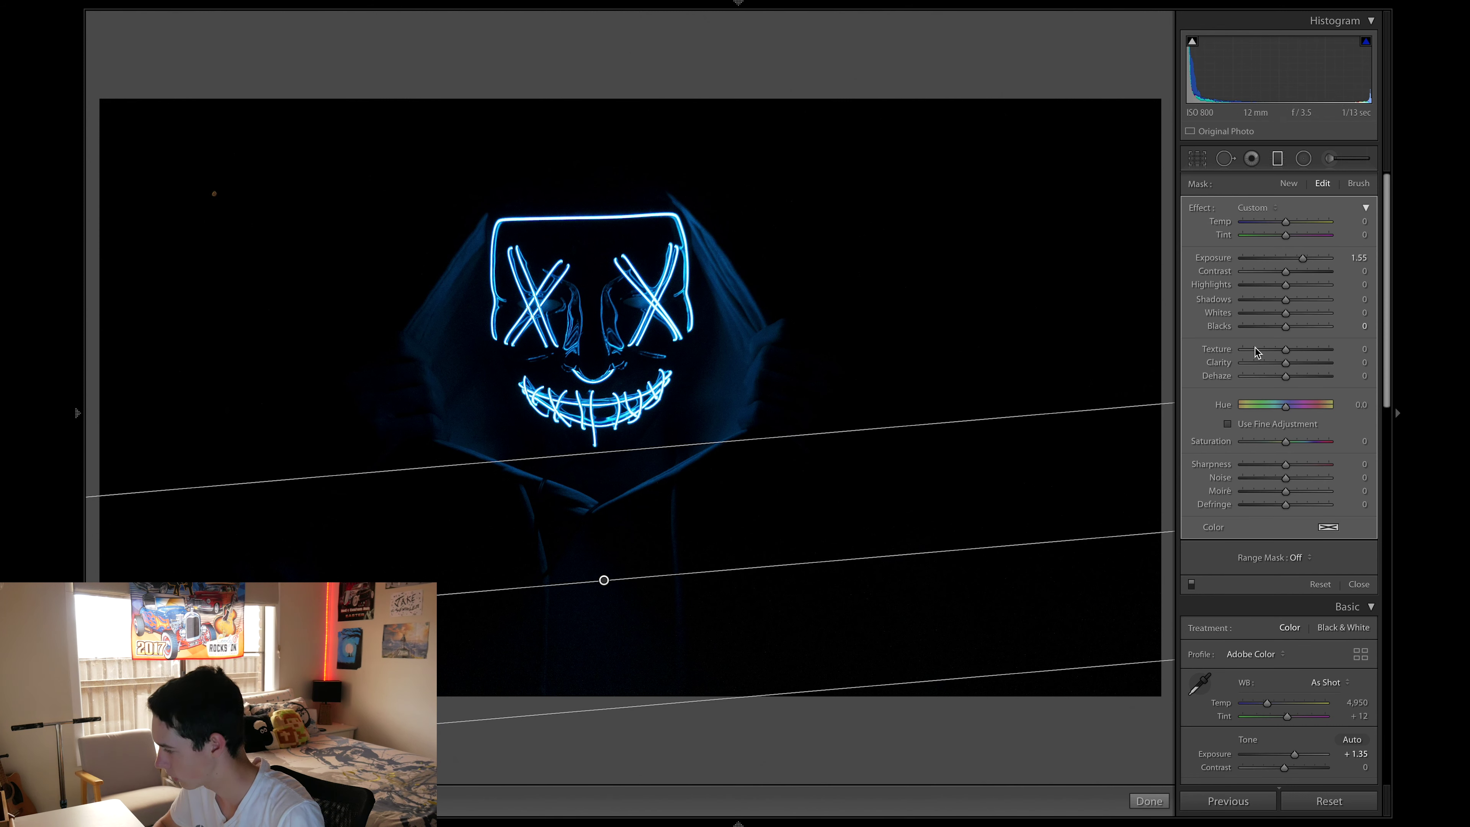
Step: Set the graduated filter's highlights to 14 and shadows to 11, and leave the filter tool
drag(1286, 288, 1329, 285)
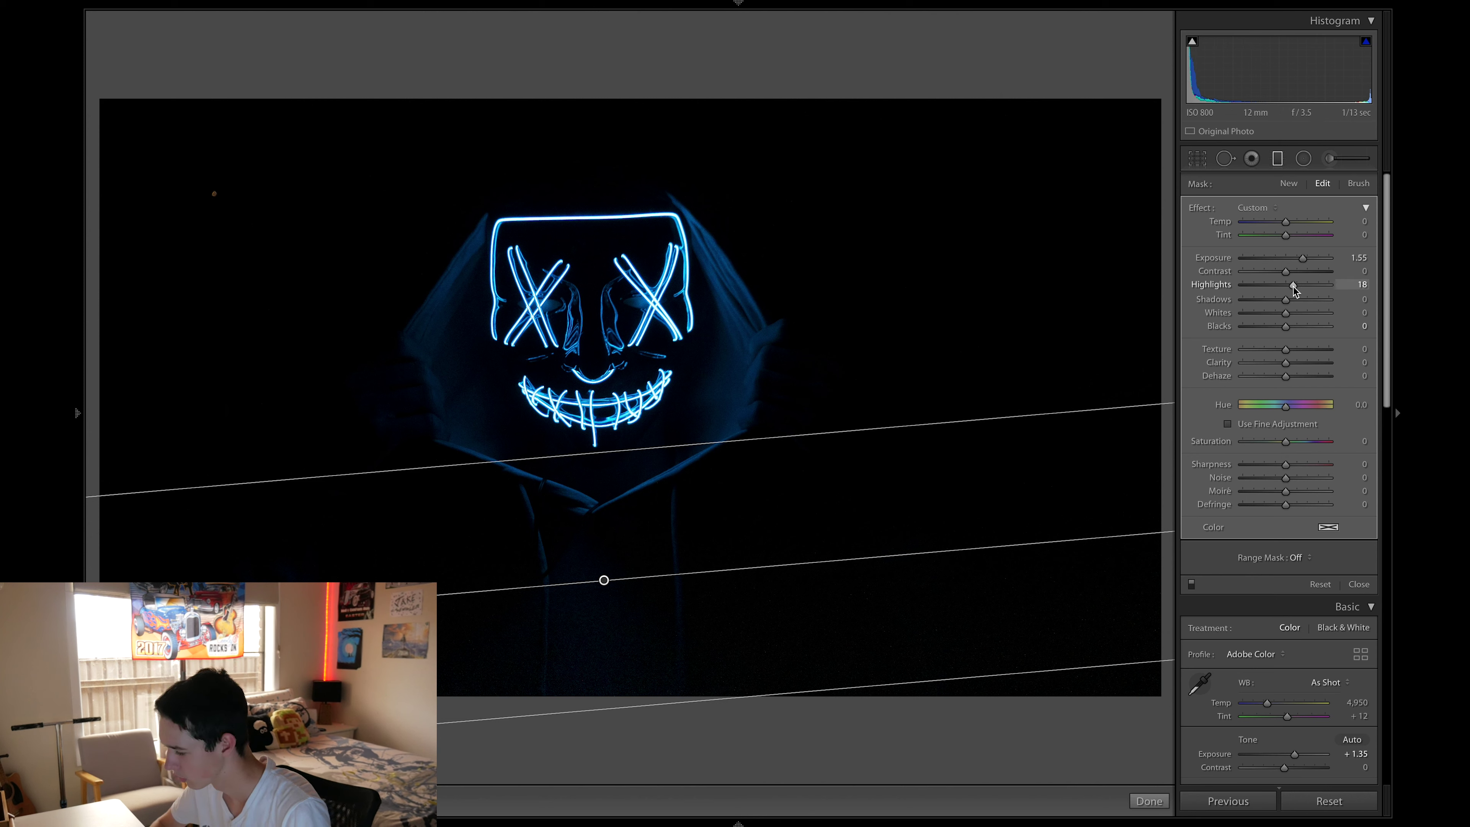
mouse_move(1293, 286)
mouse_down()
mouse_move(1314, 302)
mouse_move(1298, 301)
mouse_up()
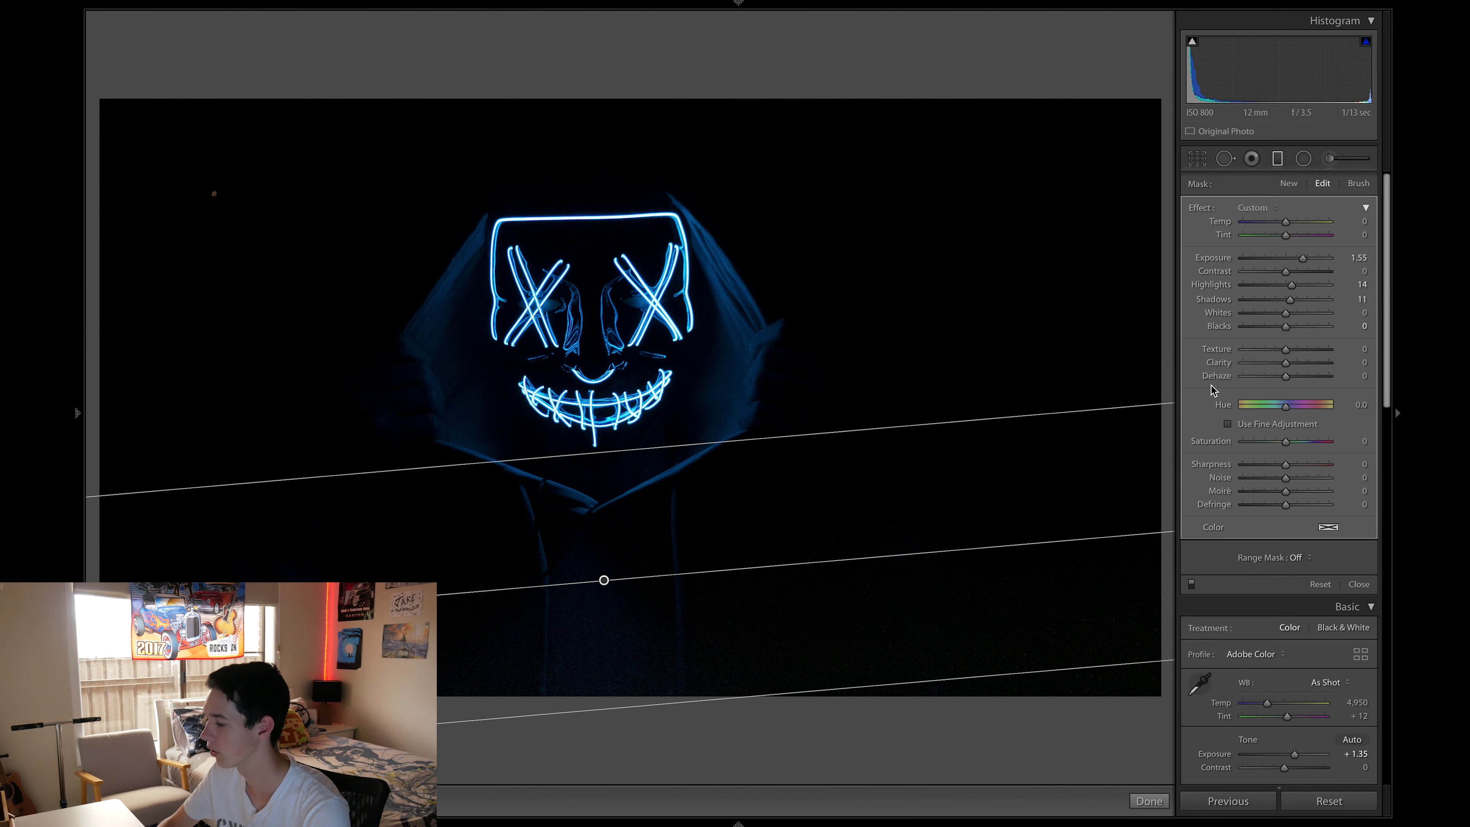
key(m)
Step: Set the photo's overall exposure to +1.80 and highlights to +6, trying shadows at +19 and returning them to 0
drag(1299, 330, 1298, 331)
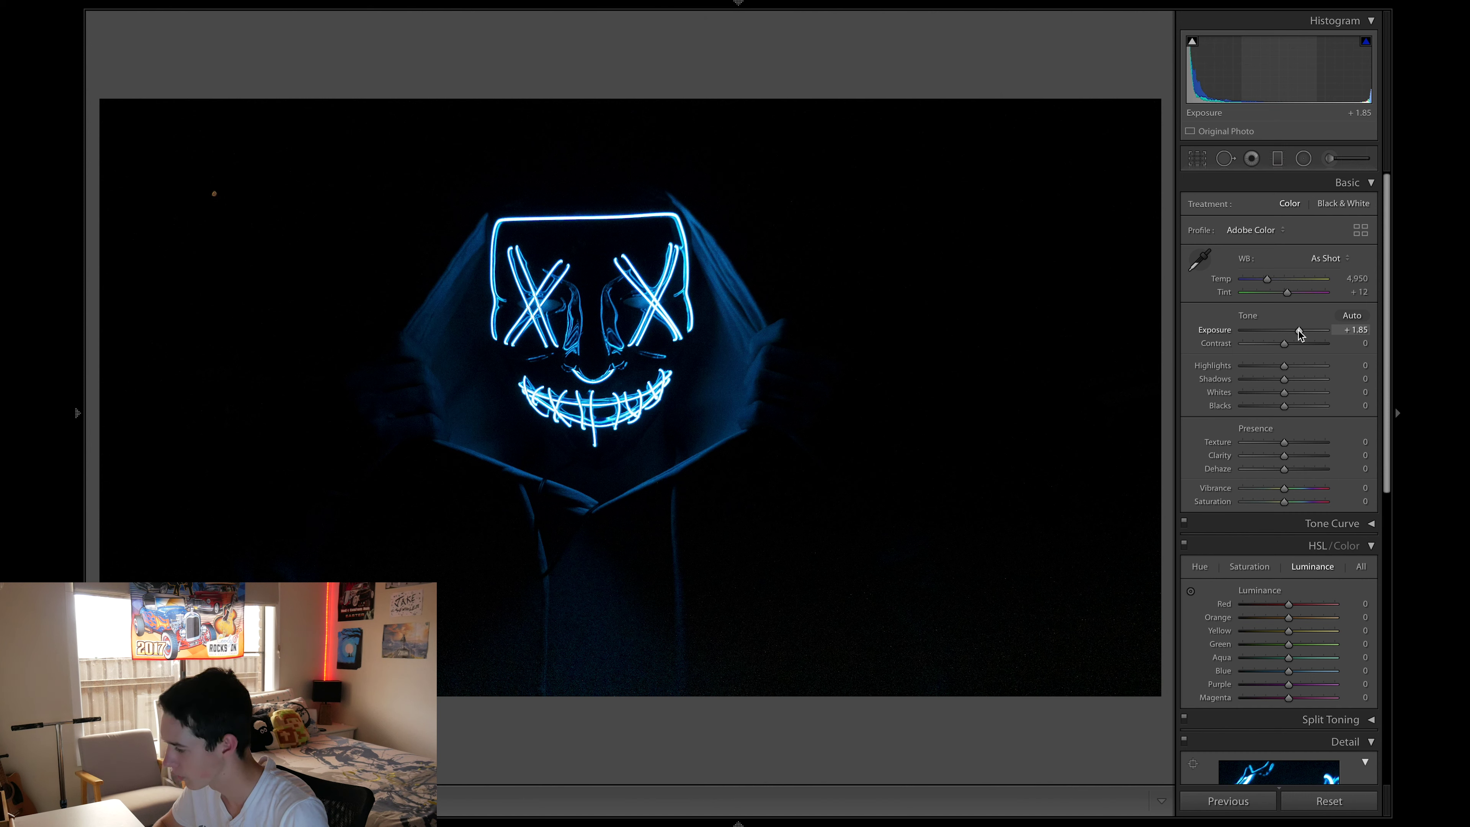
drag(1284, 365, 1289, 365)
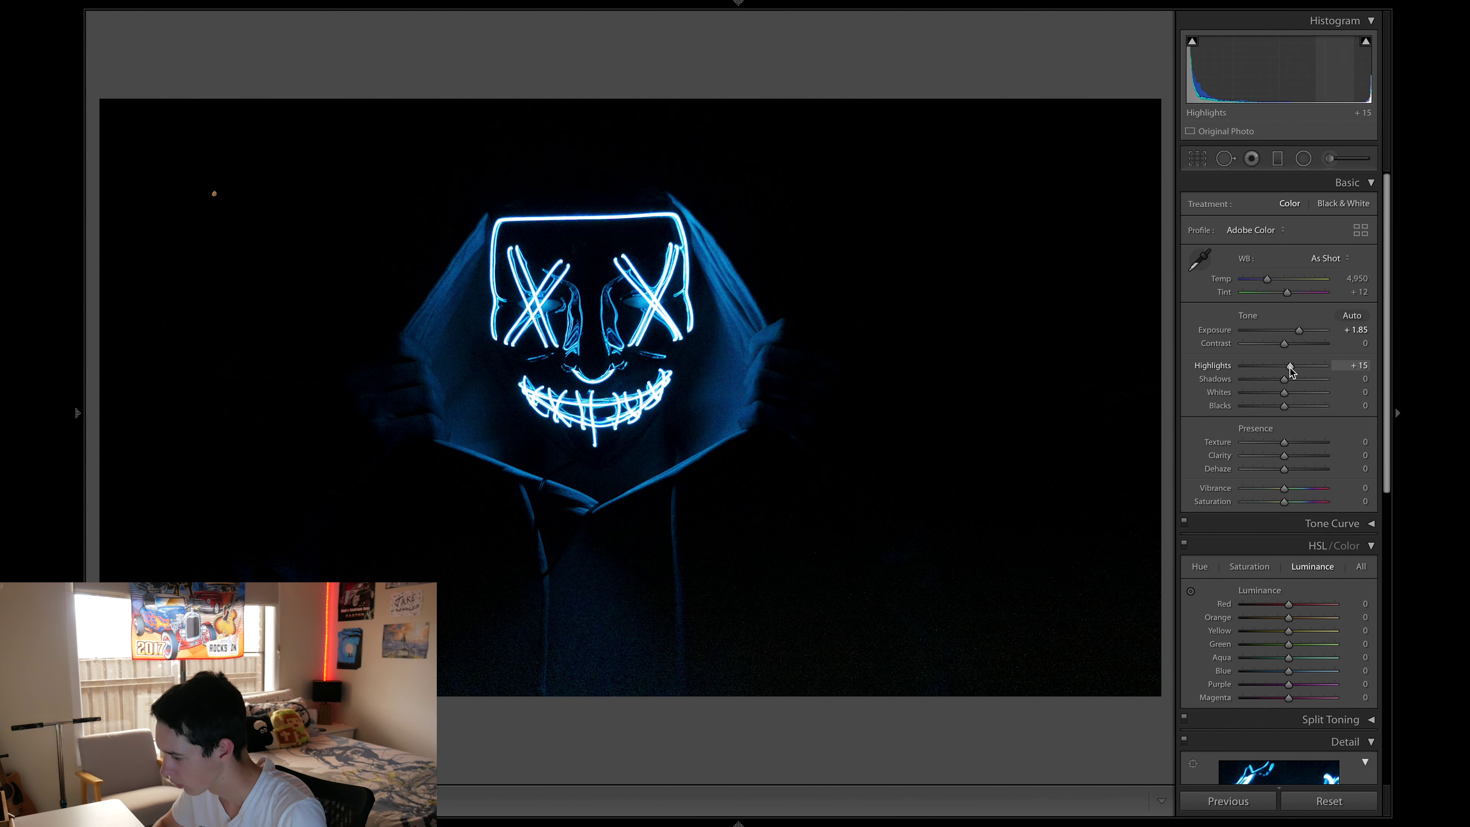
drag(1290, 366, 1287, 365)
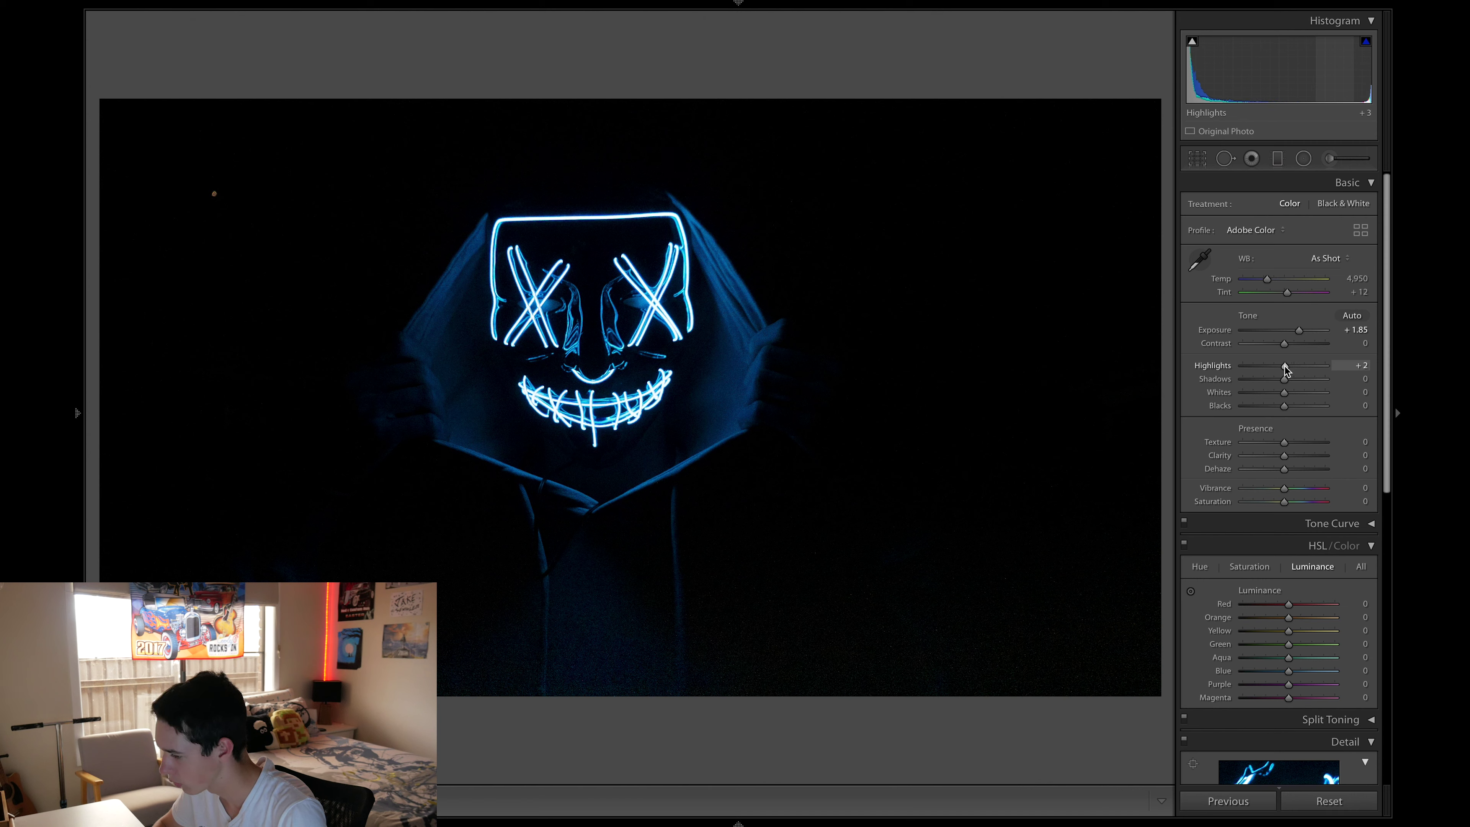
drag(1286, 365, 1293, 380)
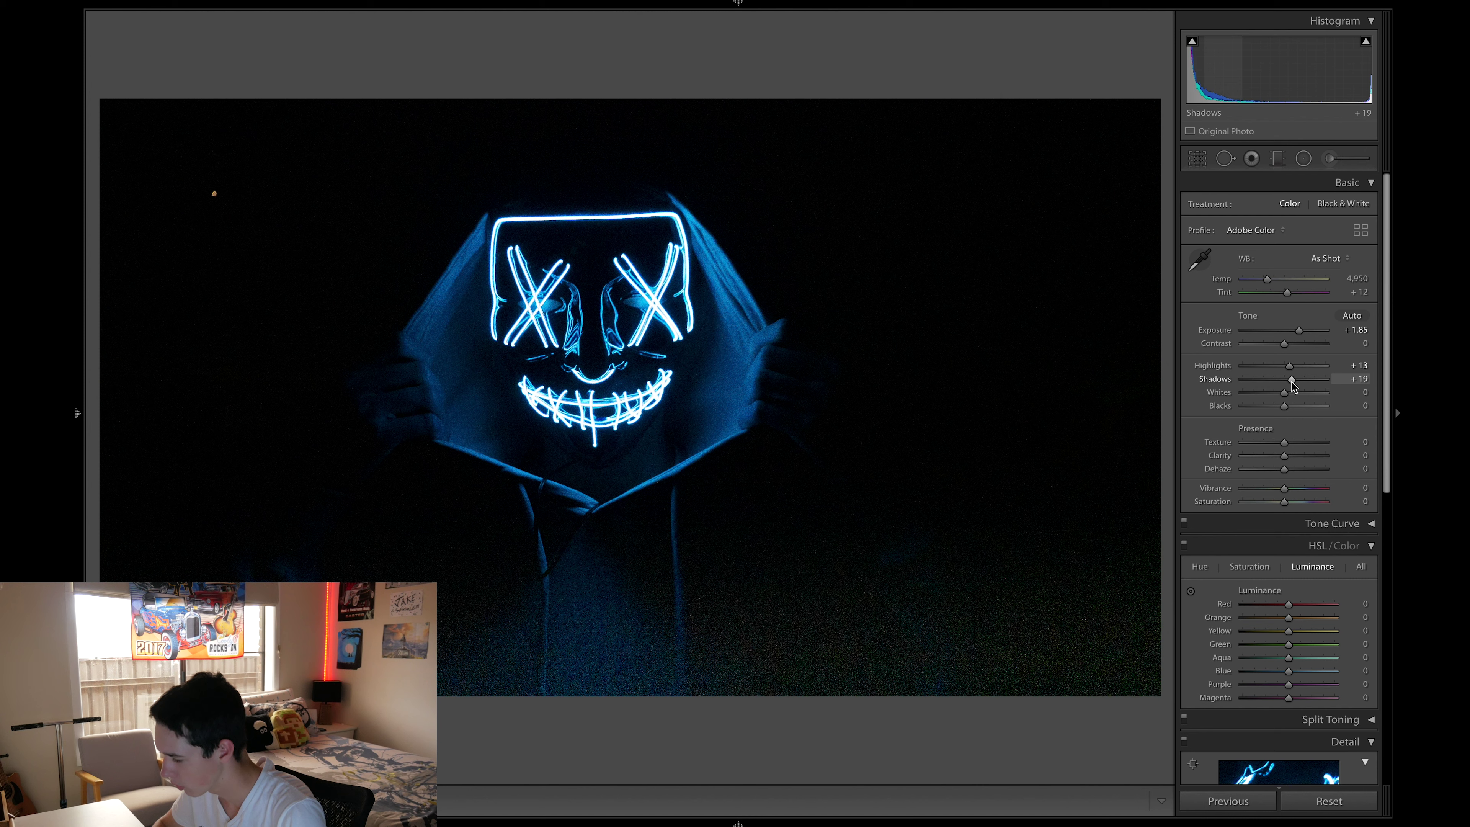
drag(1292, 380, 1285, 380)
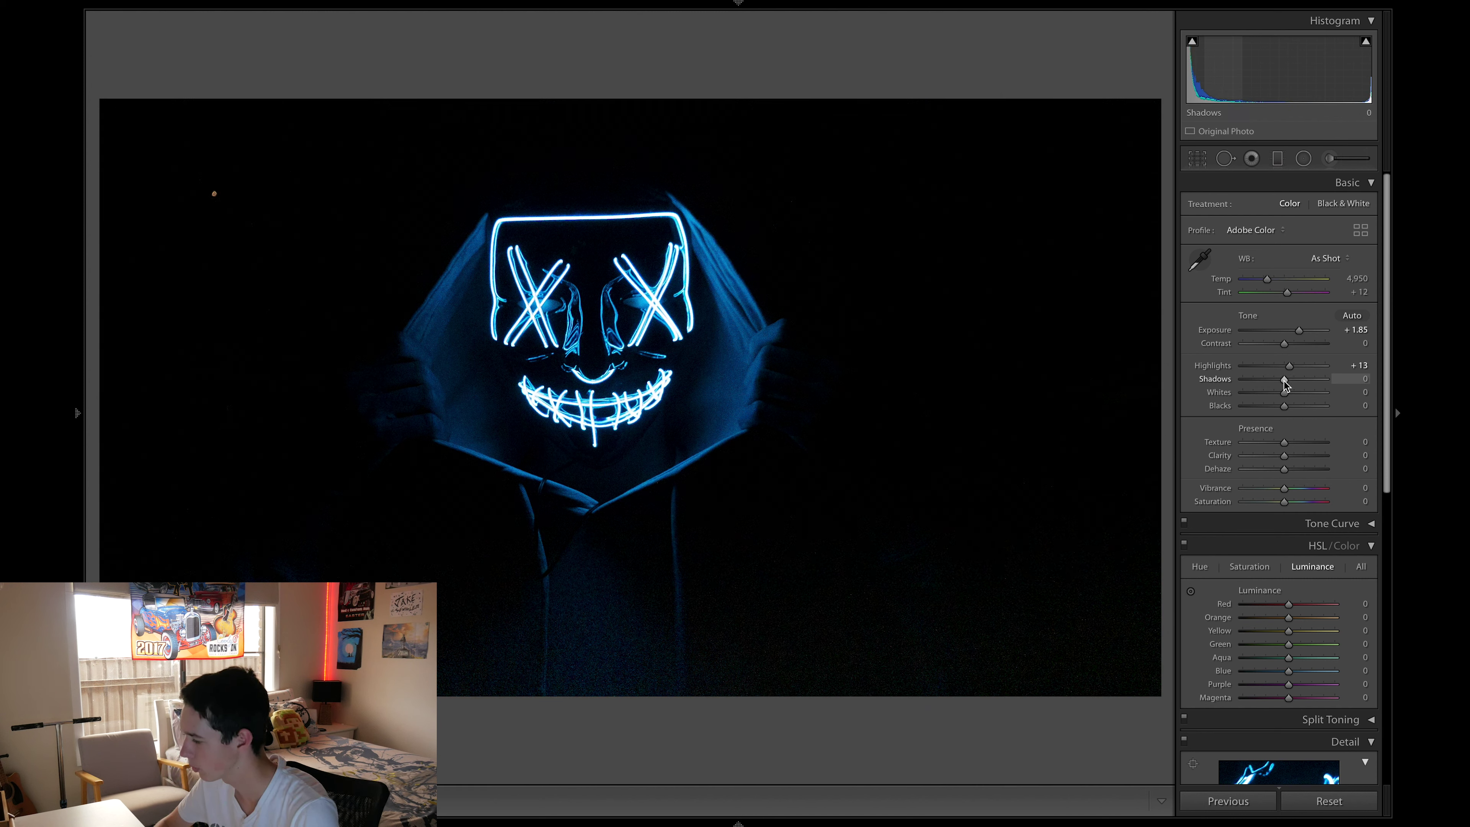
mouse_move(1284, 406)
mouse_down()
mouse_move(1299, 407)
mouse_move(1285, 409)
mouse_up()
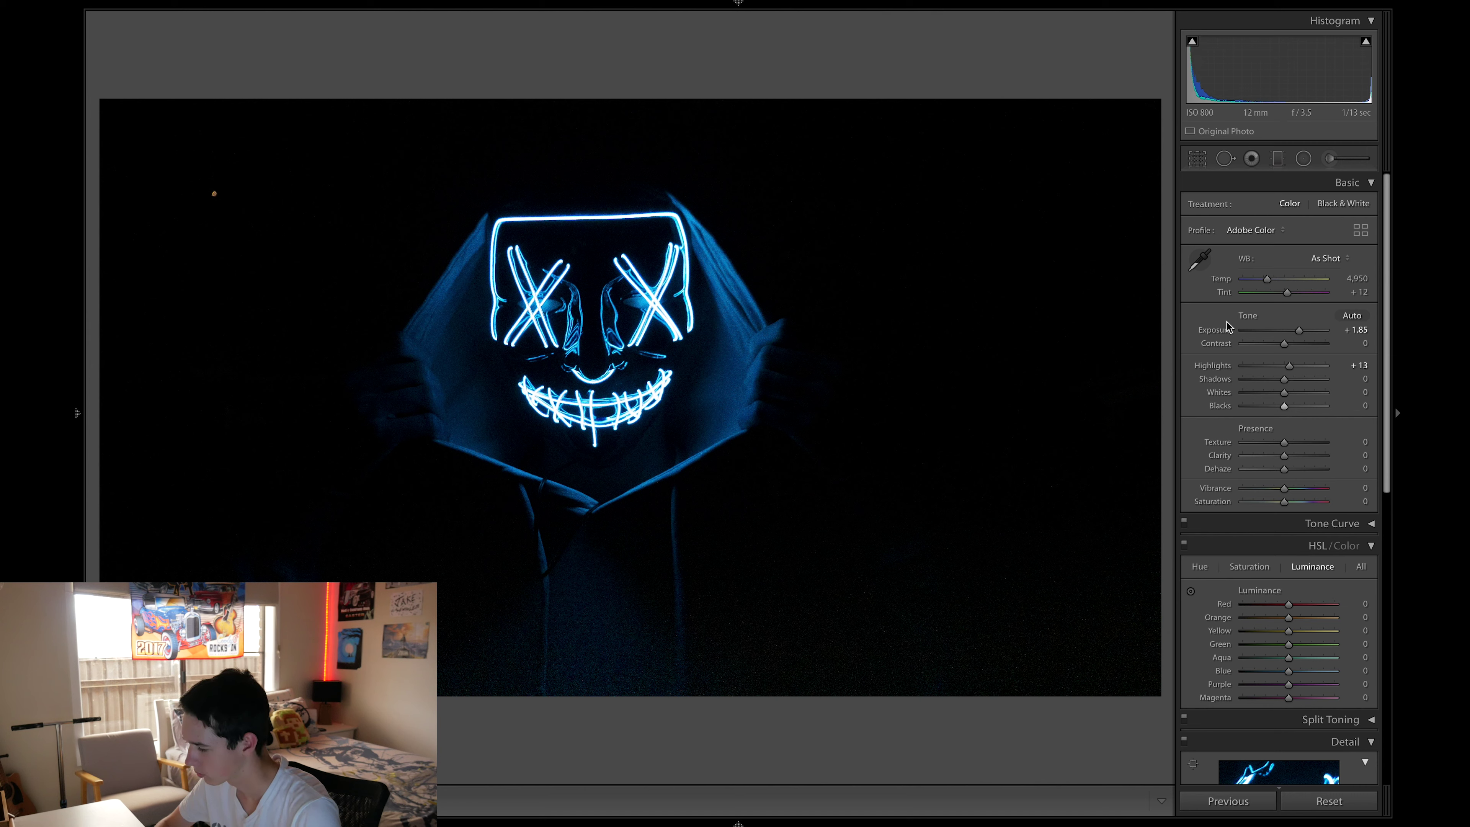
drag(1297, 329, 1302, 332)
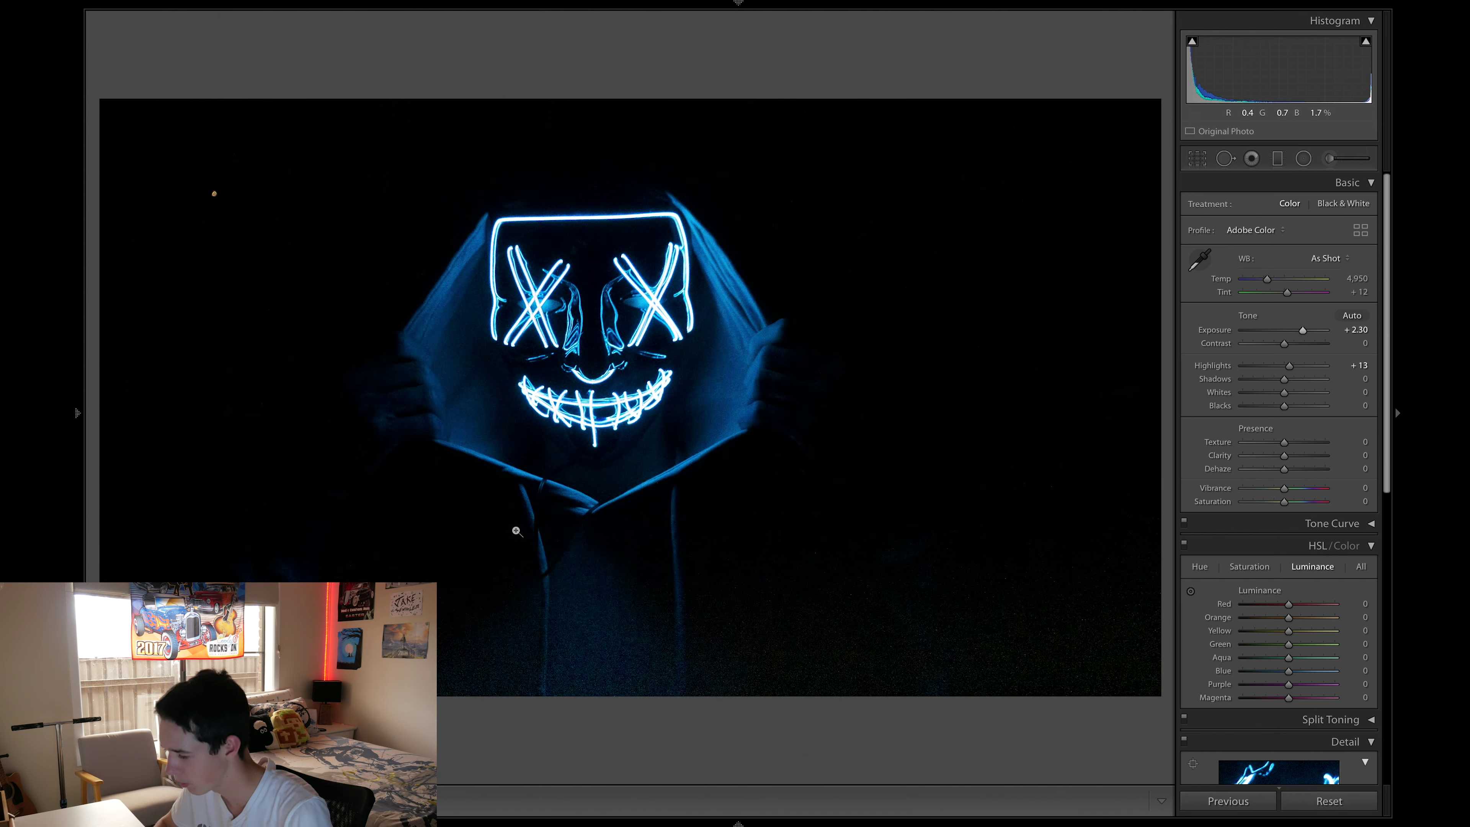
drag(1303, 331, 1286, 365)
drag(1296, 330, 1299, 330)
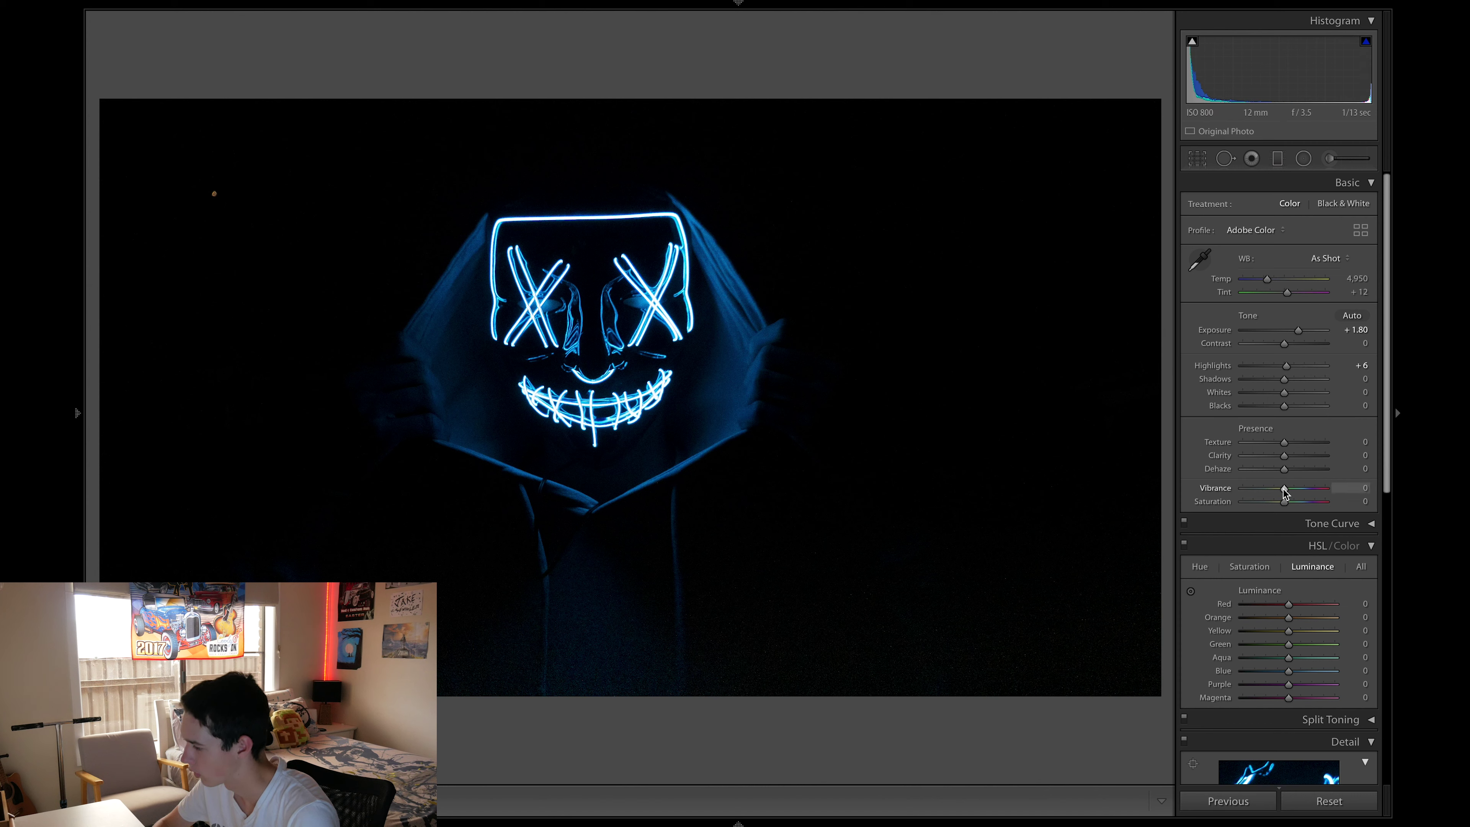
Step: Try a white balance temperature of 5,401 and 4,964, and undo both temperature changes
drag(1268, 280, 1271, 279)
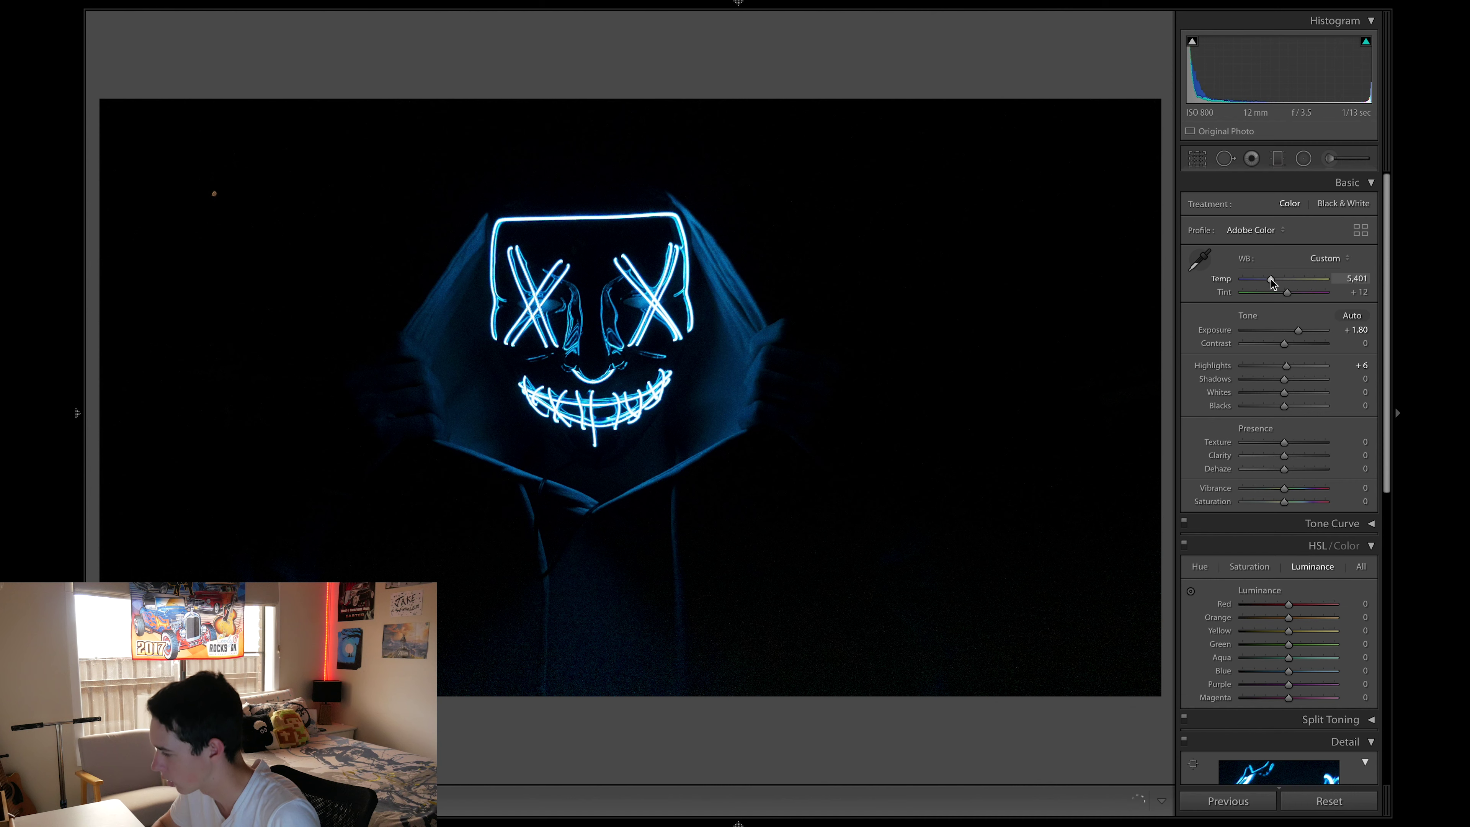
drag(1274, 279, 1269, 281)
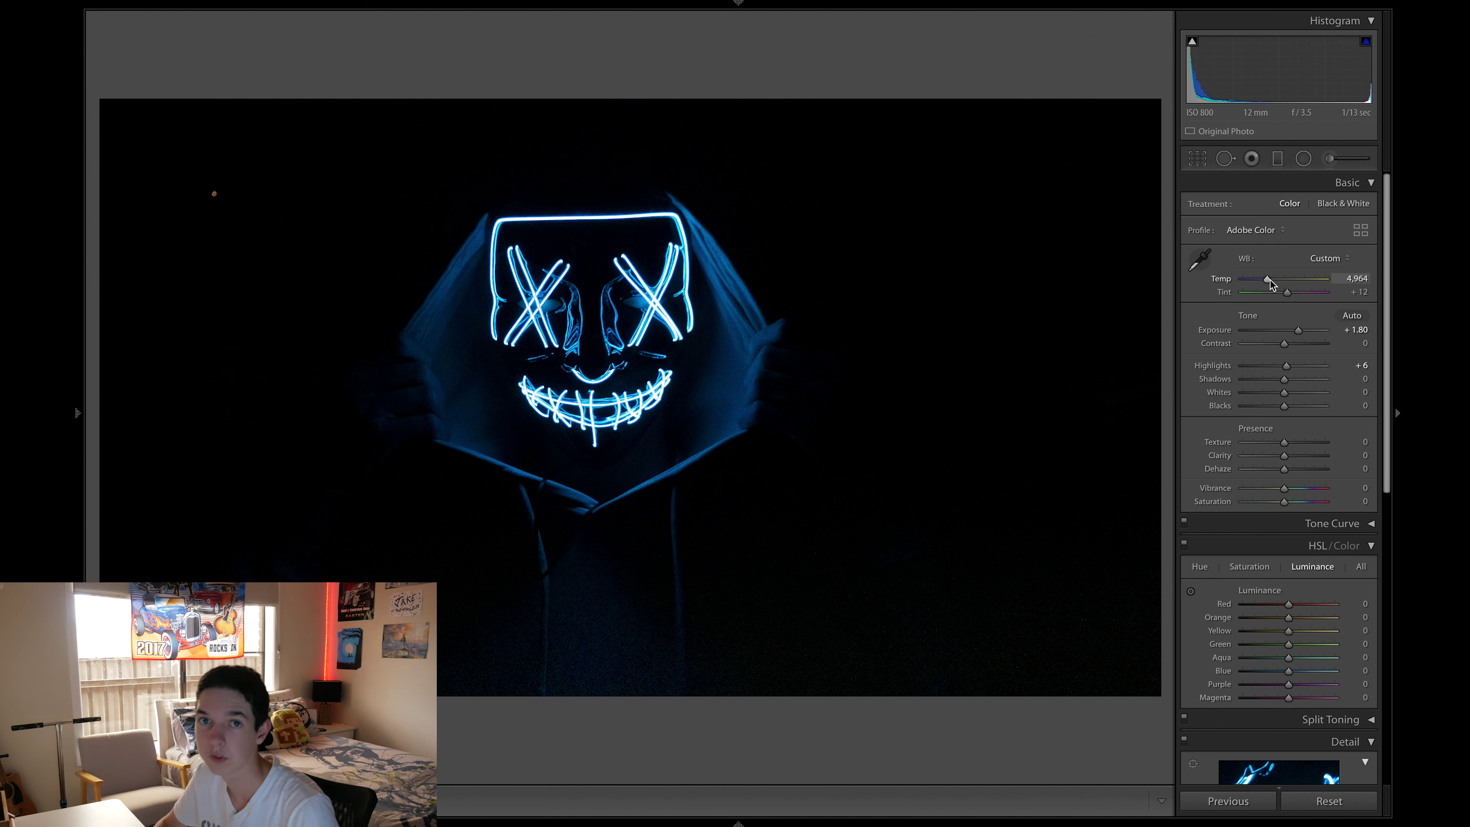
key(ctrl+z)
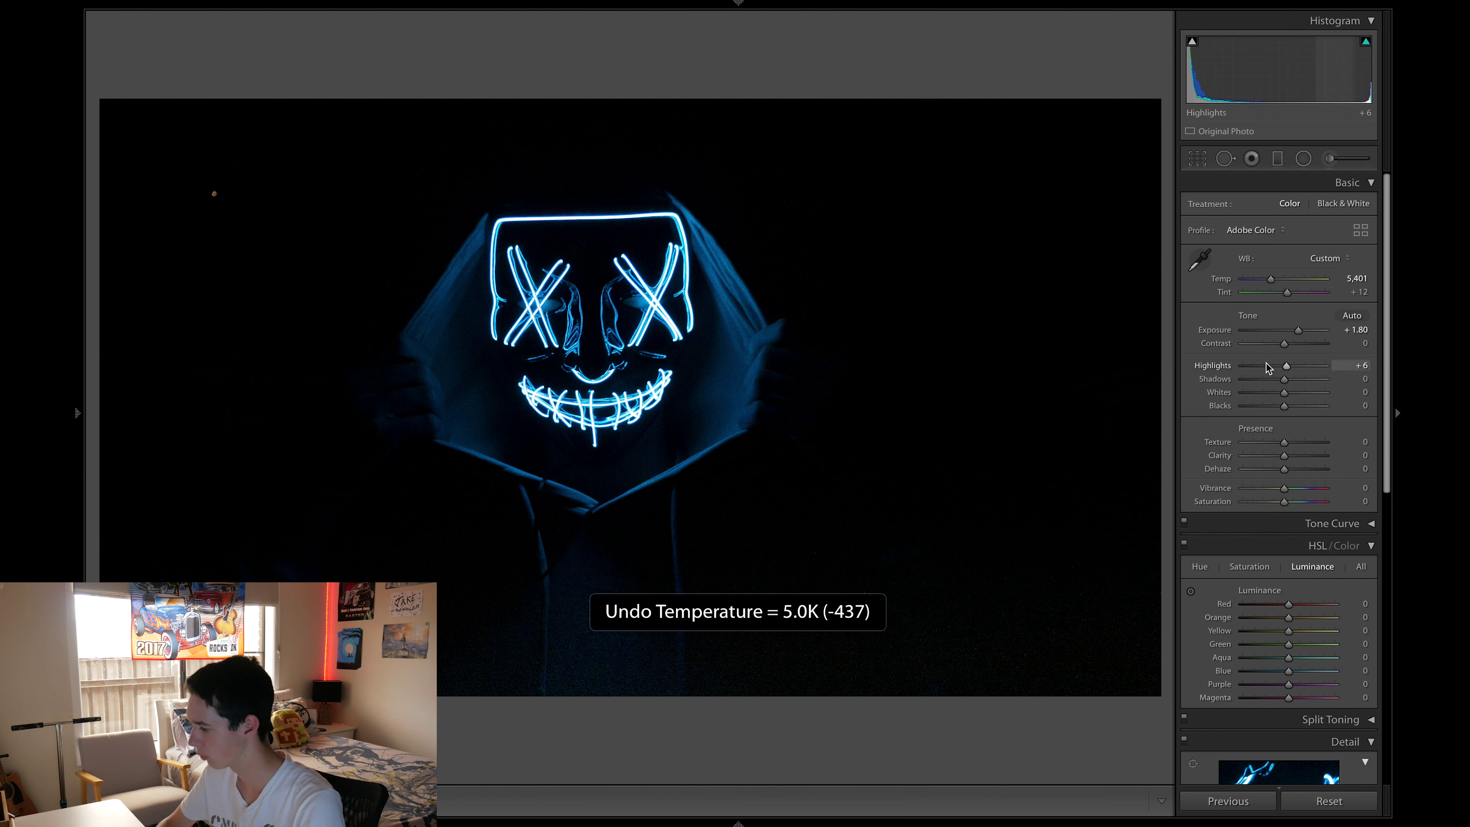
key(ctrl+z)
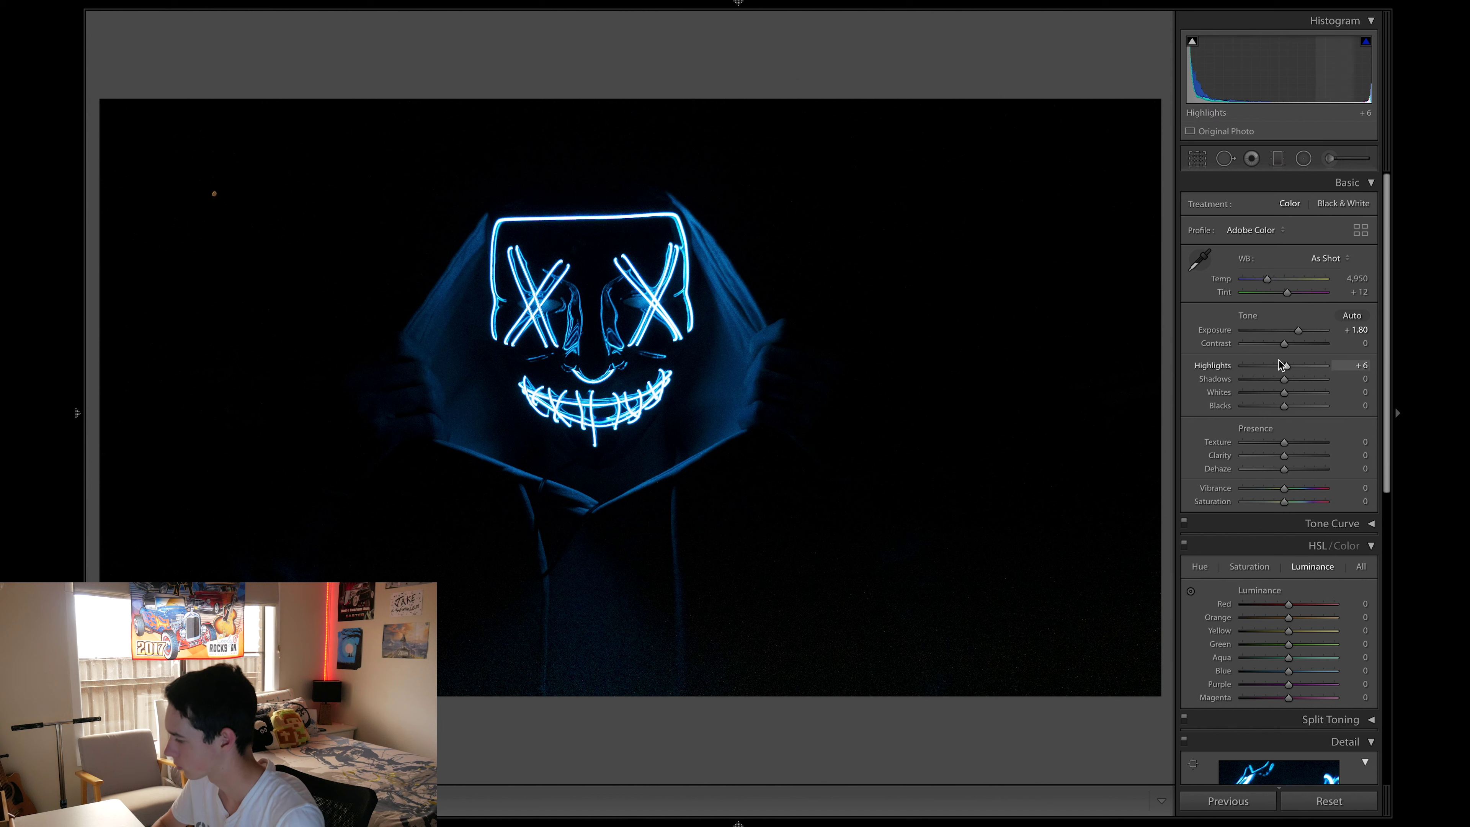
Step: Raise the photo's overall contrast to +11
drag(1284, 344, 1289, 343)
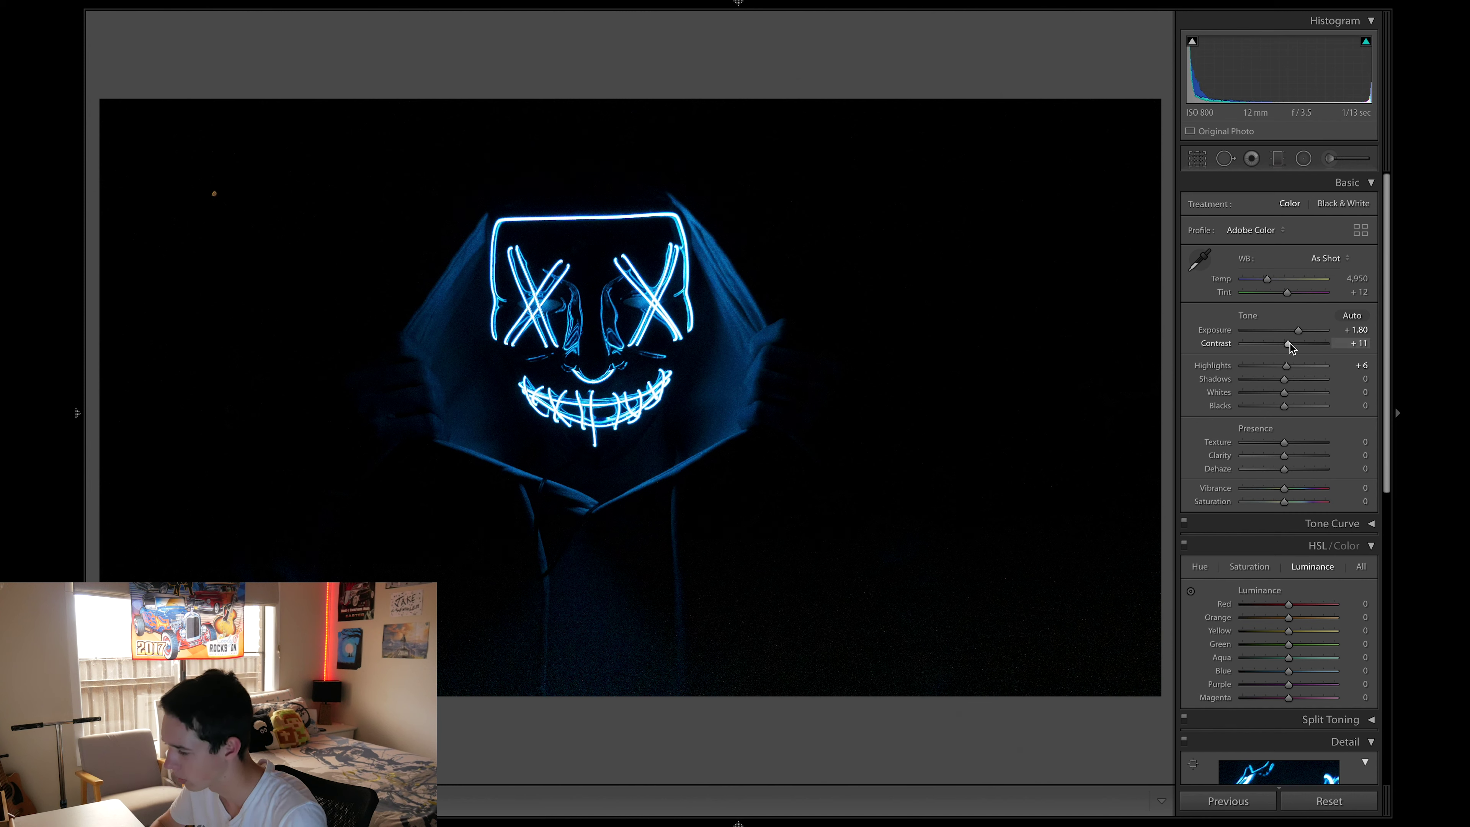
key(Down)
key(Down)
key(Down)
drag(1290, 344, 1294, 344)
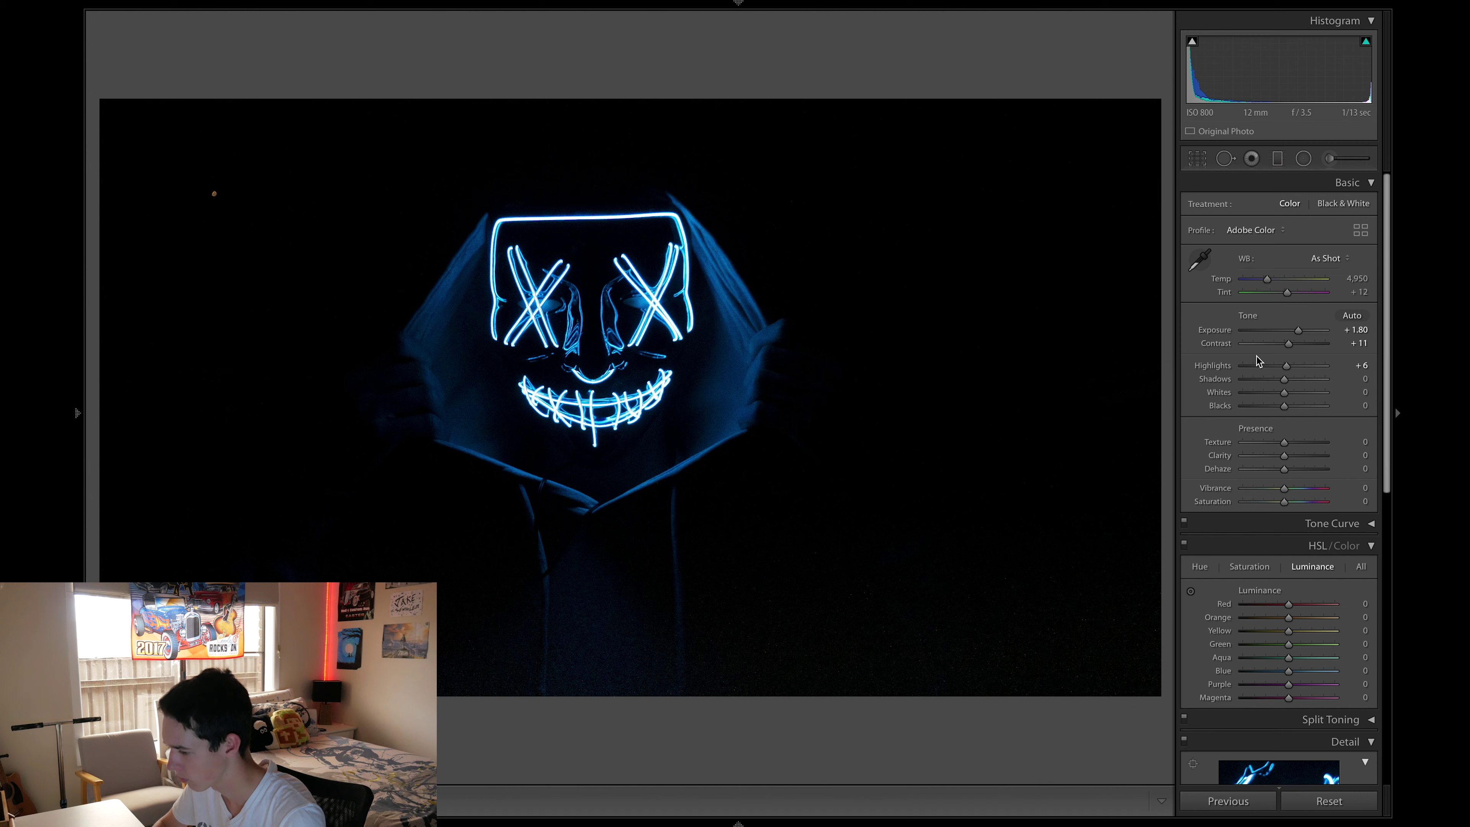
Step: Set the photo's vibrance to +7 and saturation to +2
scroll(1227, 379, down, 1)
scroll(1227, 379, down, 3)
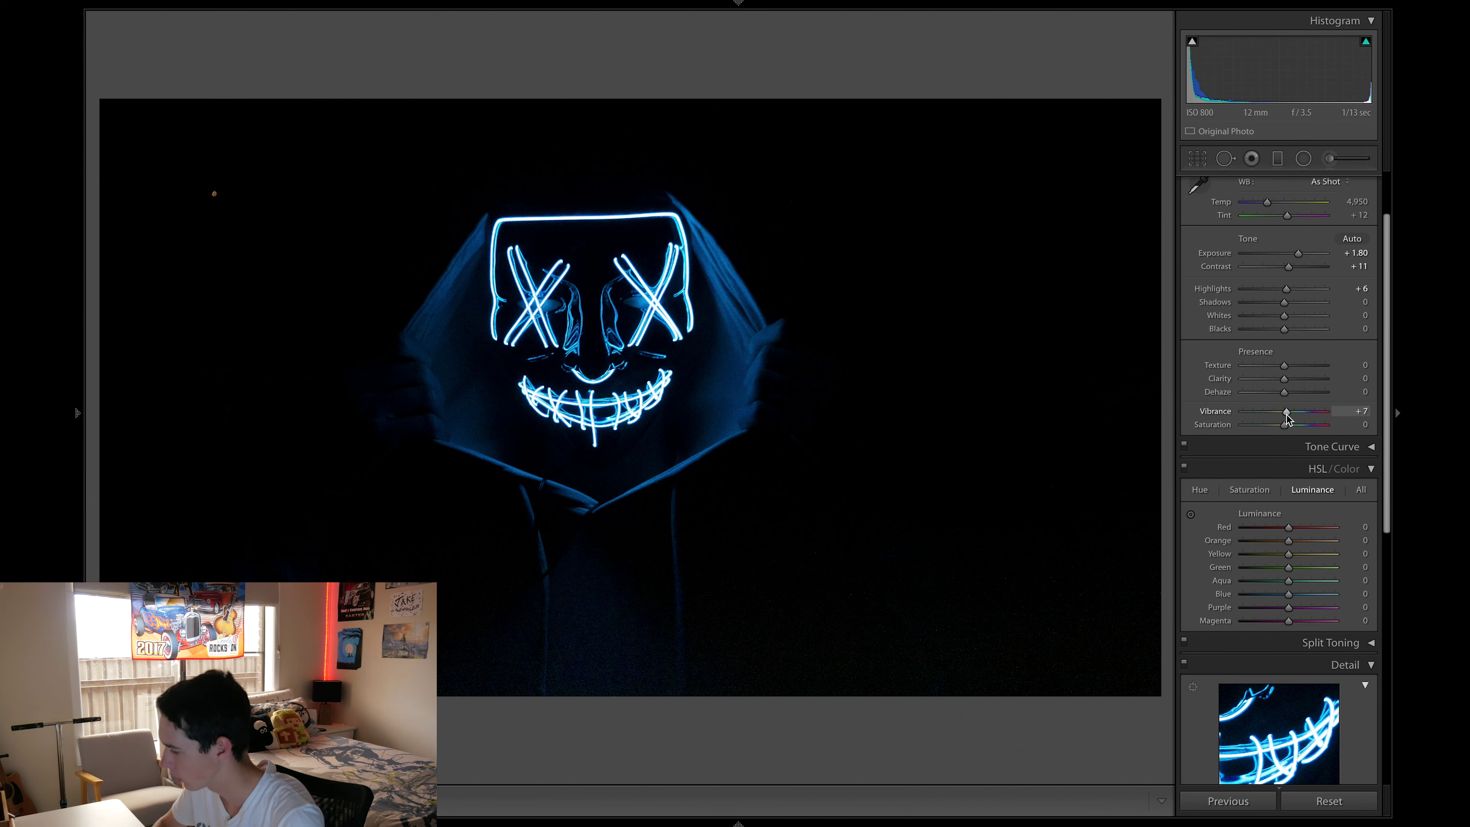
mouse_move(1285, 415)
mouse_down()
mouse_move(1325, 416)
mouse_move(1287, 418)
mouse_up()
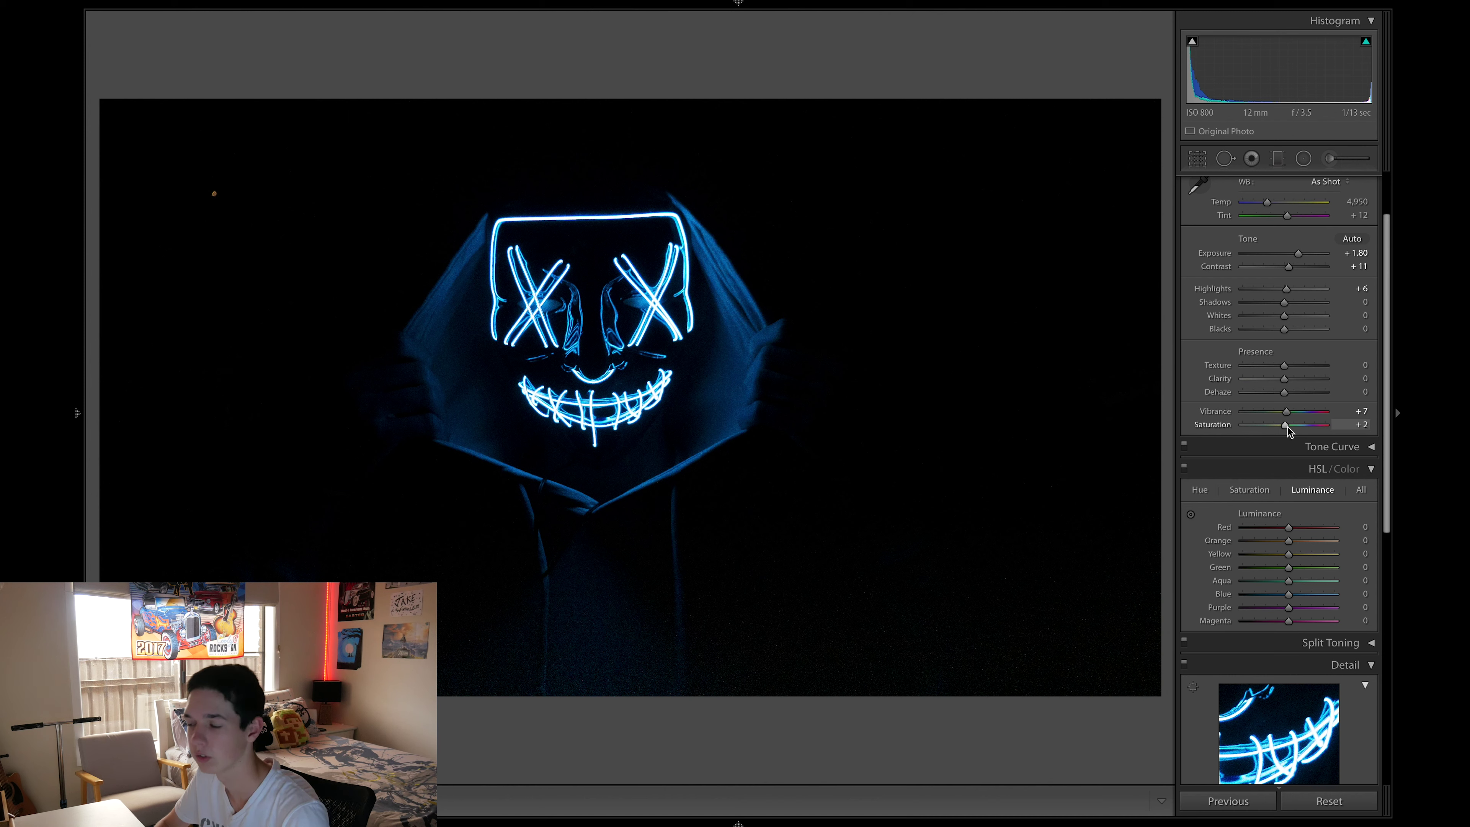
scroll(1202, 395, down, 2)
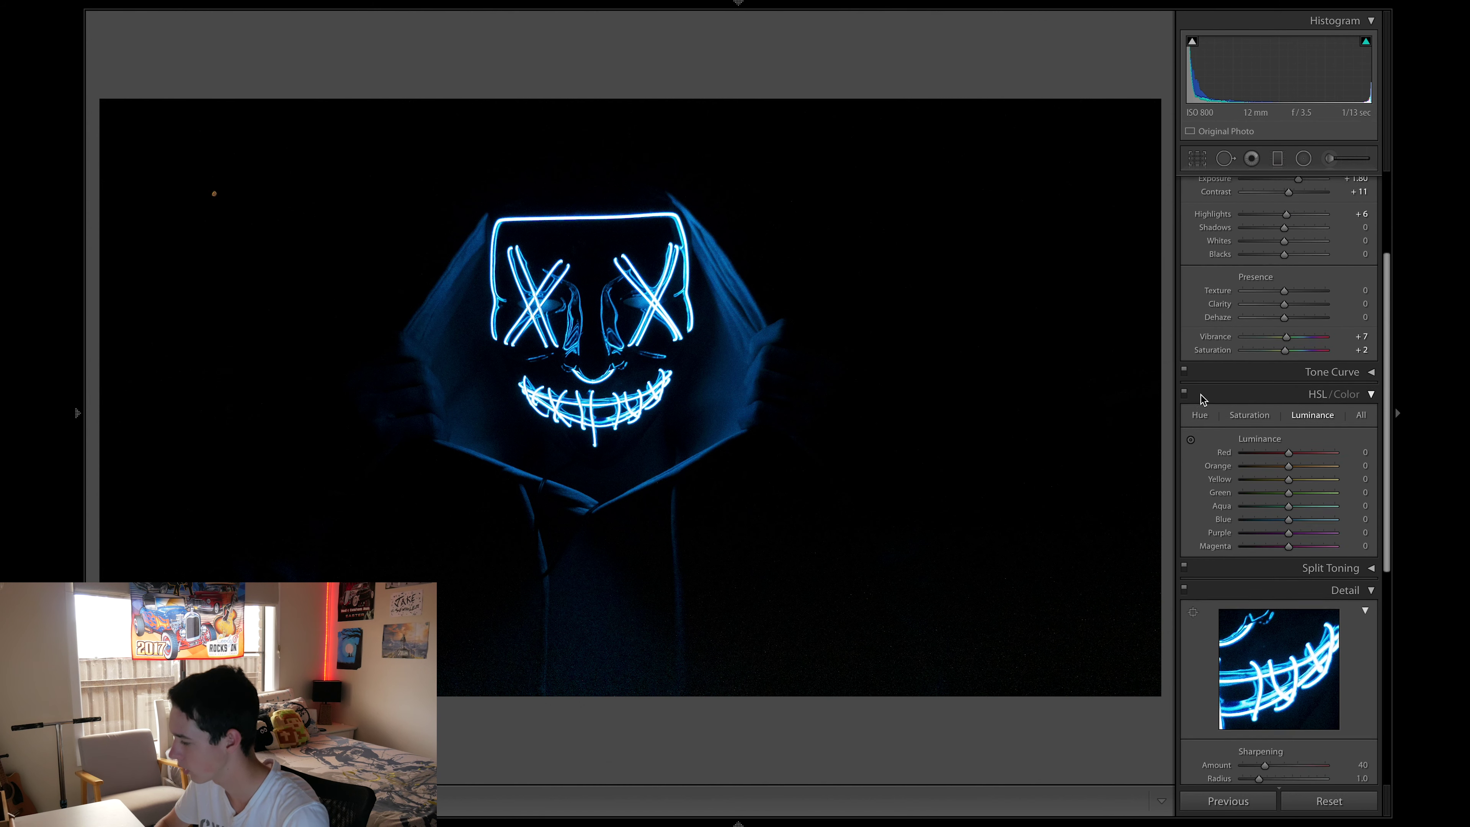
Step: Shift the photo's blue hue in the HSL adjustments, trying +14 and -5
scroll(1201, 396, down, 1)
scroll(1200, 399, down, 3)
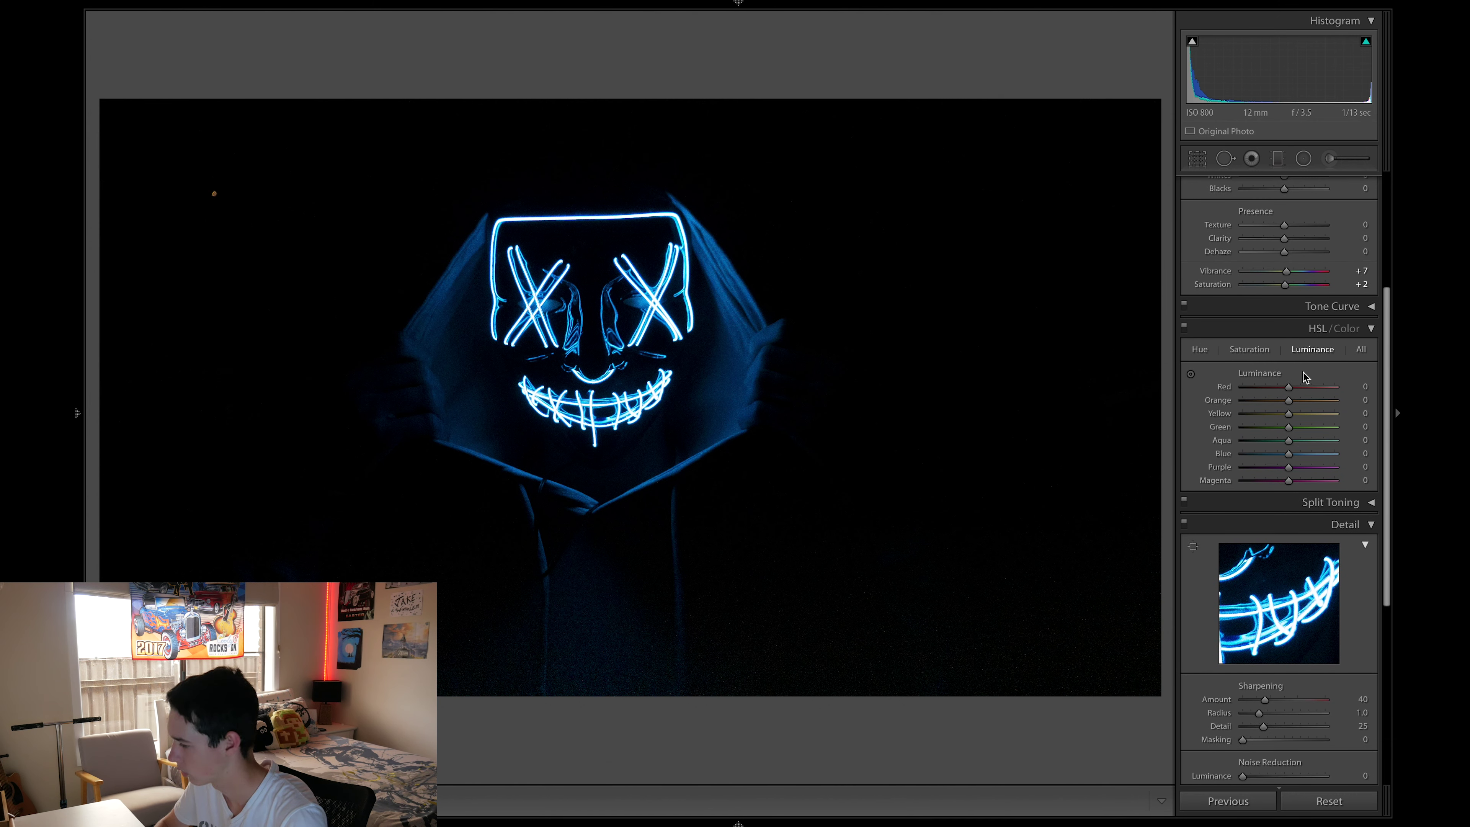
scroll(1303, 373, down, 1)
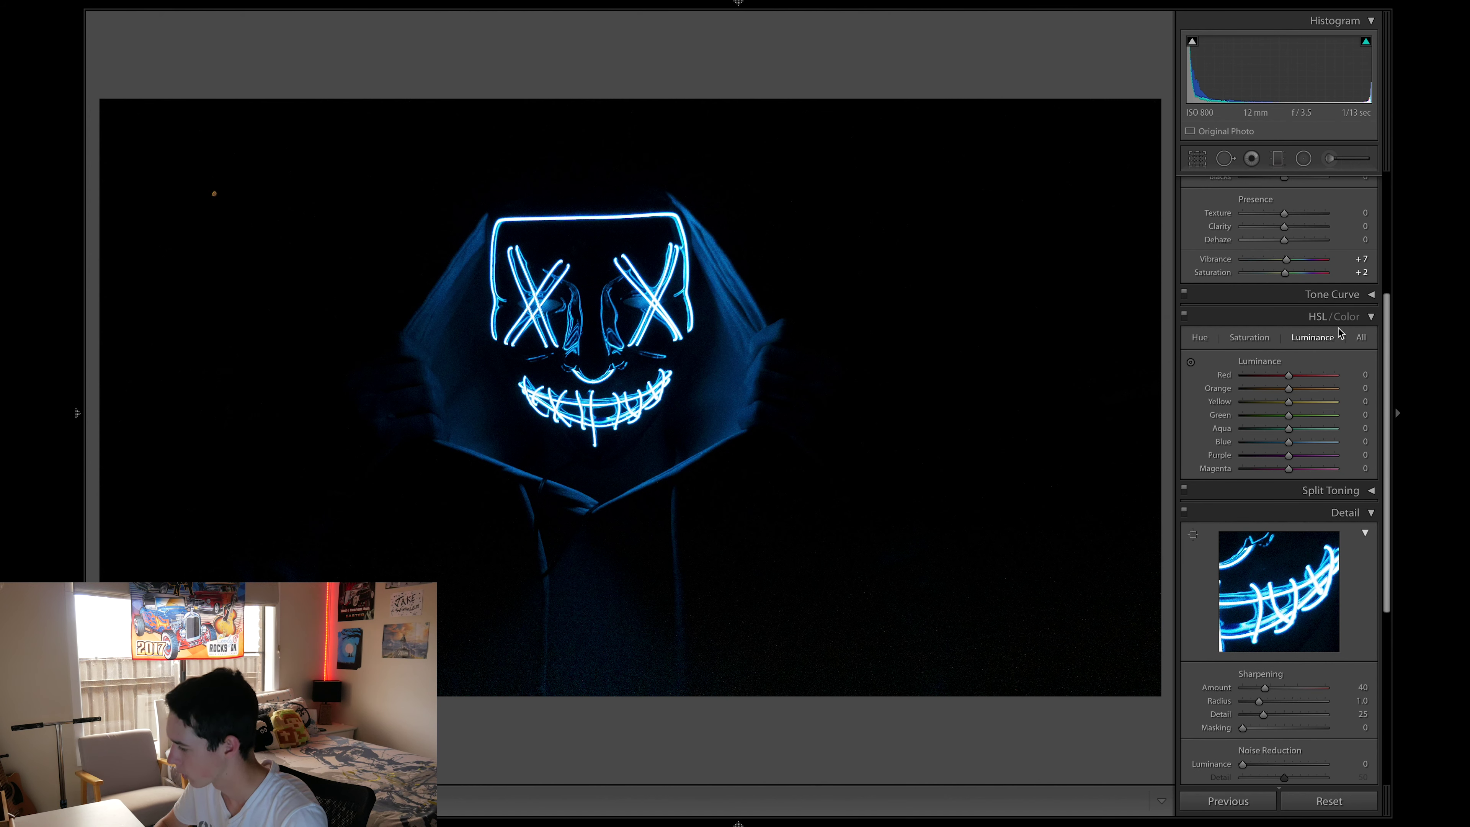
click(1200, 339)
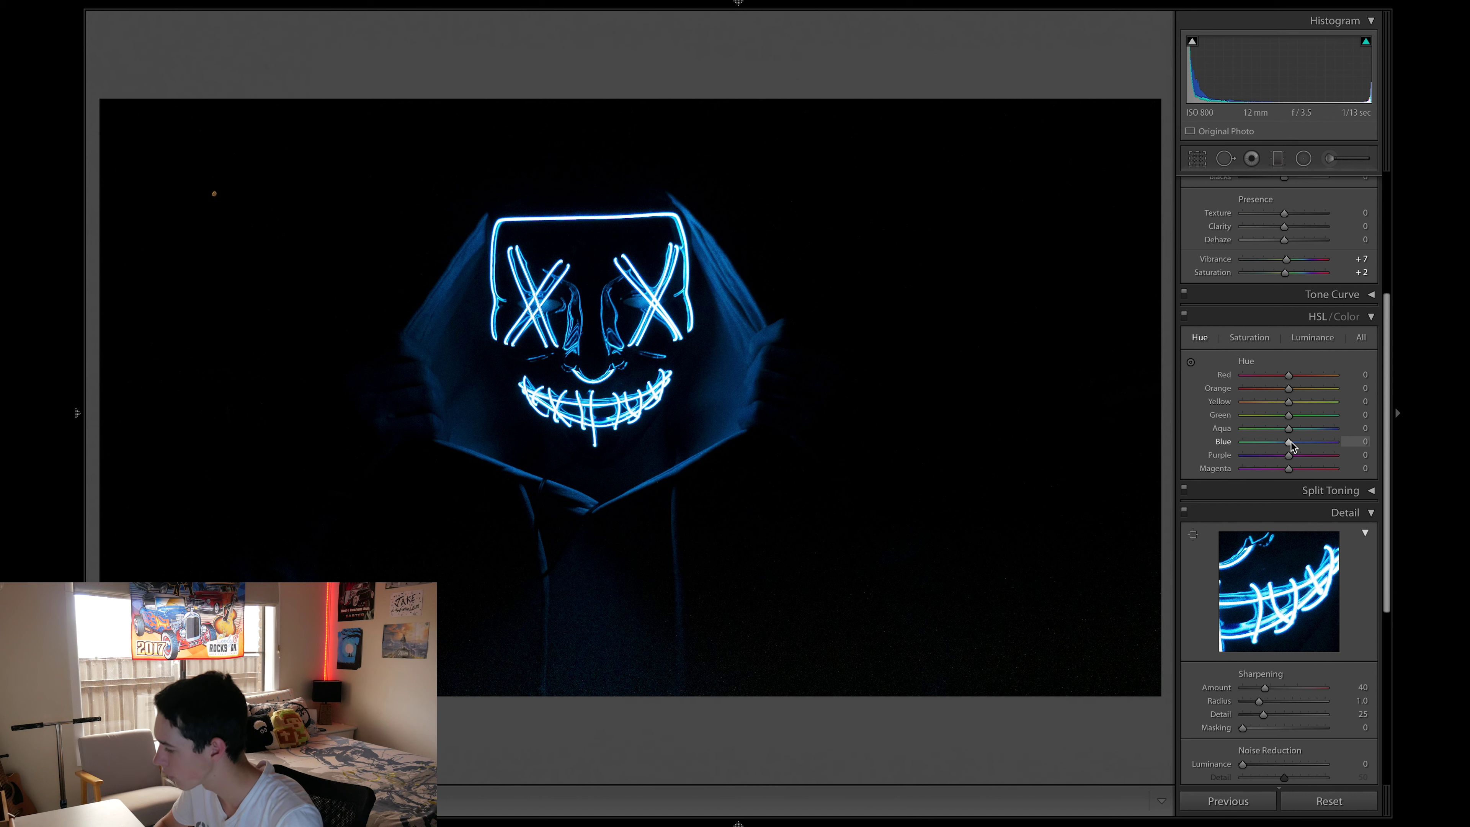
drag(1289, 446, 1296, 449)
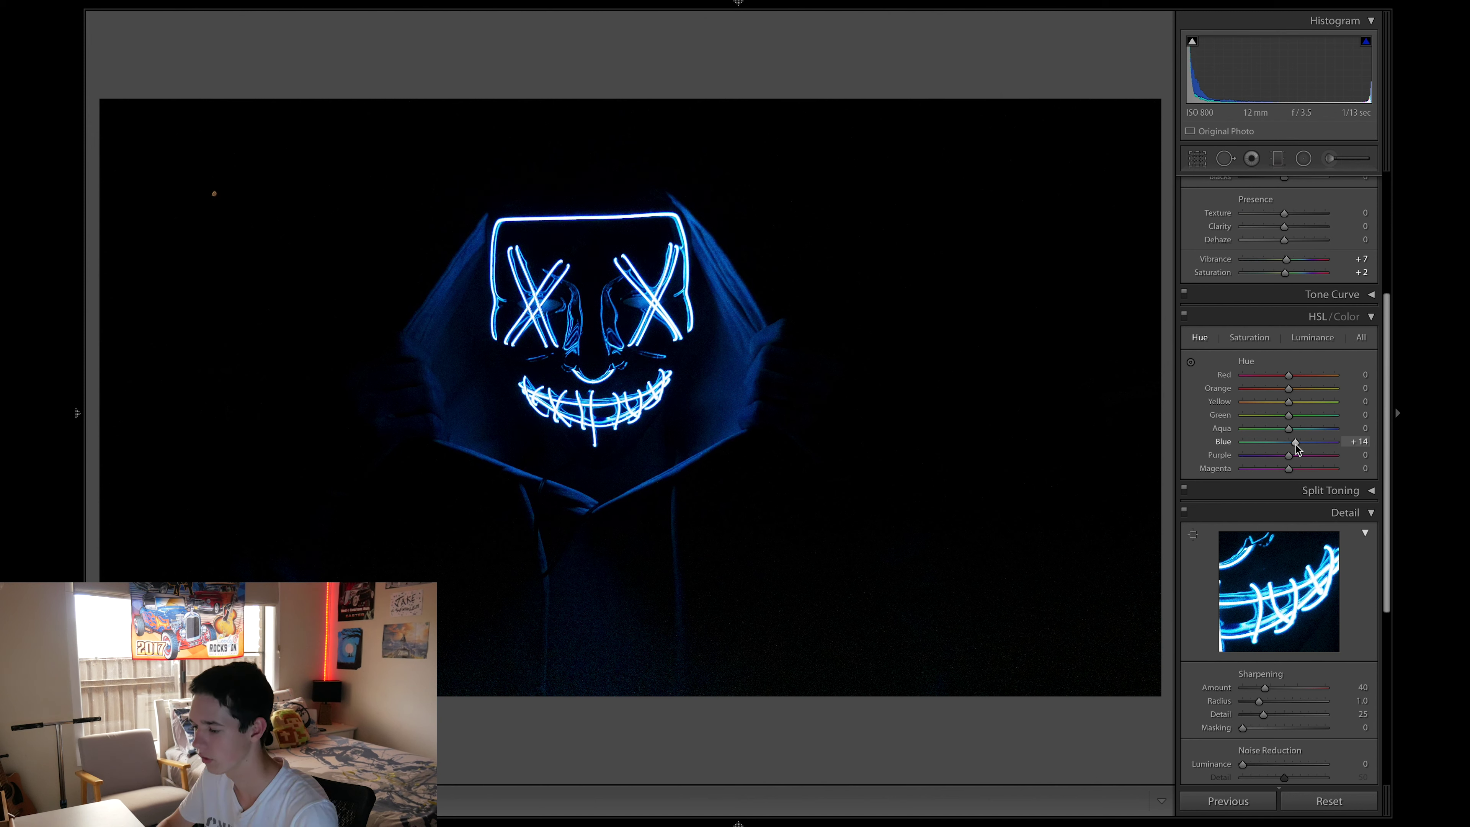
drag(1296, 445, 1289, 447)
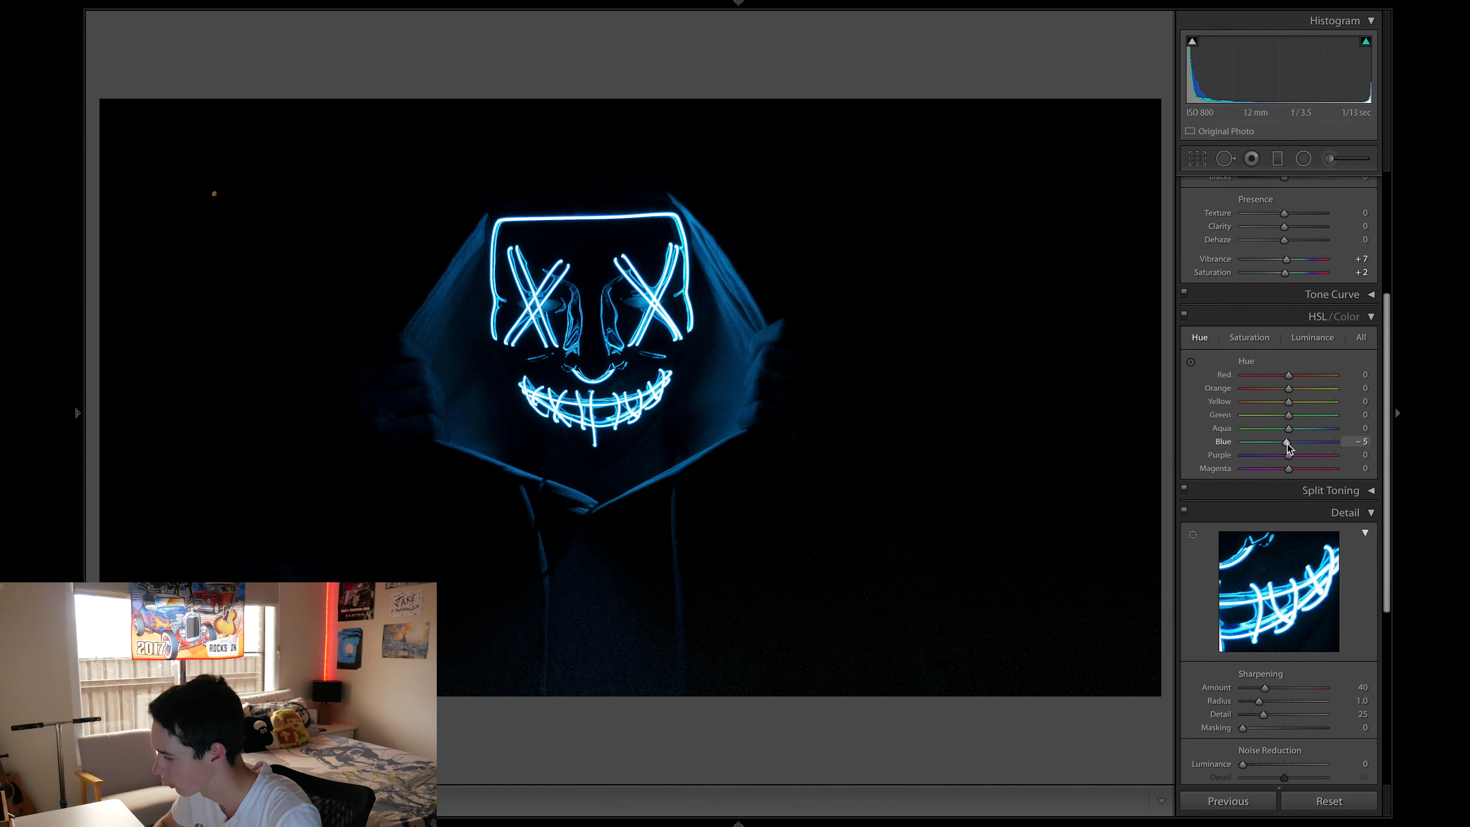
Step: Try blue saturation at +41 and +6 in the HSL adjustments, and undo the saturation changes
click(1256, 341)
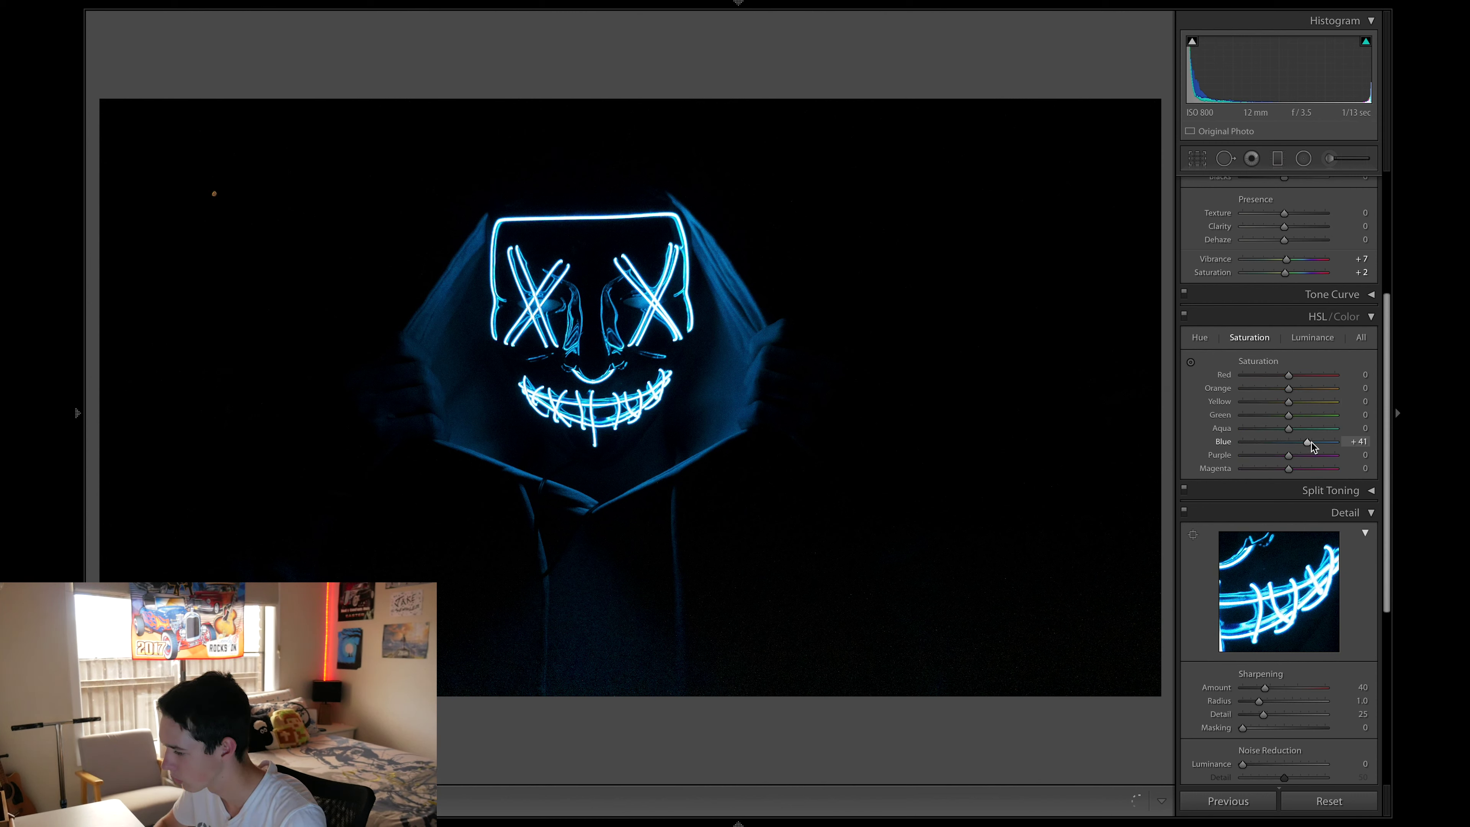
mouse_move(1312, 442)
mouse_down()
mouse_move(1267, 443)
mouse_move(1293, 444)
mouse_up()
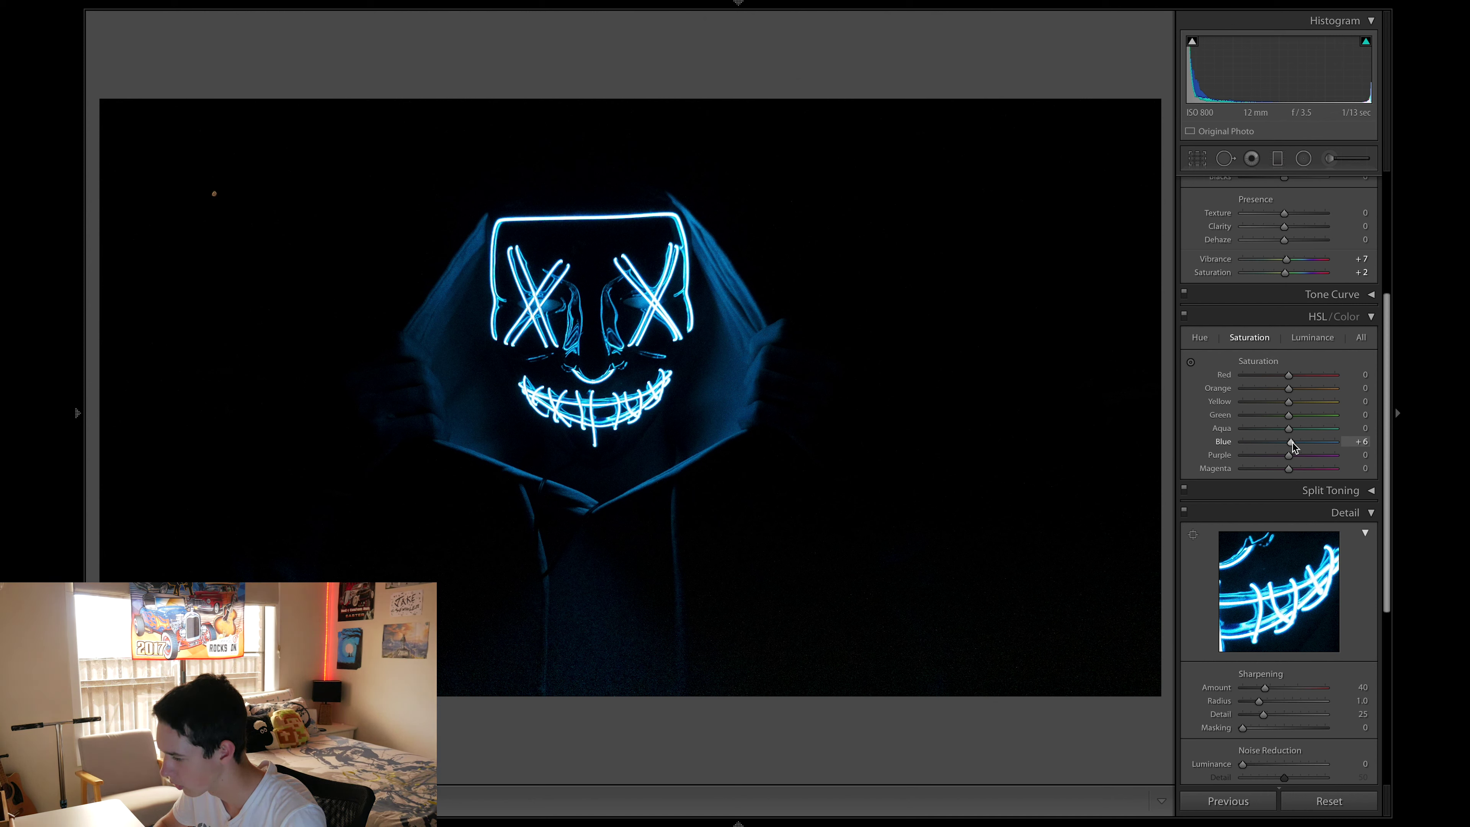
key(ctrl+z)
key(ctrl+z)
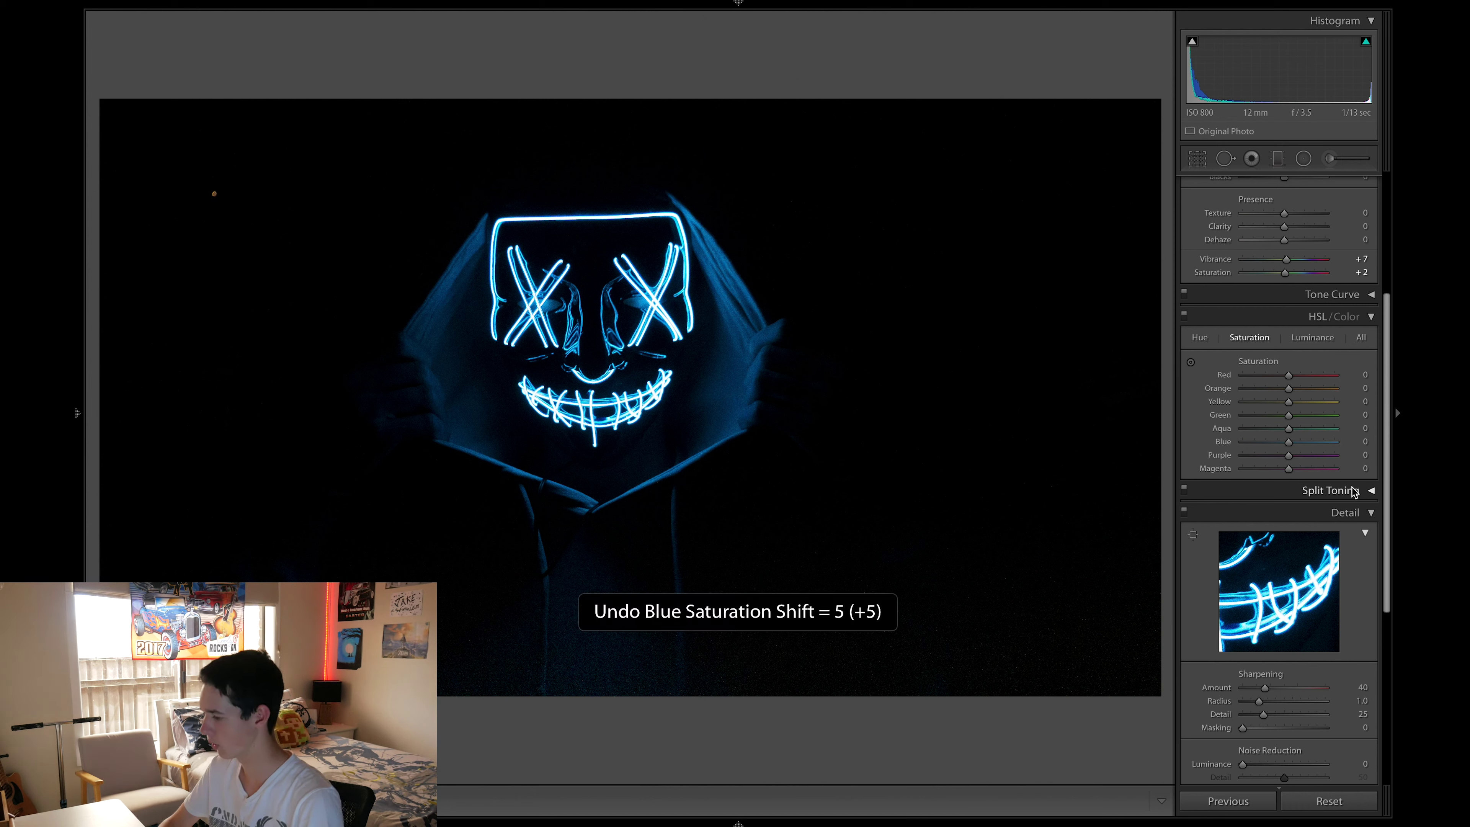
Step: Lower the luminance of the blue tones to -13
click(1313, 338)
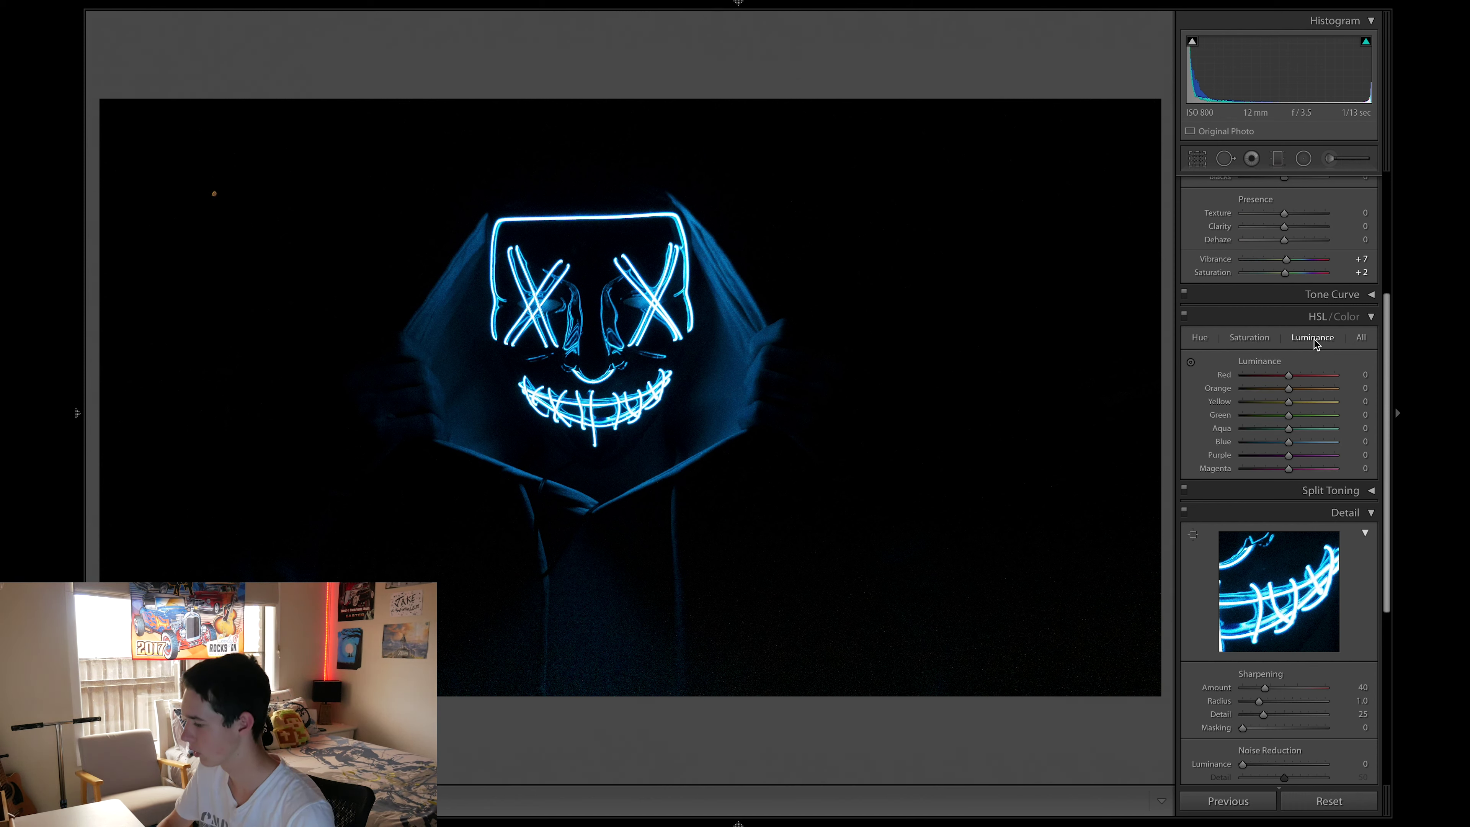
mouse_move(1289, 442)
mouse_down()
mouse_move(1307, 442)
mouse_move(1282, 444)
mouse_up()
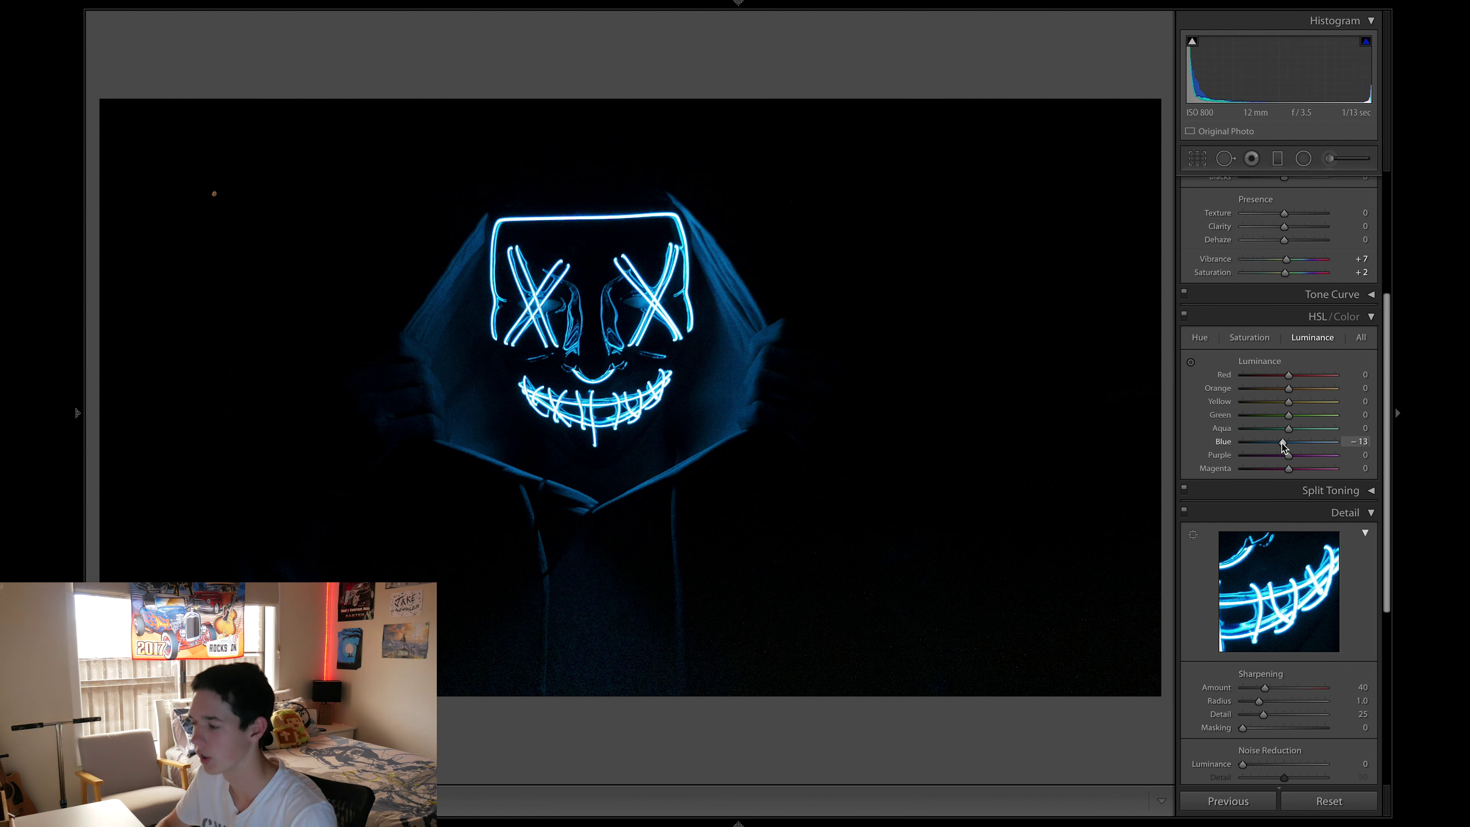
Step: Set the photo's overall highlights to +7, after trying -5, and raise the exposure to +1.90
scroll(1245, 294, up, 1)
scroll(1245, 294, up, 5)
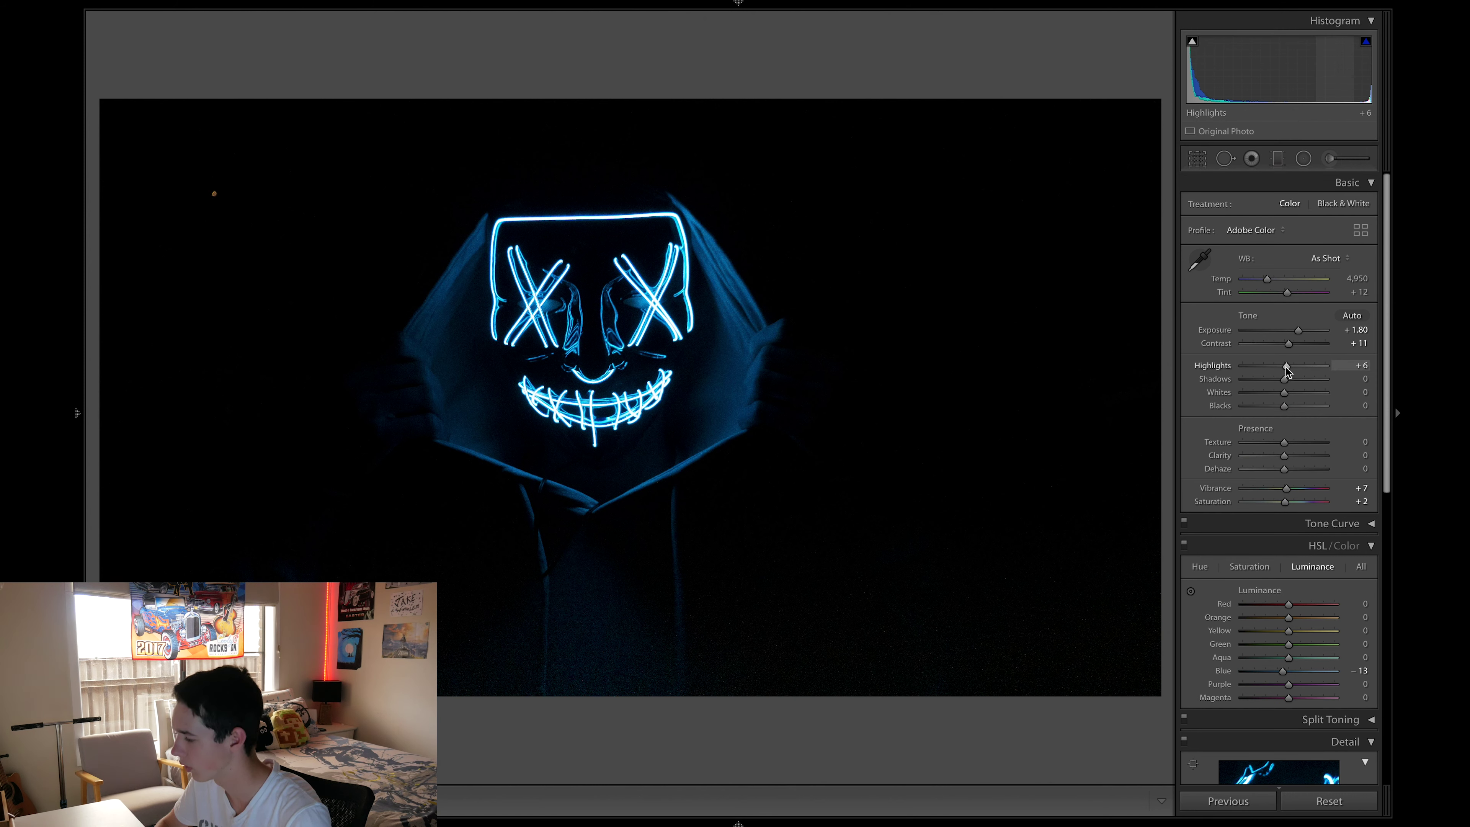
drag(1286, 366, 1281, 367)
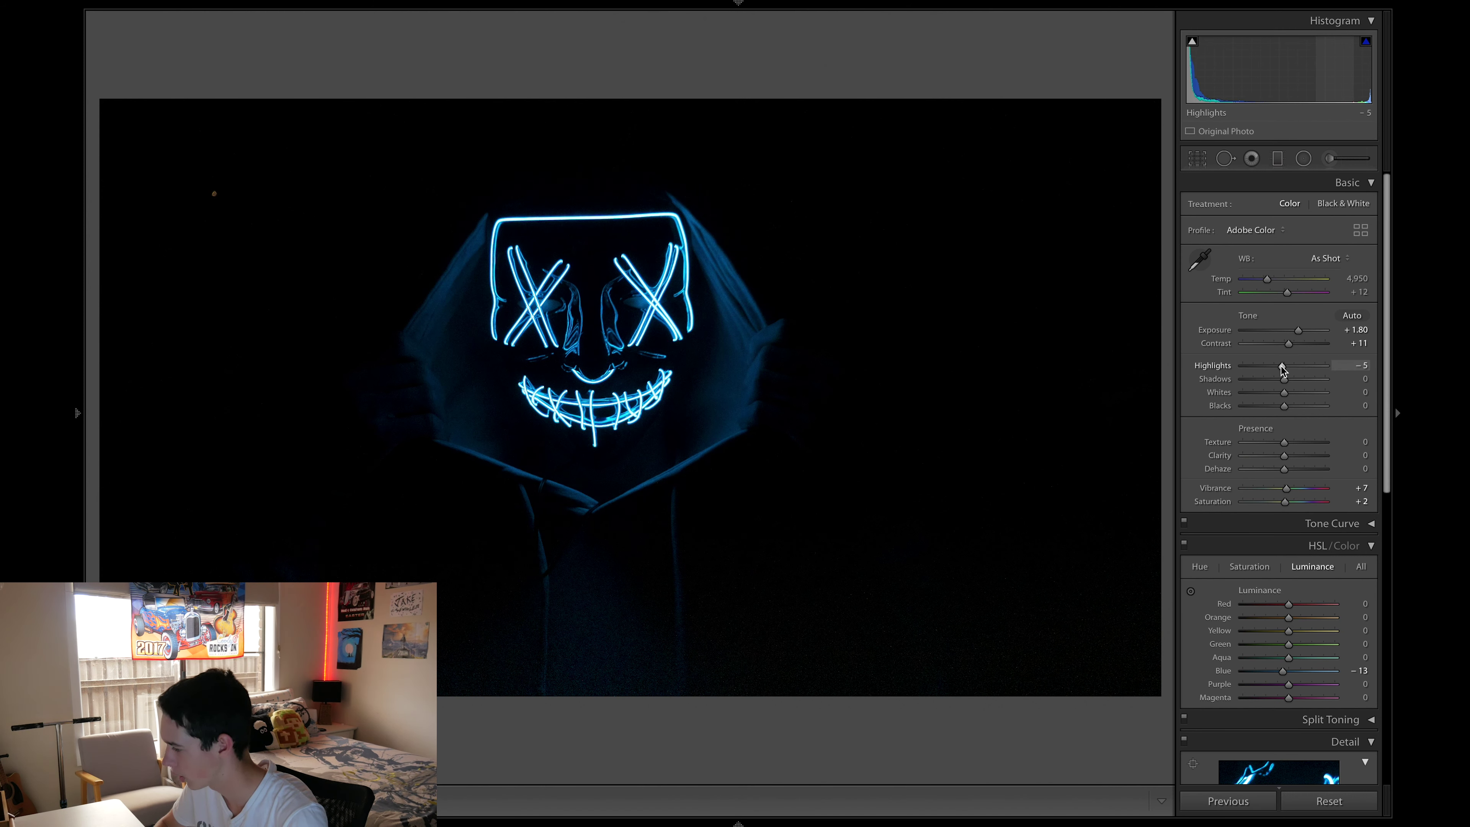
drag(1282, 365, 1288, 371)
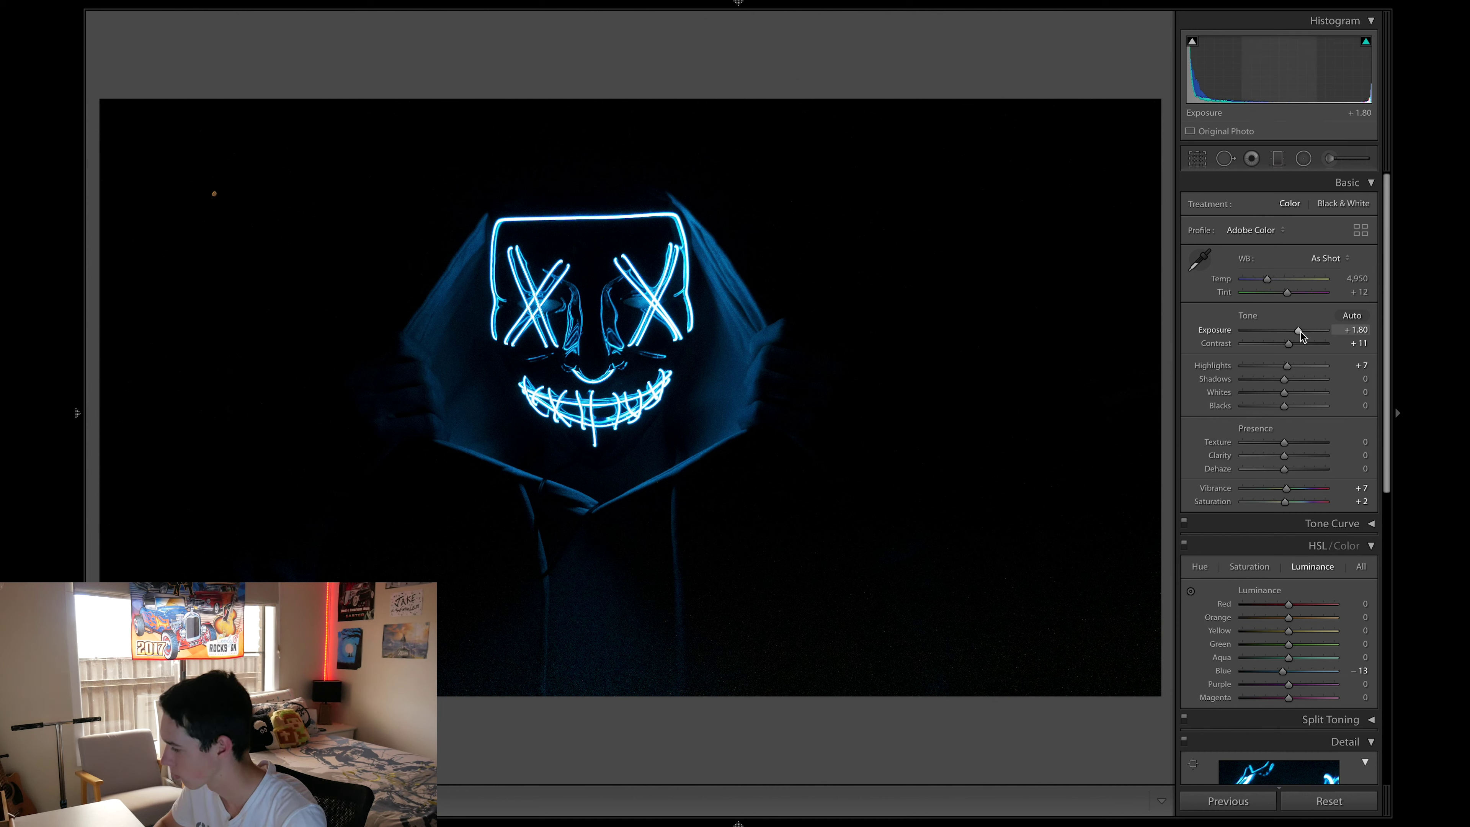
drag(1299, 330, 1299, 332)
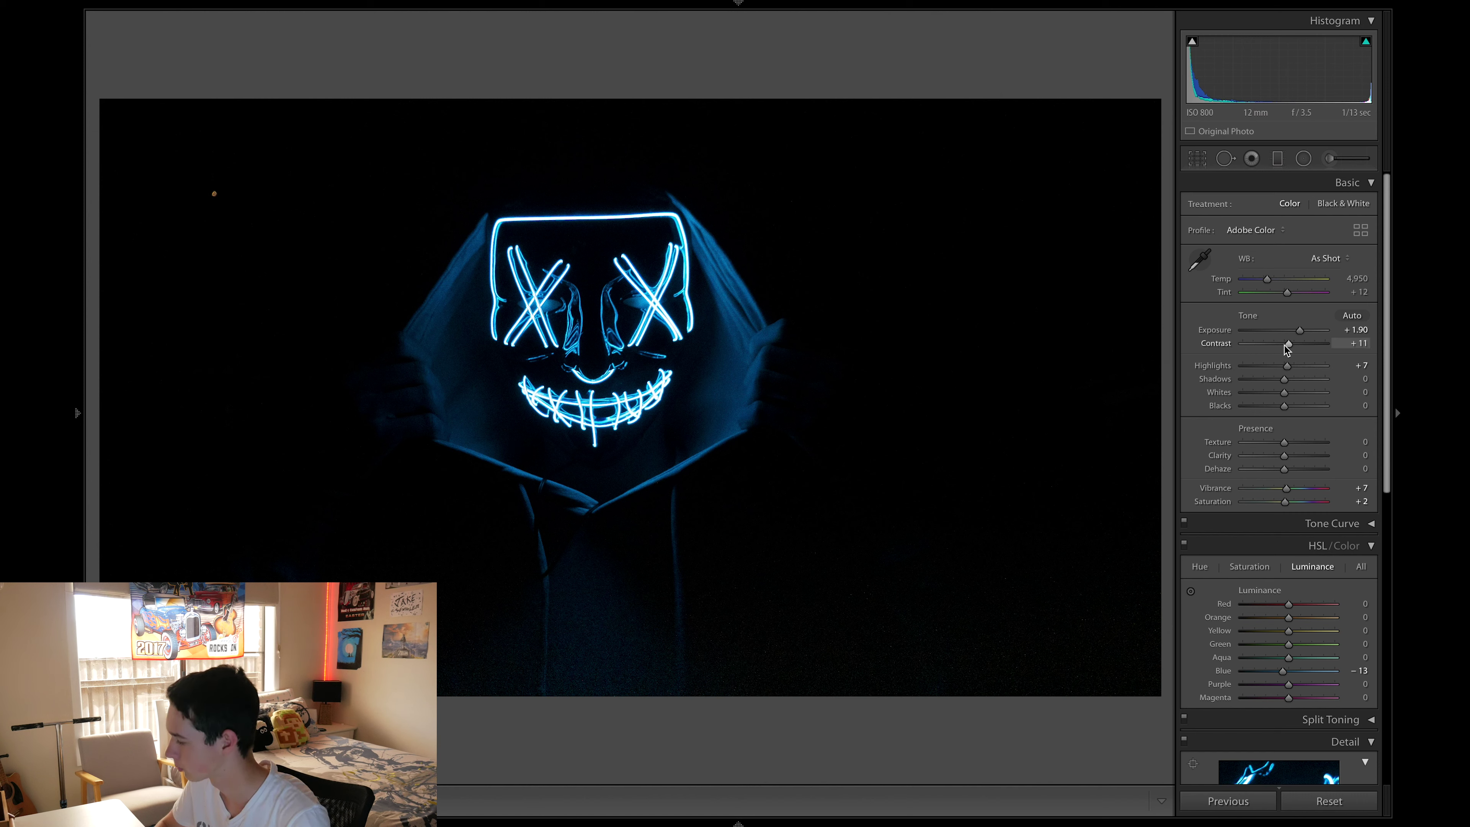
Step: Set the luminance of the blue tones to -3 in the HSL adjustments
scroll(1219, 394, down, 2)
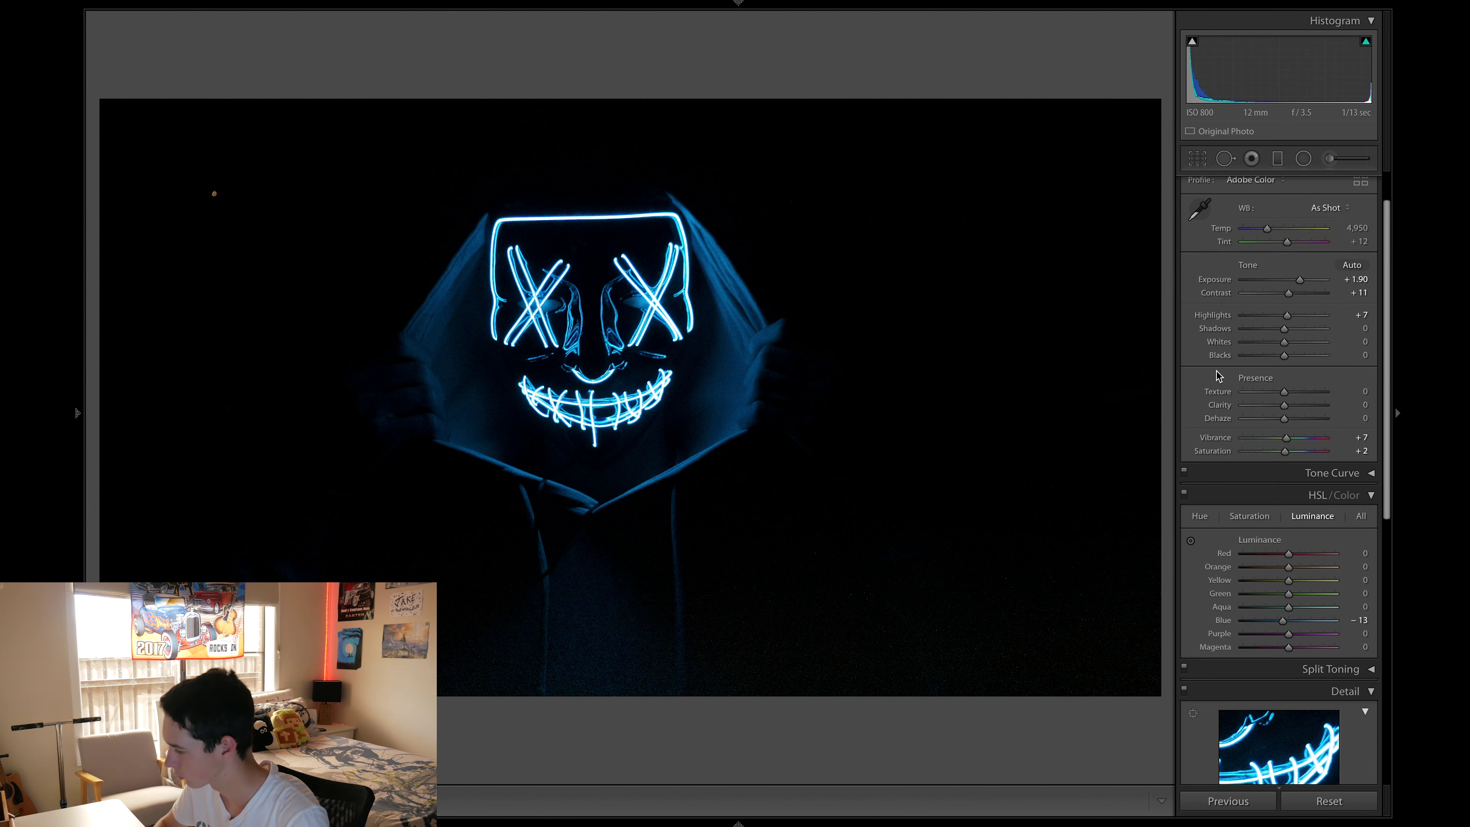
scroll(1216, 375, down, 5)
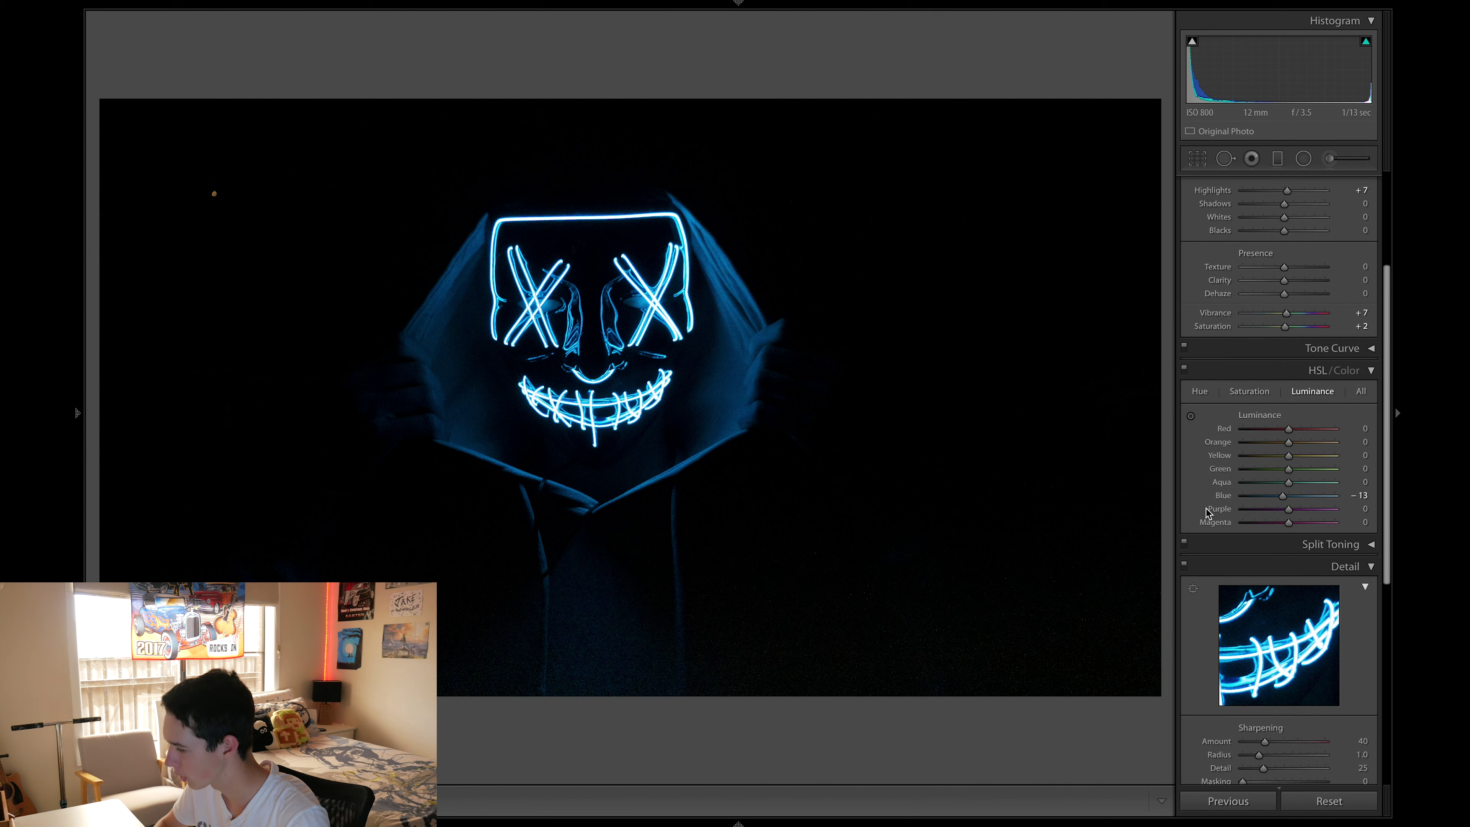
mouse_move(1282, 491)
mouse_down()
mouse_move(1304, 495)
mouse_move(1271, 492)
mouse_move(1287, 494)
mouse_up()
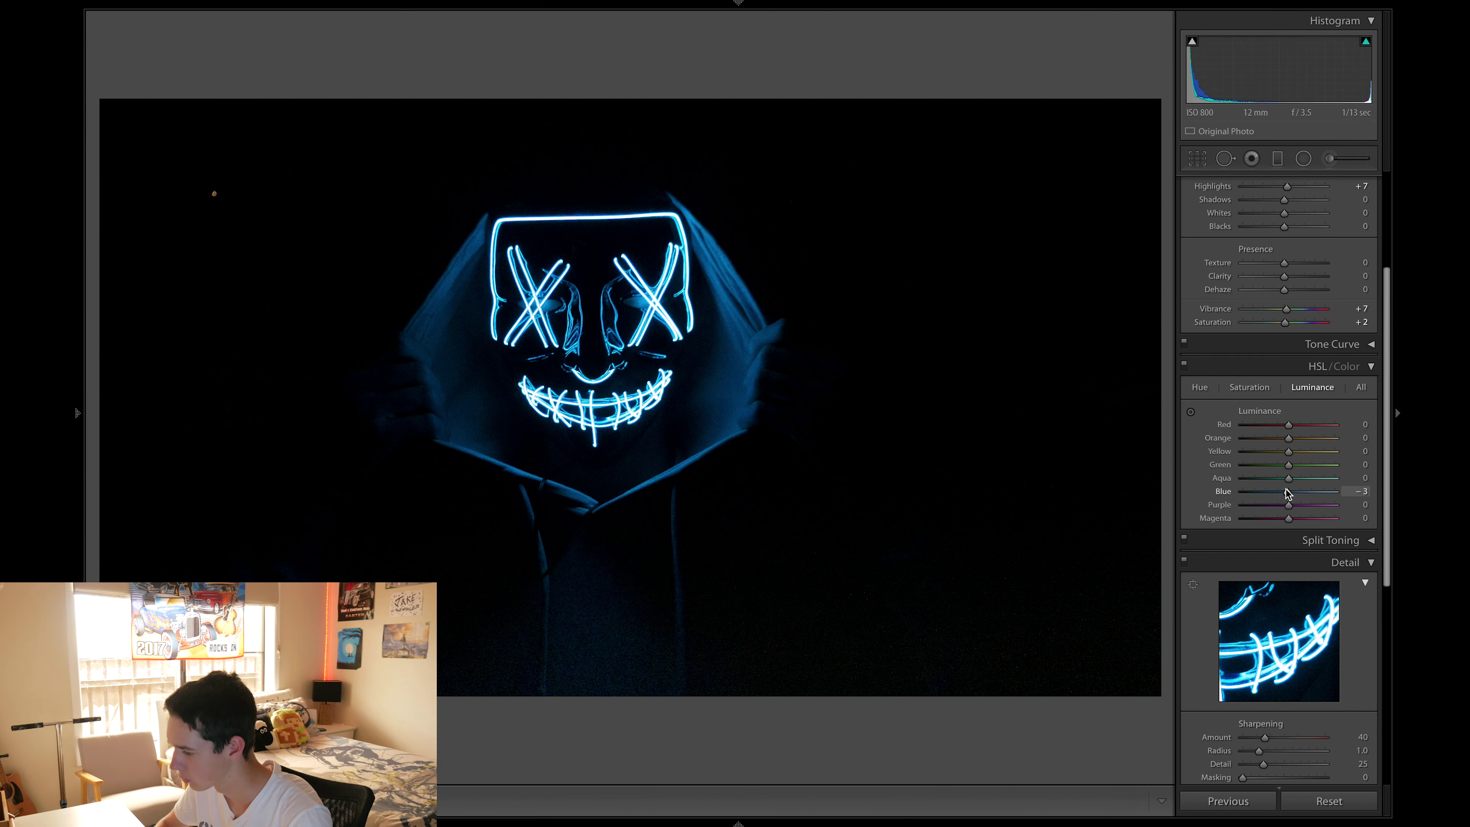
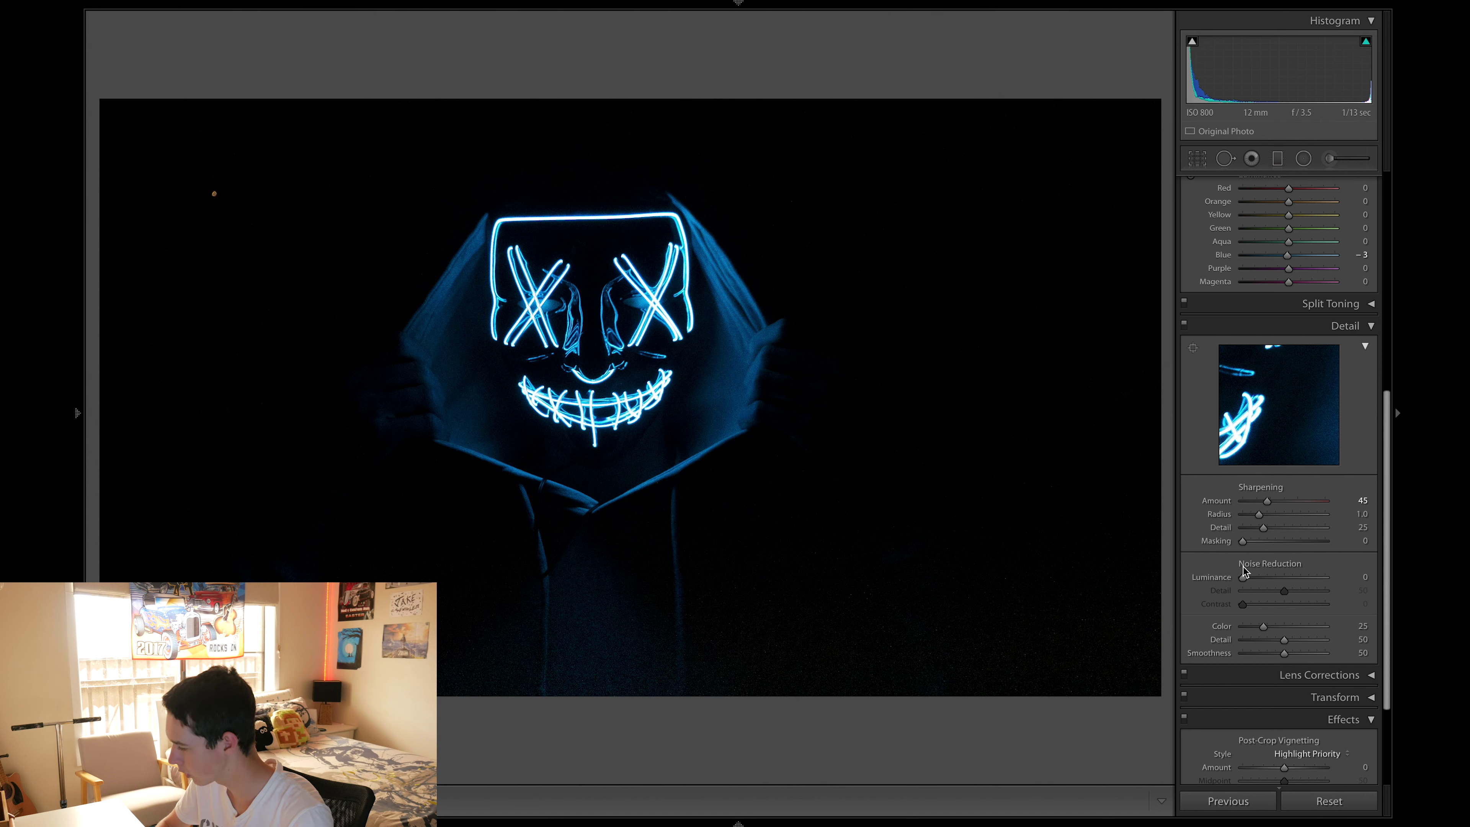
Step: Set the luminance noise reduction to 17, after trying 20 and 23
scroll(1211, 535, down, 1)
scroll(1211, 535, down, 3)
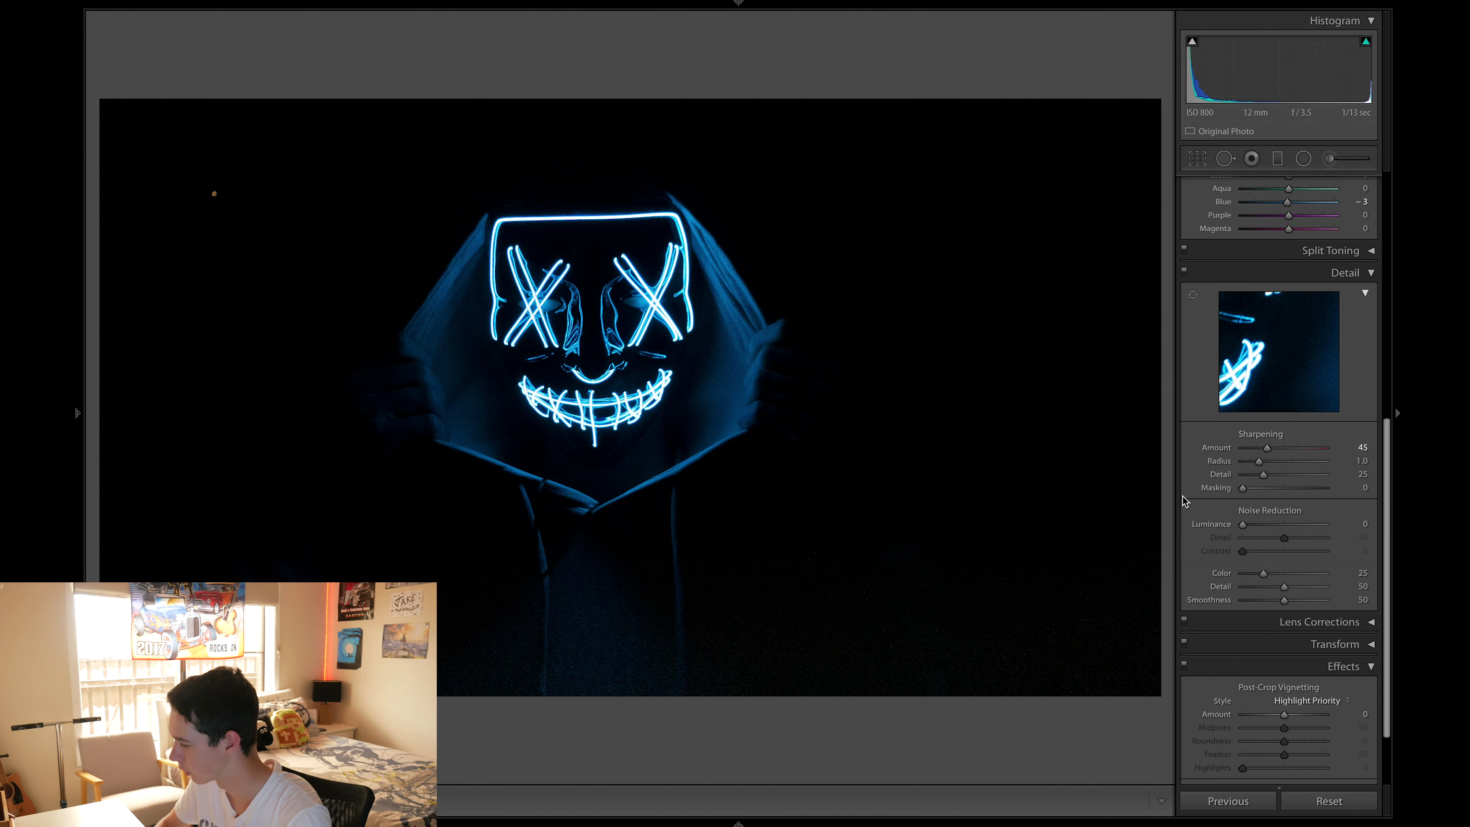
scroll(1201, 499, down, 2)
drag(1243, 494, 1261, 496)
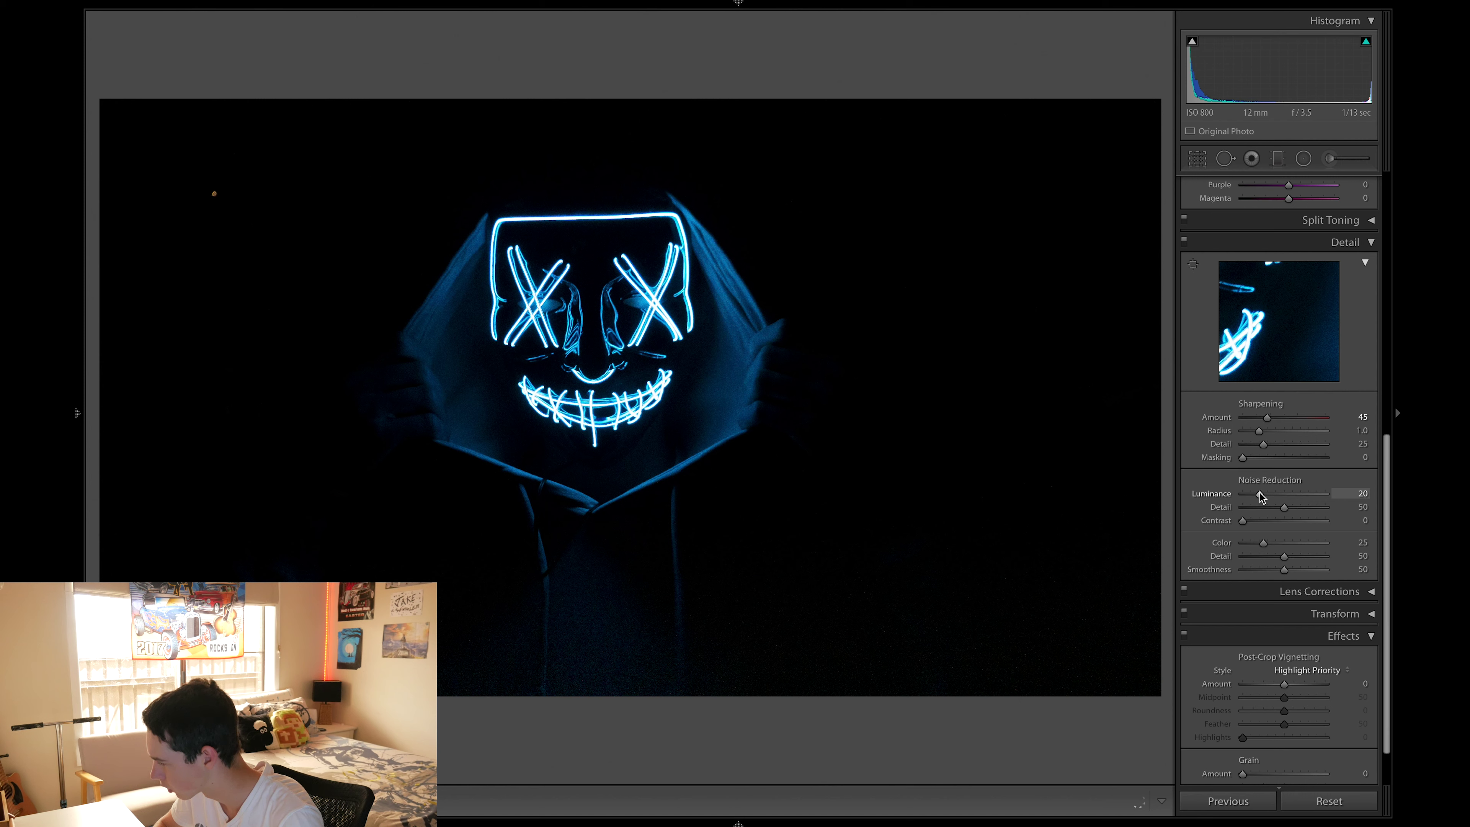
drag(1260, 496, 1264, 498)
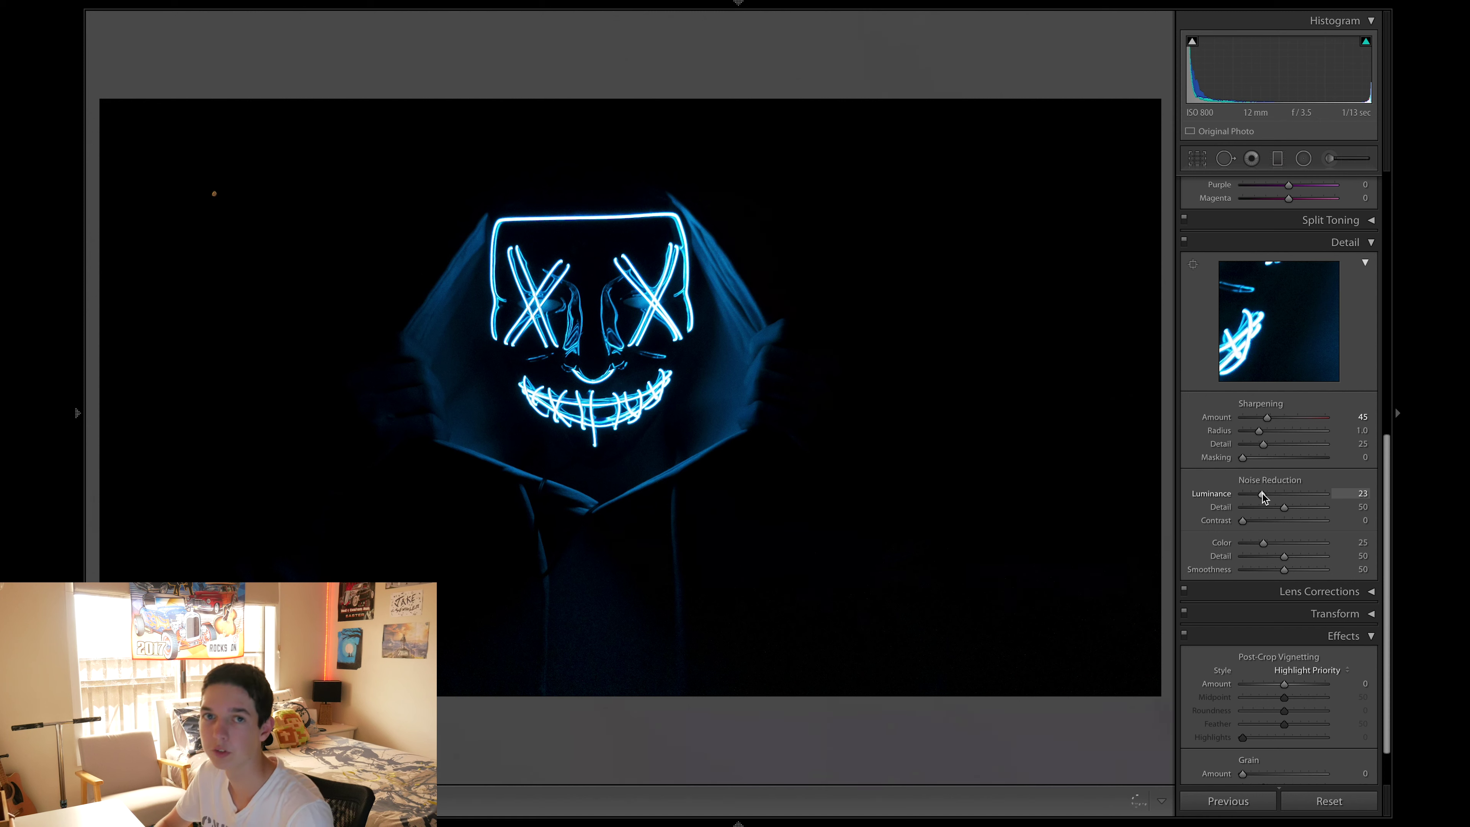
drag(1263, 498, 1258, 498)
Step: Examine the photo's Lens Corrections and Transform settings
scroll(1199, 479, down, 2)
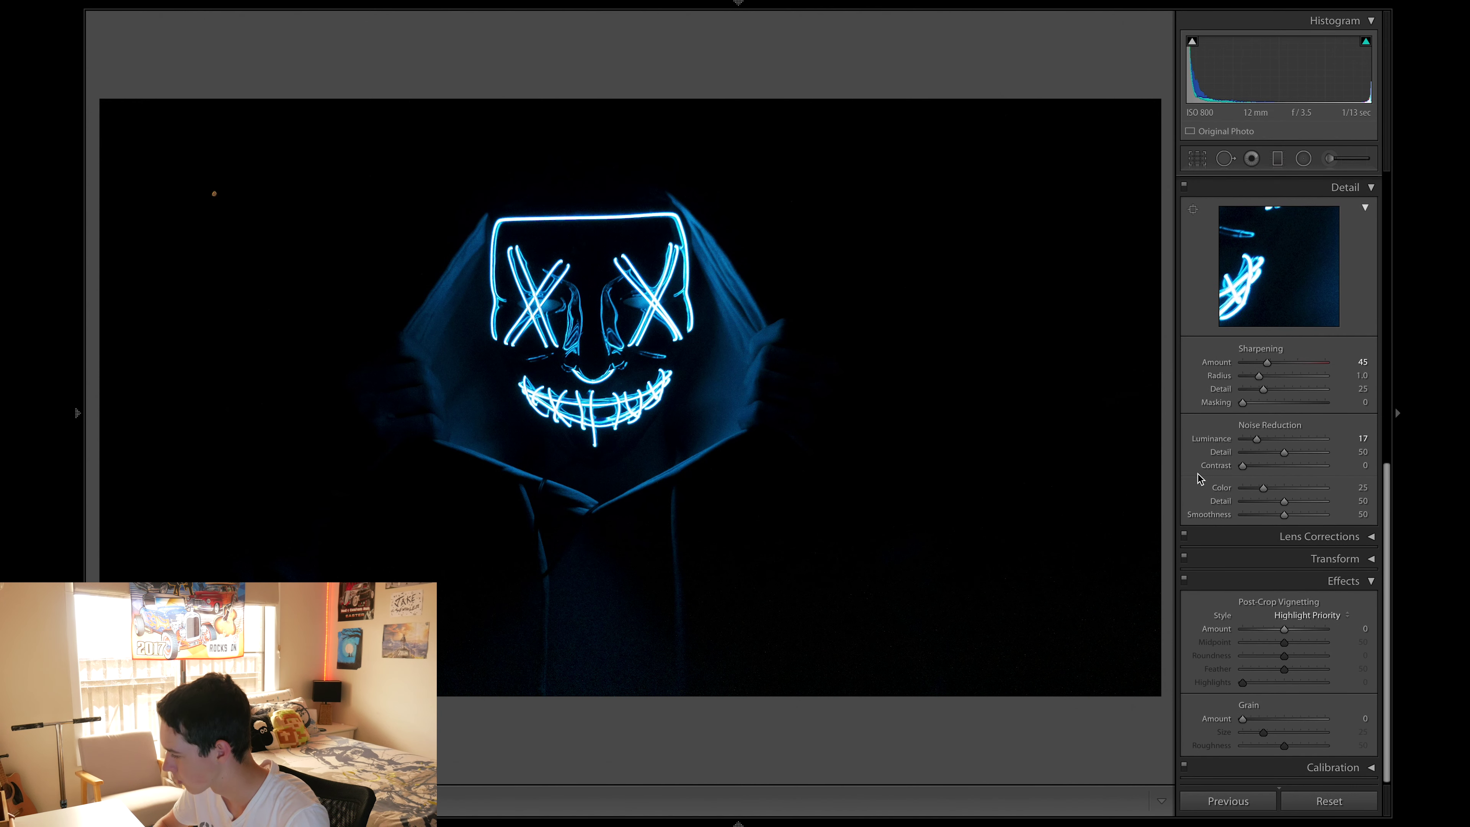
scroll(1222, 498, down, 1)
scroll(1221, 498, up, 1)
click(1371, 537)
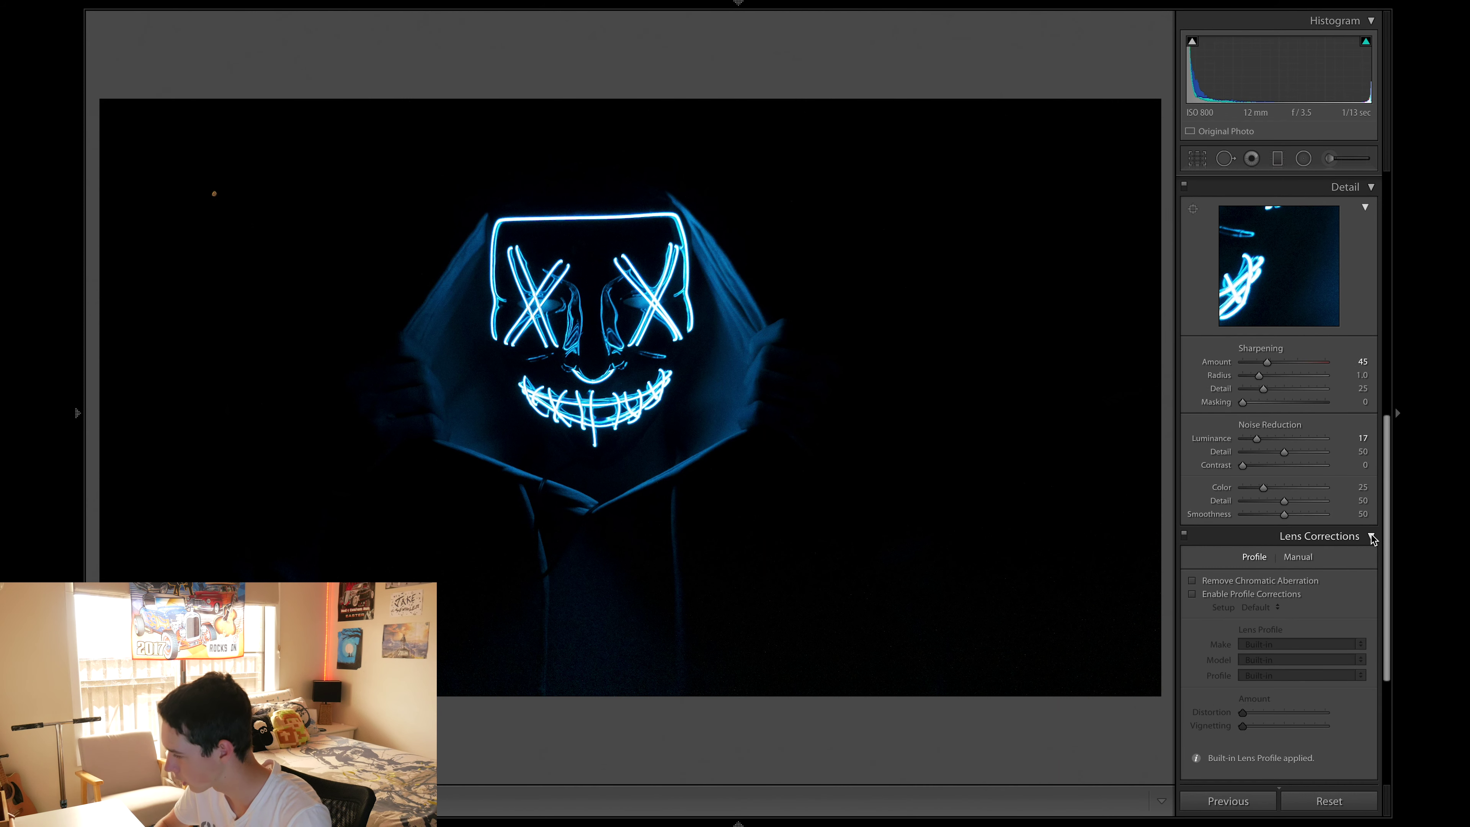
click(1371, 536)
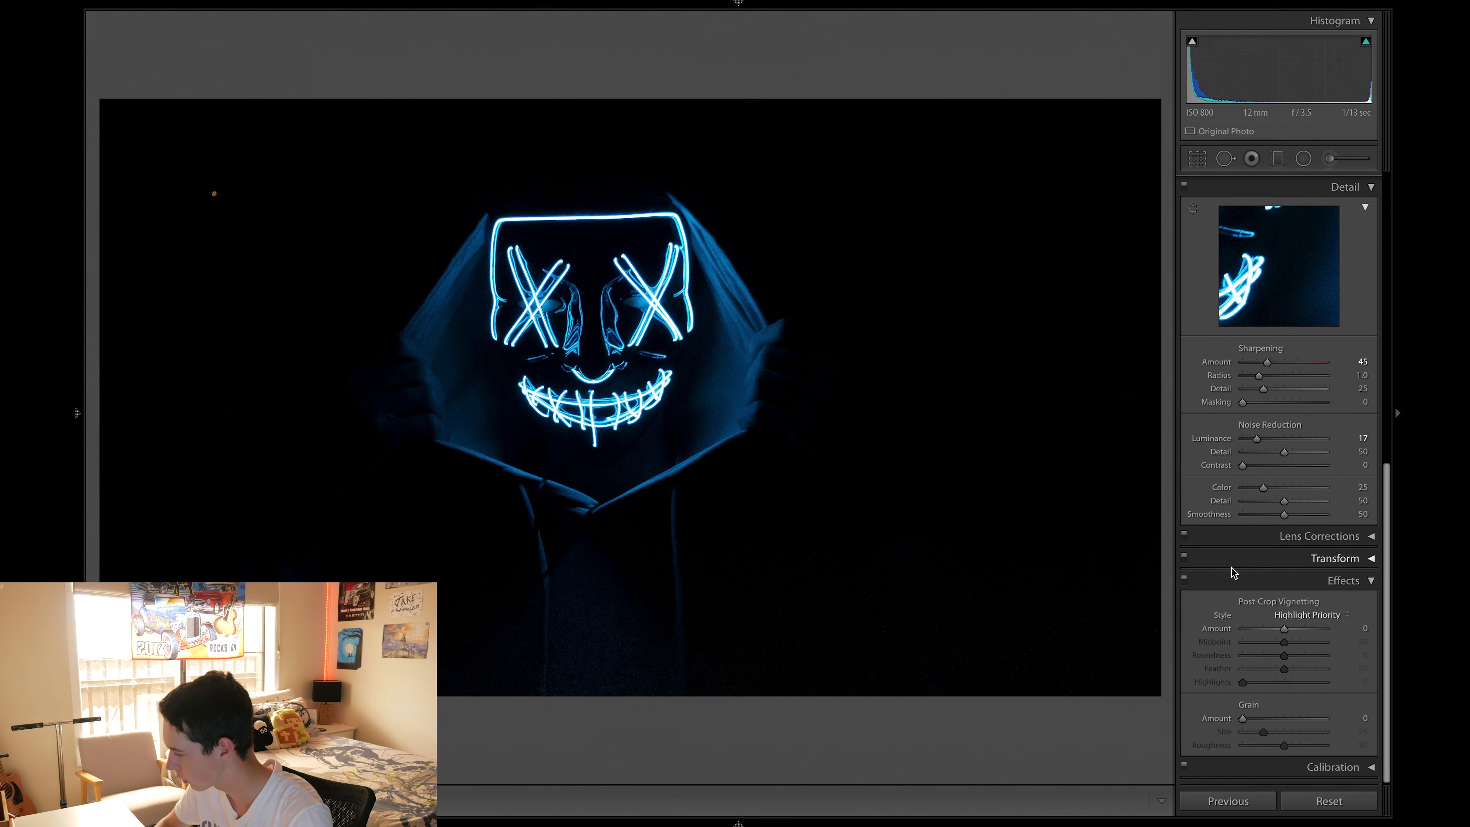
click(1372, 559)
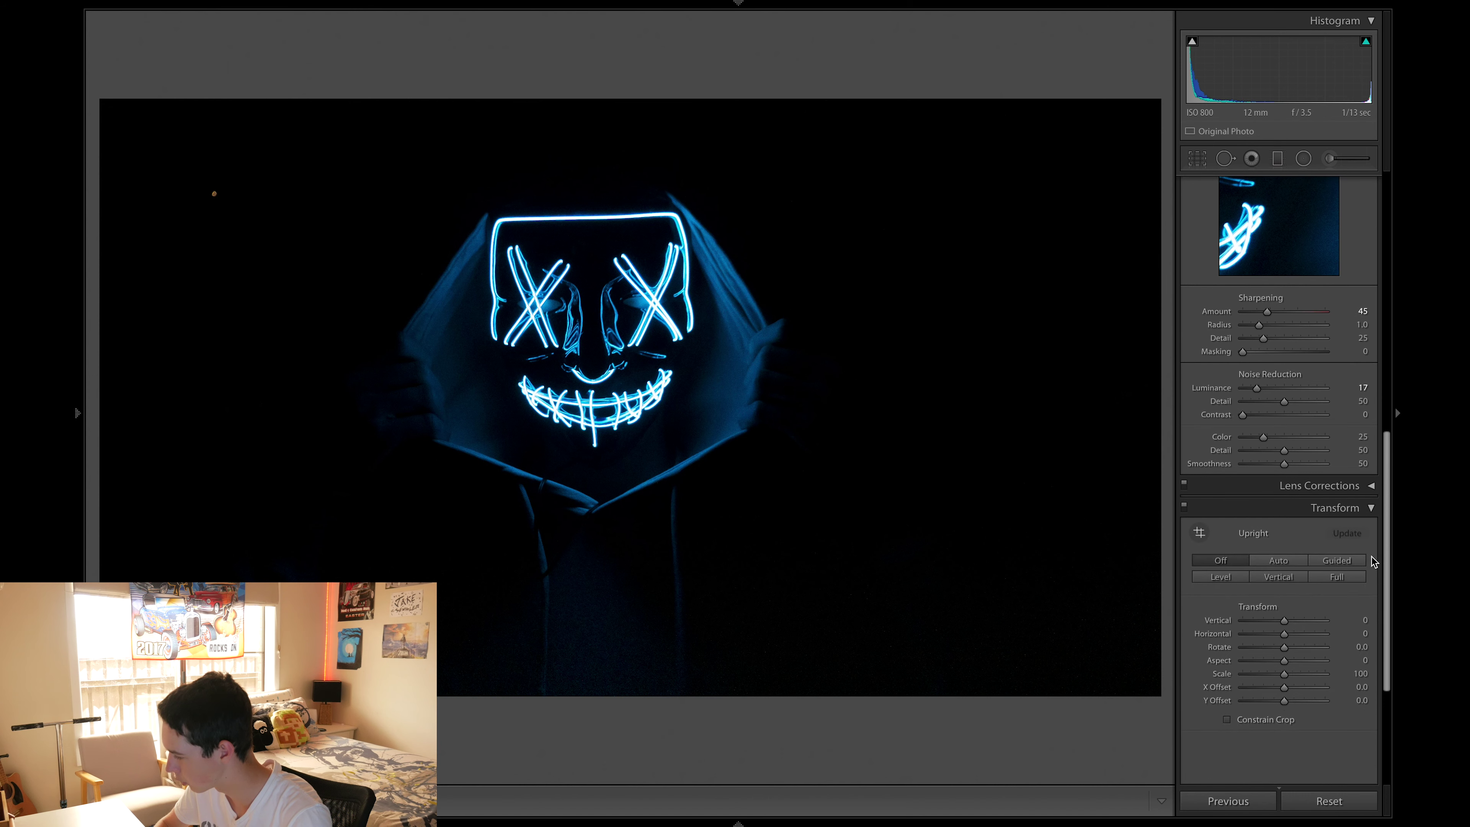
click(1370, 509)
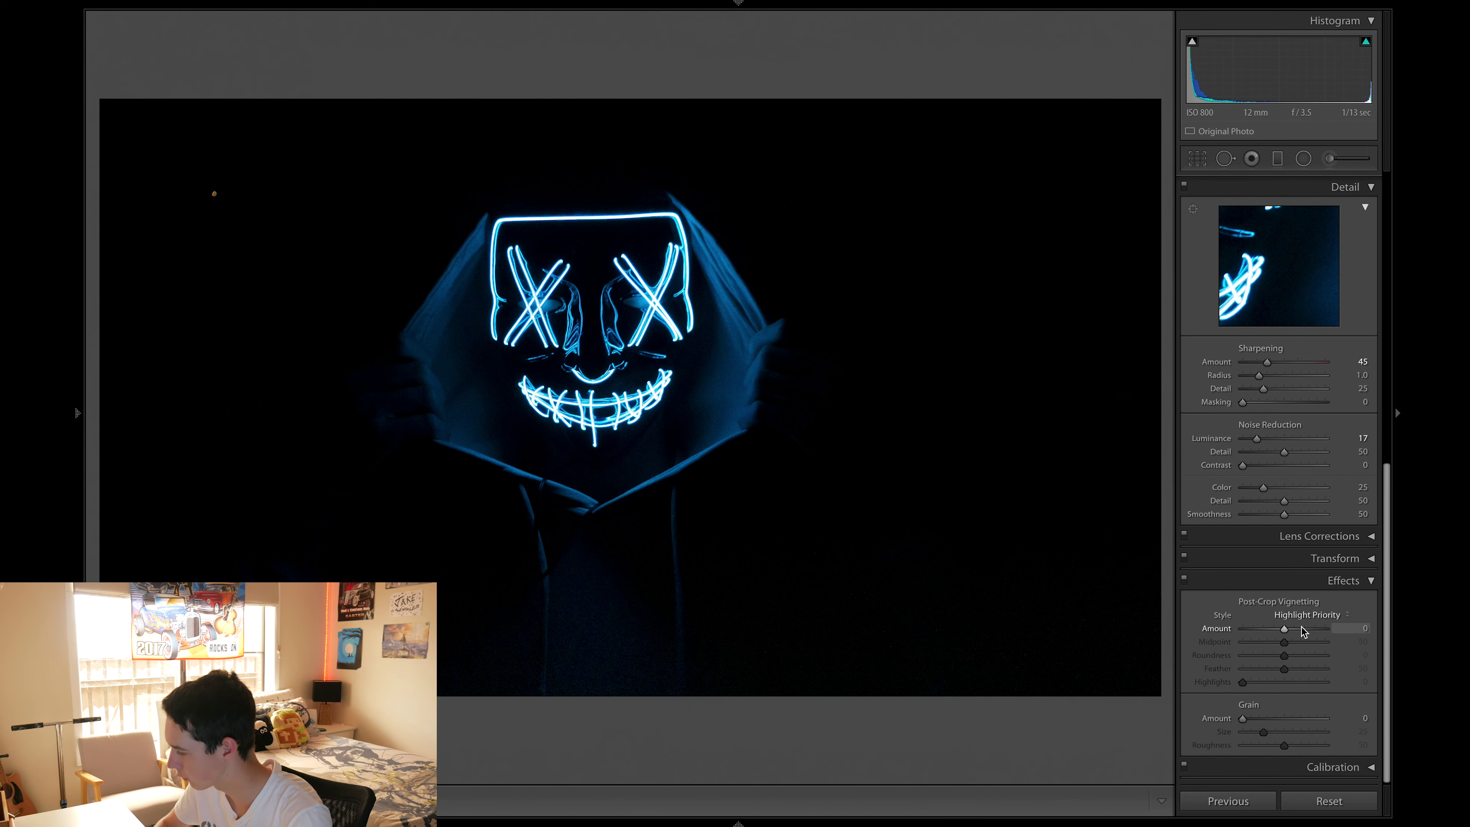
Step: Set the post-crop vignetting amount to -6, after trying -20 and -25
drag(1286, 634, 1278, 632)
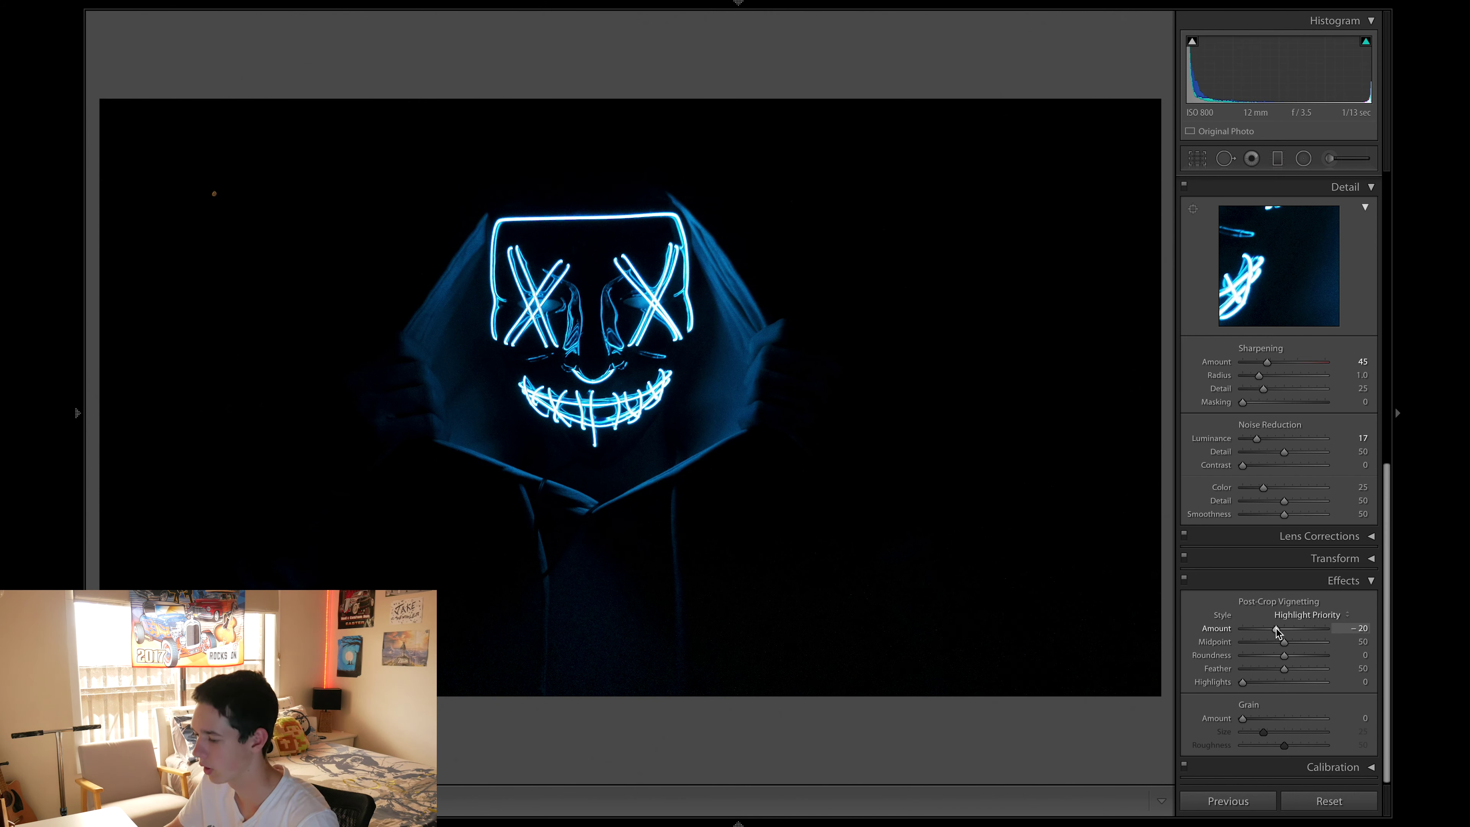
drag(1272, 628, 1275, 628)
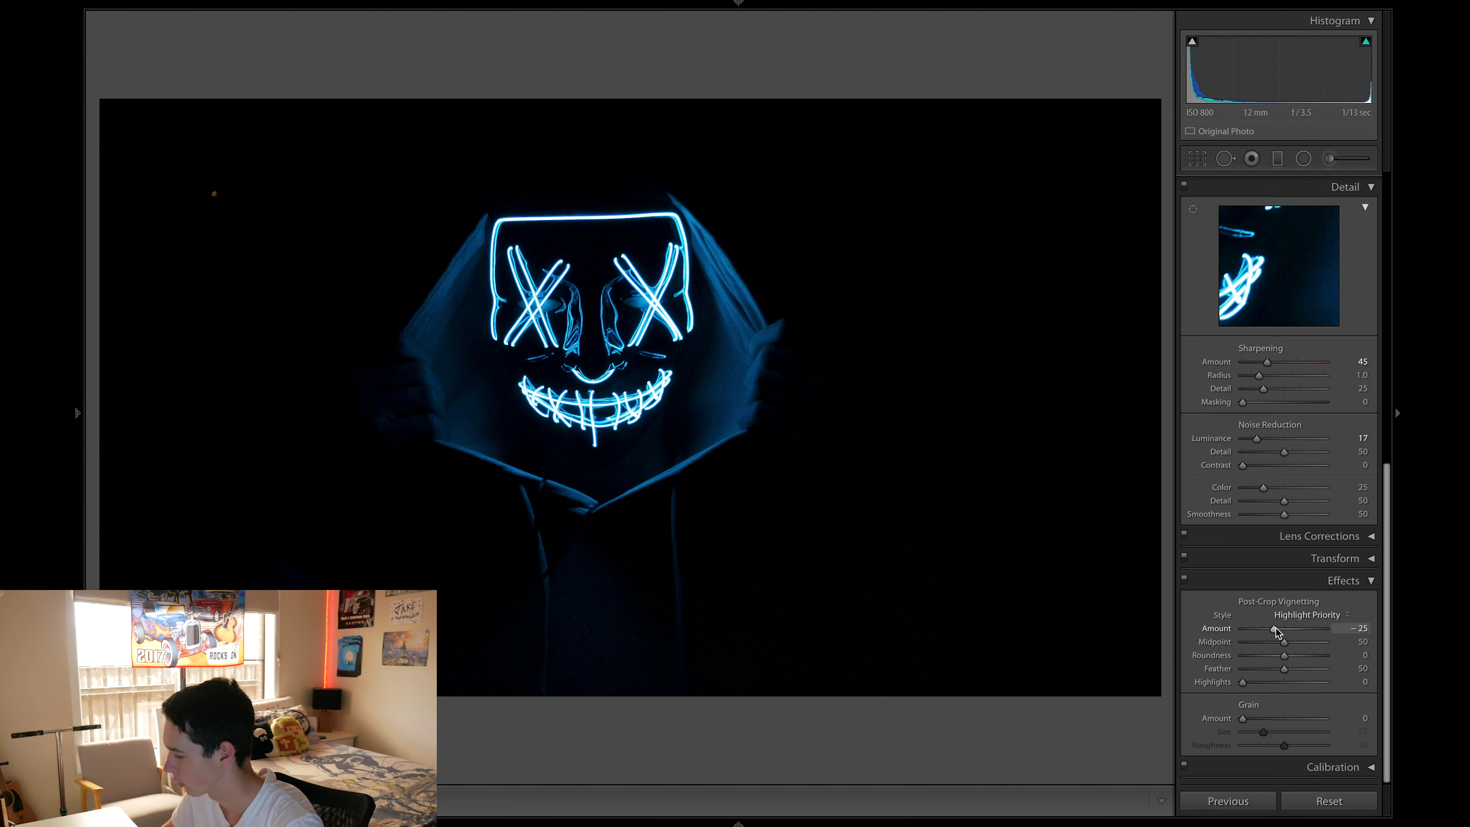
mouse_move(1278, 631)
mouse_down()
mouse_move(1303, 631)
mouse_move(1281, 631)
mouse_up()
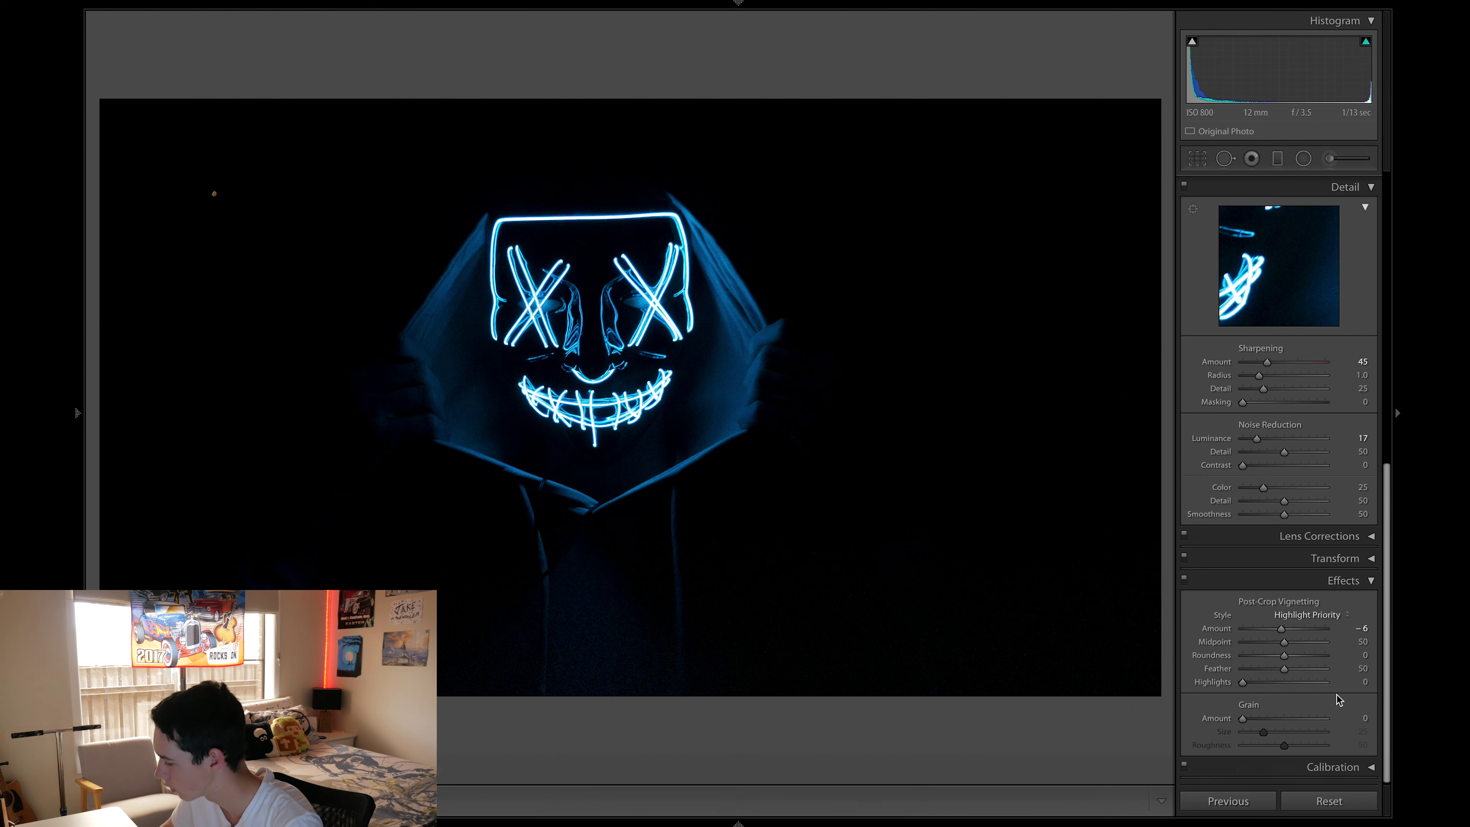
scroll(1246, 660, down, 1)
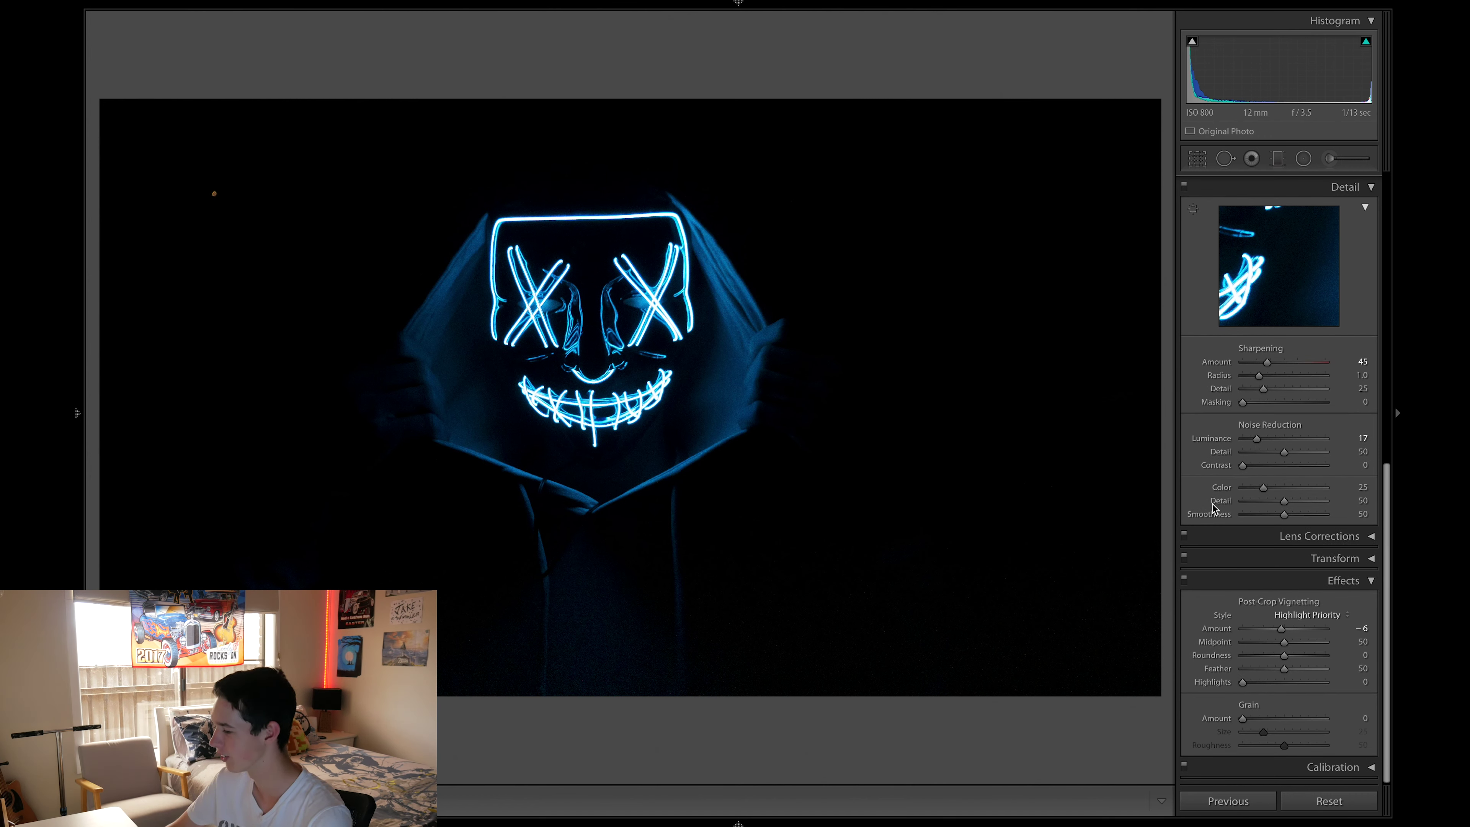
Step: Export the edited photo to the Desktop as P1230685.jpg, and switch to Finder, moving the 685 folder window aside
scroll(1201, 511, up, 5)
scroll(1201, 512, up, 5)
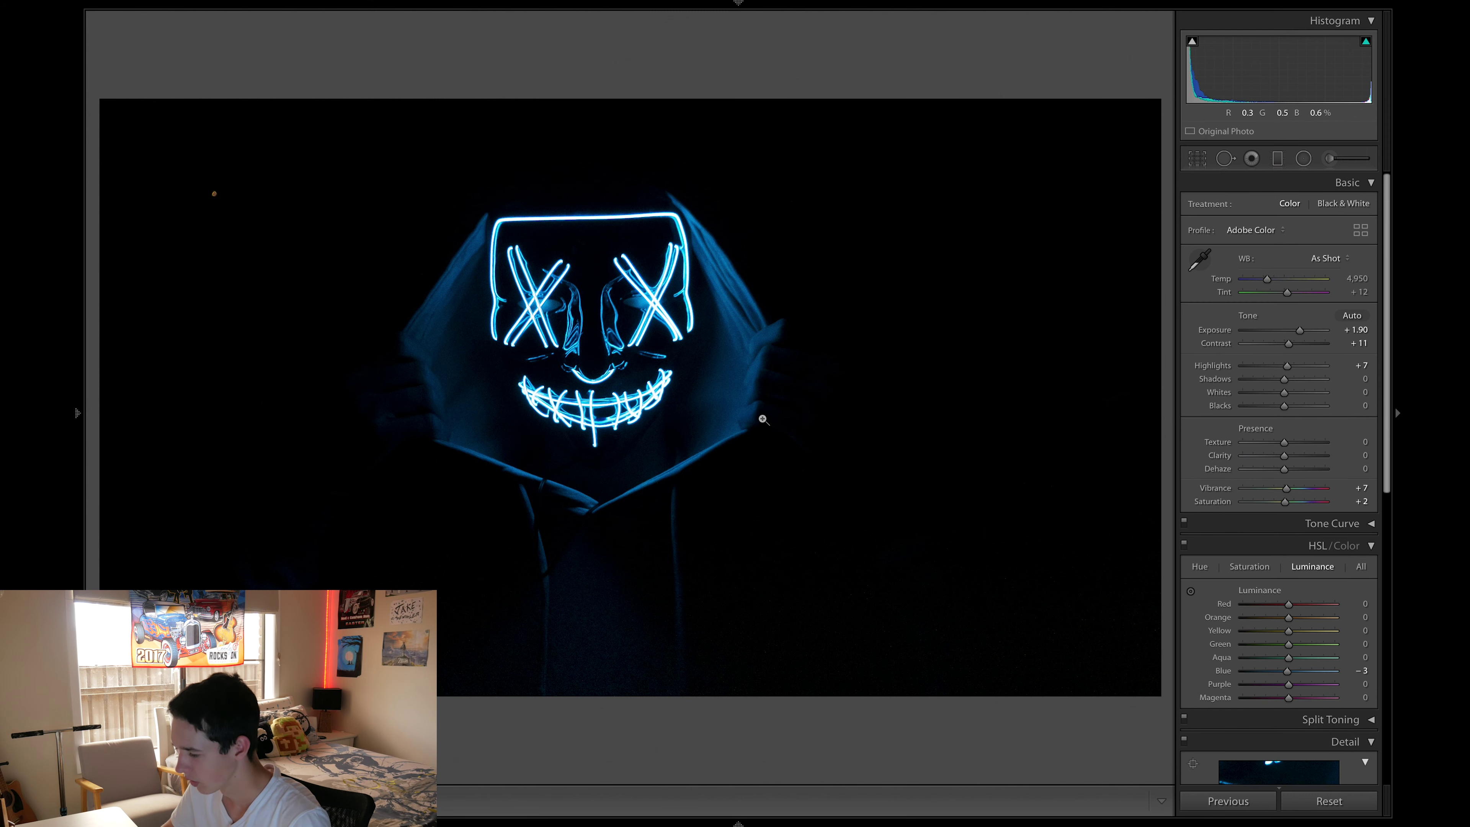
click(227, 6)
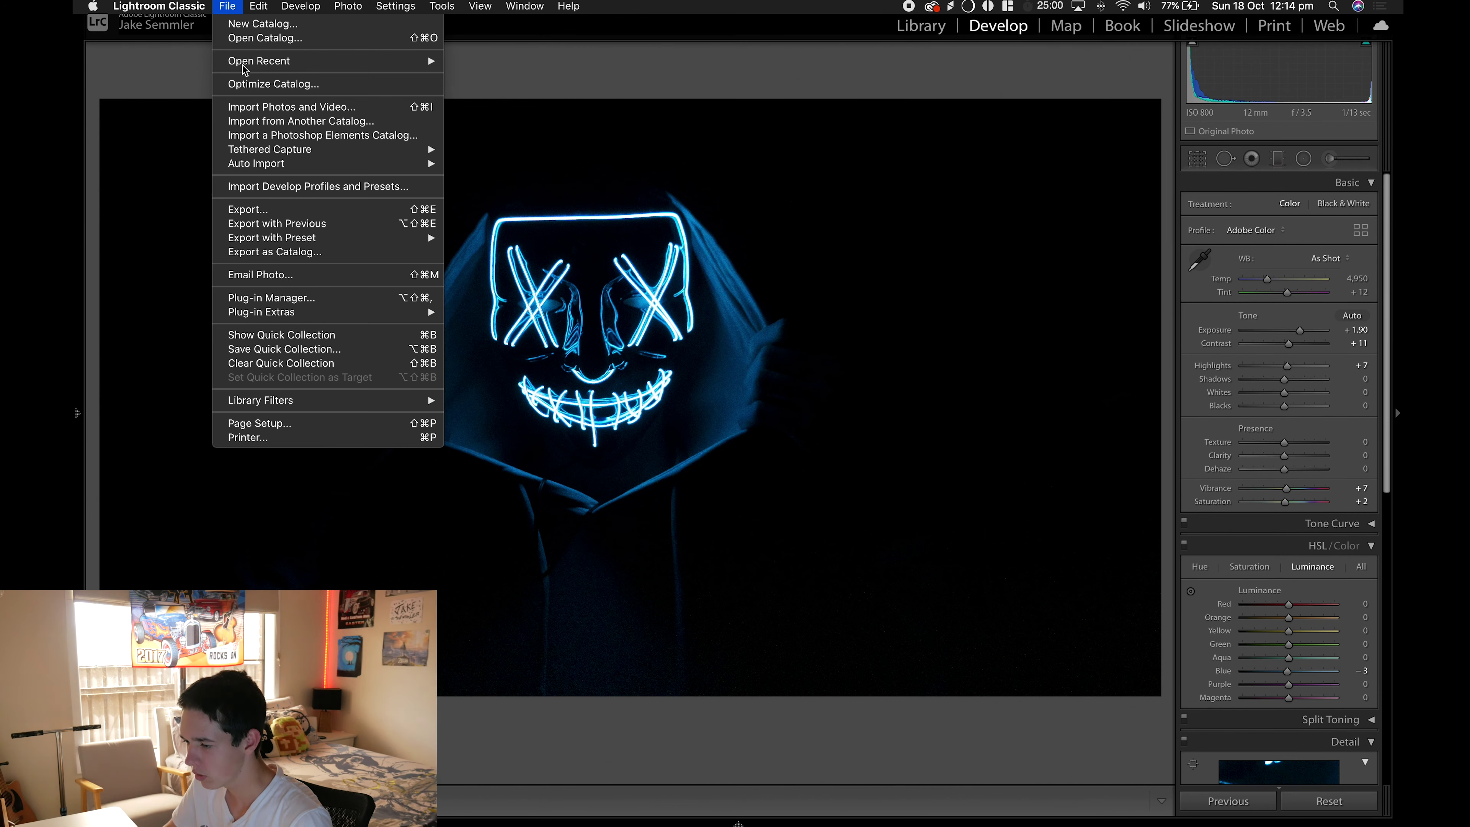
click(286, 211)
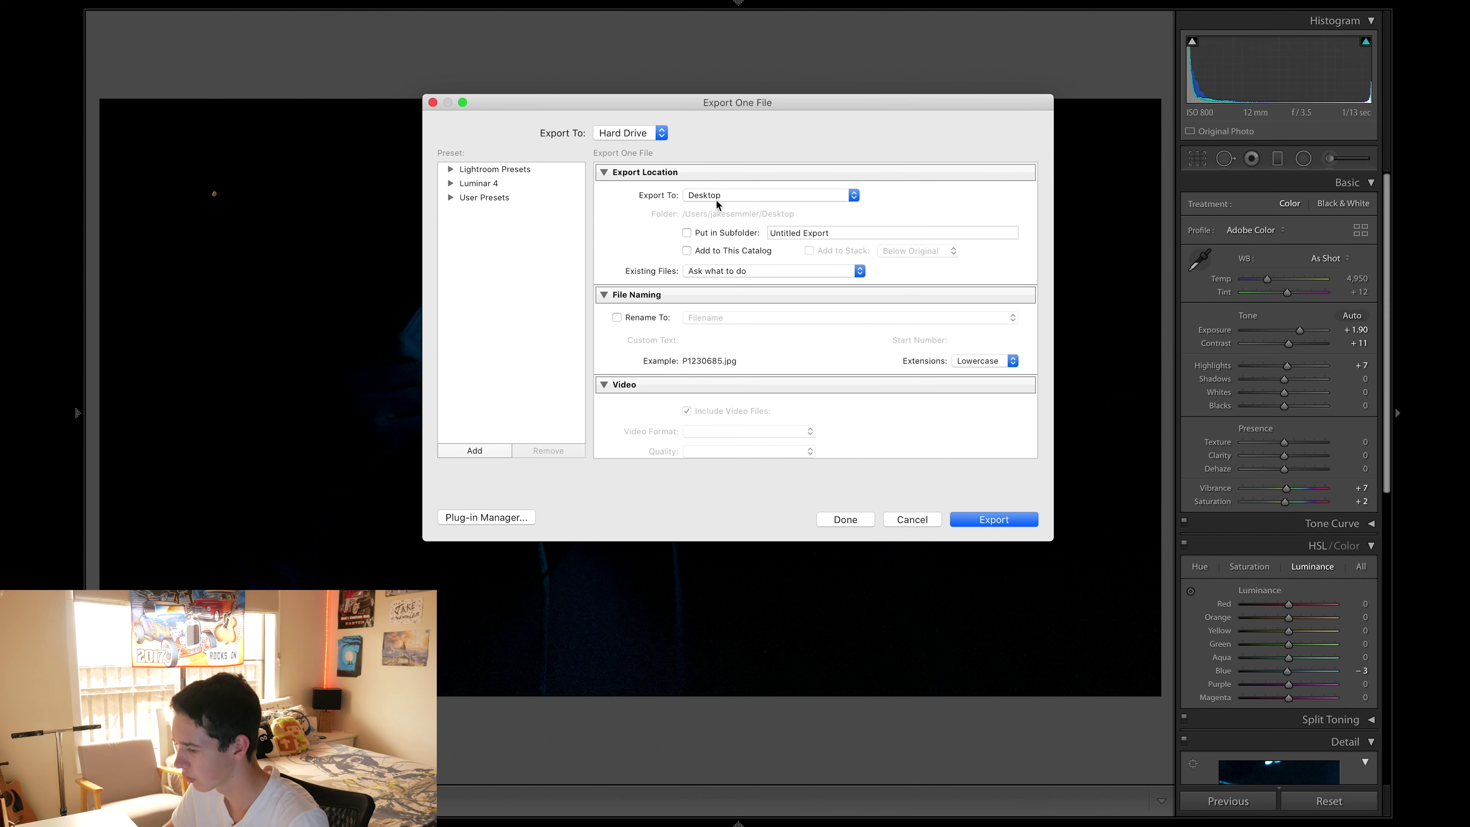
click(1008, 520)
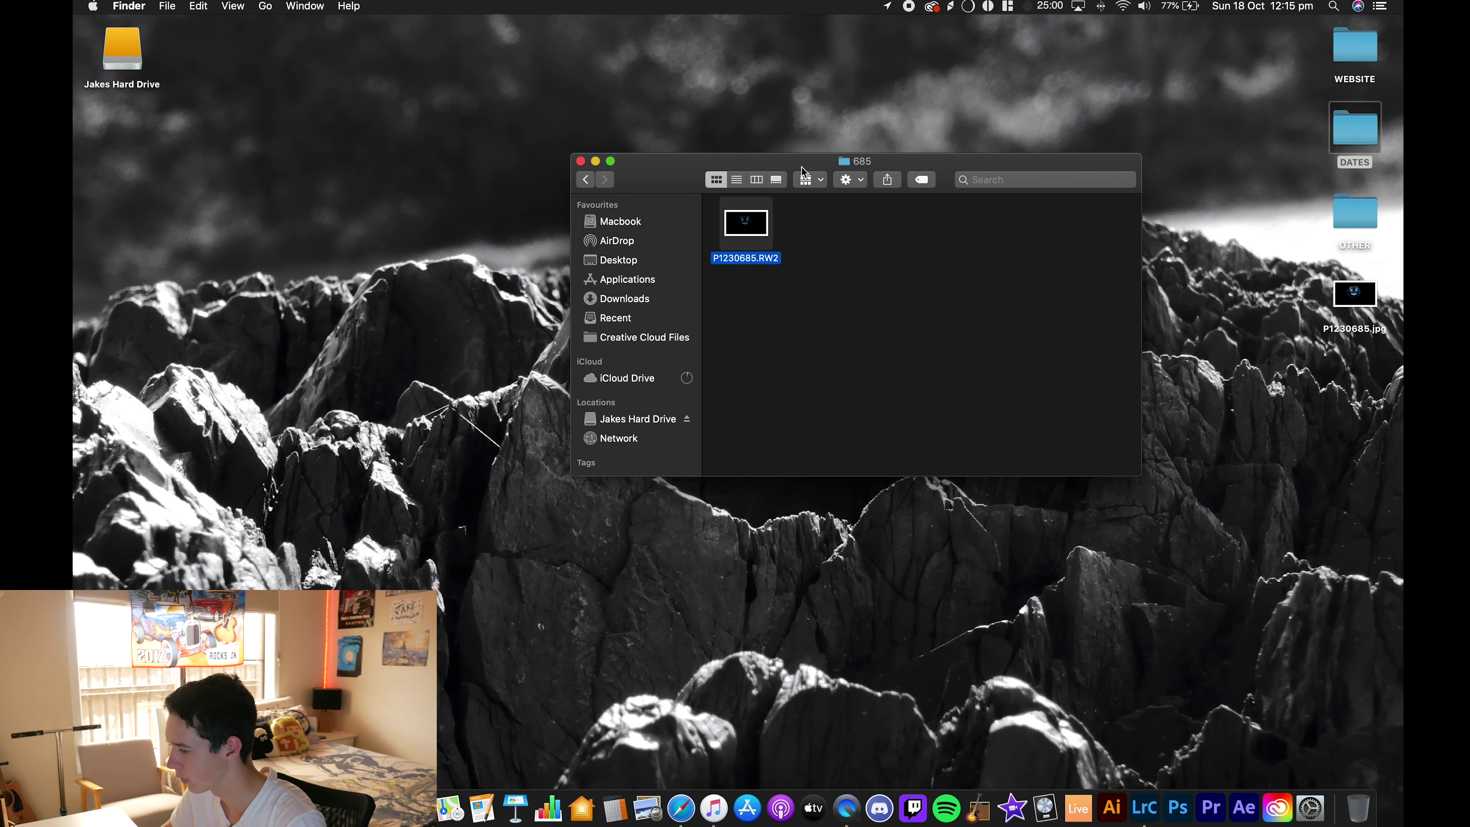
drag(801, 170, 754, 142)
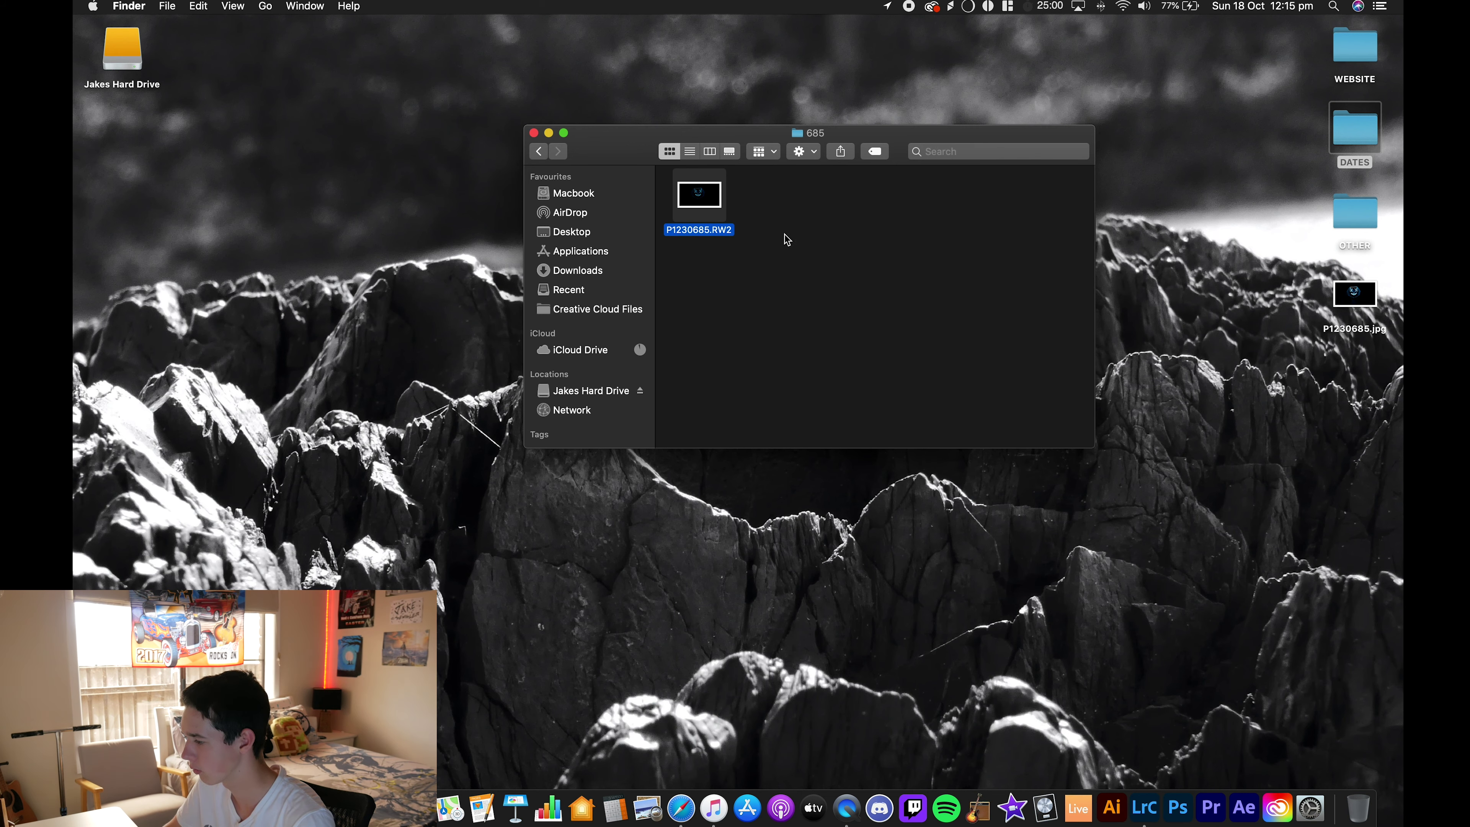
Step: Preview the exported P1230685.jpg, move it from the Desktop into the 685 folder, and clean up the folder's icon arrangement
click(1355, 294)
key(space)
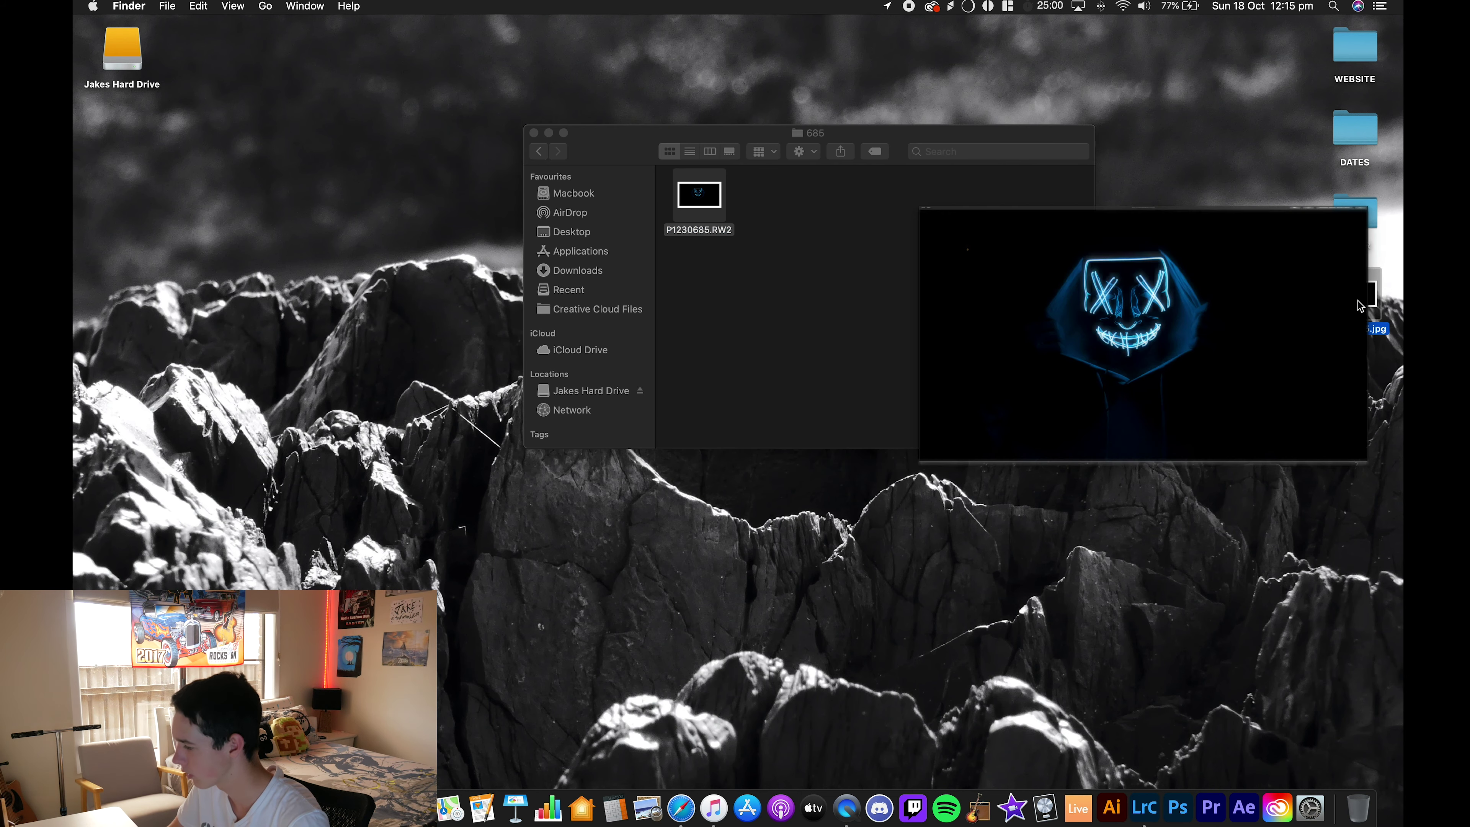
key(space)
drag(1359, 307, 770, 194)
right_click(855, 267)
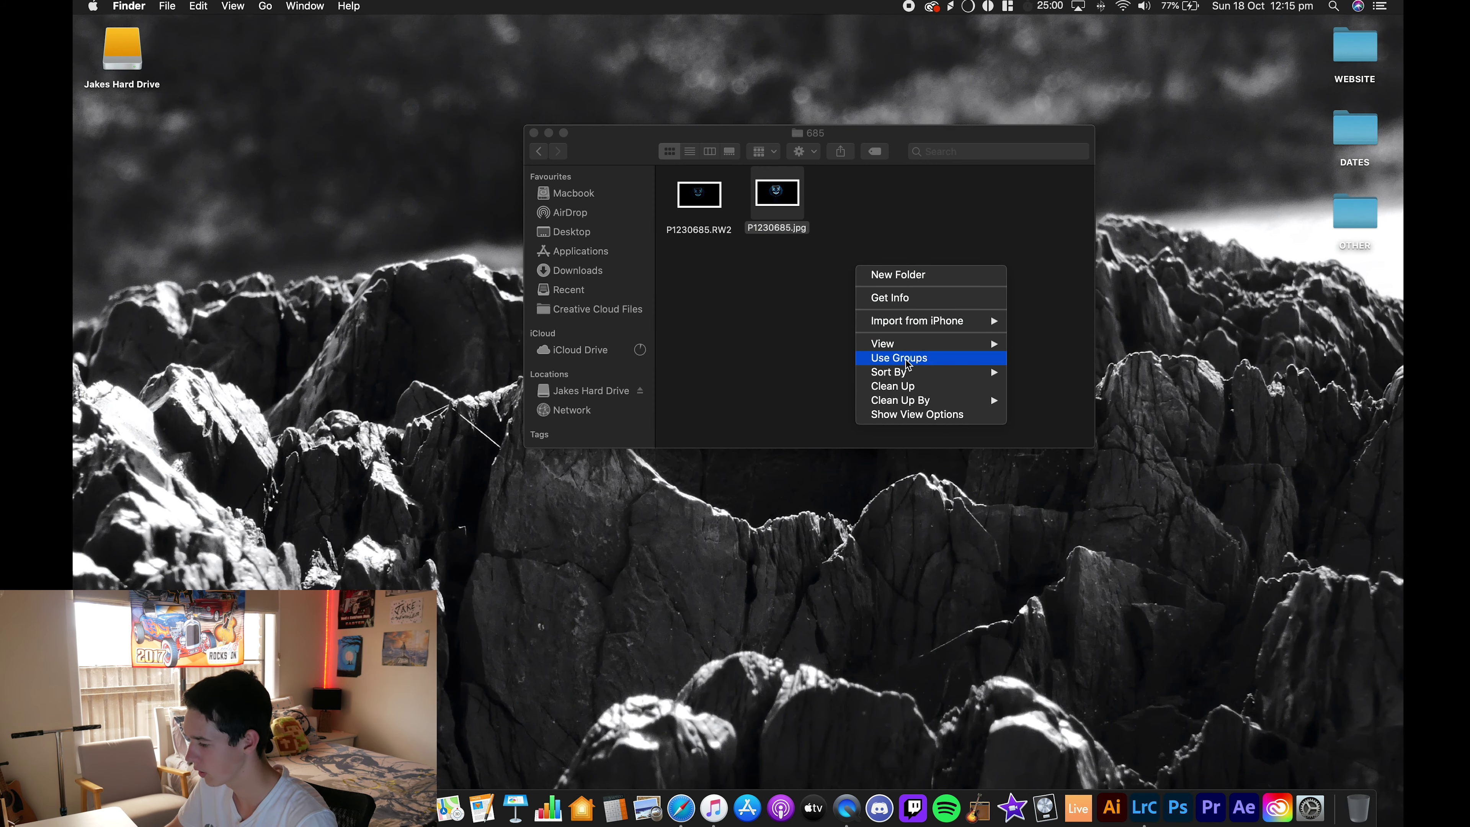
click(914, 389)
click(841, 340)
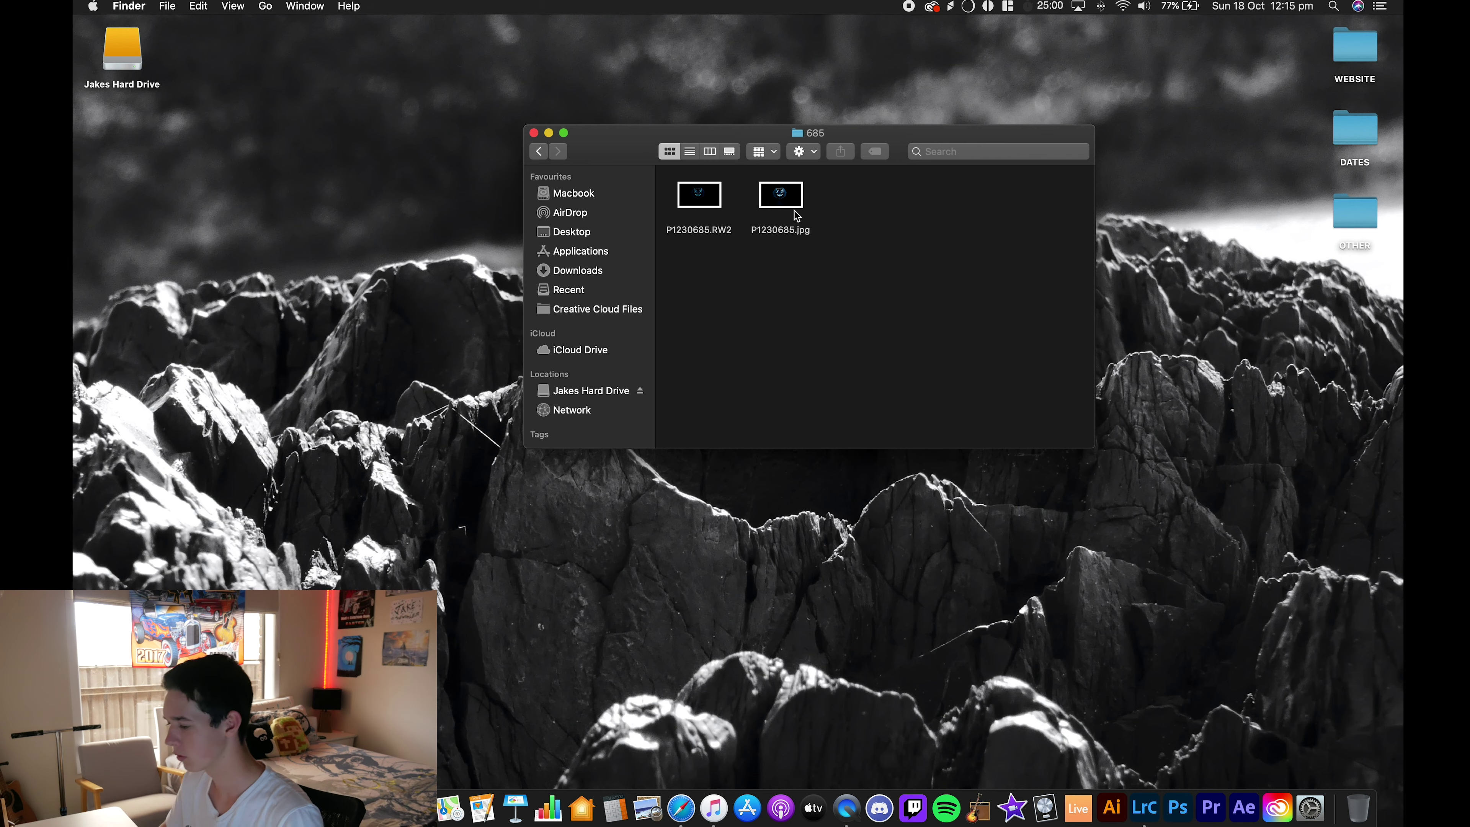
Step: Compare the edited P1230685.jpg with the original P1230685.RW2 in full-size Quick Look previews
click(796, 195)
key(space)
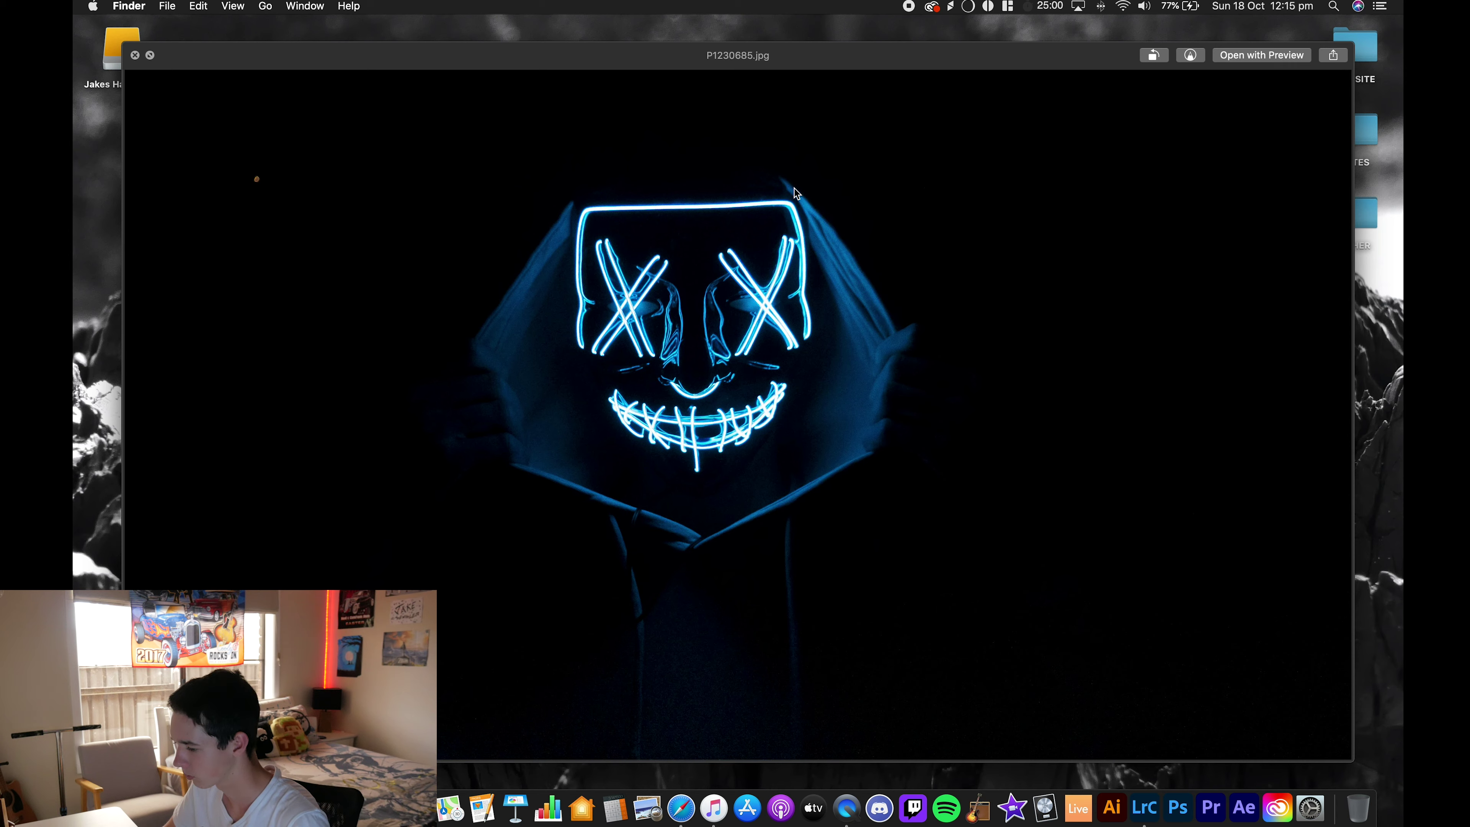
key(space)
click(705, 191)
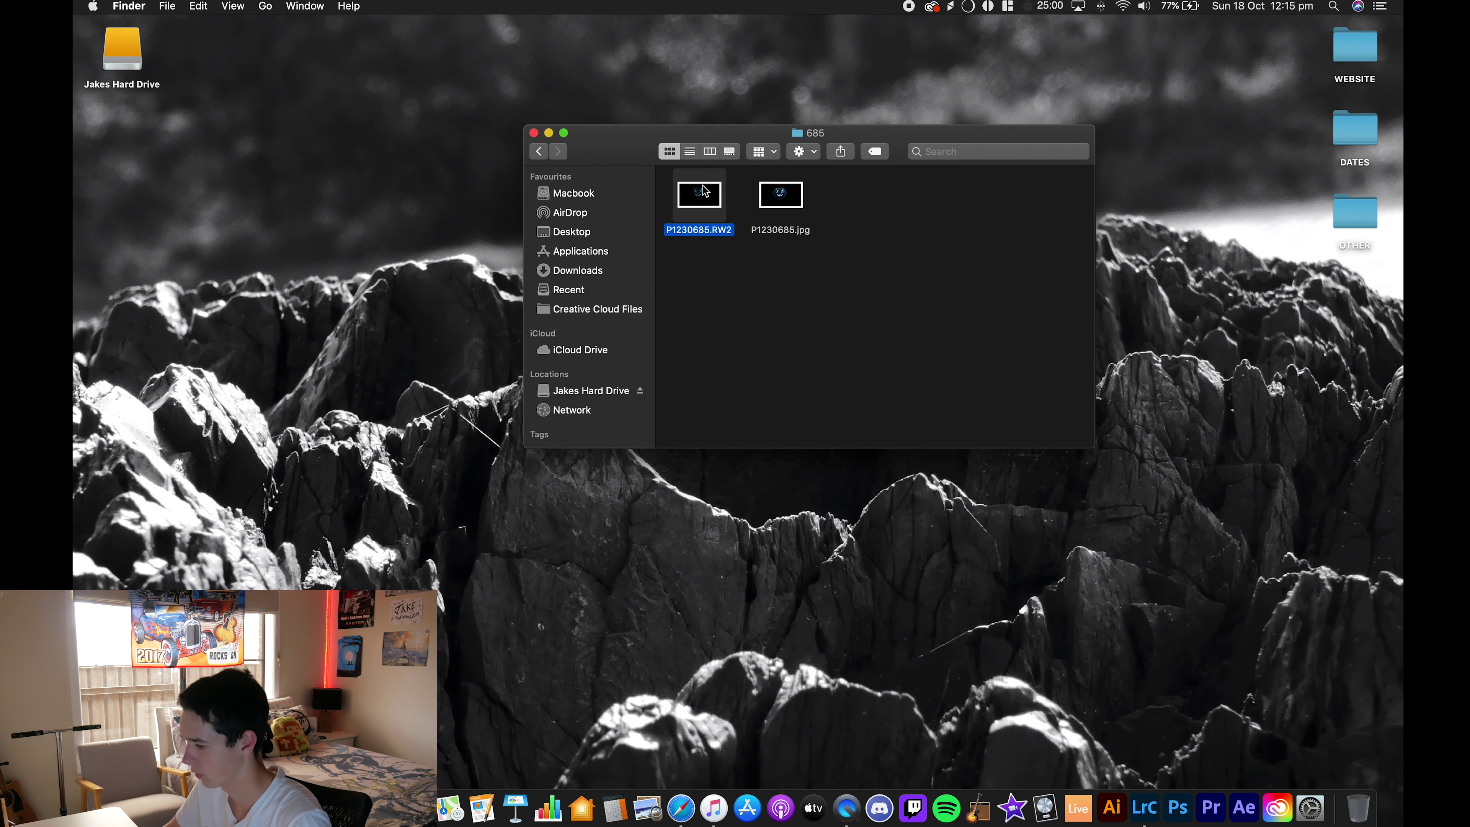
key(space)
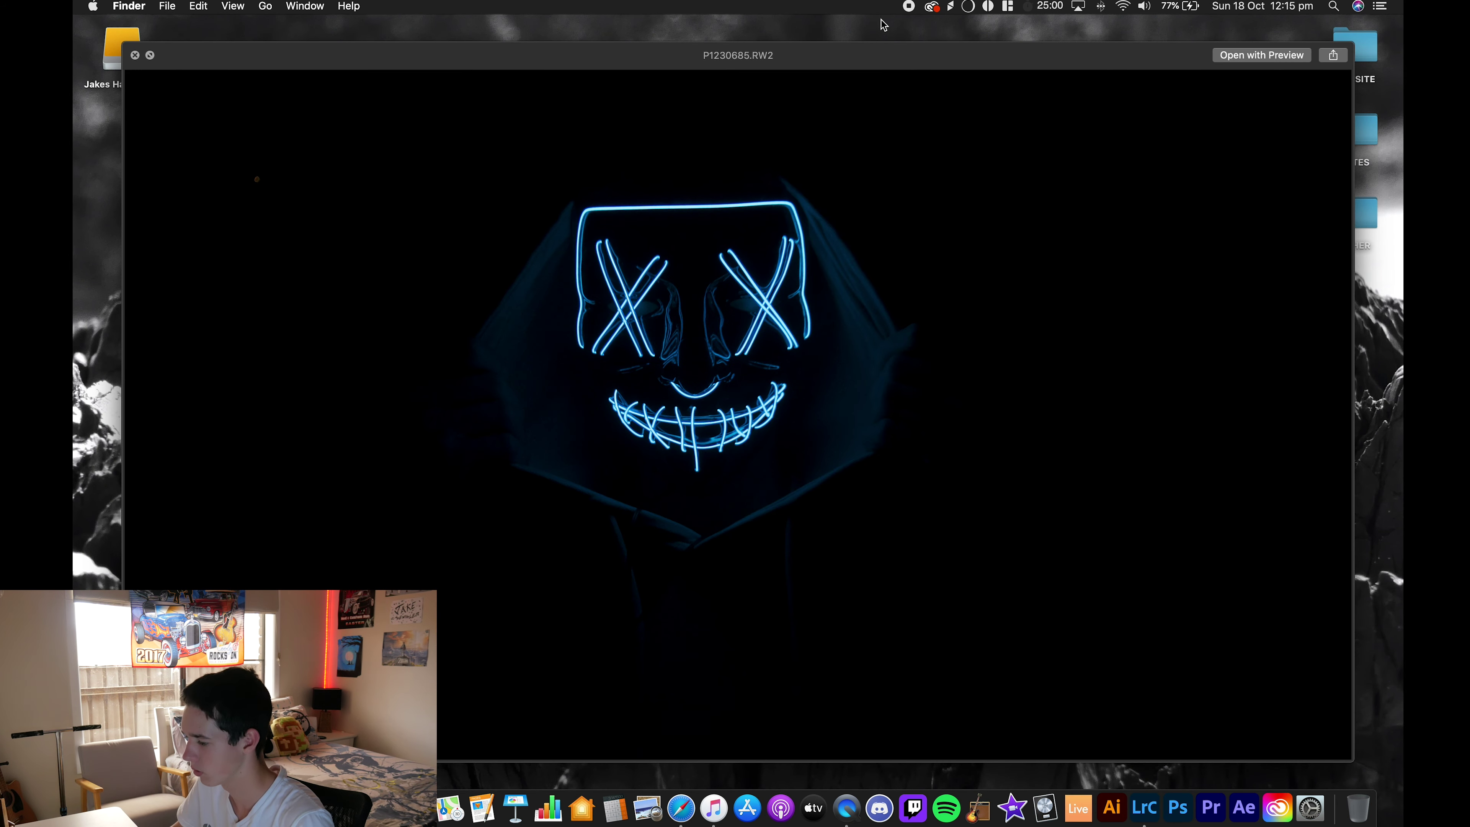
key(Right)
key(Left)
key(Right)
key(Left)
key(Right)
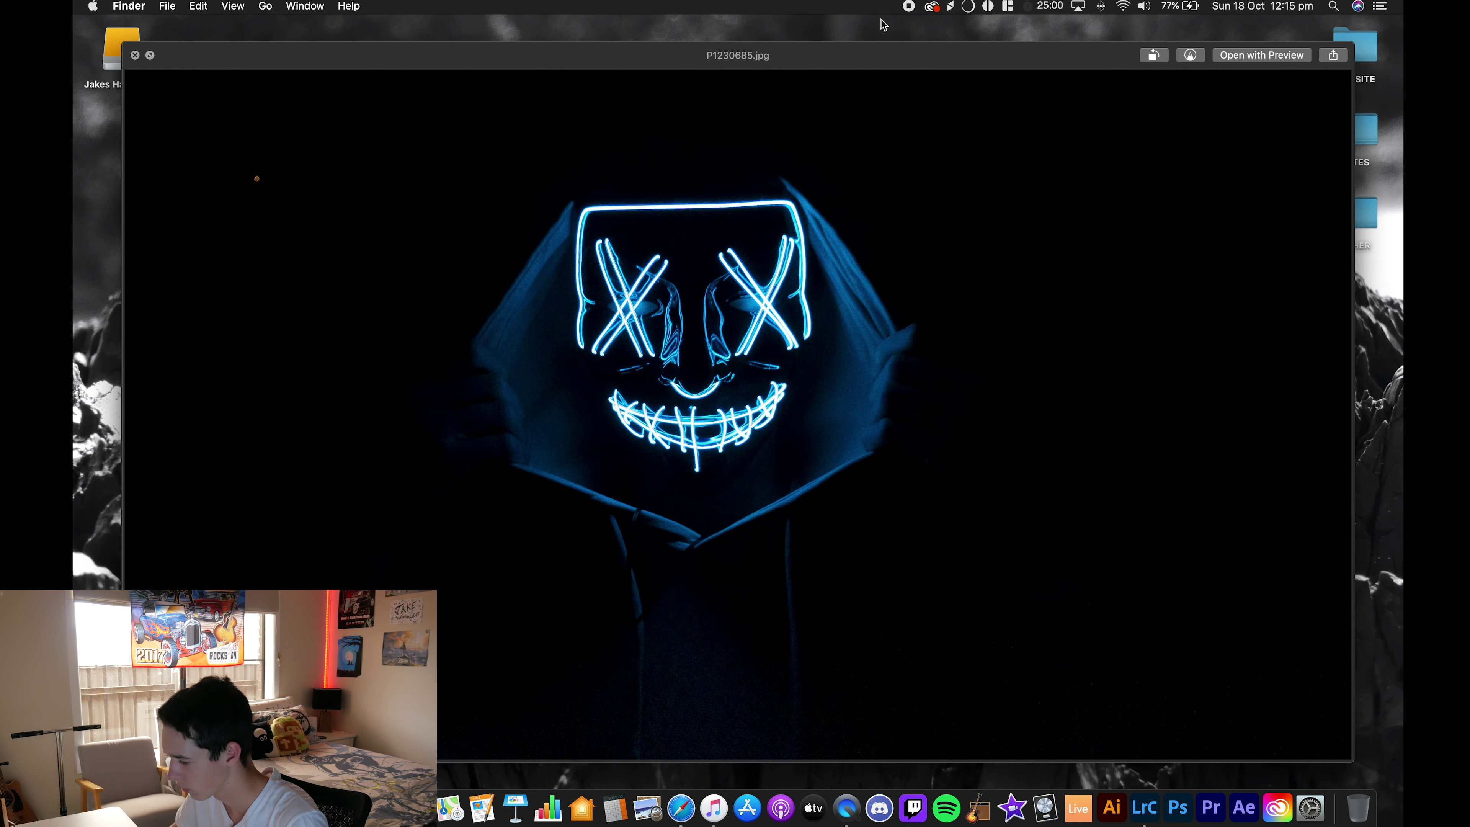
key(Left)
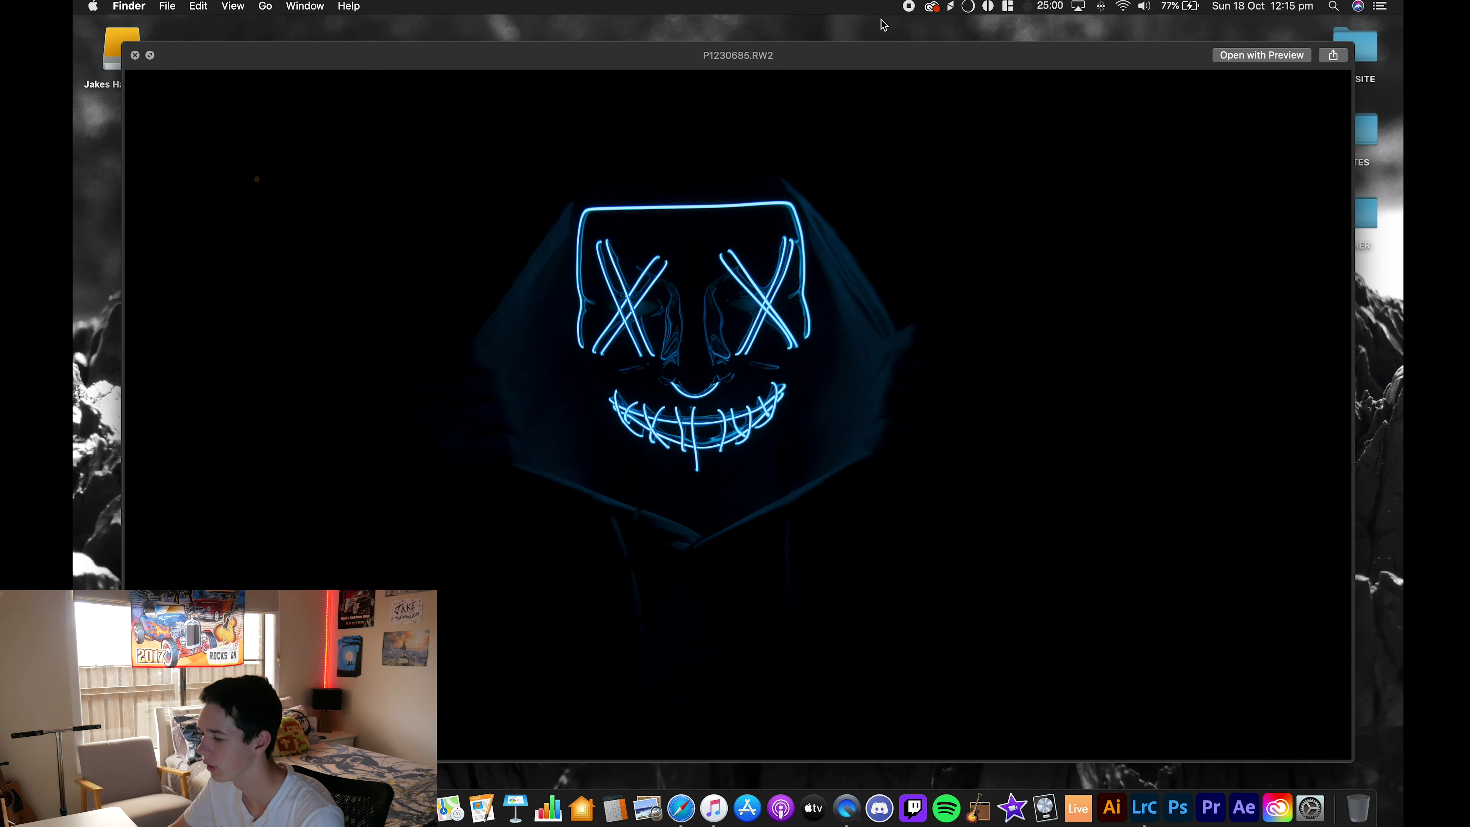
key(Right)
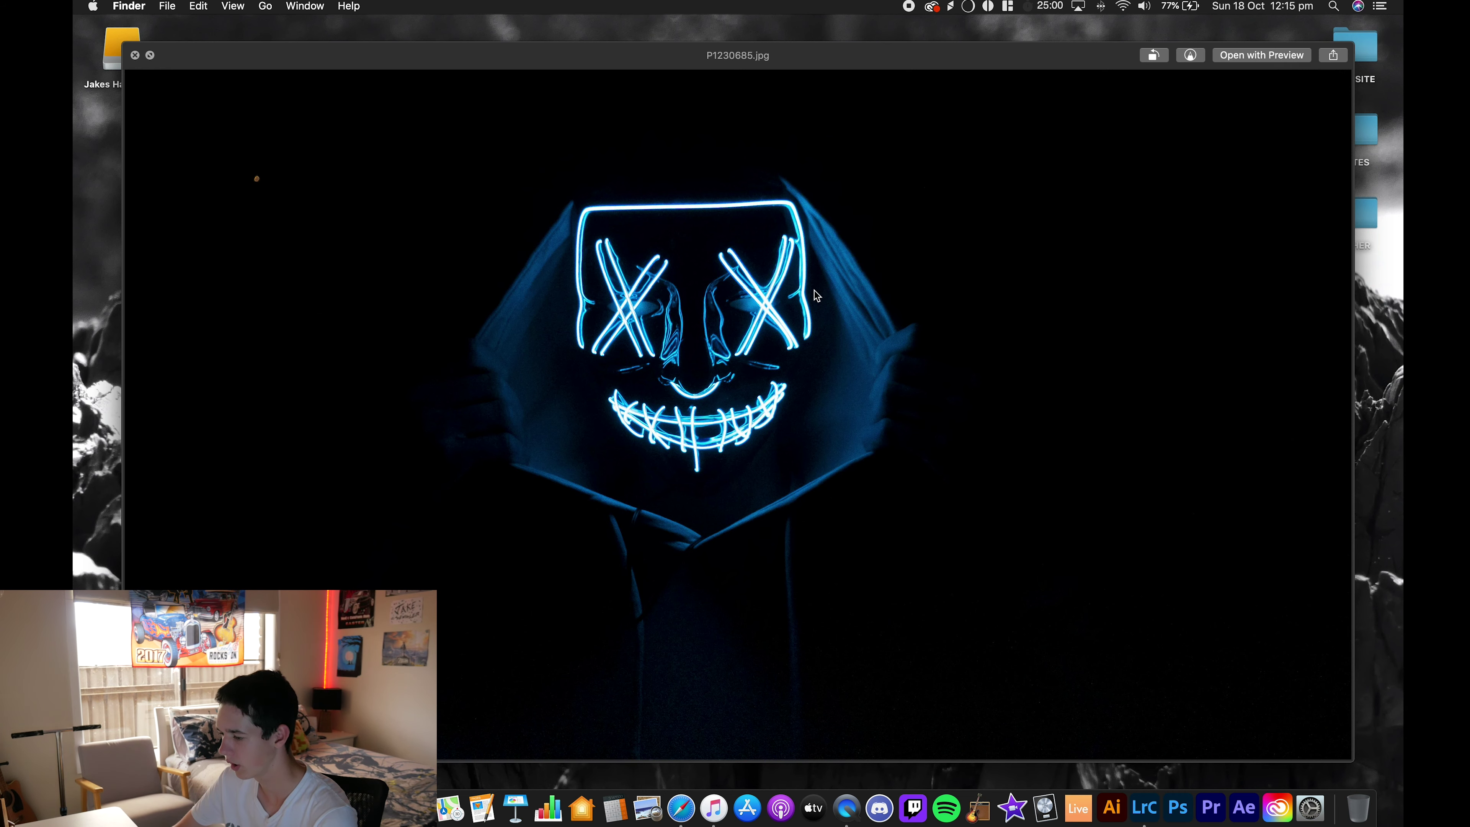
click(136, 56)
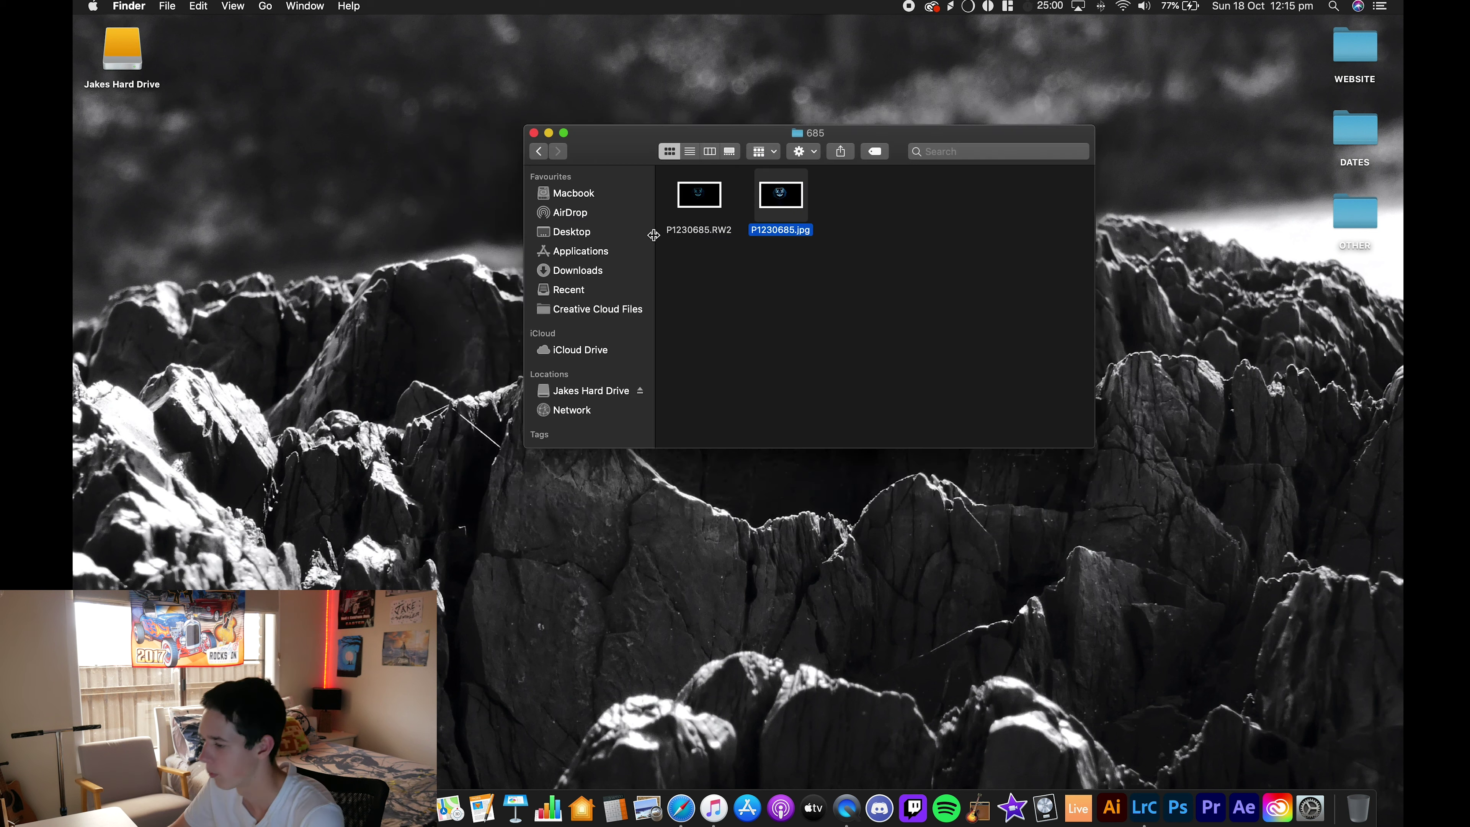
Step: Preview P1230685.jpg once more and open it from the 685 folder in Adobe Photoshop 2020
click(787, 205)
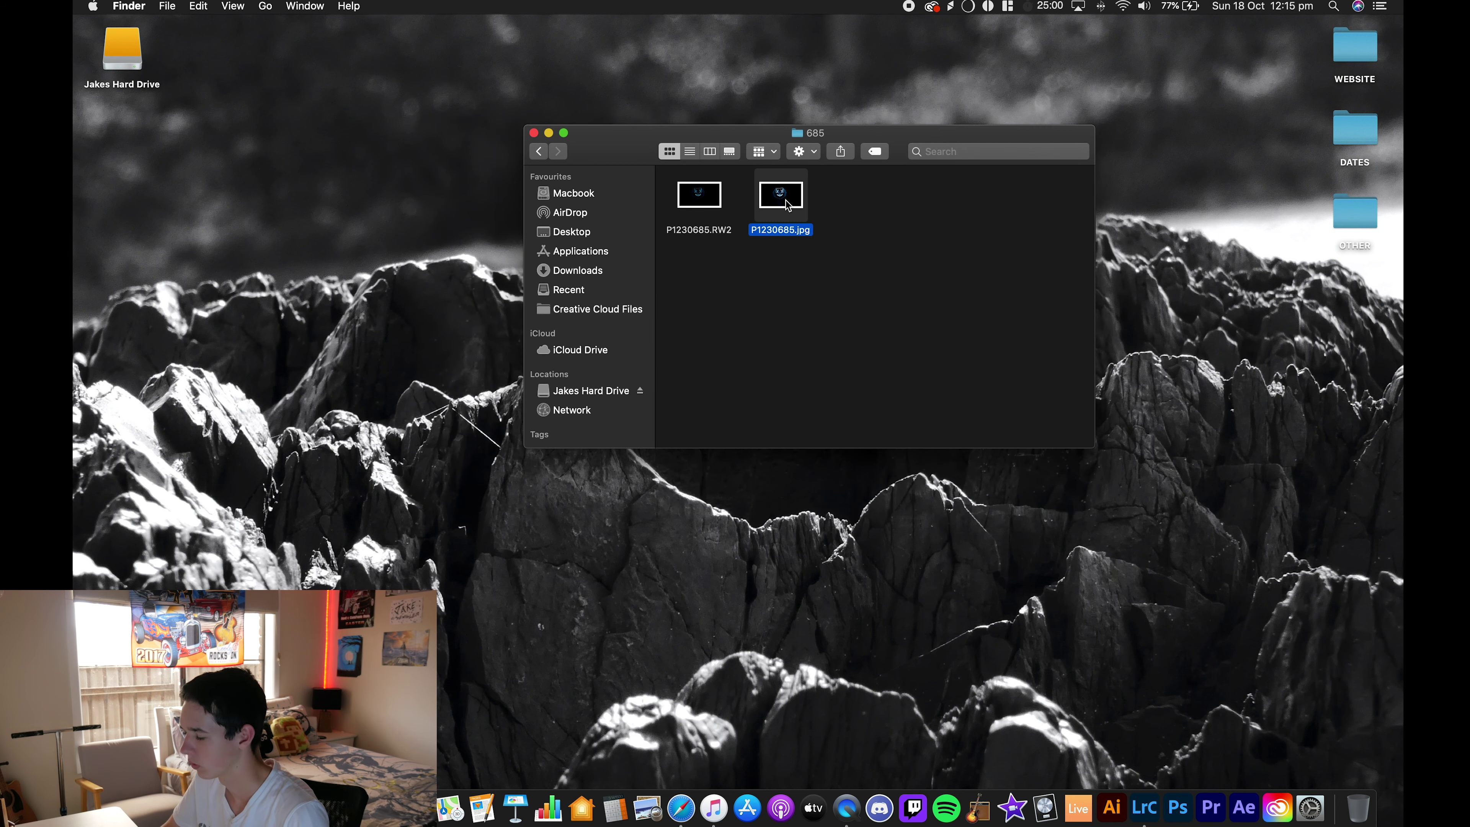
key(space)
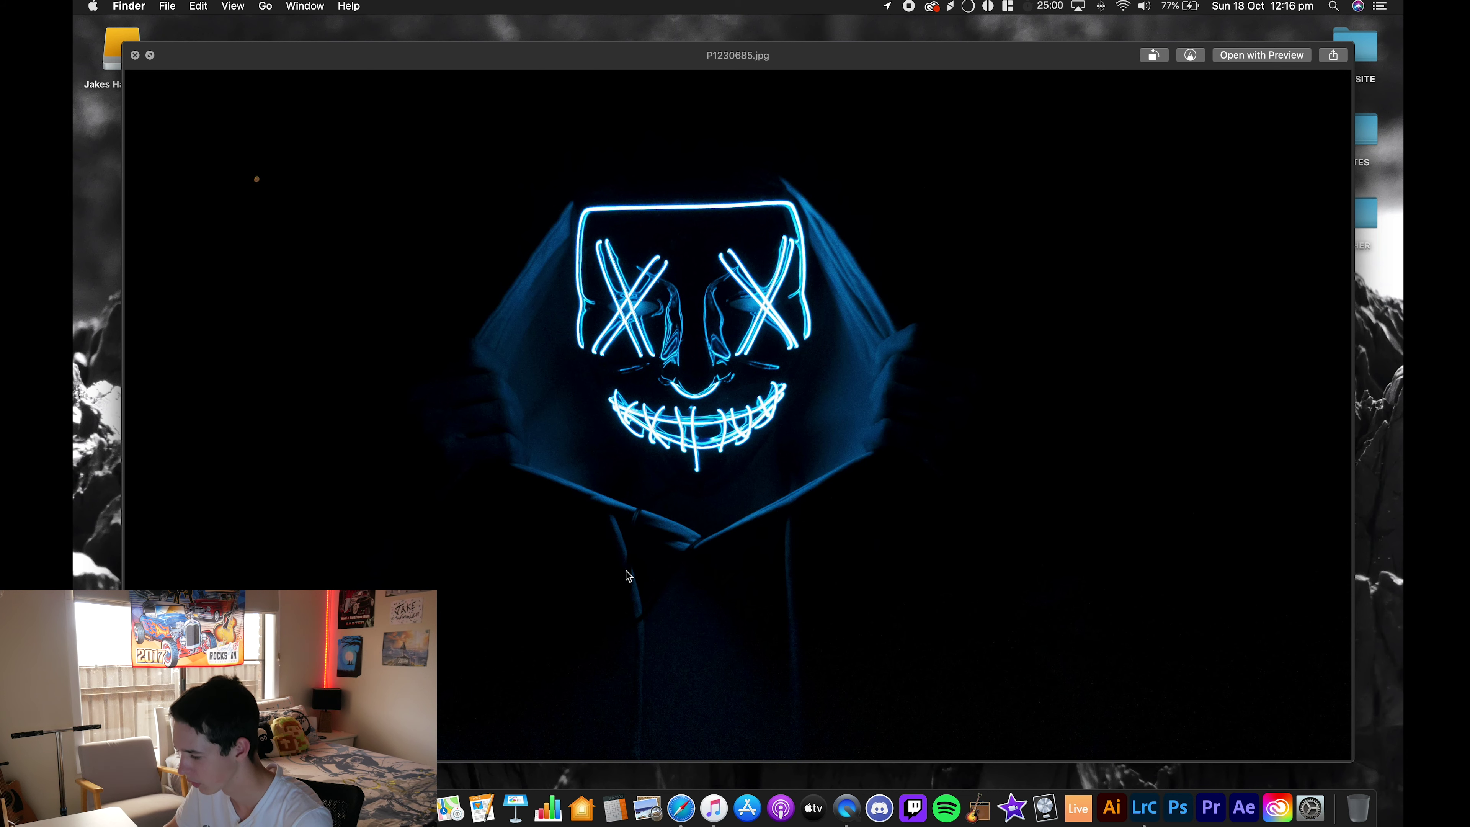
click(135, 55)
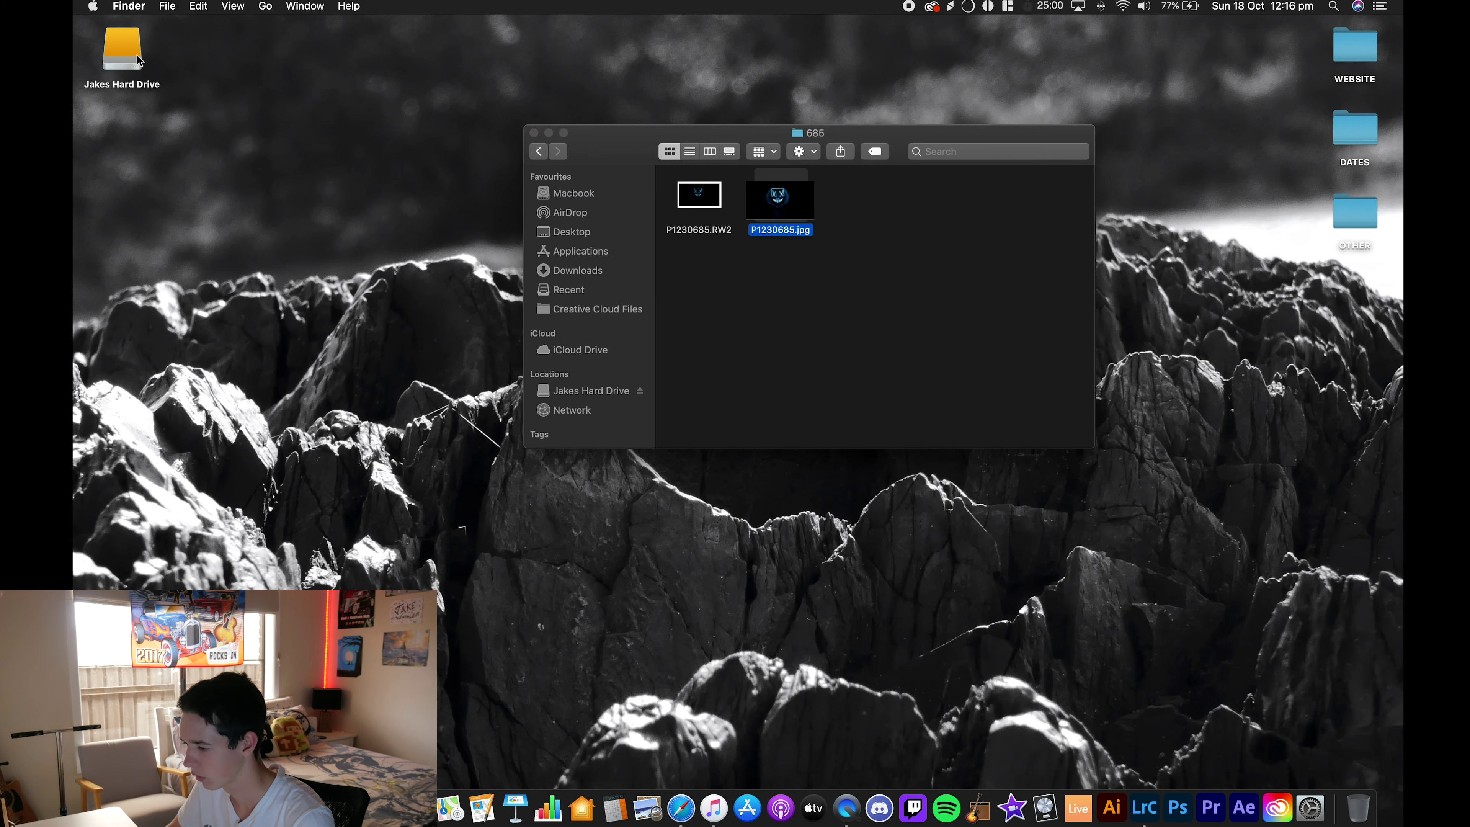
right_click(786, 186)
mouse_move(839, 212)
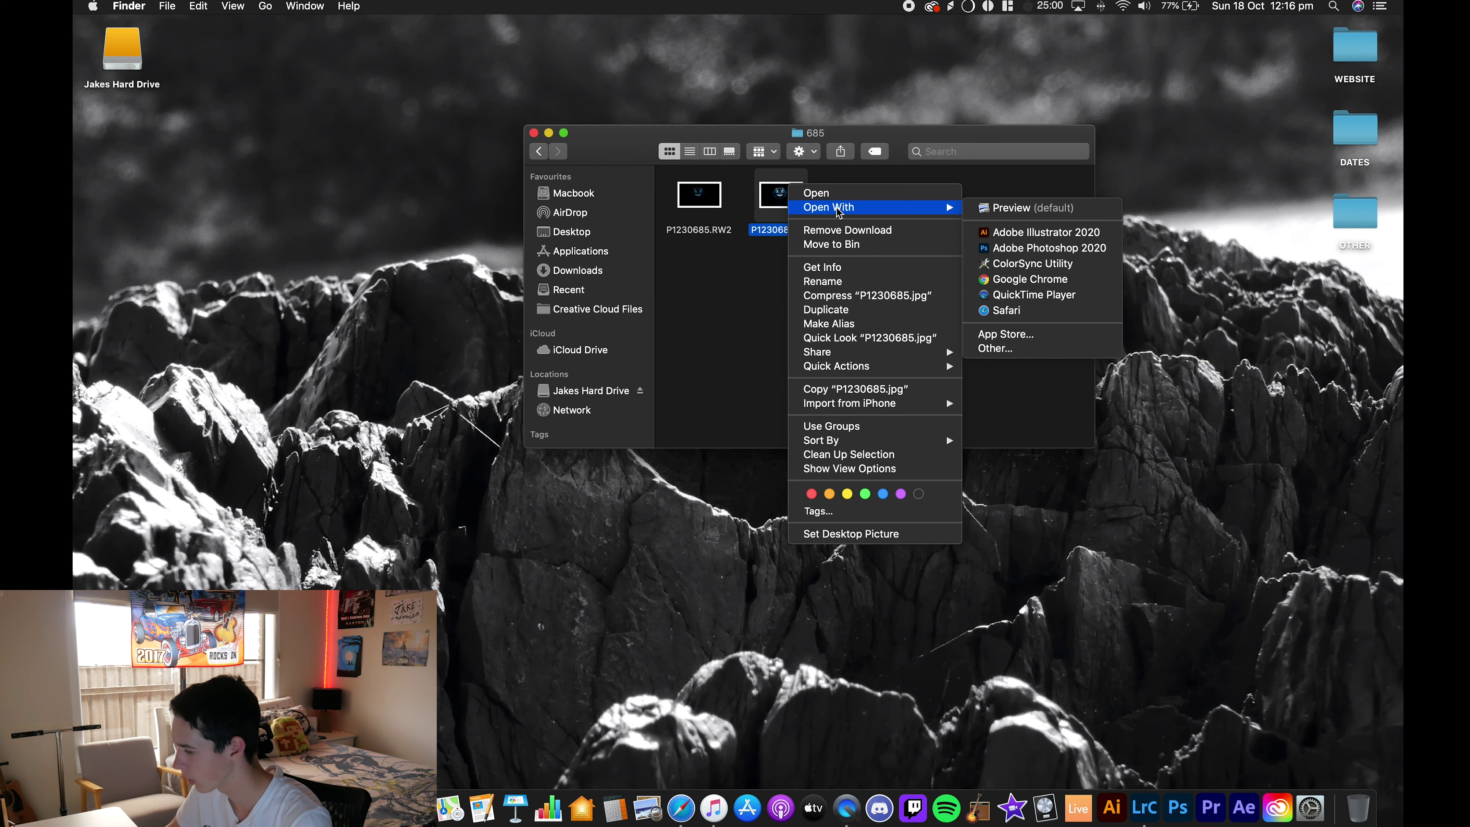
click(1013, 247)
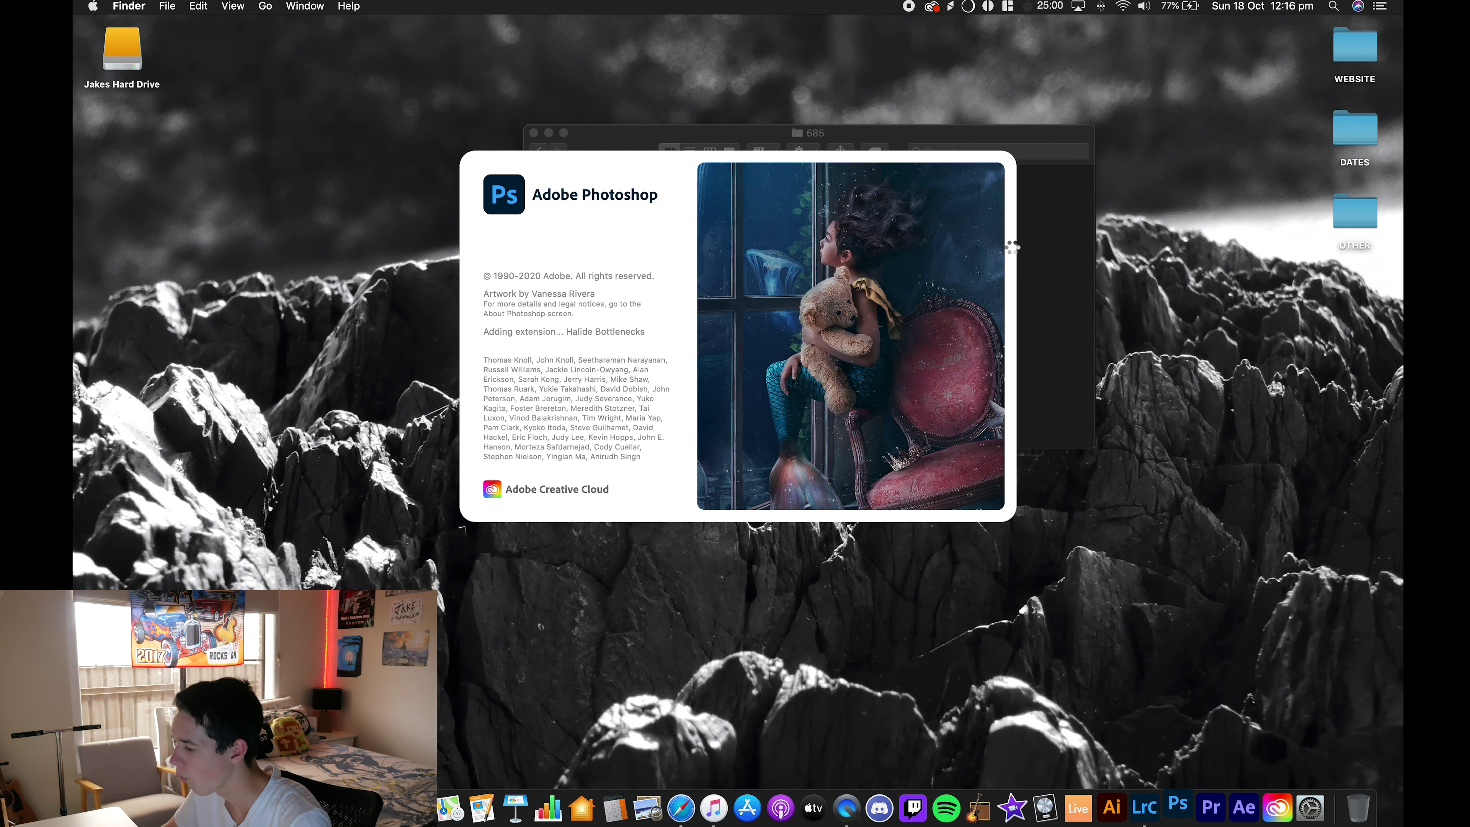
key(ctrl+Up)
click(1107, 181)
drag(1107, 181, 1378, 51)
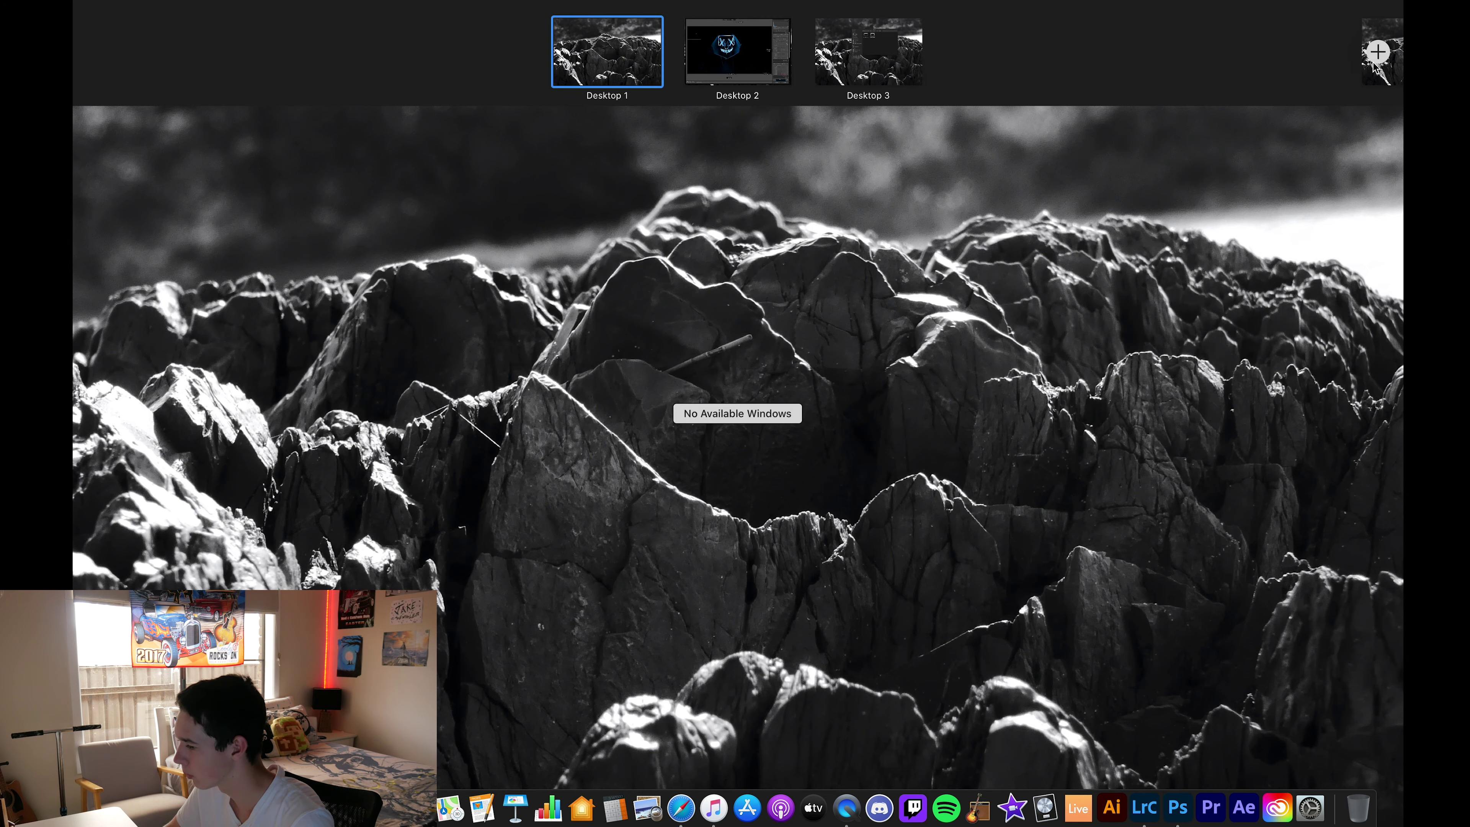
click(863, 60)
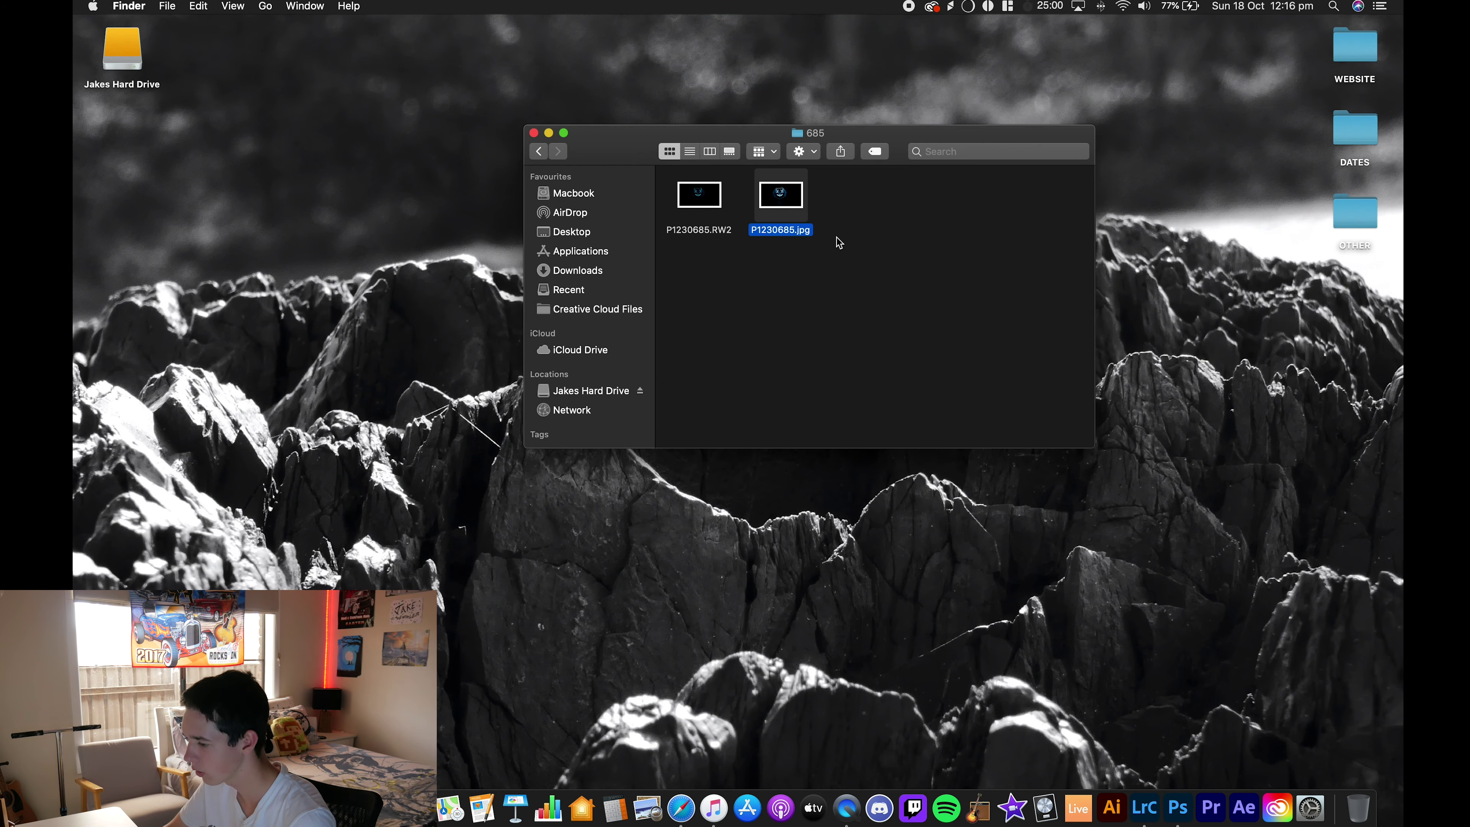
key(super+o)
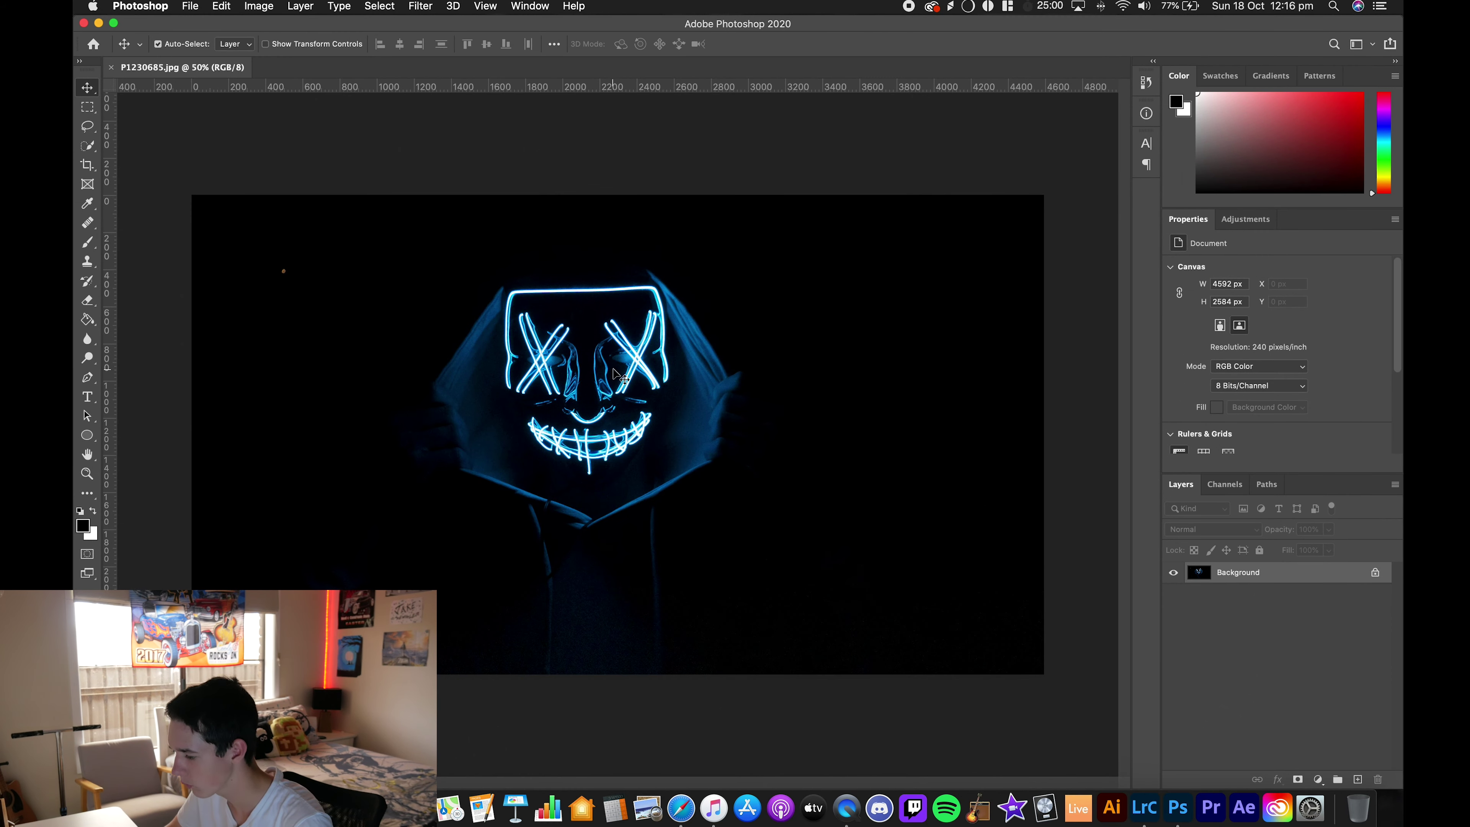
scroll(579, 430, up, 2)
scroll(574, 429, down, 3)
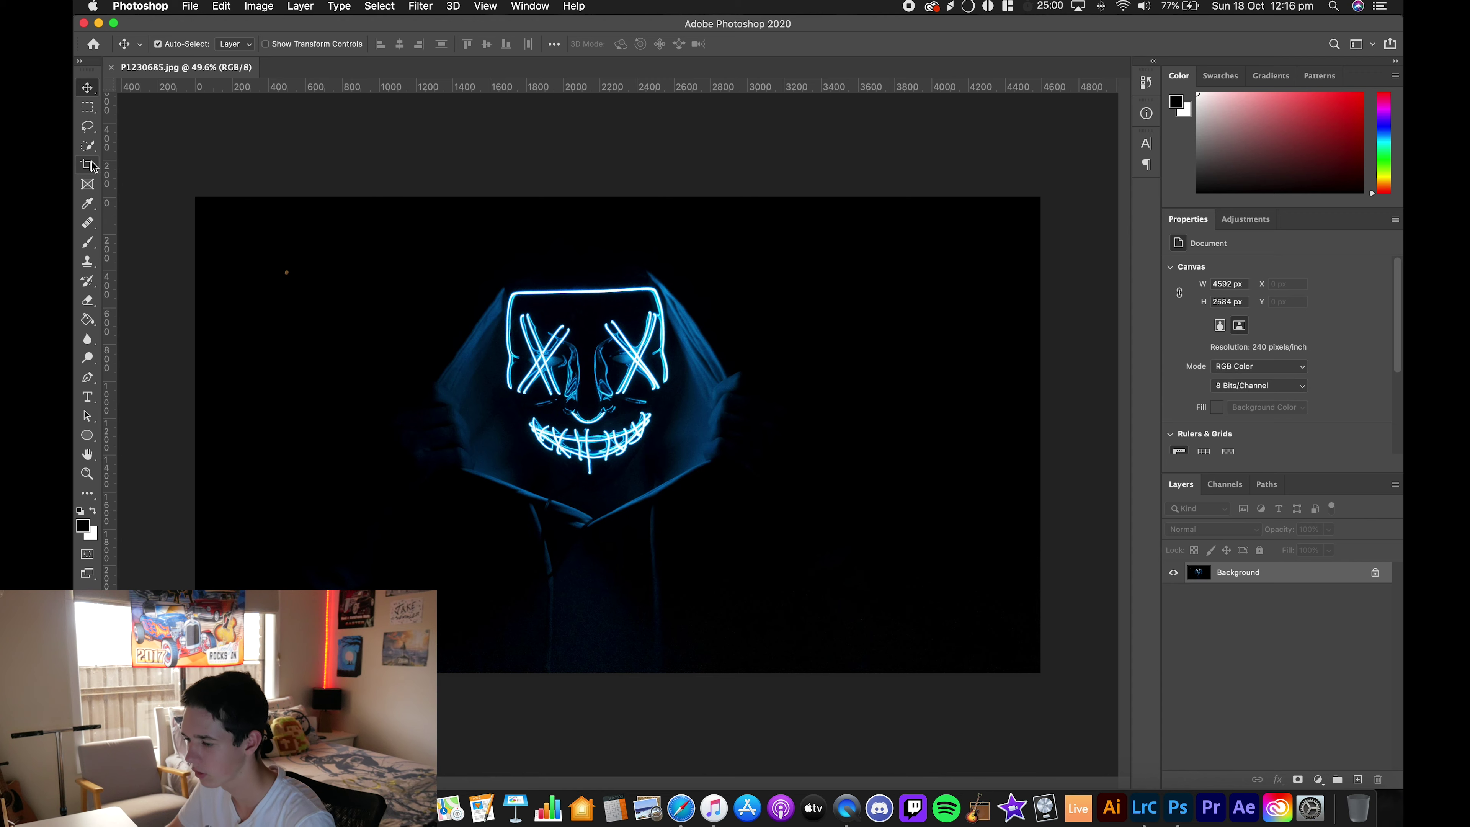
Step: Switch to Finder, open the 680 folder, and examine the raw P1230680.RW2 and its edited P1230680.jpg
key(super+h)
click(539, 152)
scroll(821, 317, up, 3)
double_click(869, 299)
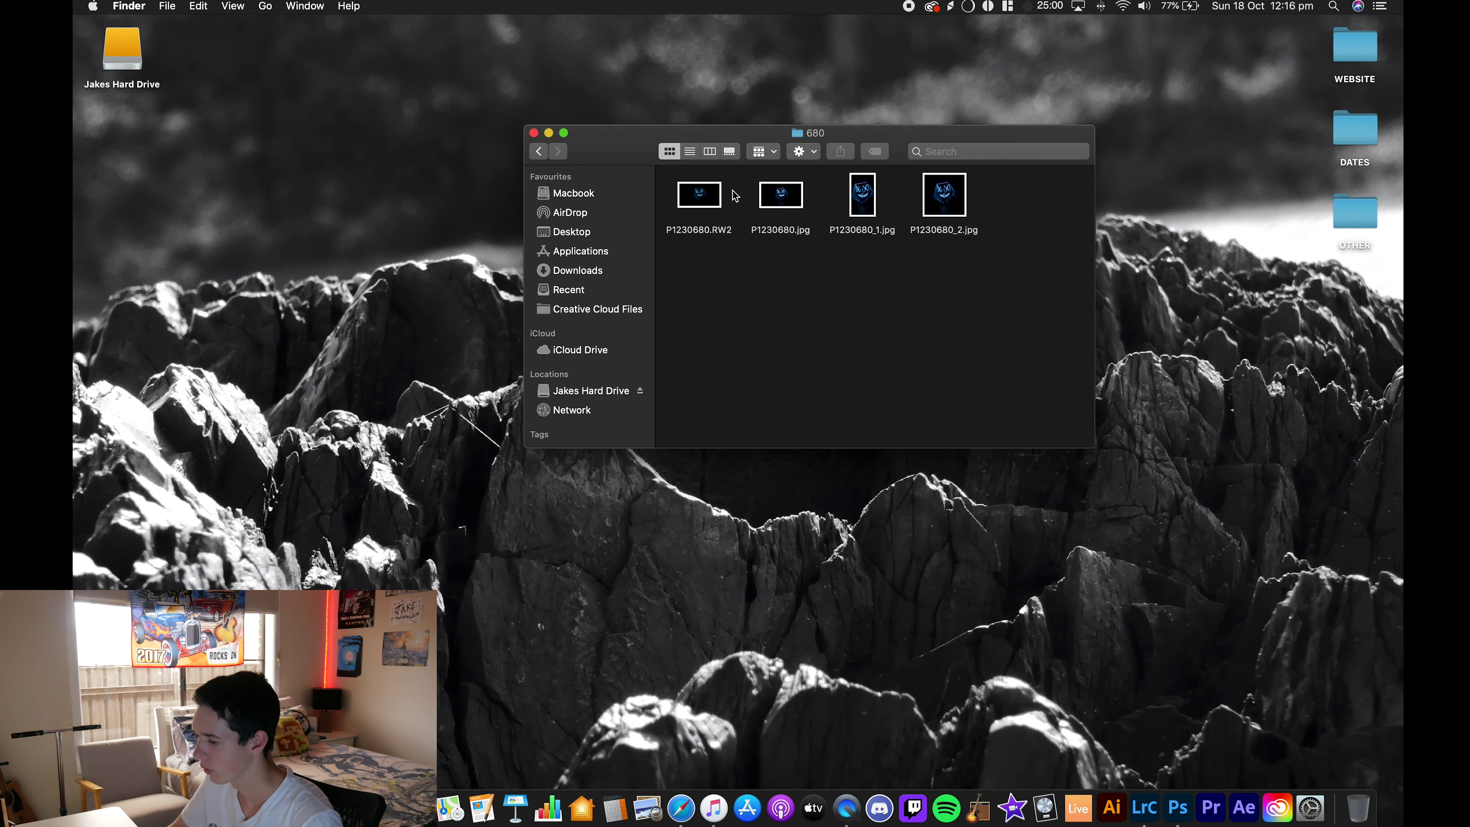
click(717, 196)
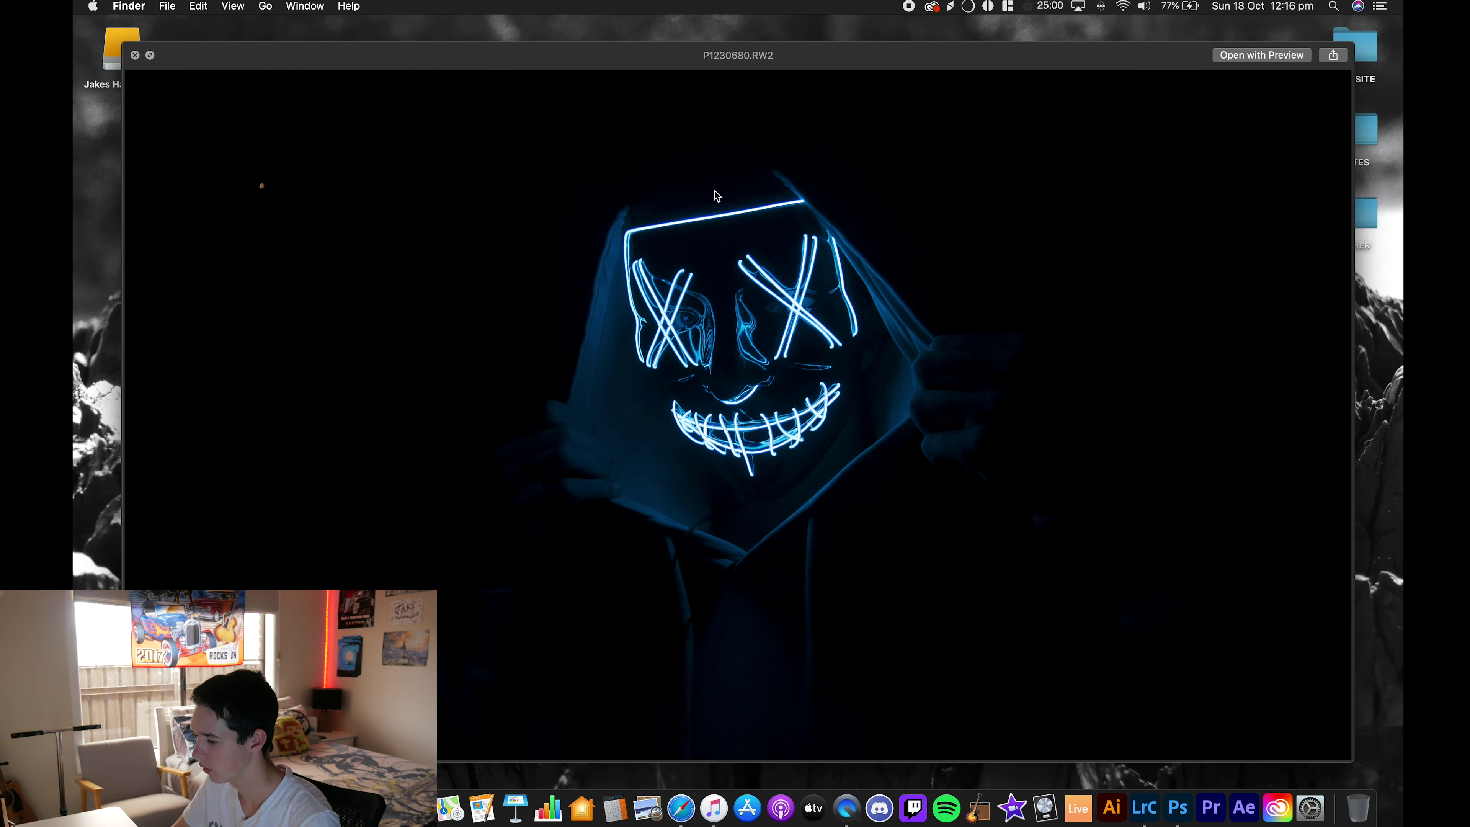
key(space)
click(778, 196)
key(space)
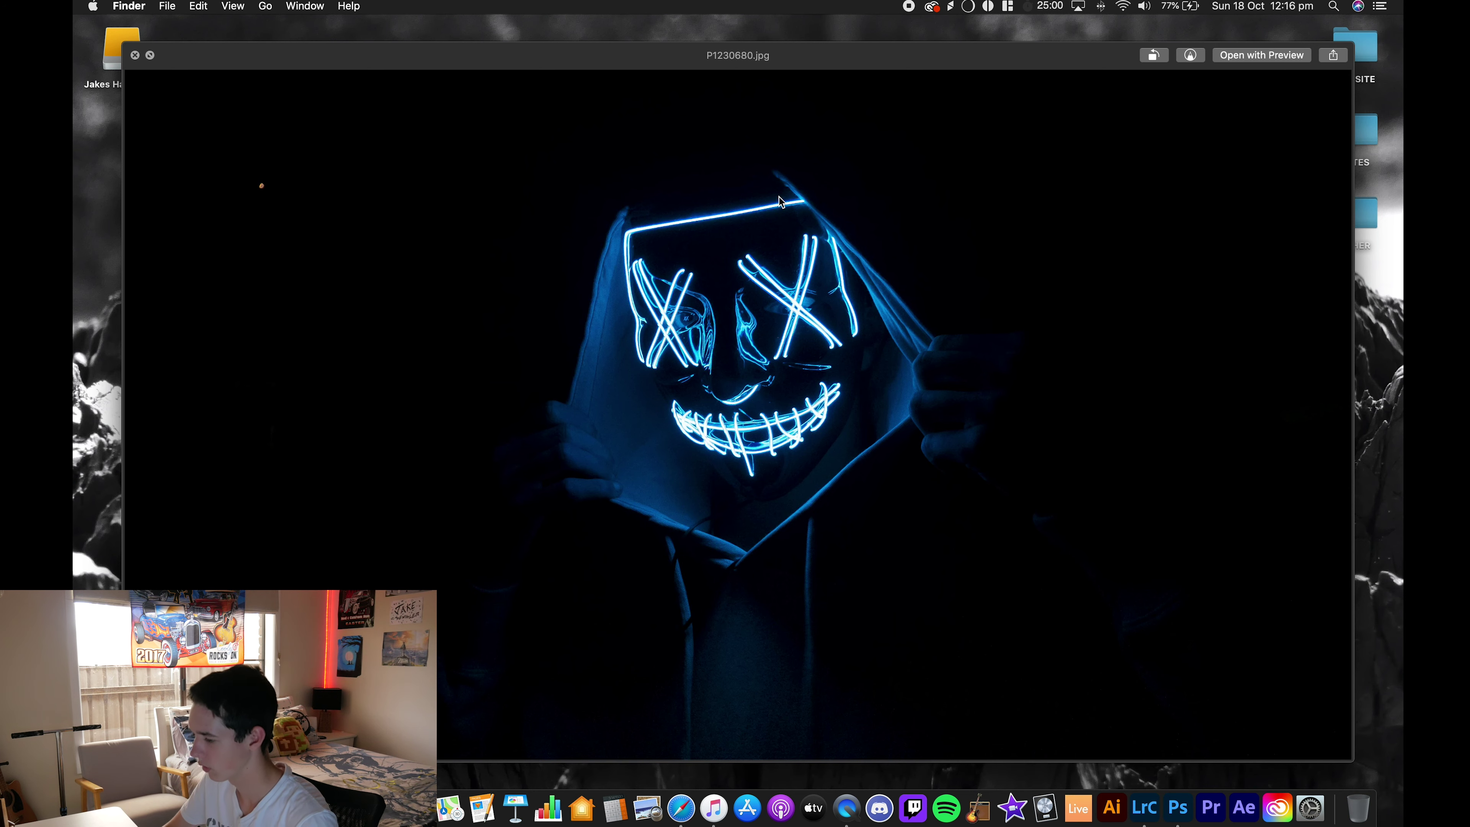
key(space)
Step: Examine the cropped versions P1230680_1.jpg and P1230680_2.jpg, and leave the 680 folder
click(862, 210)
key(space)
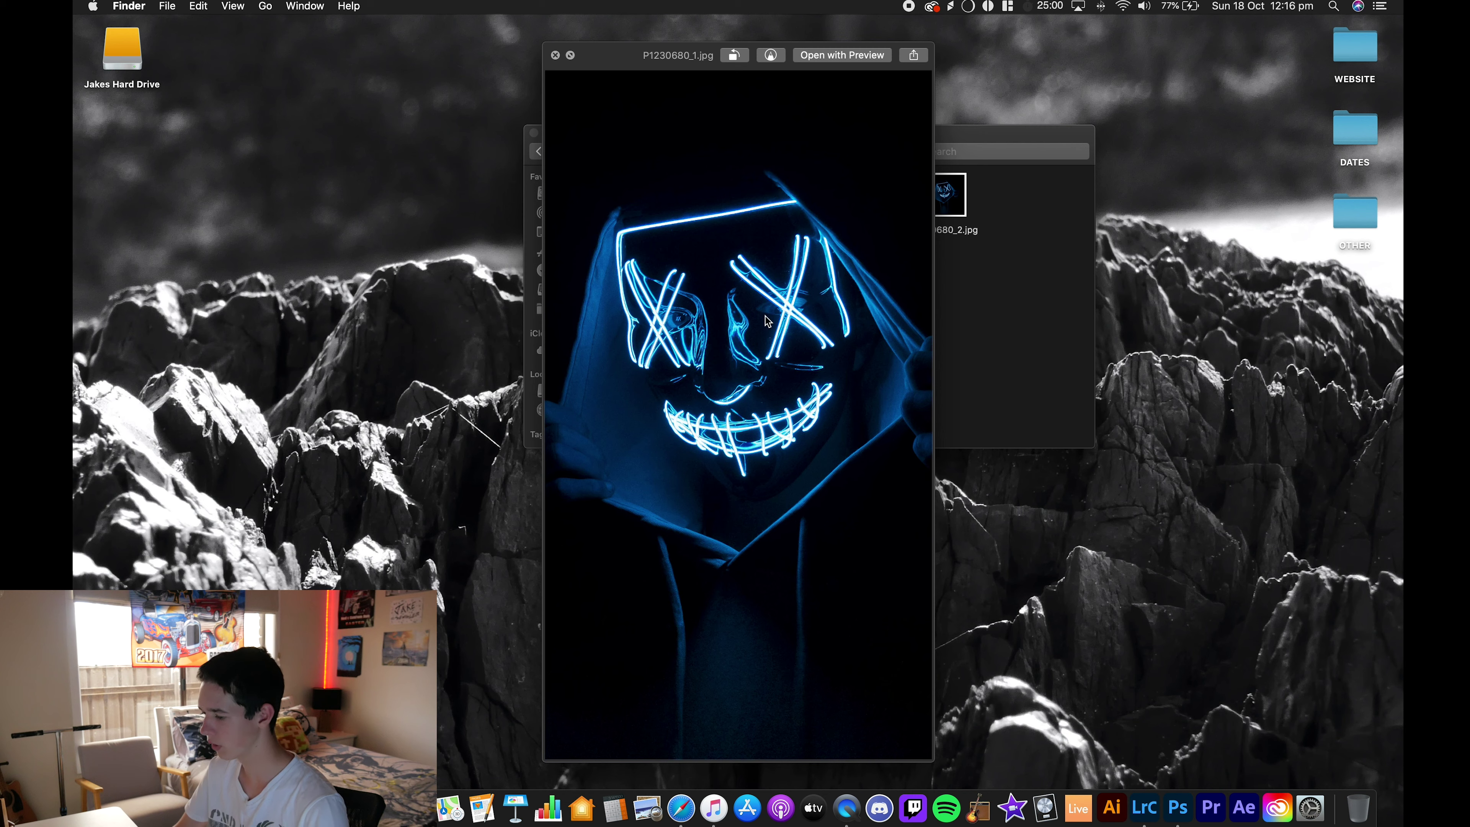
key(space)
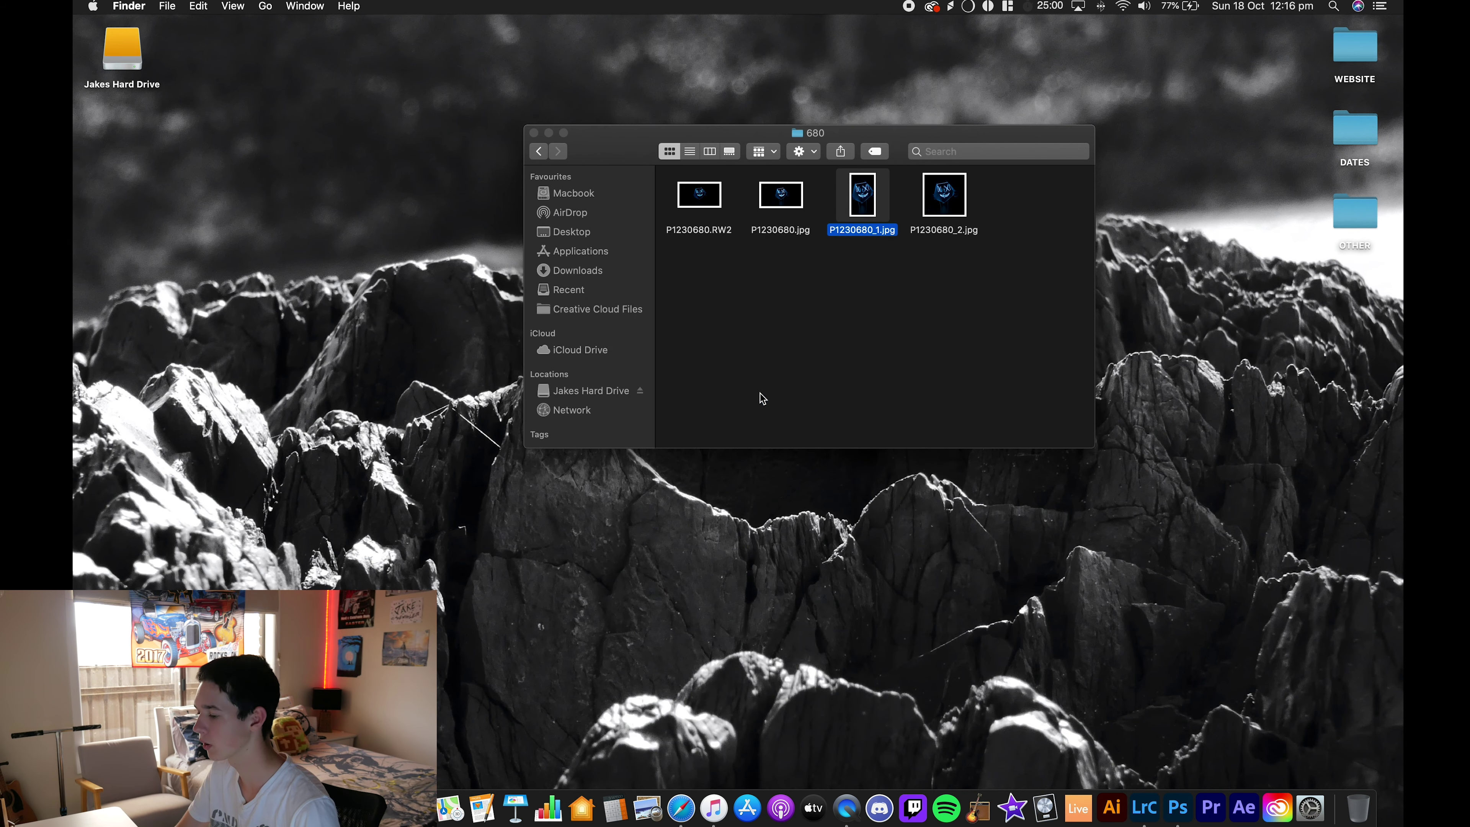
click(948, 200)
key(space)
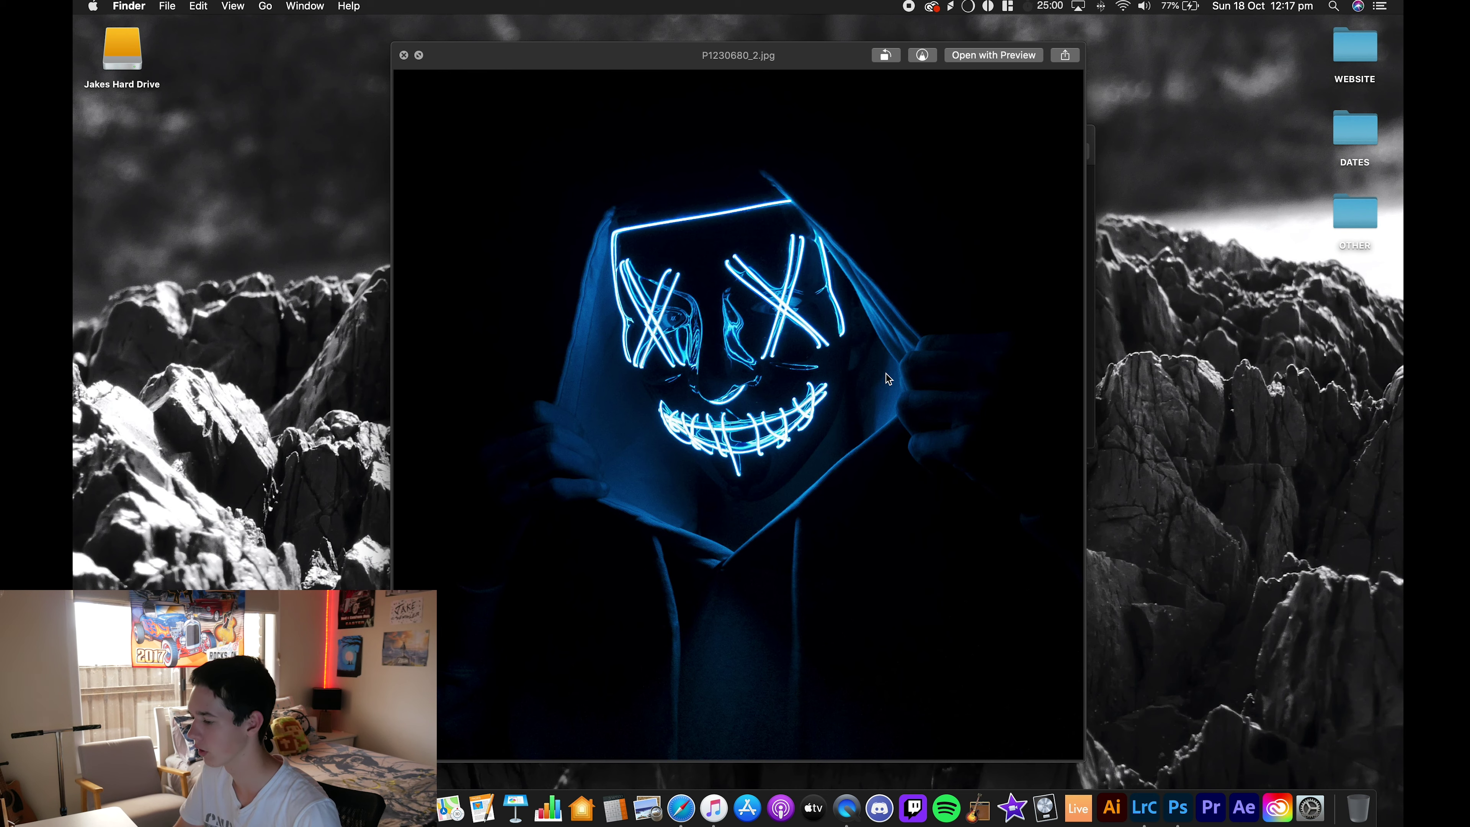
key(space)
click(542, 153)
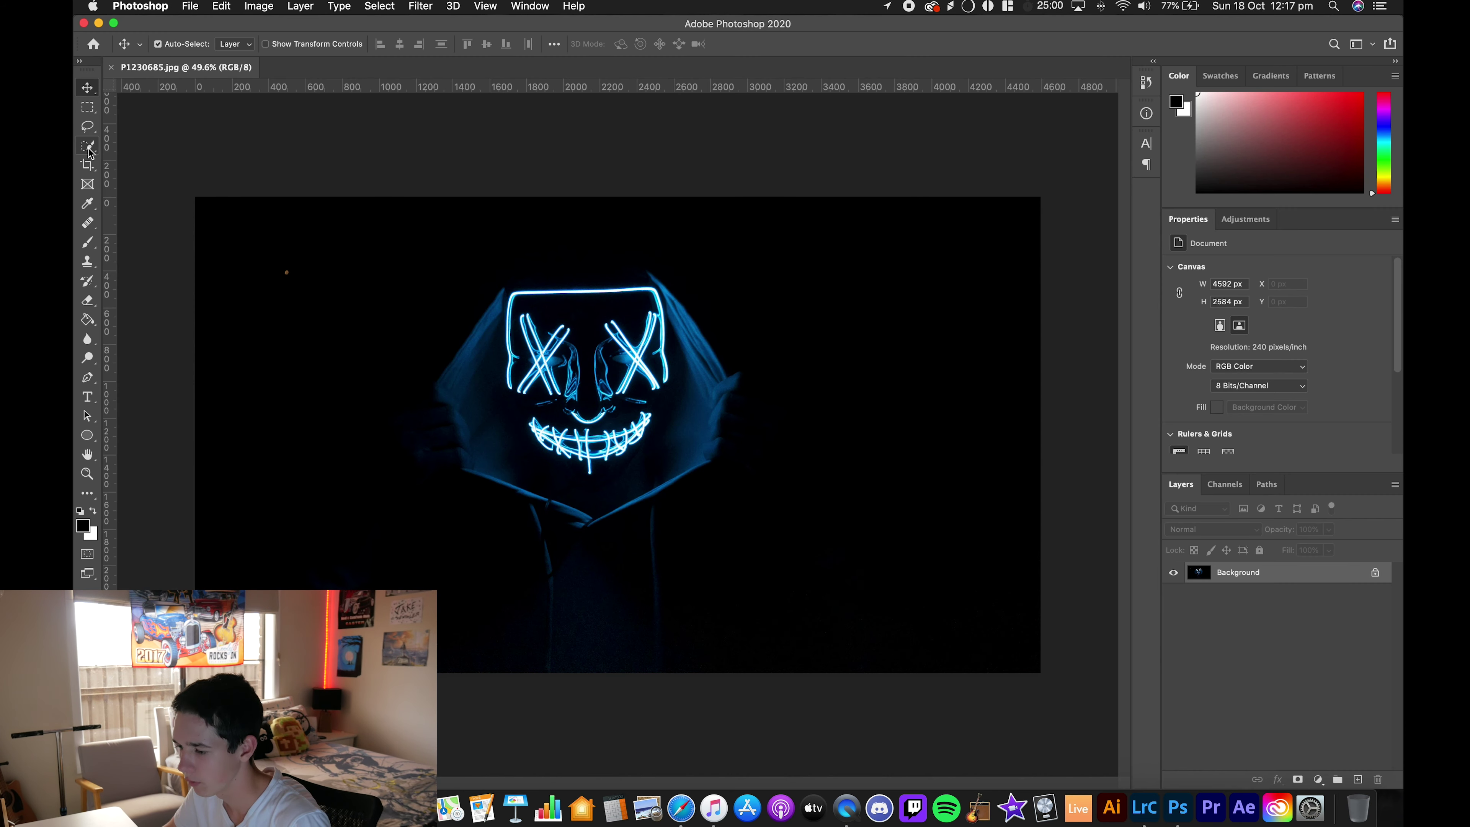
Step: In Photoshop, crop P1230685.jpg at its original ratio to about 3922 by 2208 px, centring the mask more closely in the frame
click(87, 166)
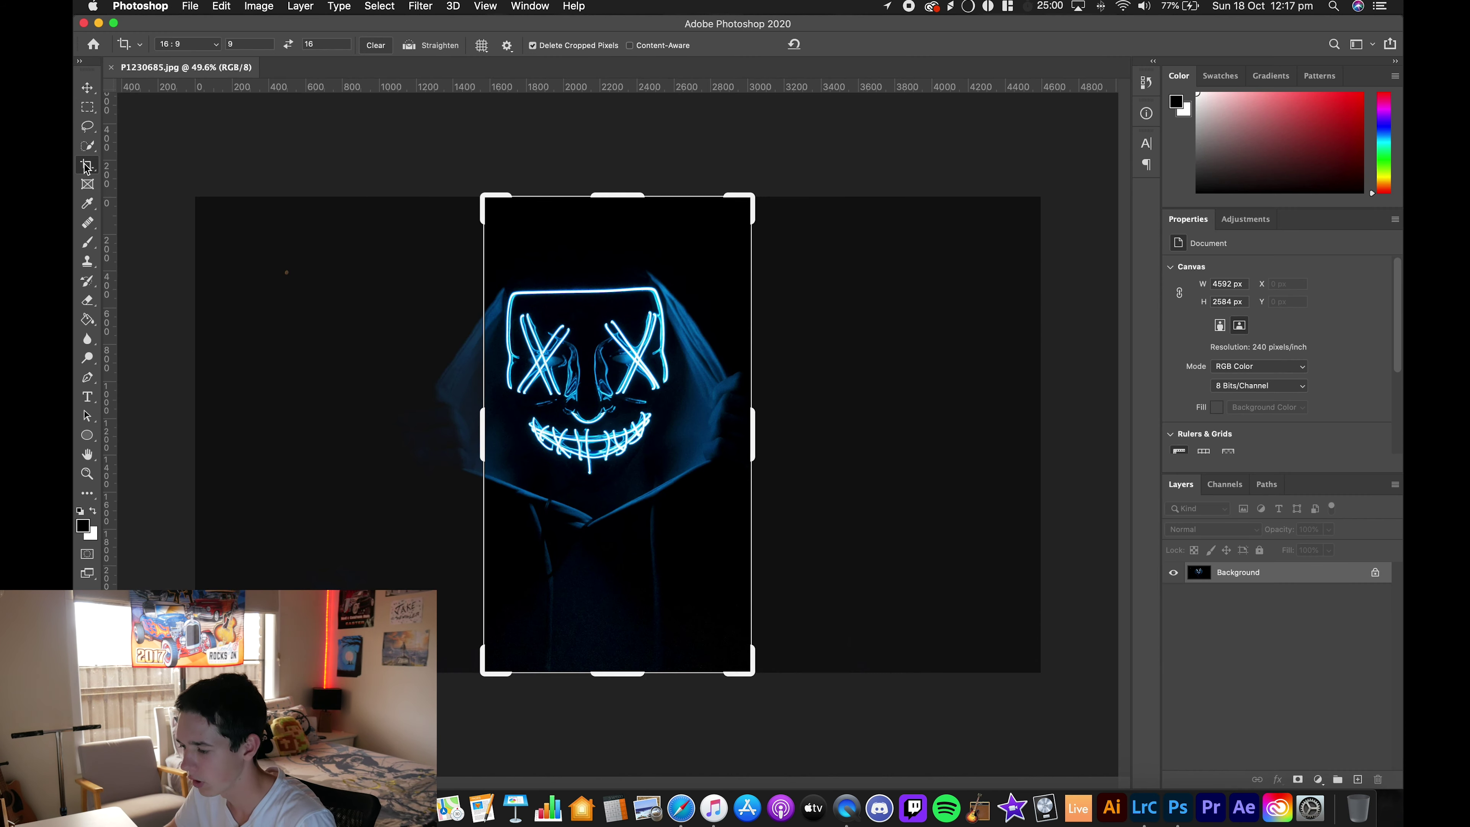
click(196, 44)
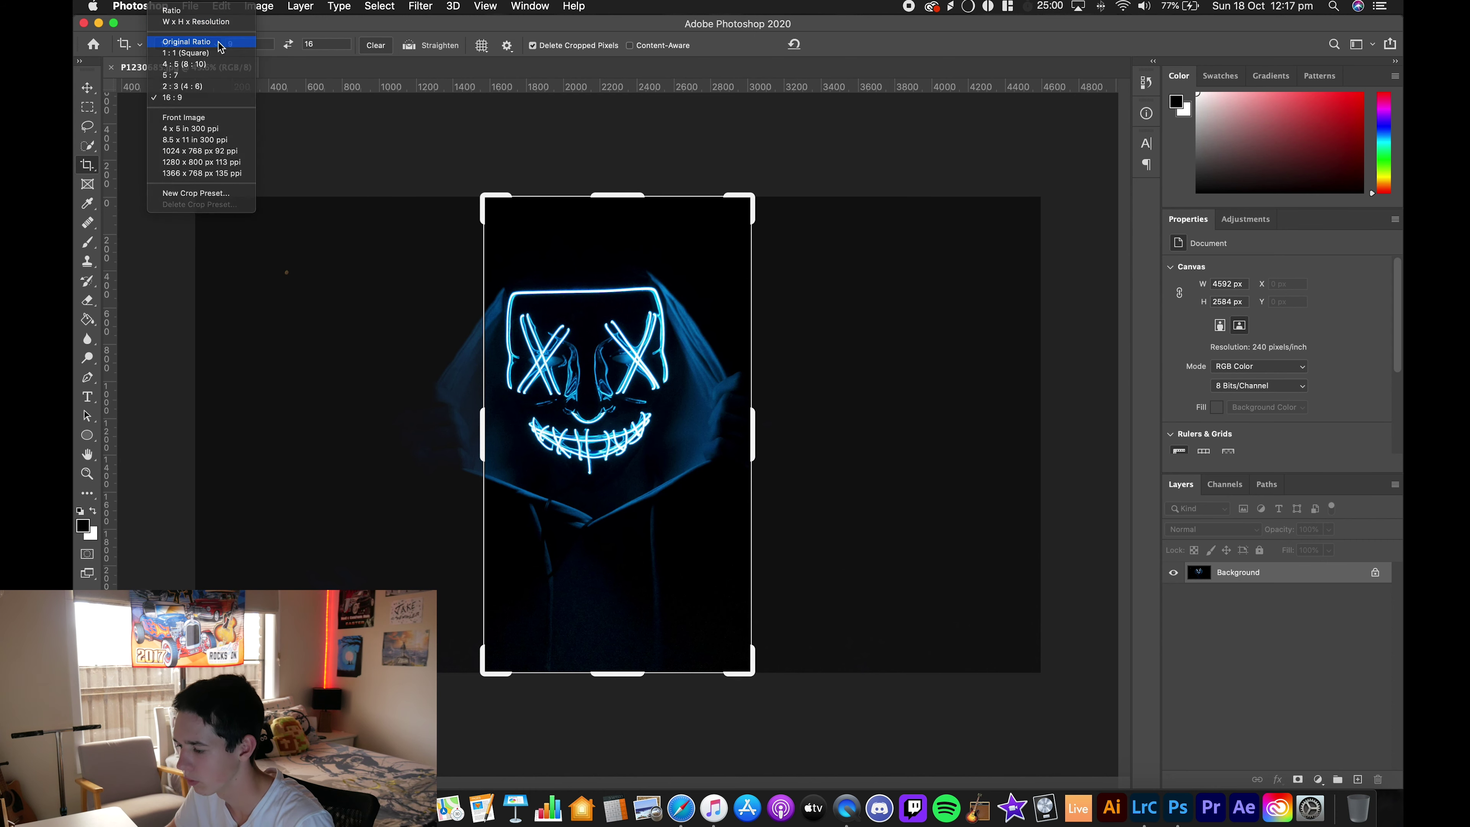
click(219, 43)
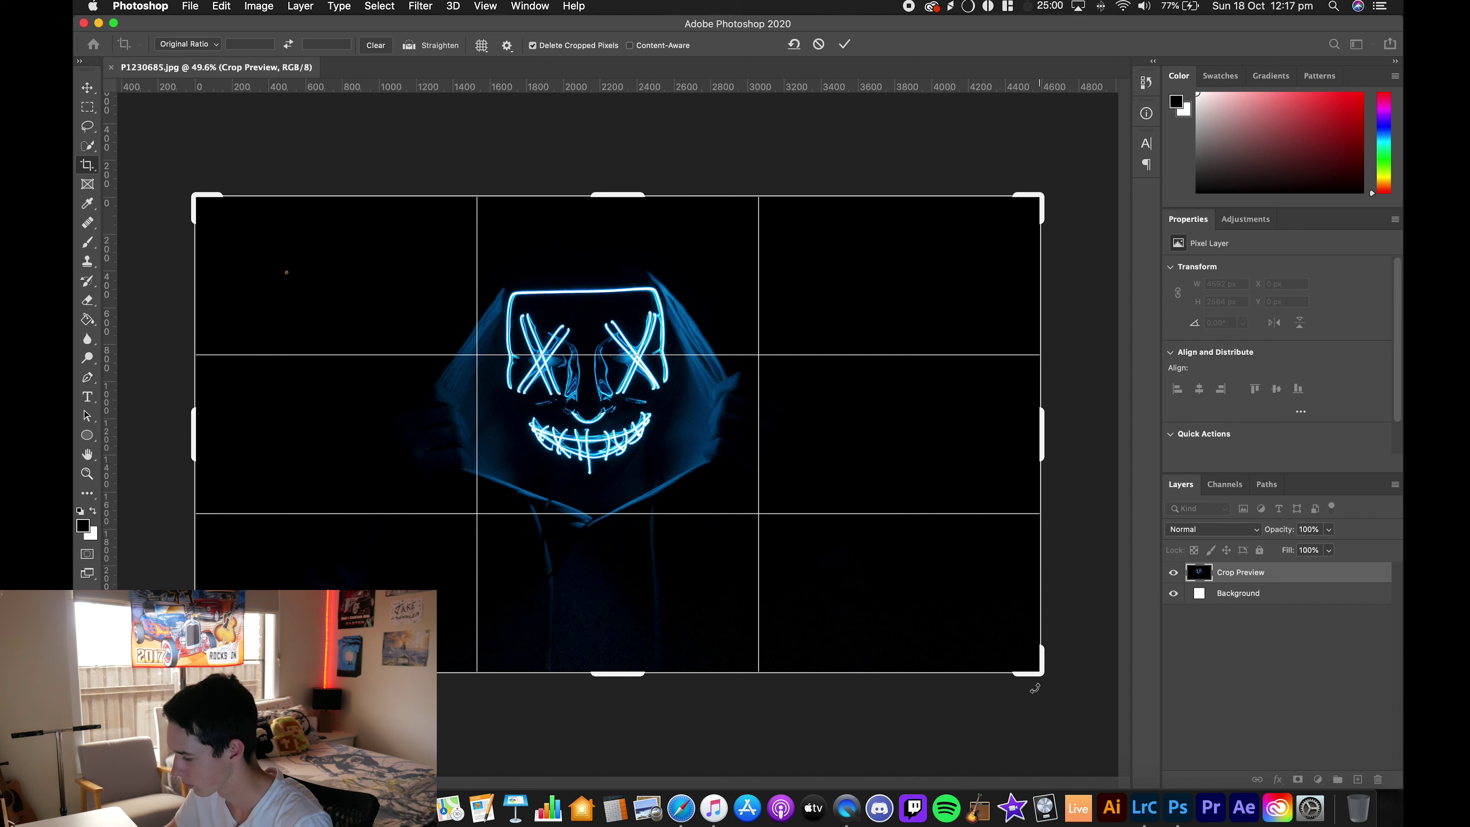
drag(1034, 674, 987, 613)
drag(855, 502, 828, 461)
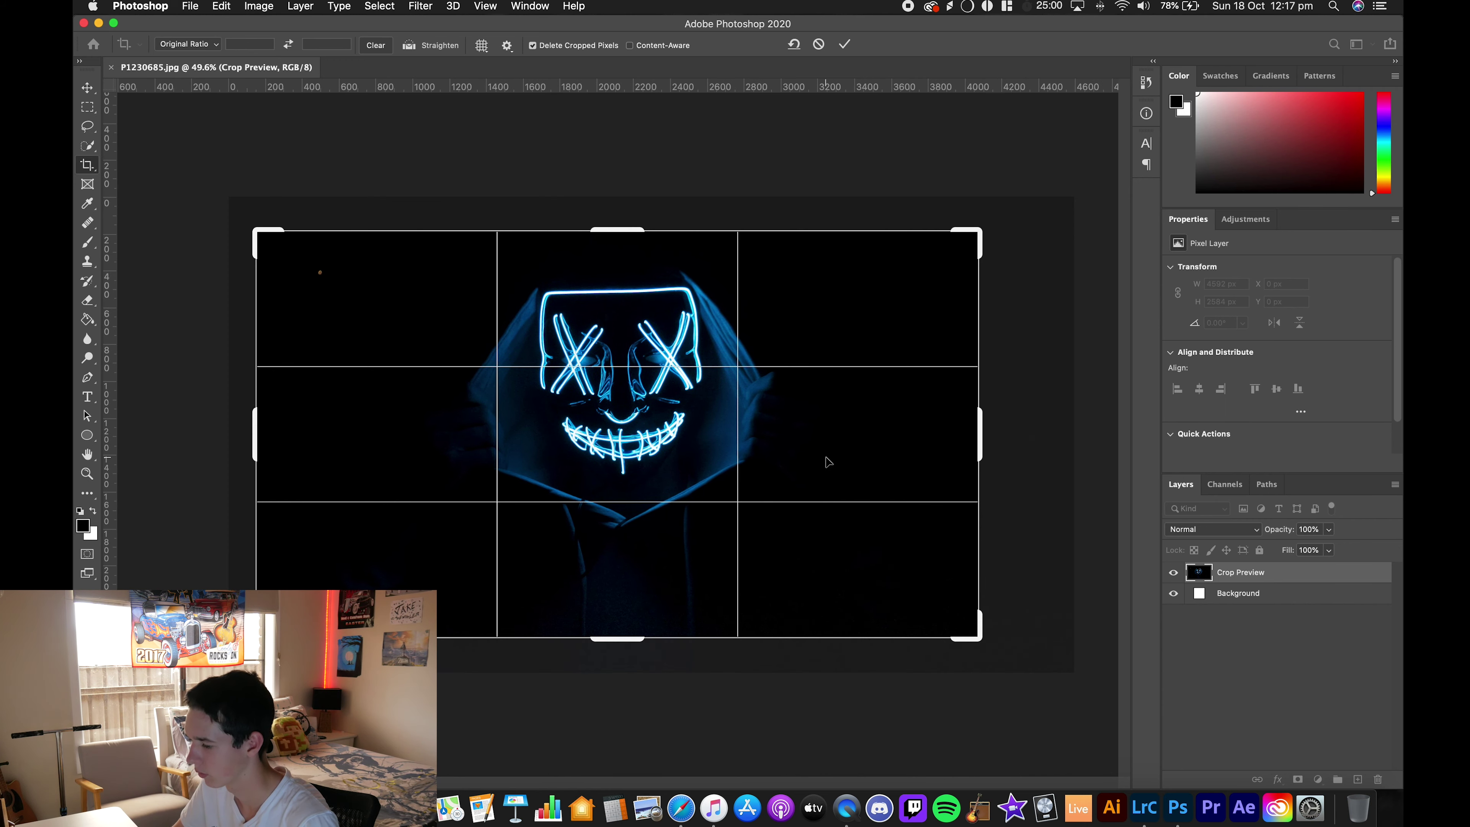
key(Return)
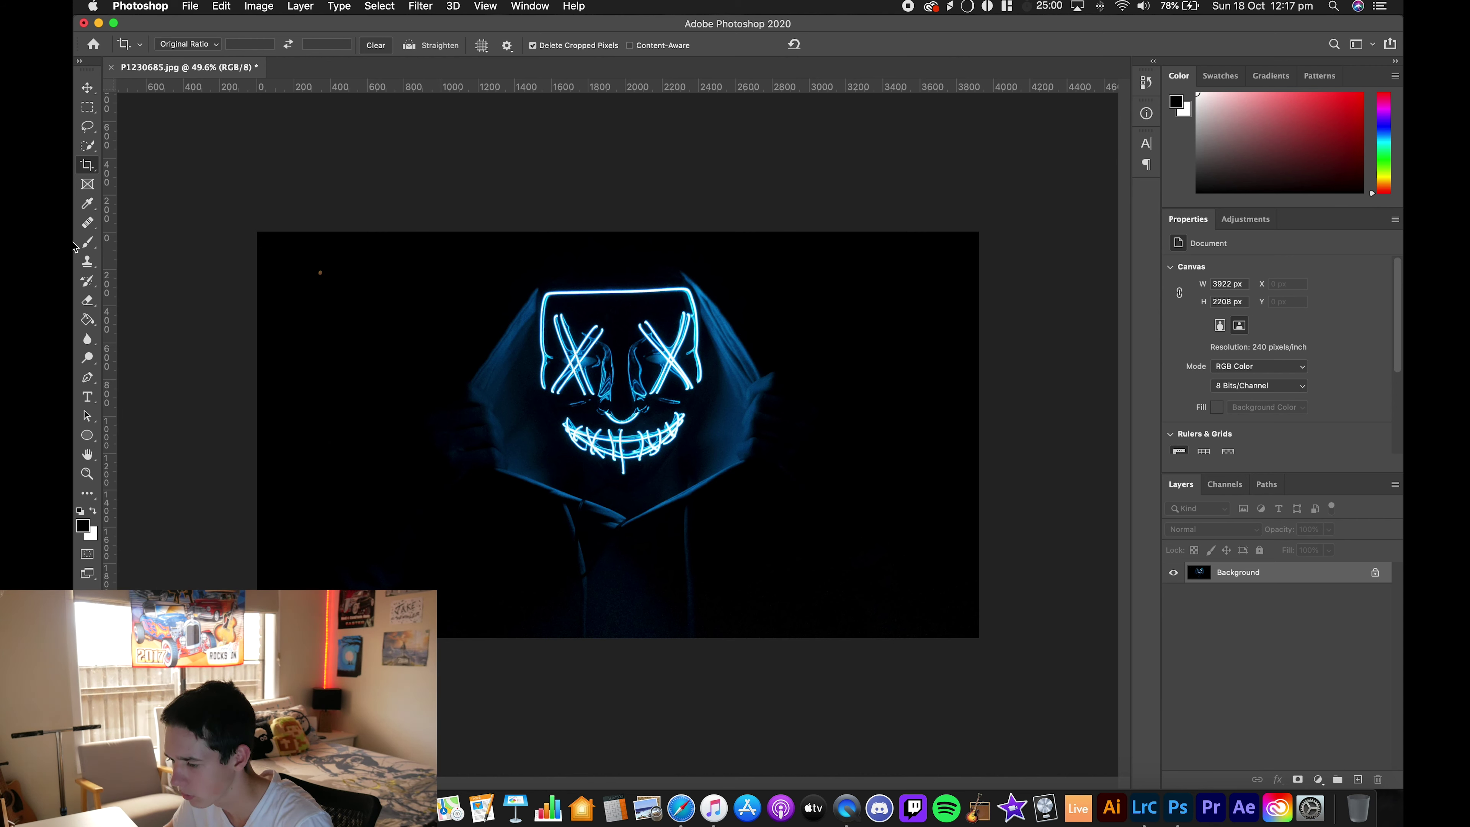
click(89, 224)
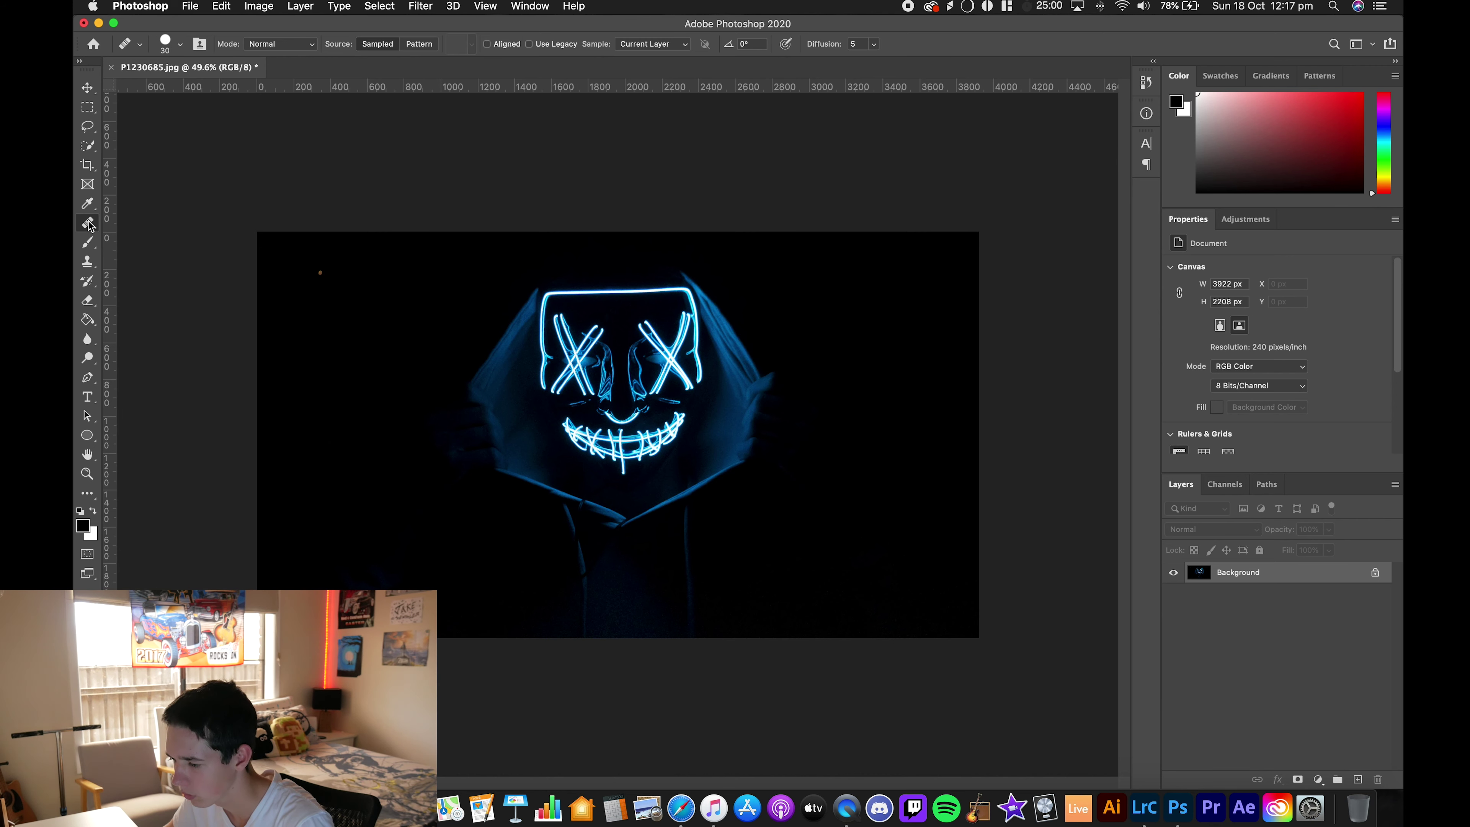
click(325, 274)
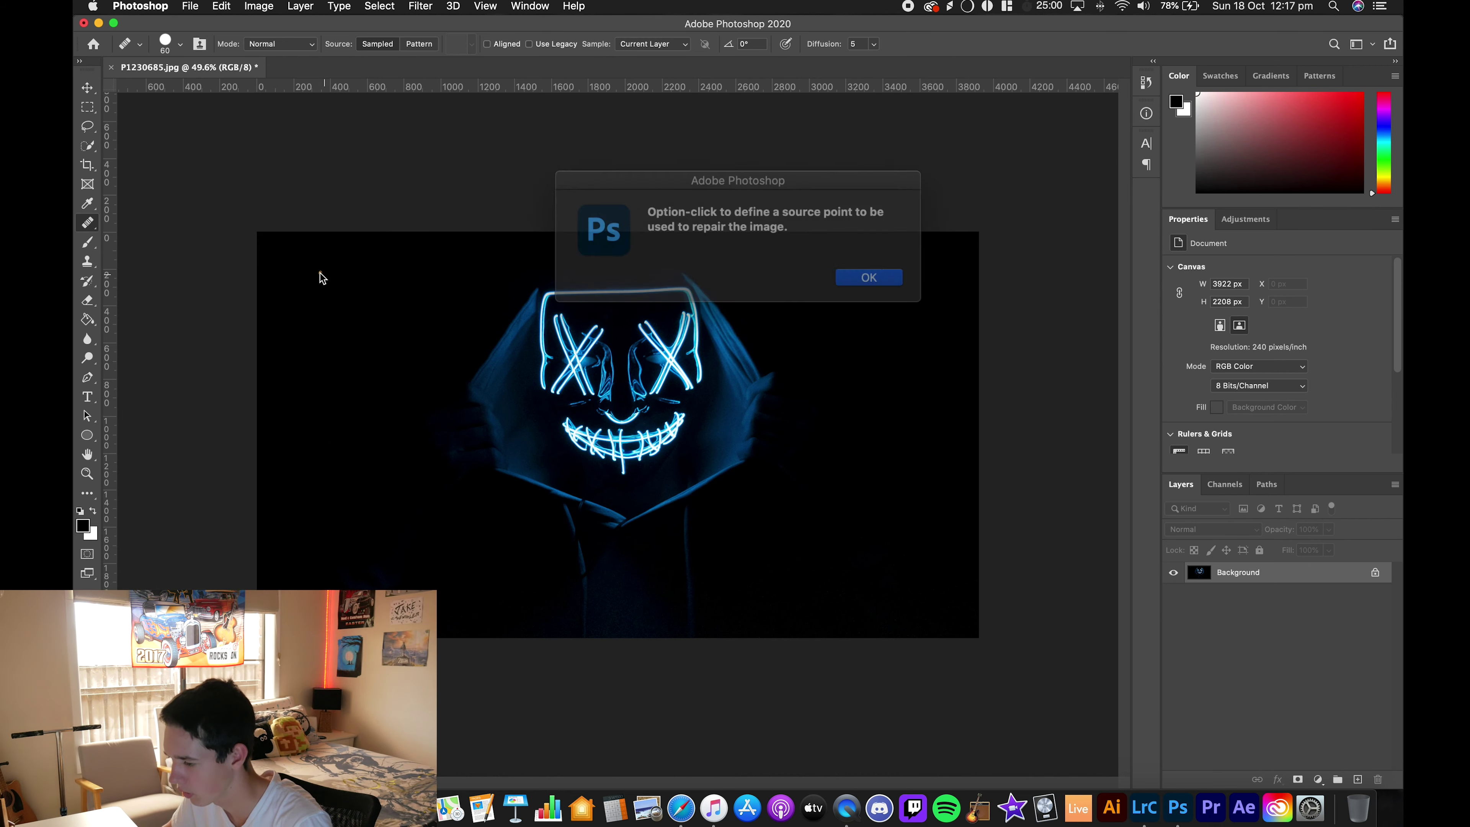
click(848, 272)
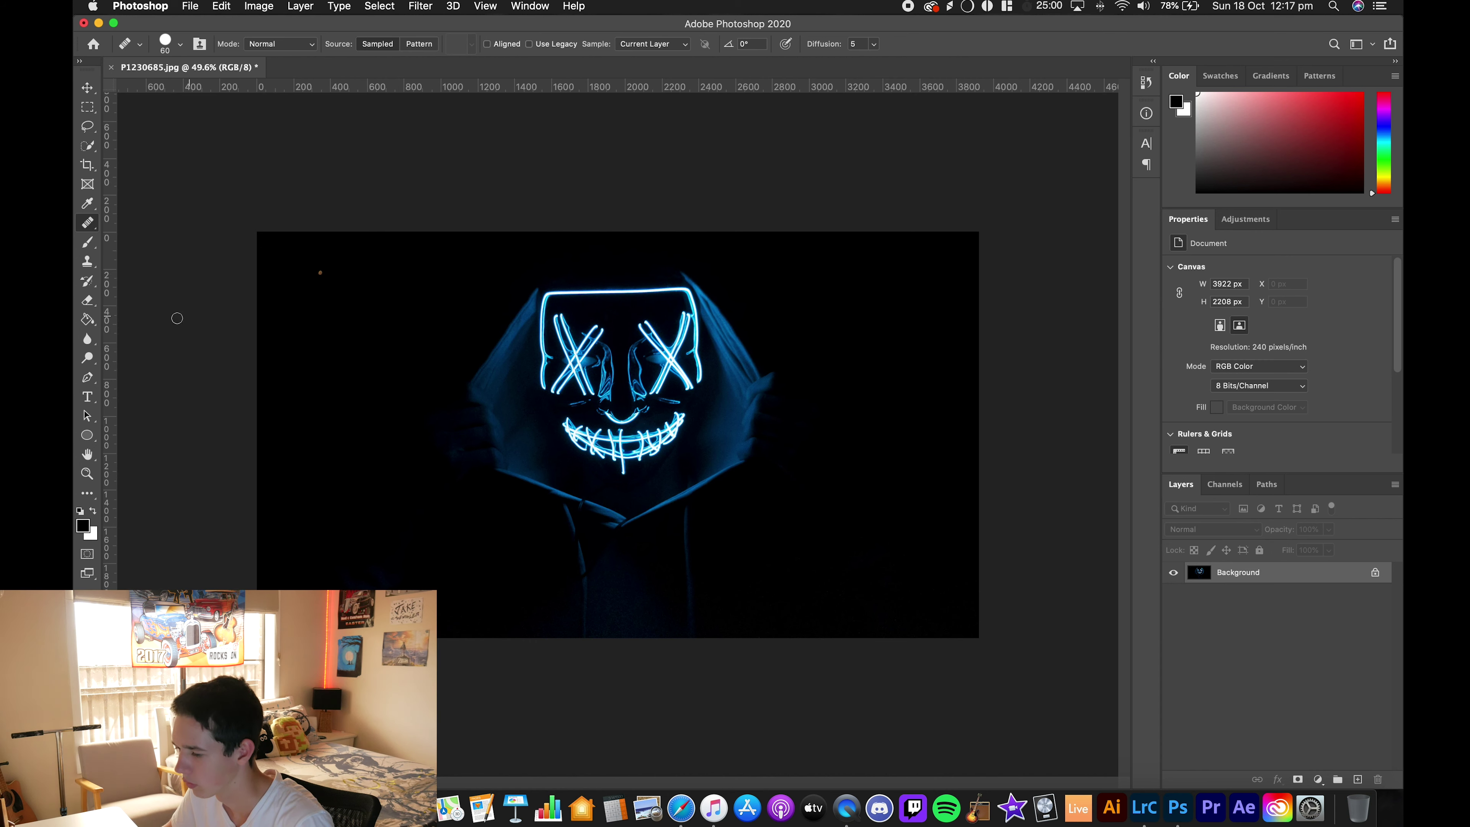
Step: Remove the small bright speck from the dark background beside the mask with the content-aware Spot Healing Brush
right_click(87, 223)
click(143, 222)
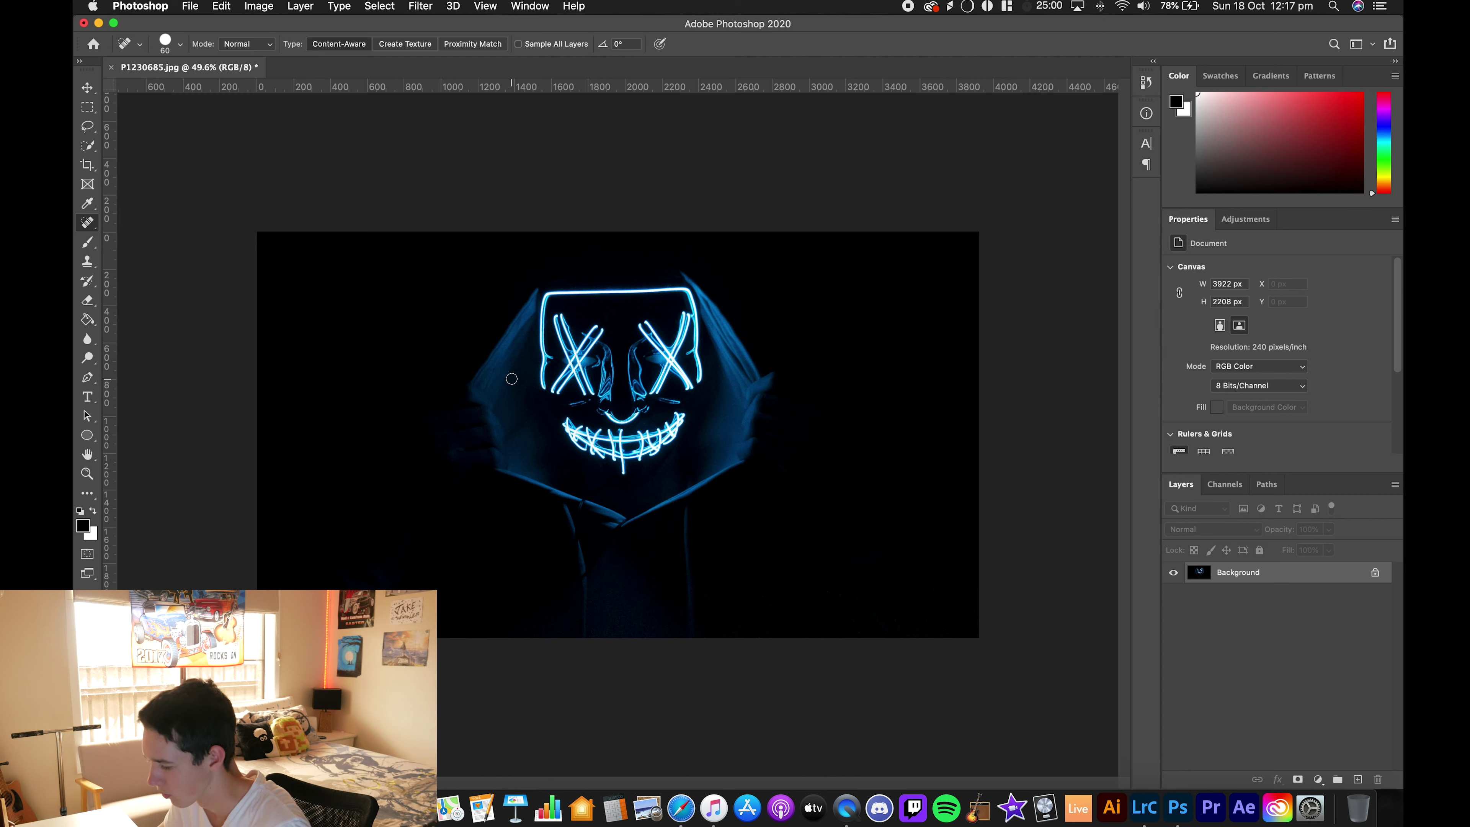
Step: Remove the dark line crossing the hood's lower V-shaped point using the Spot Healing Brush at 25 px
scroll(707, 580, up, 6)
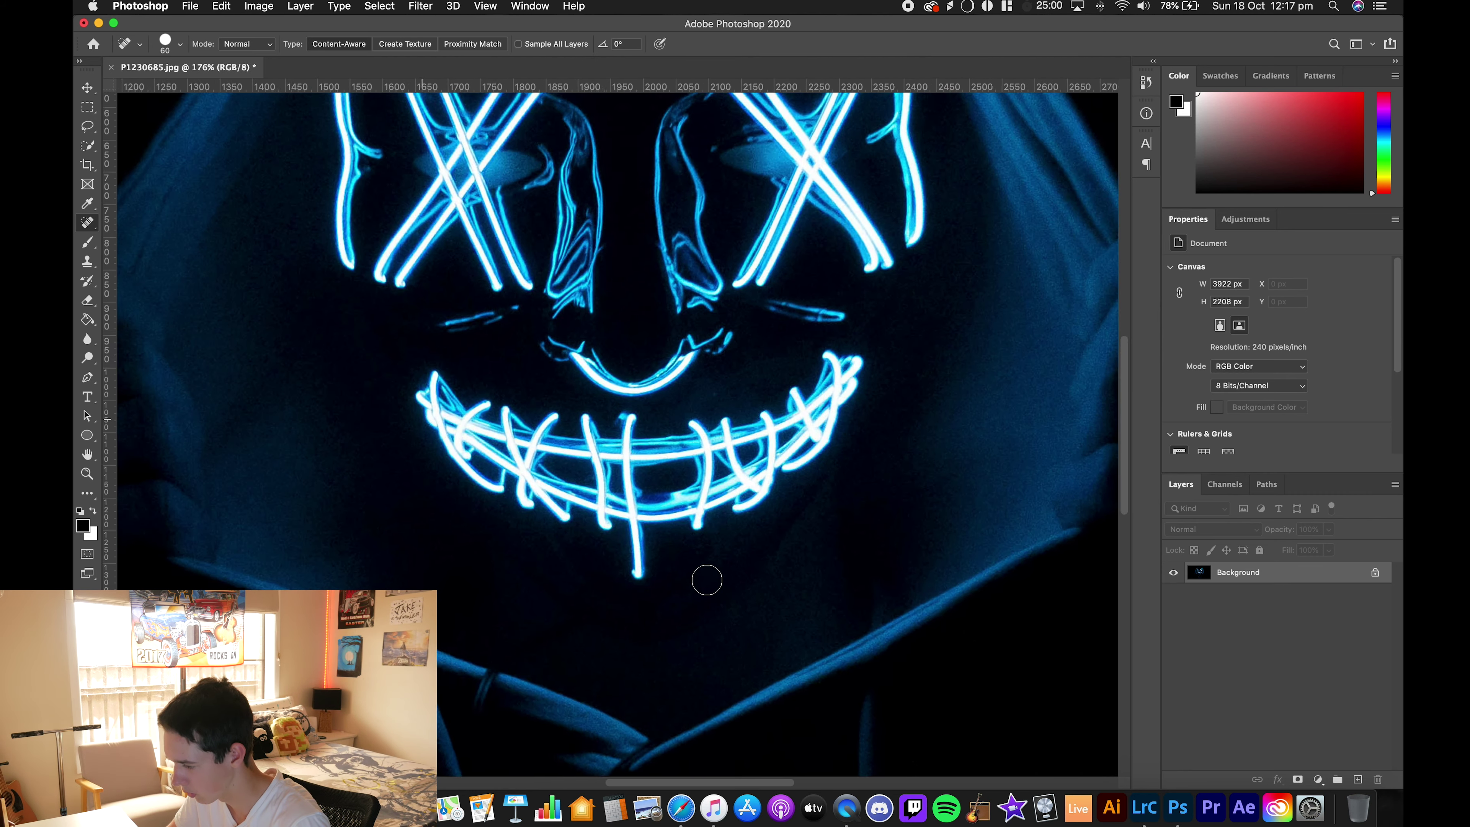
scroll(707, 579, down, 5)
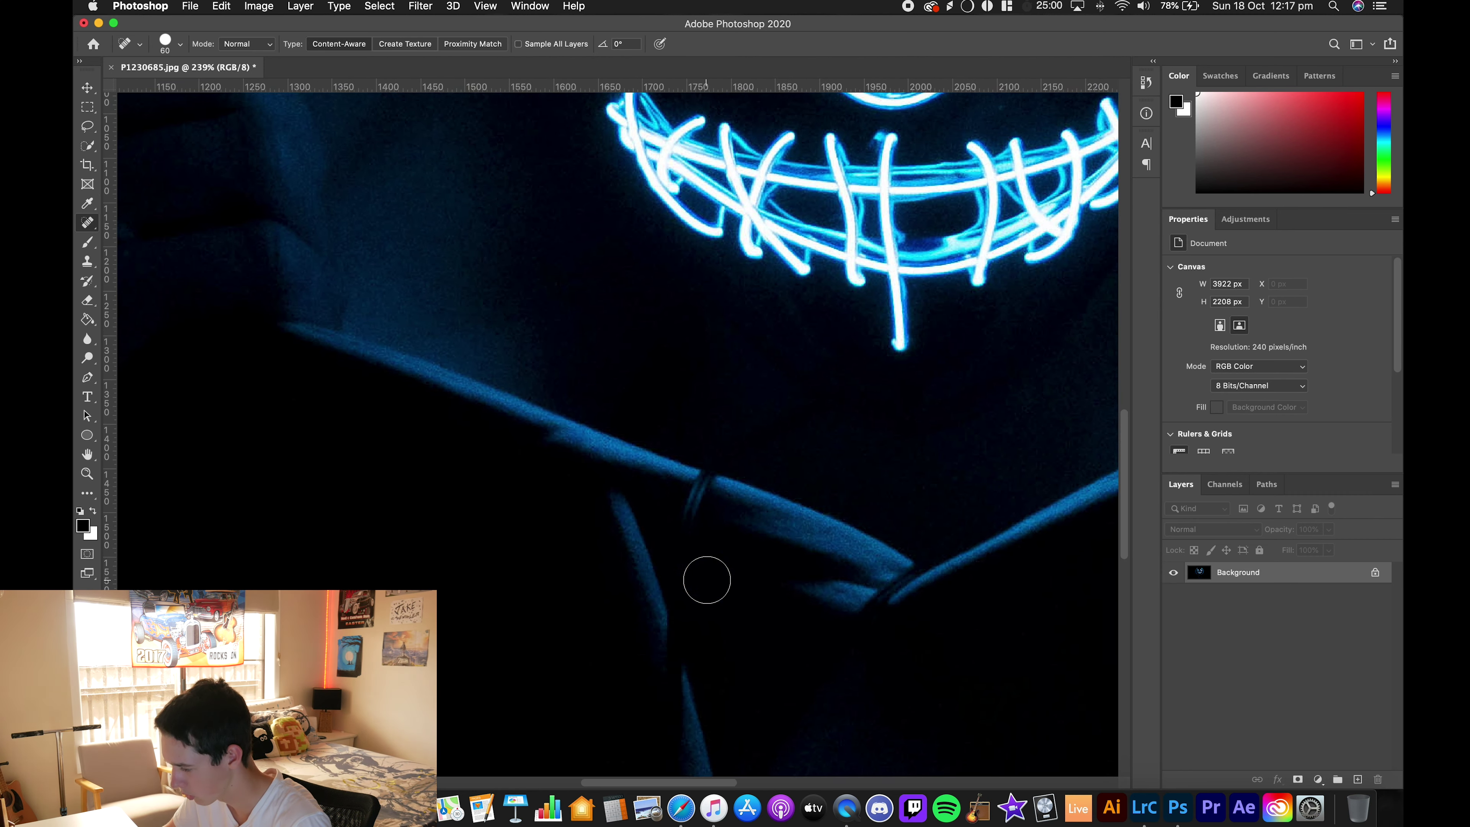
key(bracketleft)
key(bracketleft)
key(bracketleft)
key(bracketleft)
key(bracketleft)
key(bracketleft)
key(bracketleft)
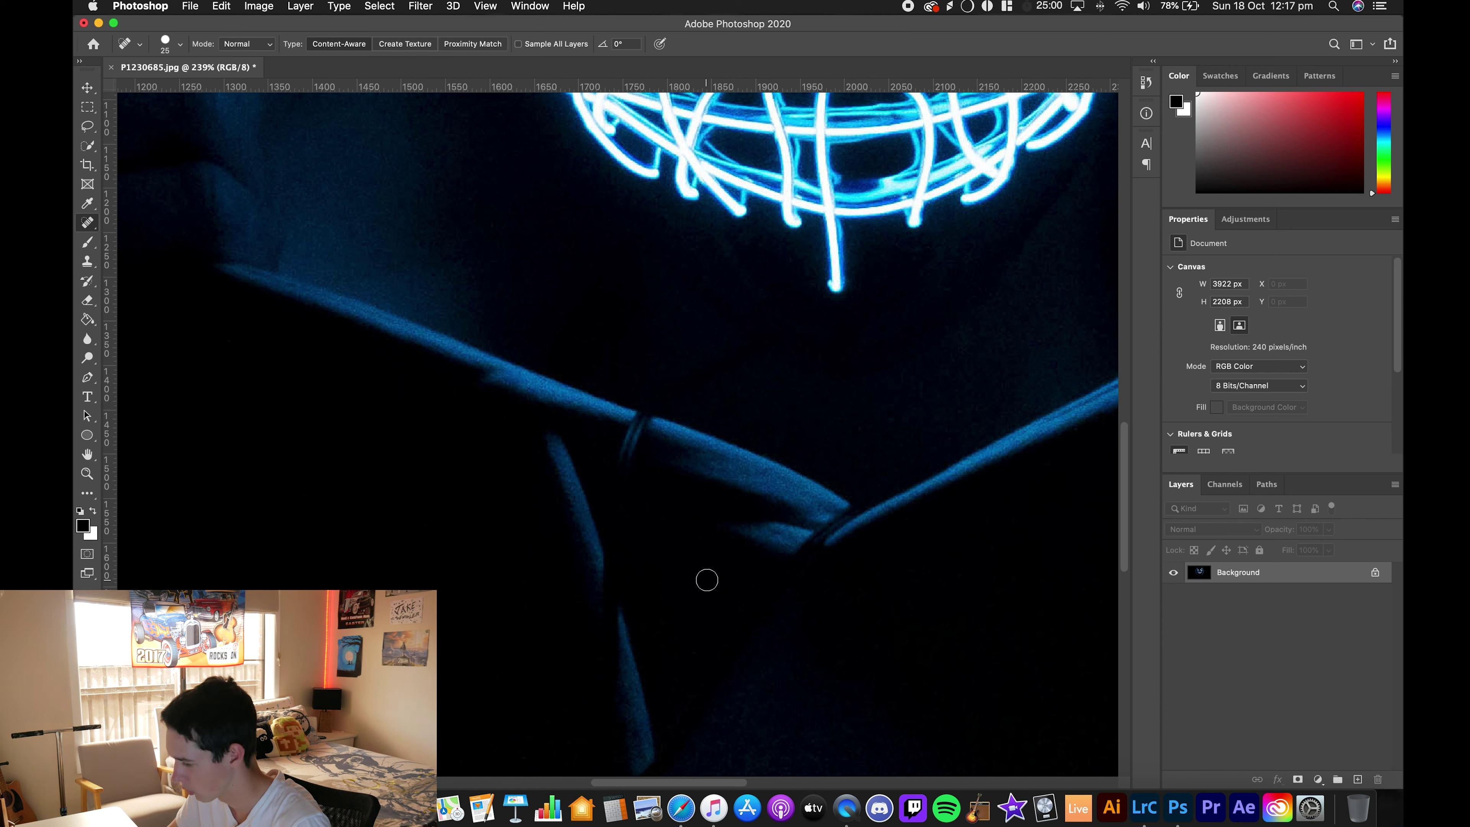
mouse_move(848, 514)
mouse_down()
mouse_move(814, 540)
mouse_move(821, 520)
mouse_move(840, 521)
mouse_up()
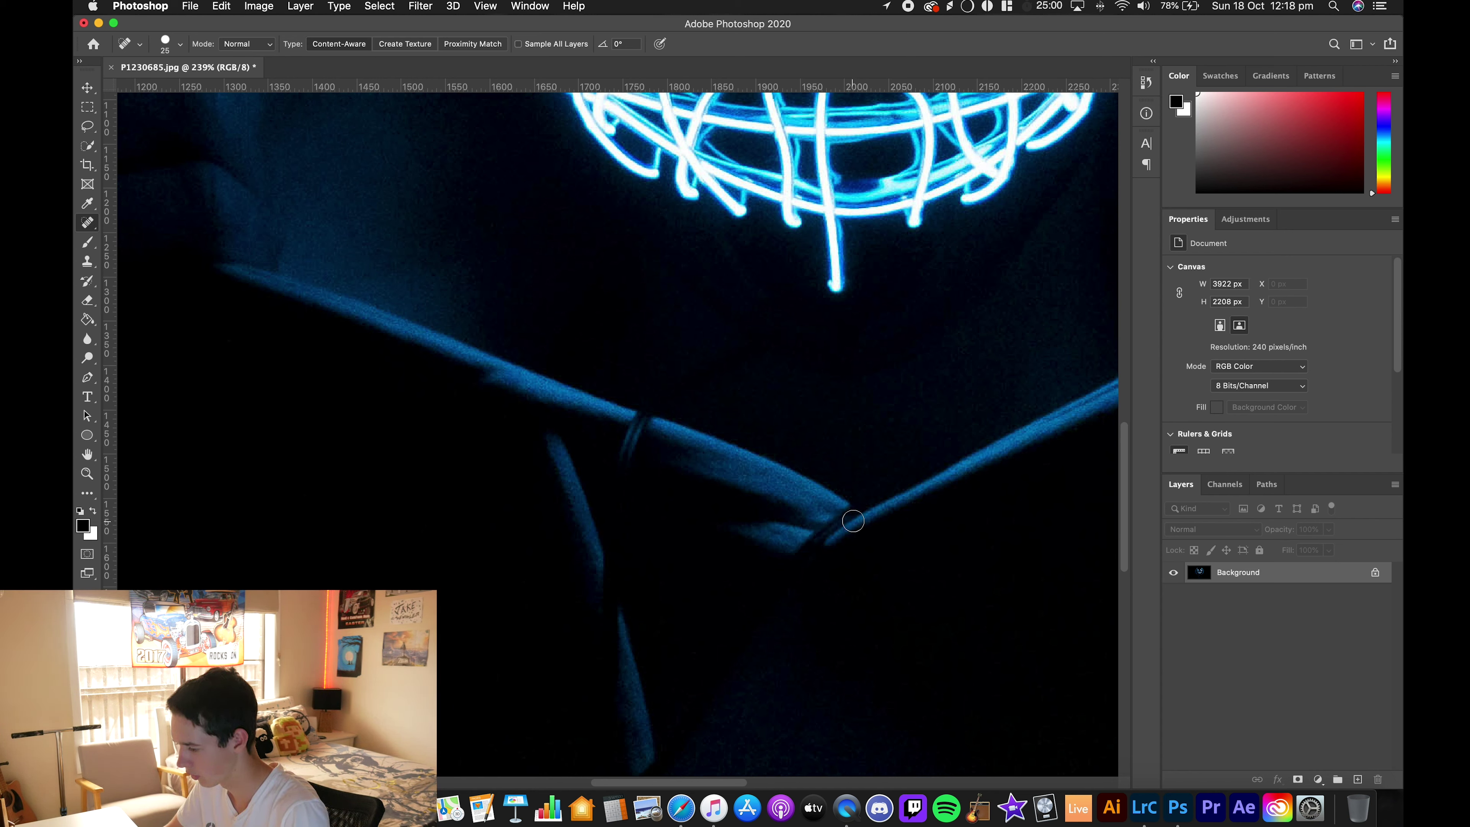
mouse_move(844, 514)
mouse_down()
mouse_move(804, 536)
mouse_move(837, 525)
mouse_up()
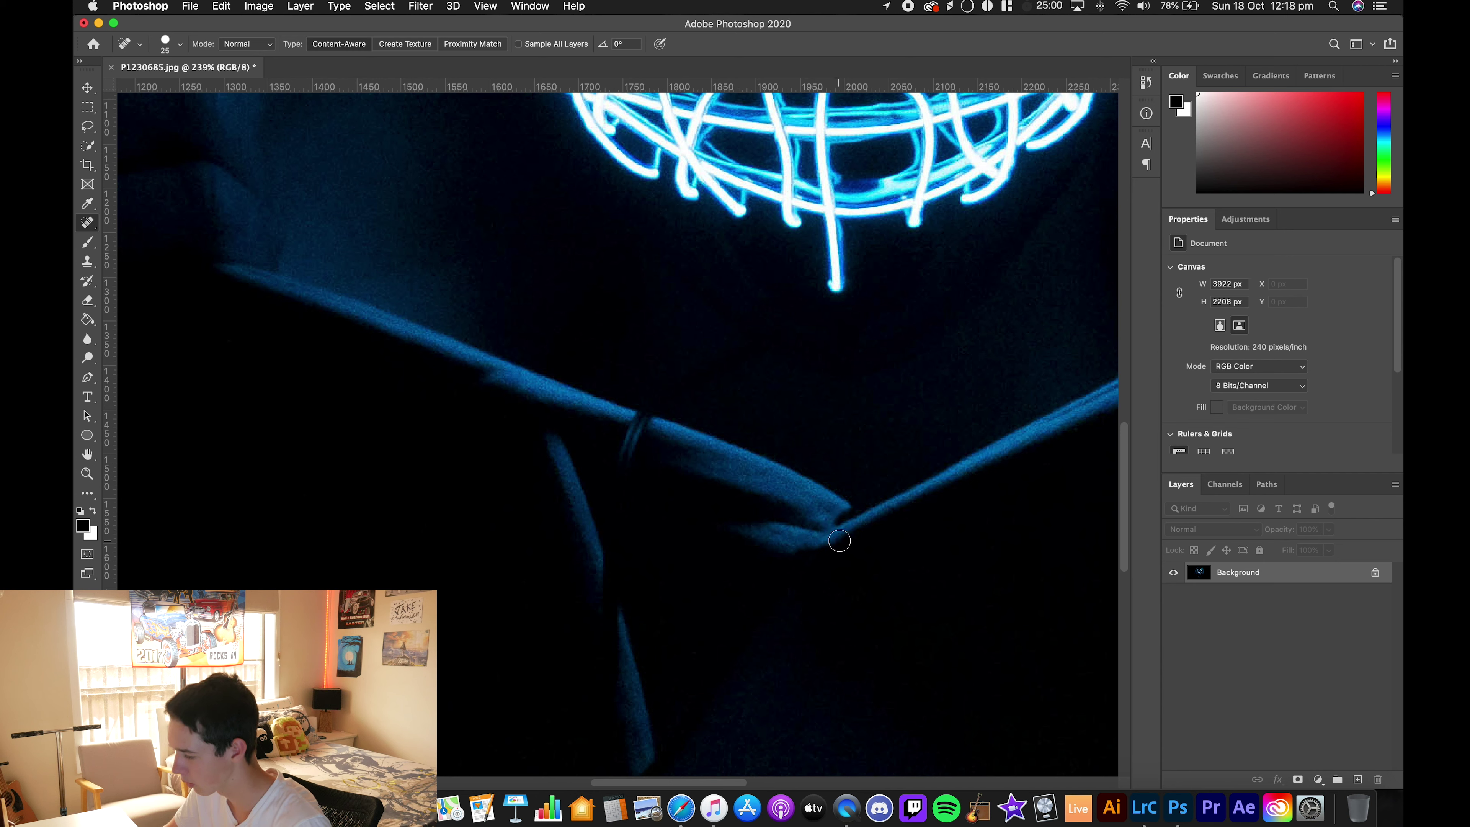
click(847, 516)
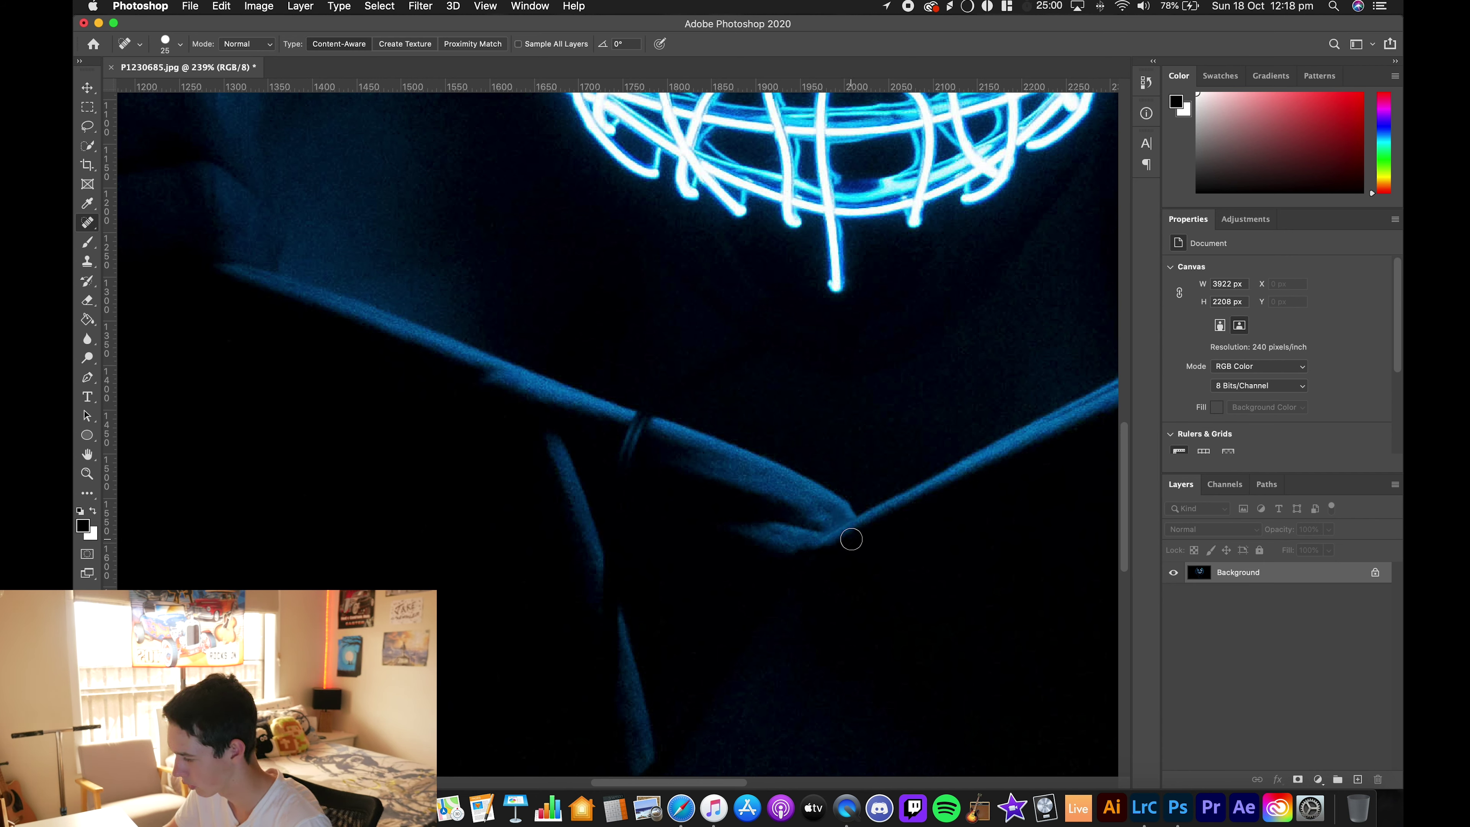
Step: Heal away the dark strands crossing the hood's lower left edge with the Spot Healing Brush
scroll(880, 571, down, 3)
scroll(880, 571, left, 2)
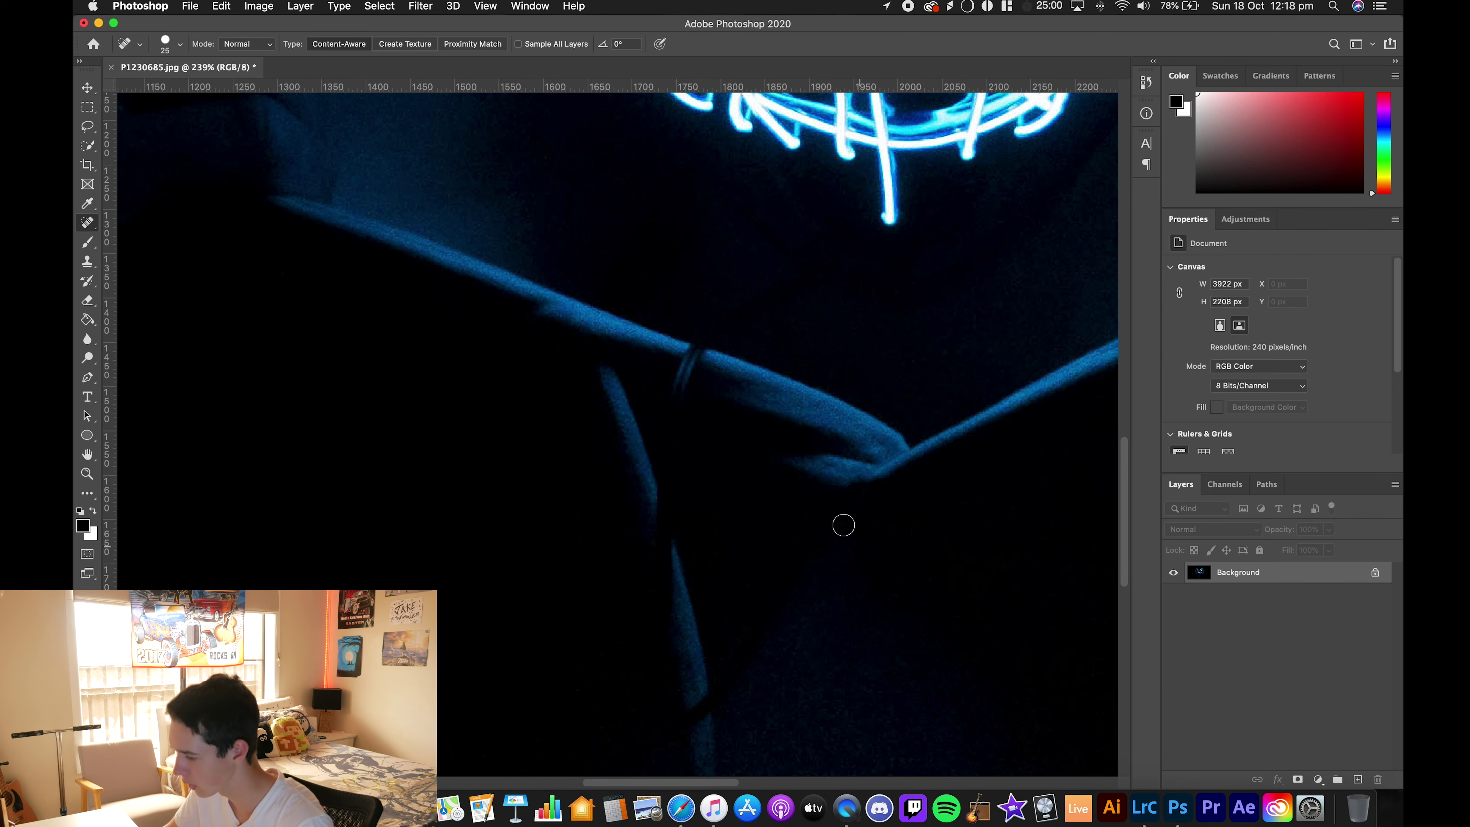
click(711, 362)
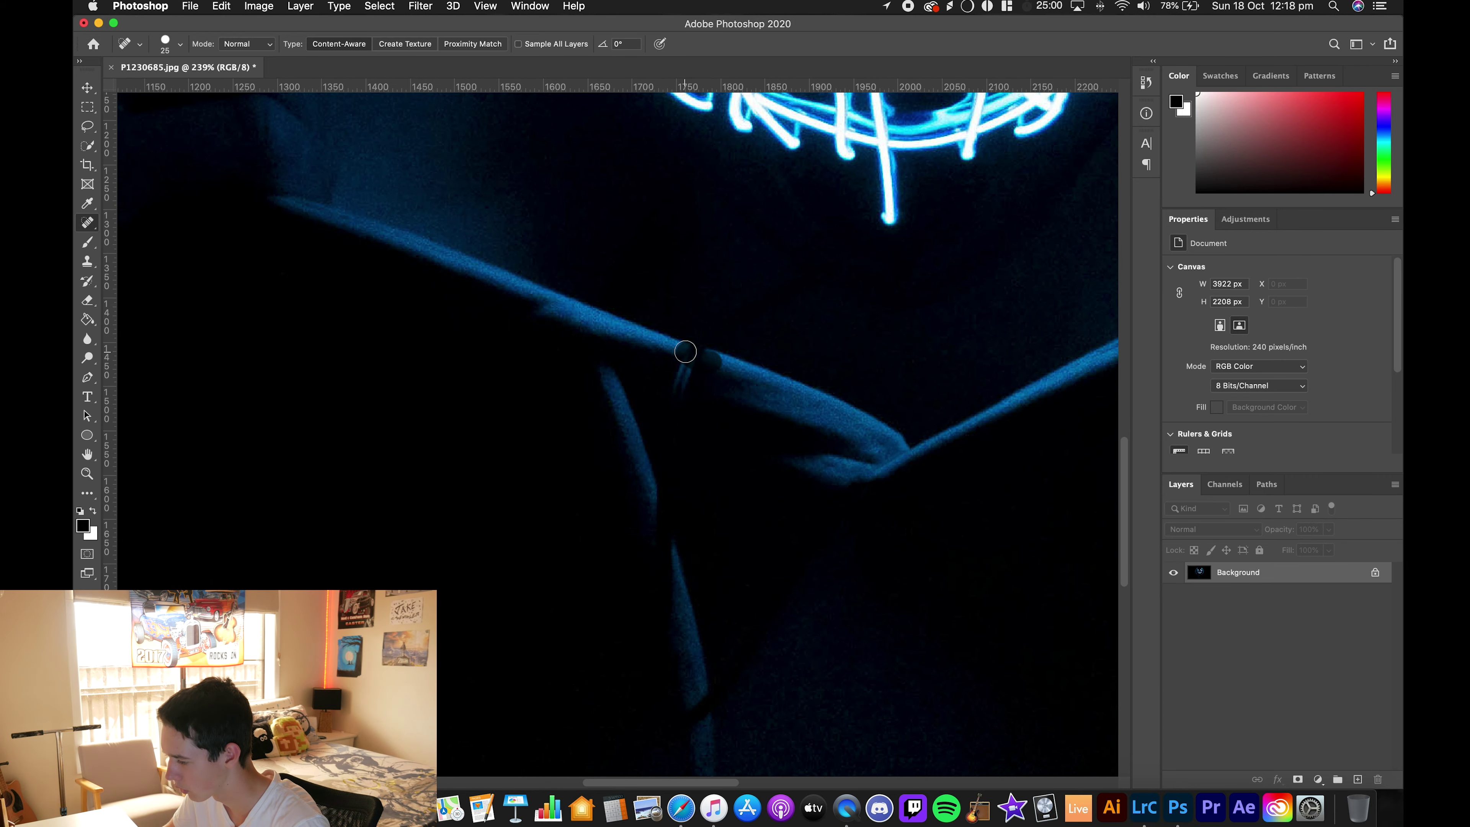
drag(682, 352, 680, 381)
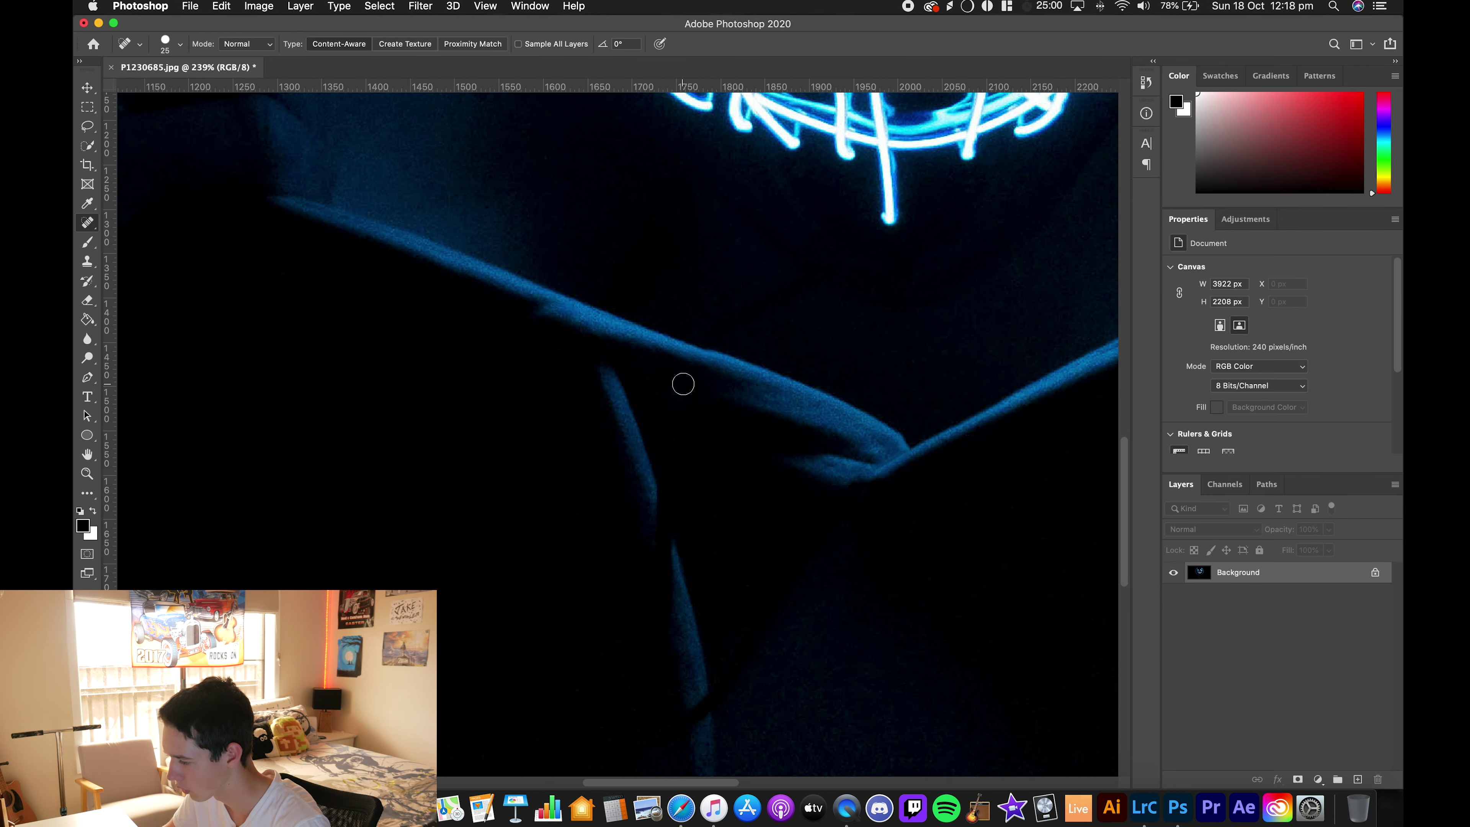
Step: Switch to the Healing Brush with a sampled source for the broken blue vertical line below the hood's left edge
scroll(751, 423, down, 4)
scroll(751, 424, left, 2)
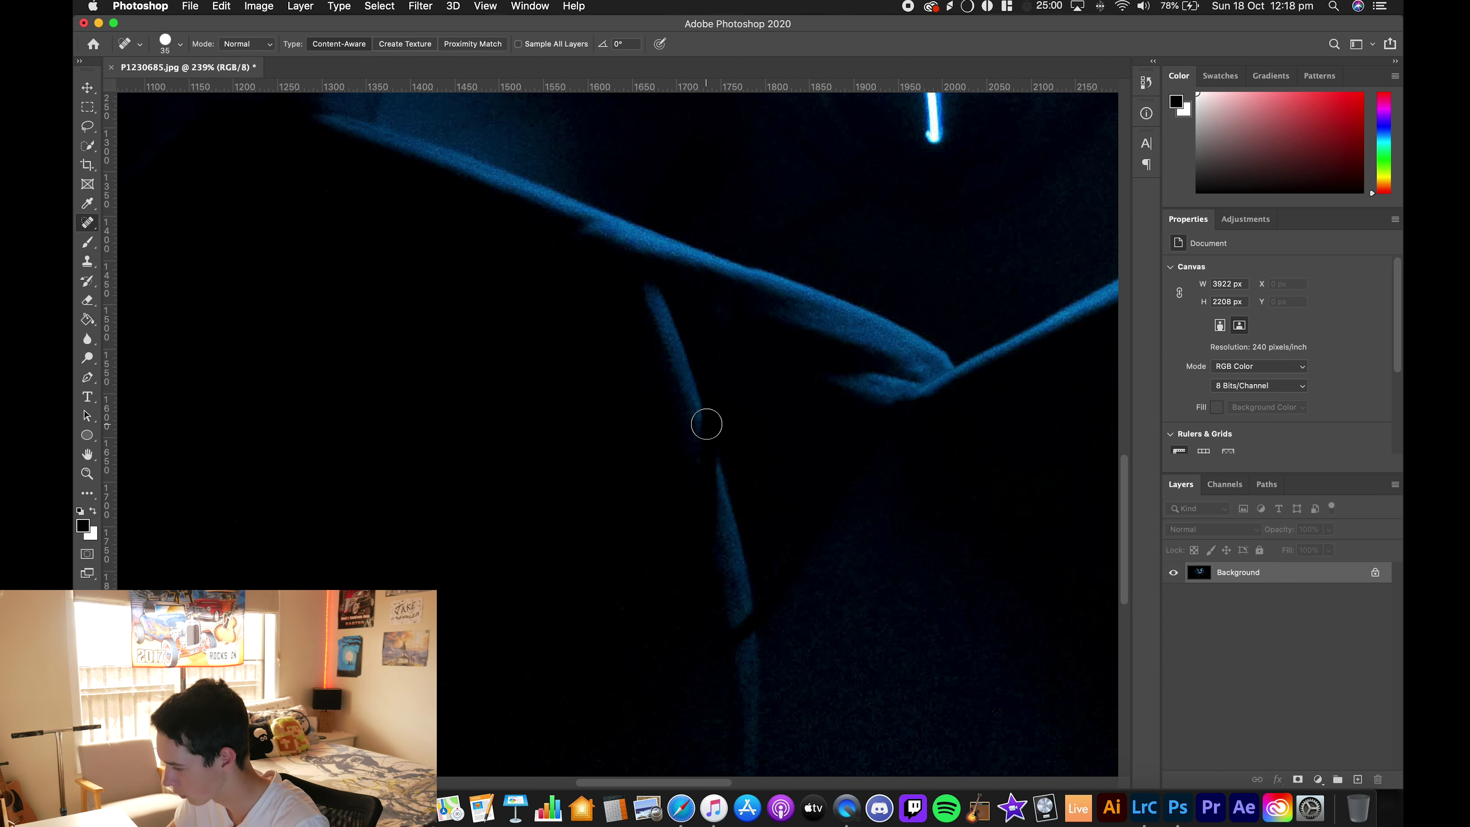
scroll(761, 546, down, 5)
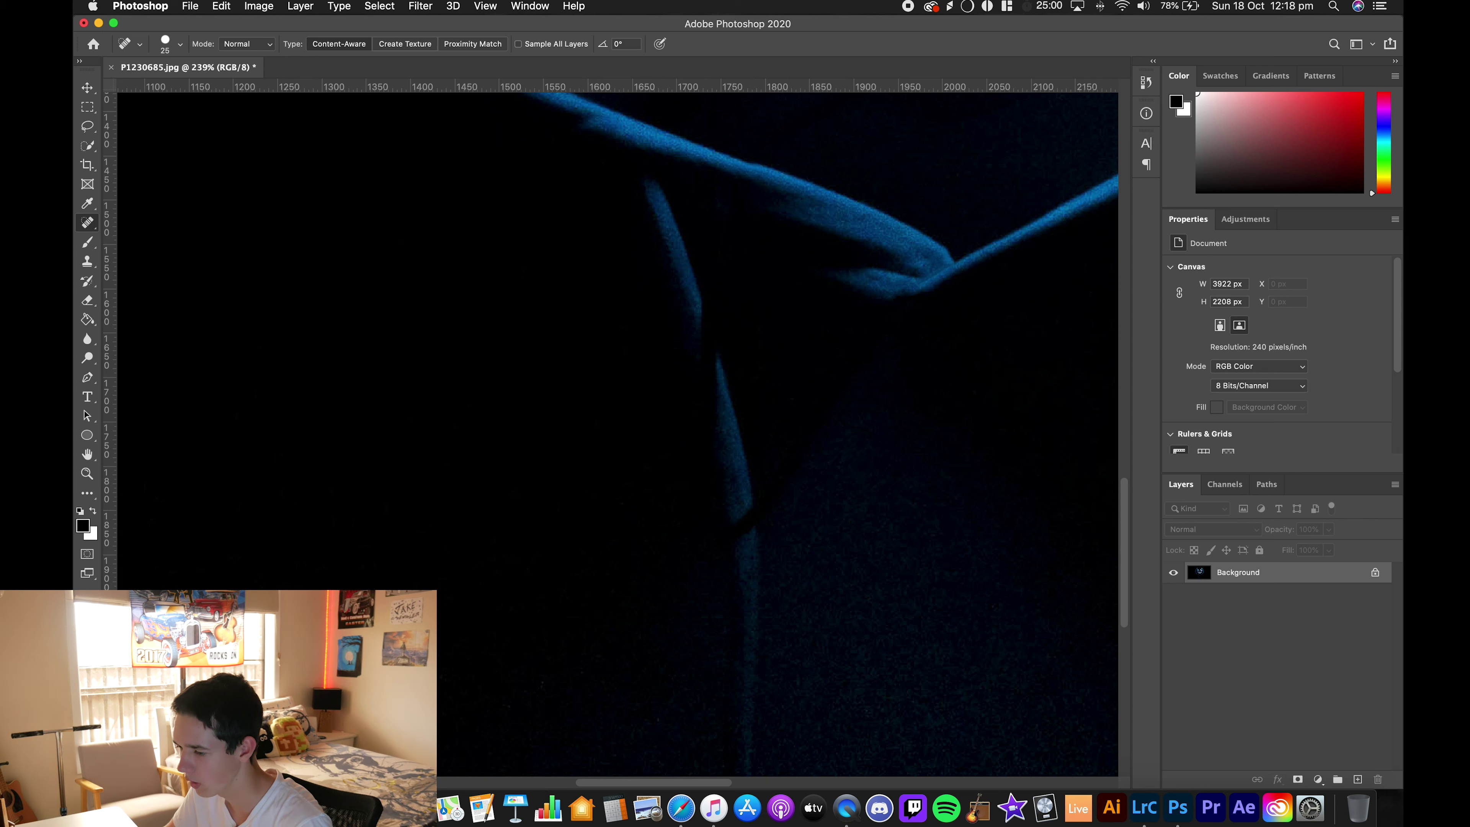
click(88, 223)
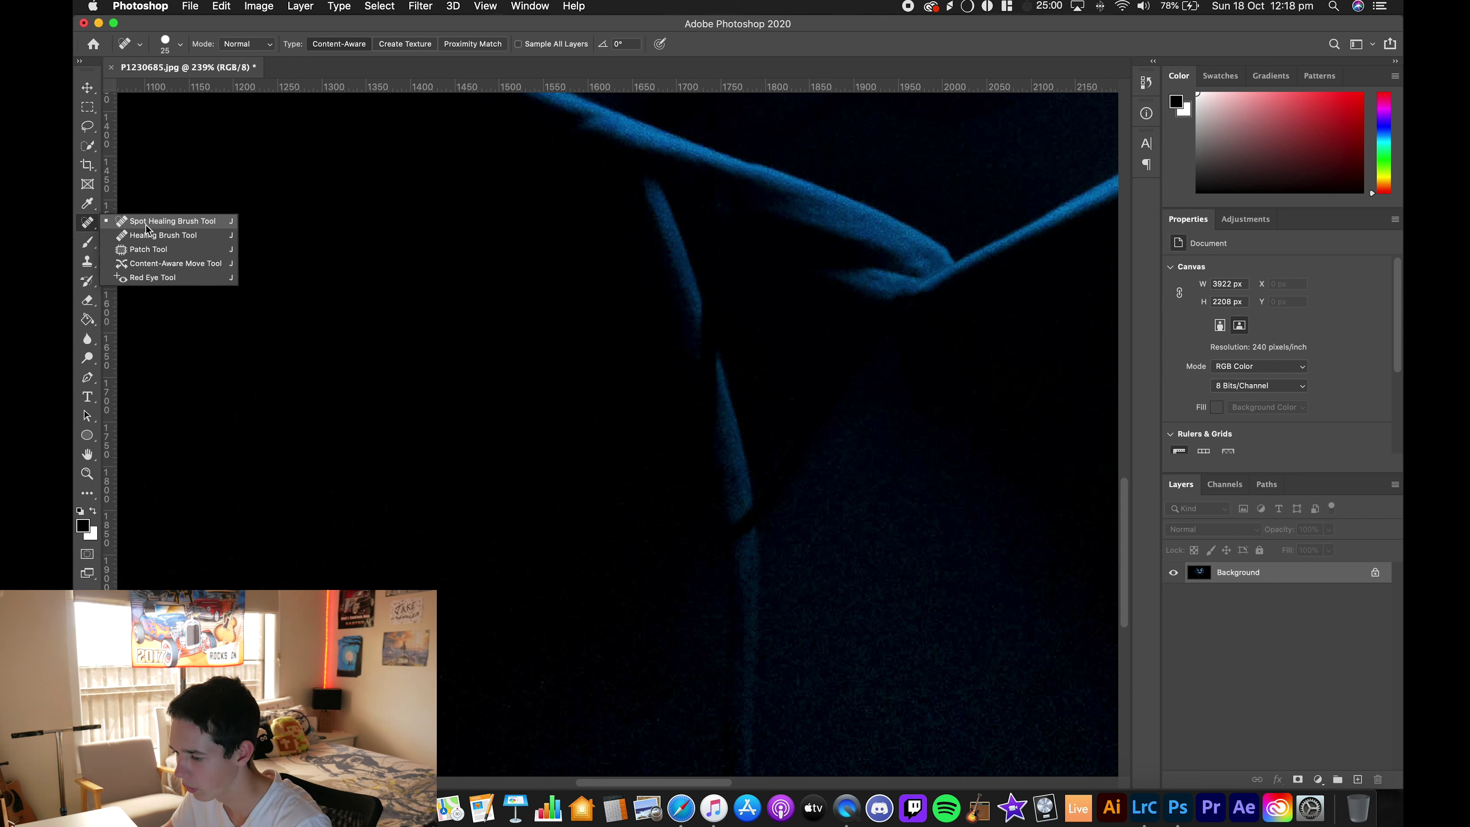
click(163, 235)
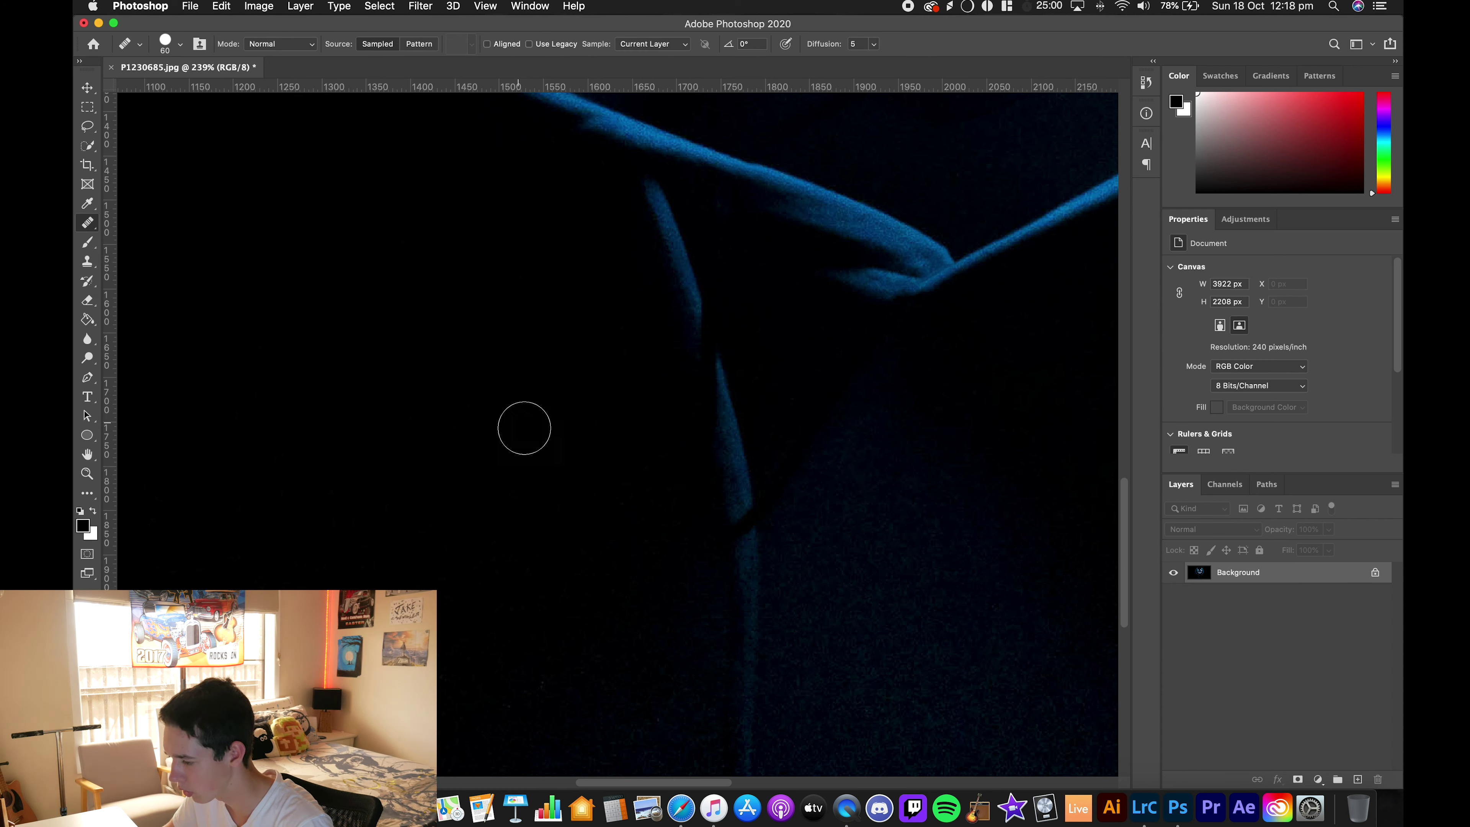
click(529, 439)
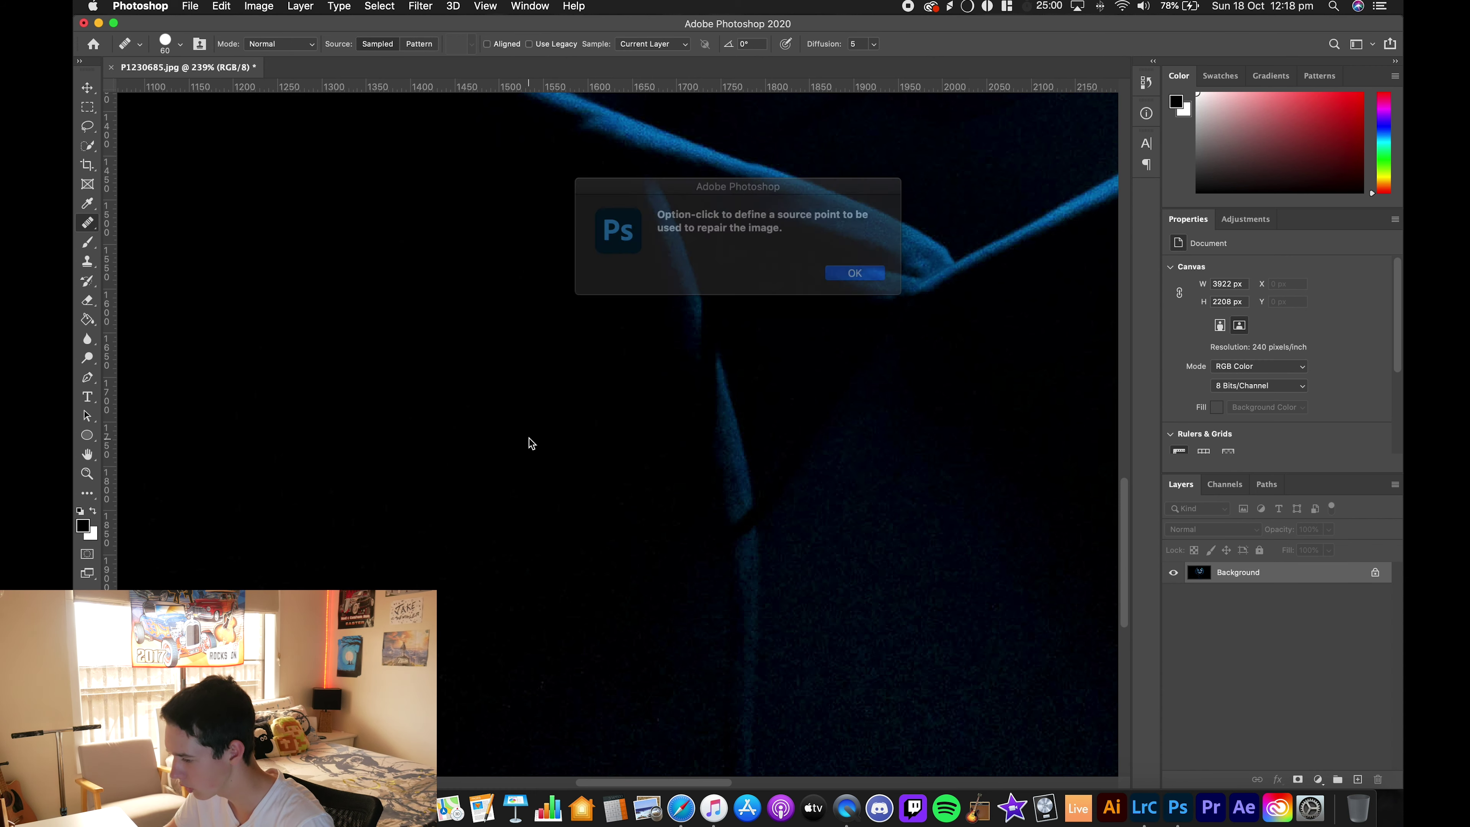
click(853, 272)
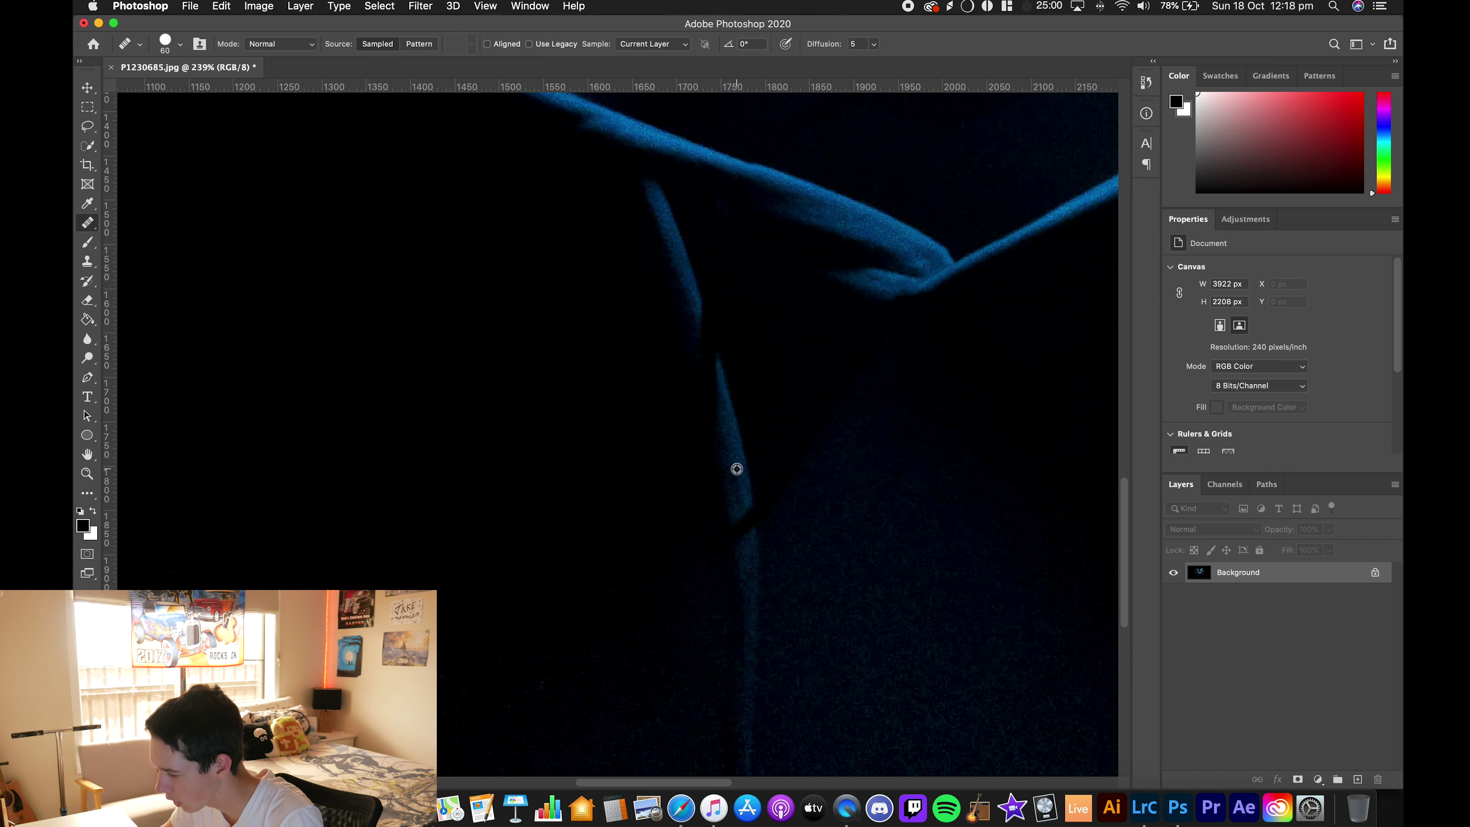
Step: Try to bridge the upper gap in the left vertical blue line with the Healing Brush at 30 px
key(bracketleft)
key(bracketleft)
key(bracketleft)
key(bracketleft)
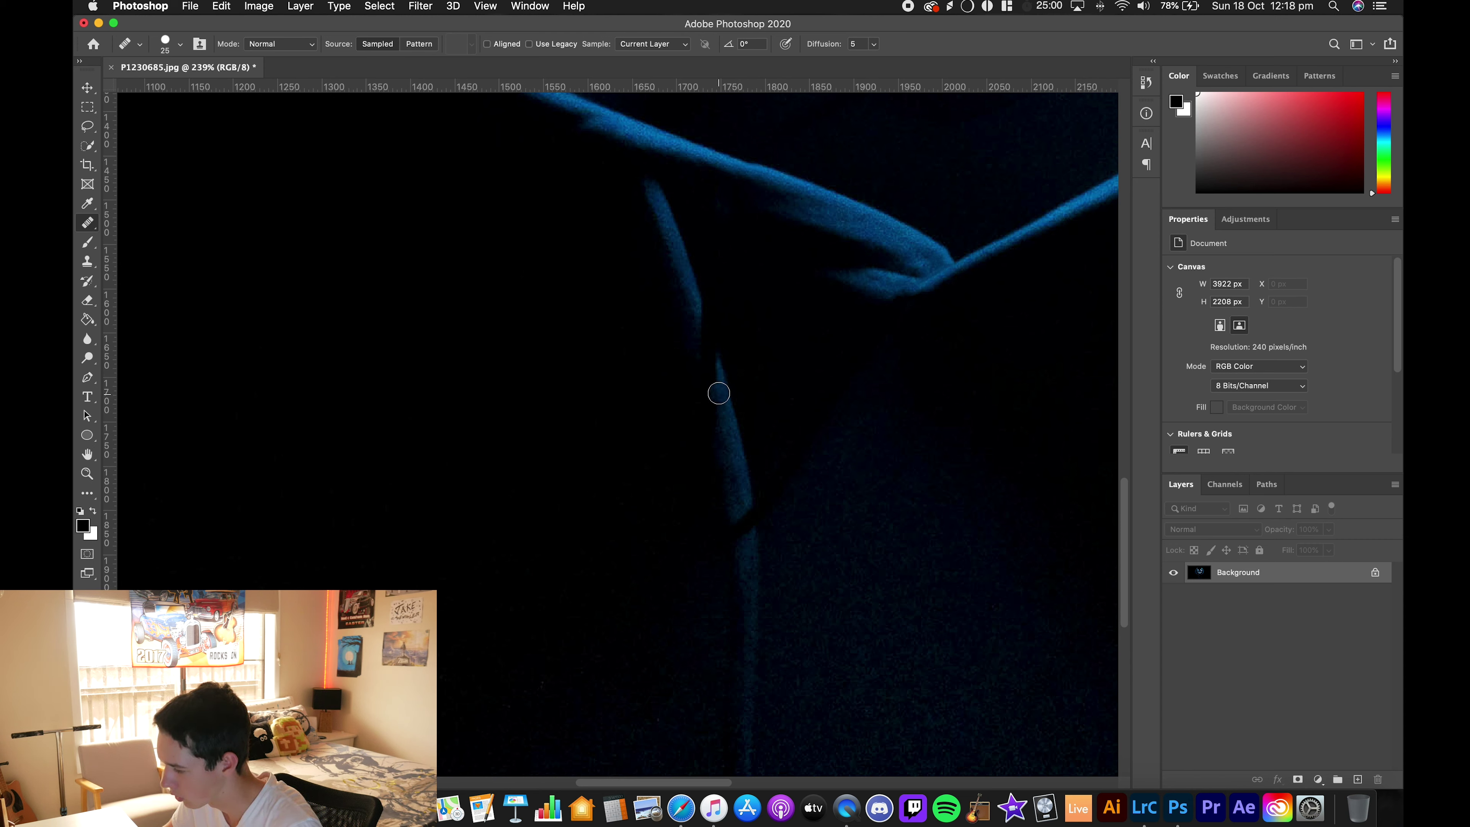
key(bracketright)
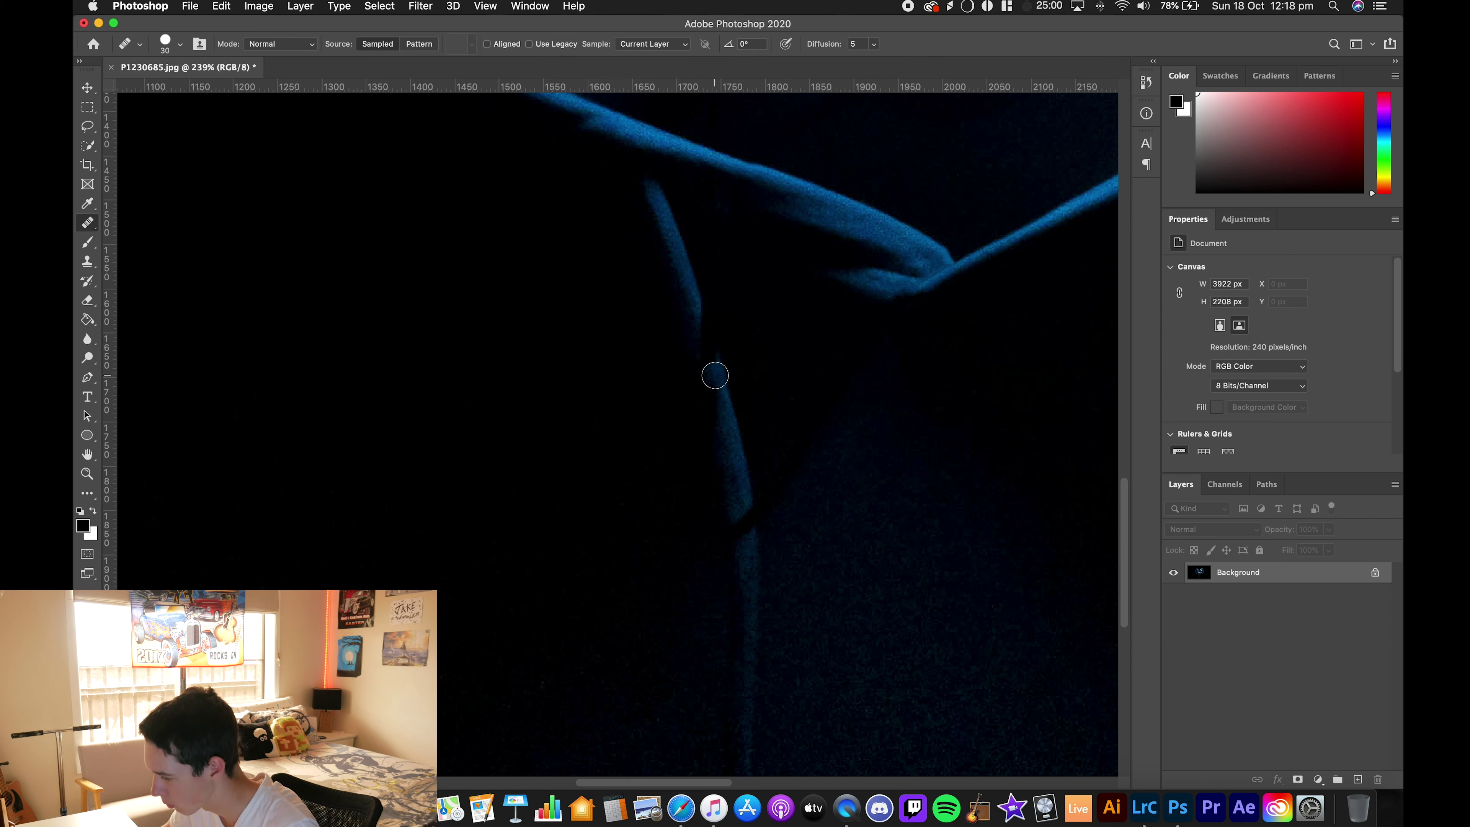
drag(712, 376, 692, 307)
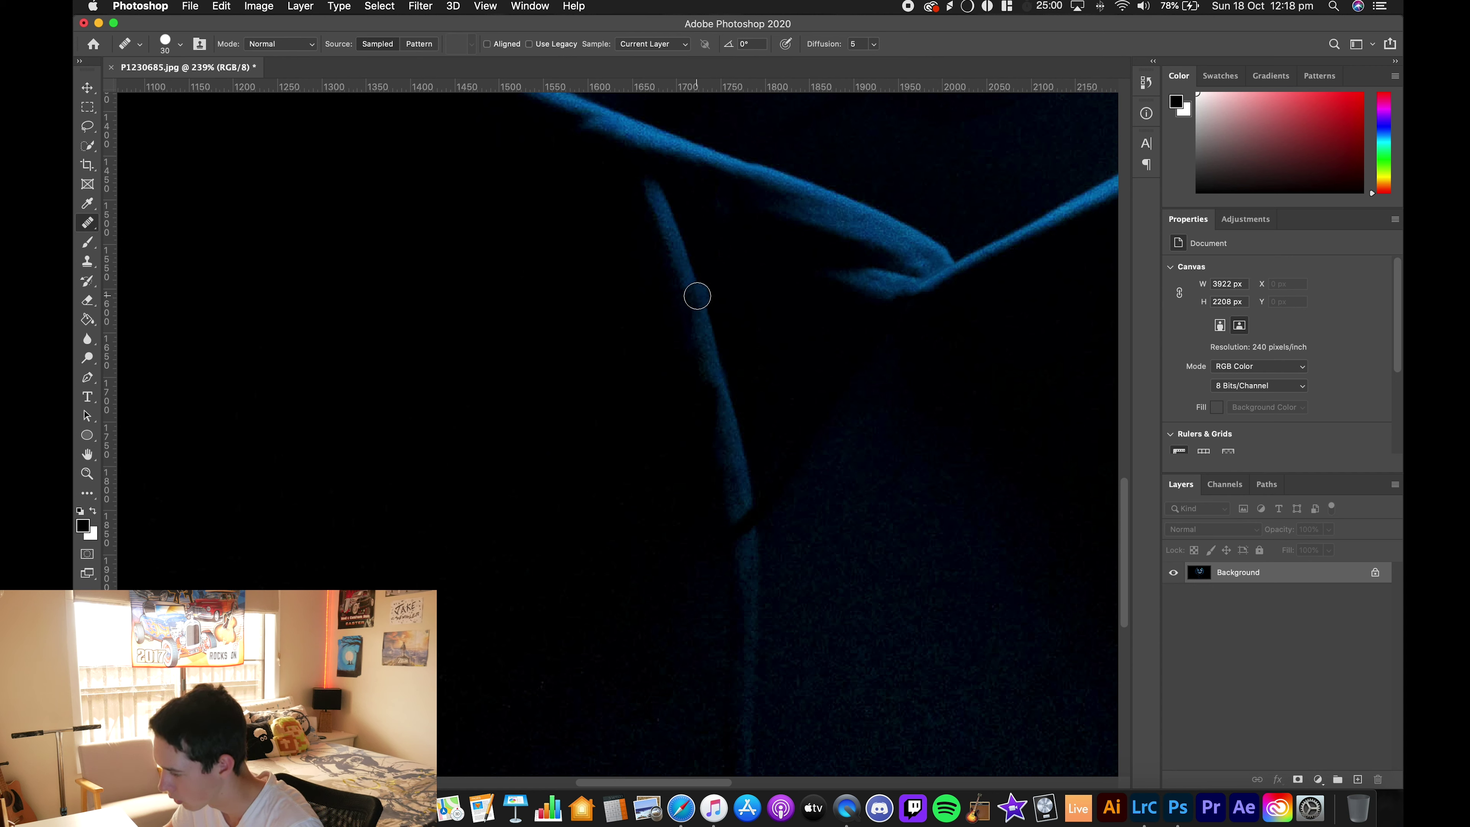
drag(691, 297, 707, 356)
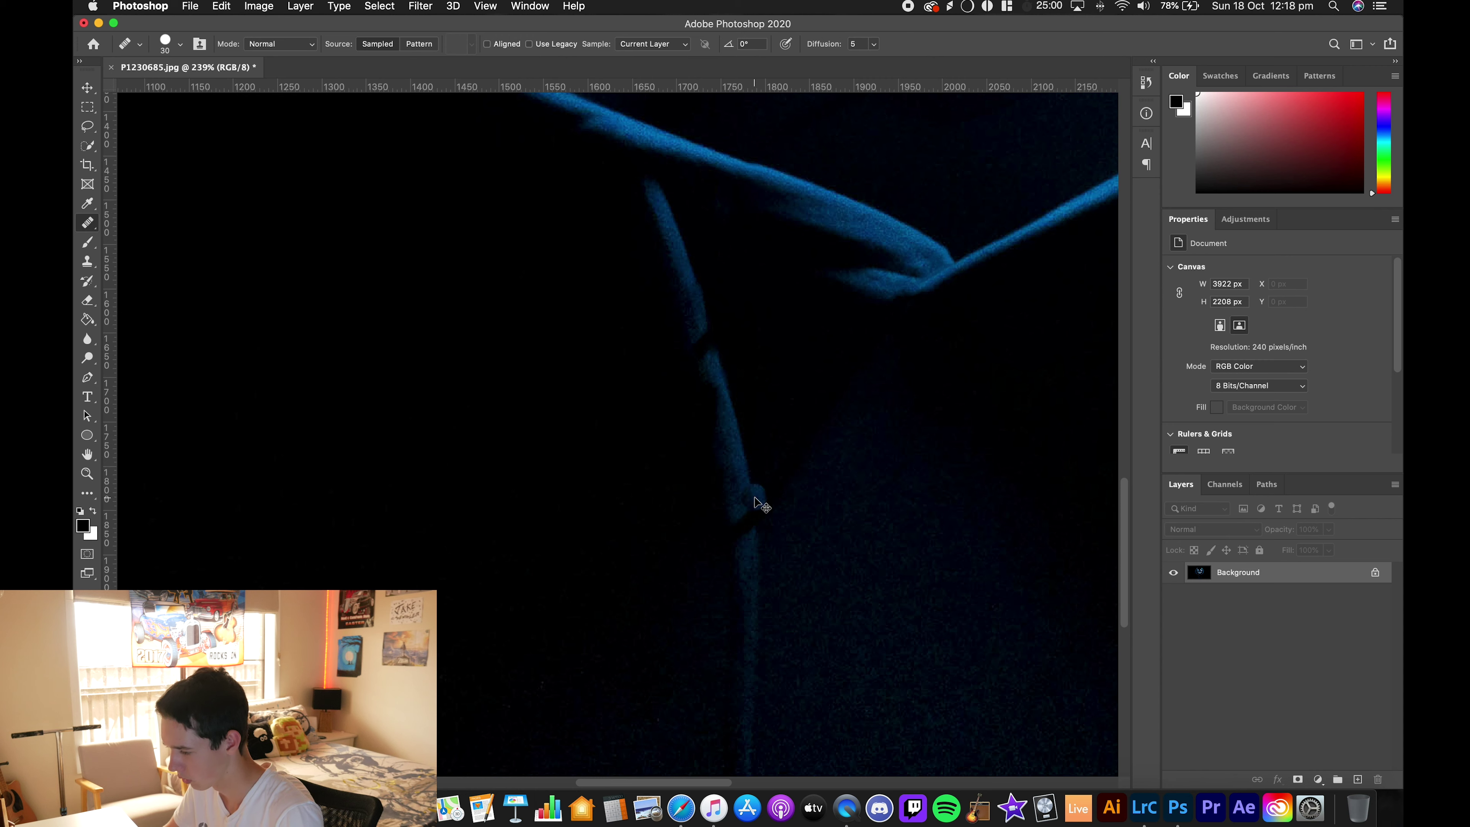
Step: Fill the upper gap in the left vertical blue line with the Healing Brush at 25 px, sampling from the line itself
key(bracketleft)
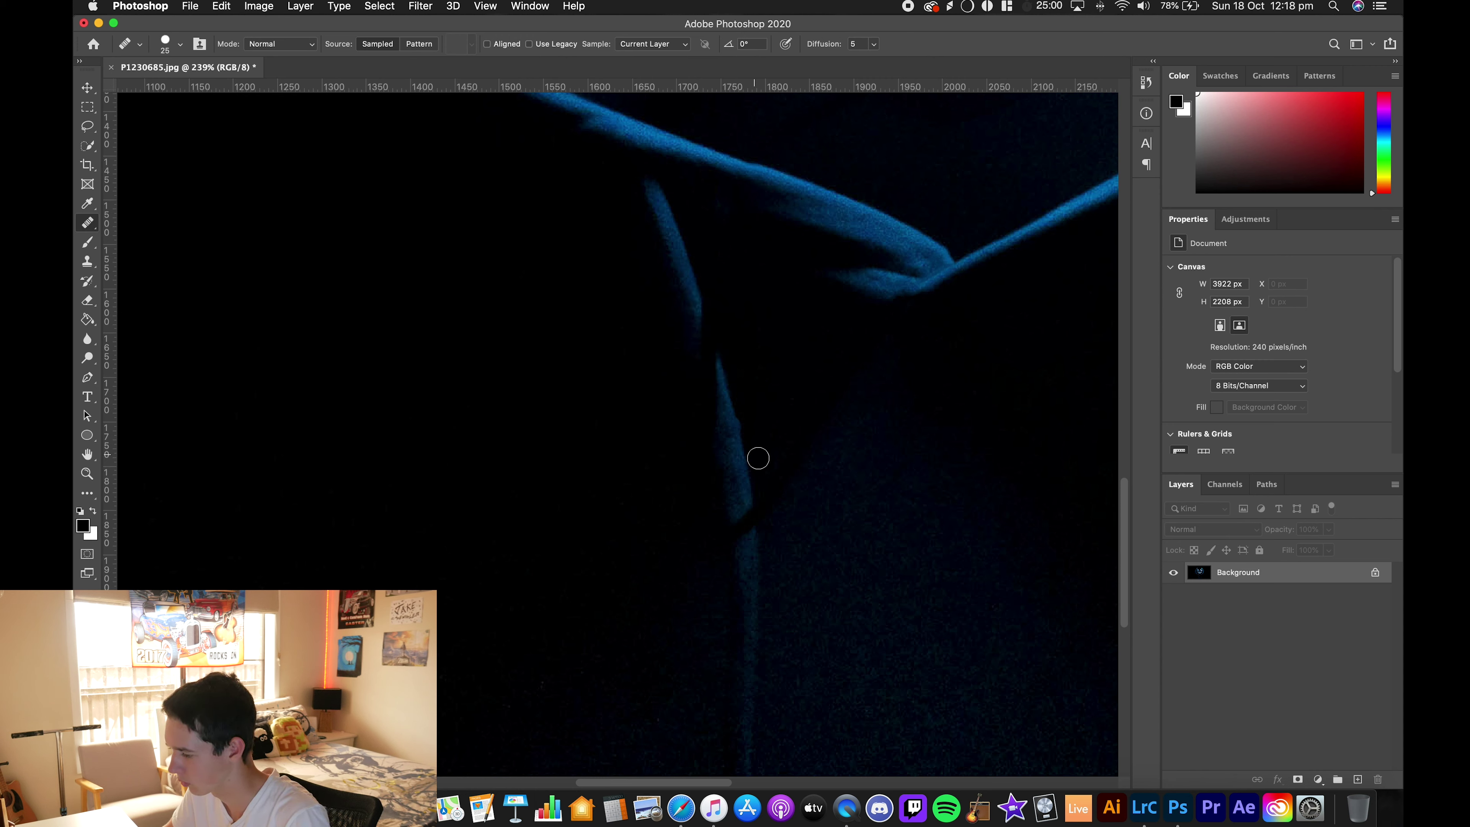
key(alt)
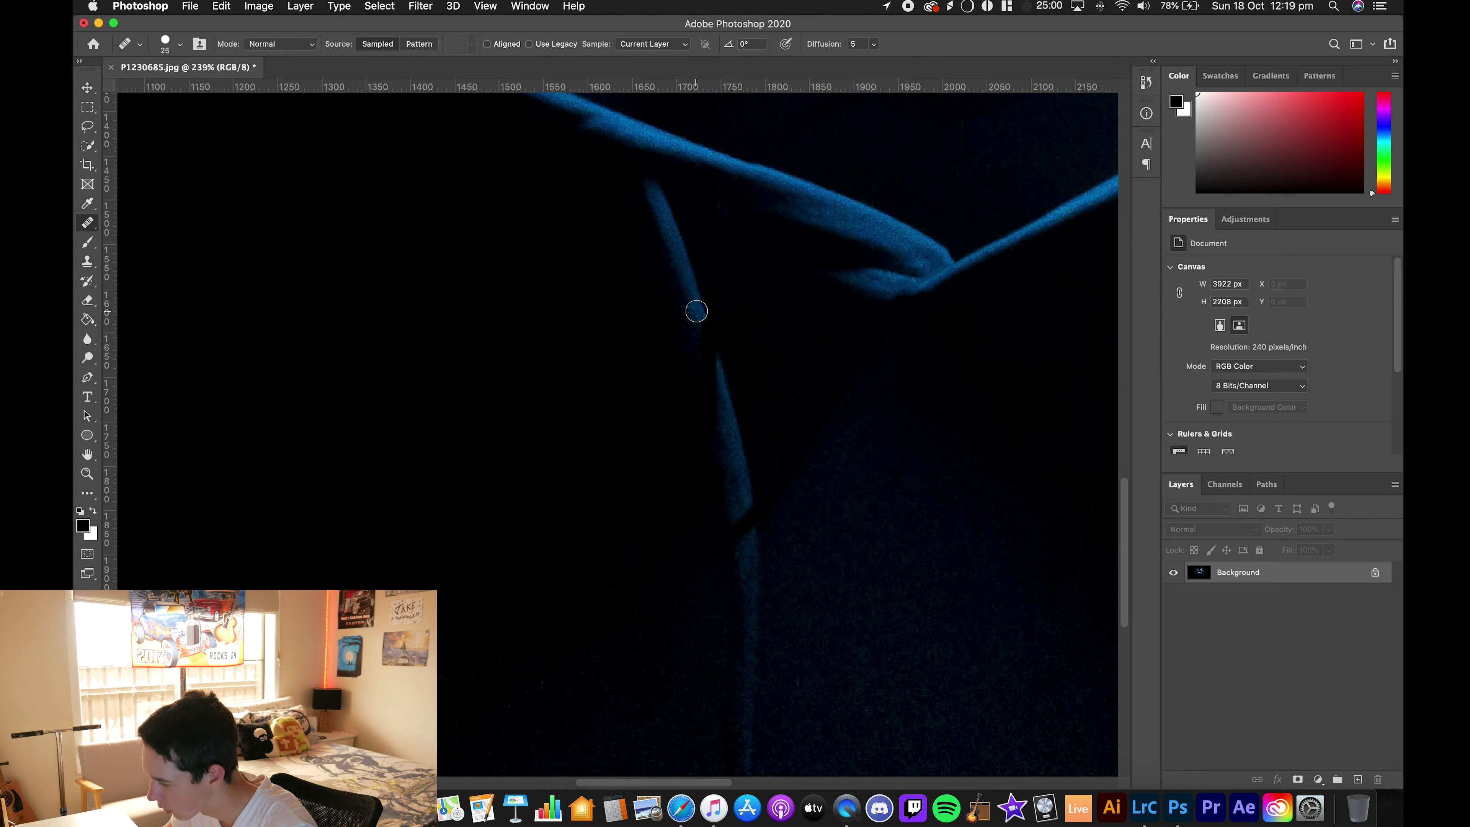
drag(696, 310, 715, 398)
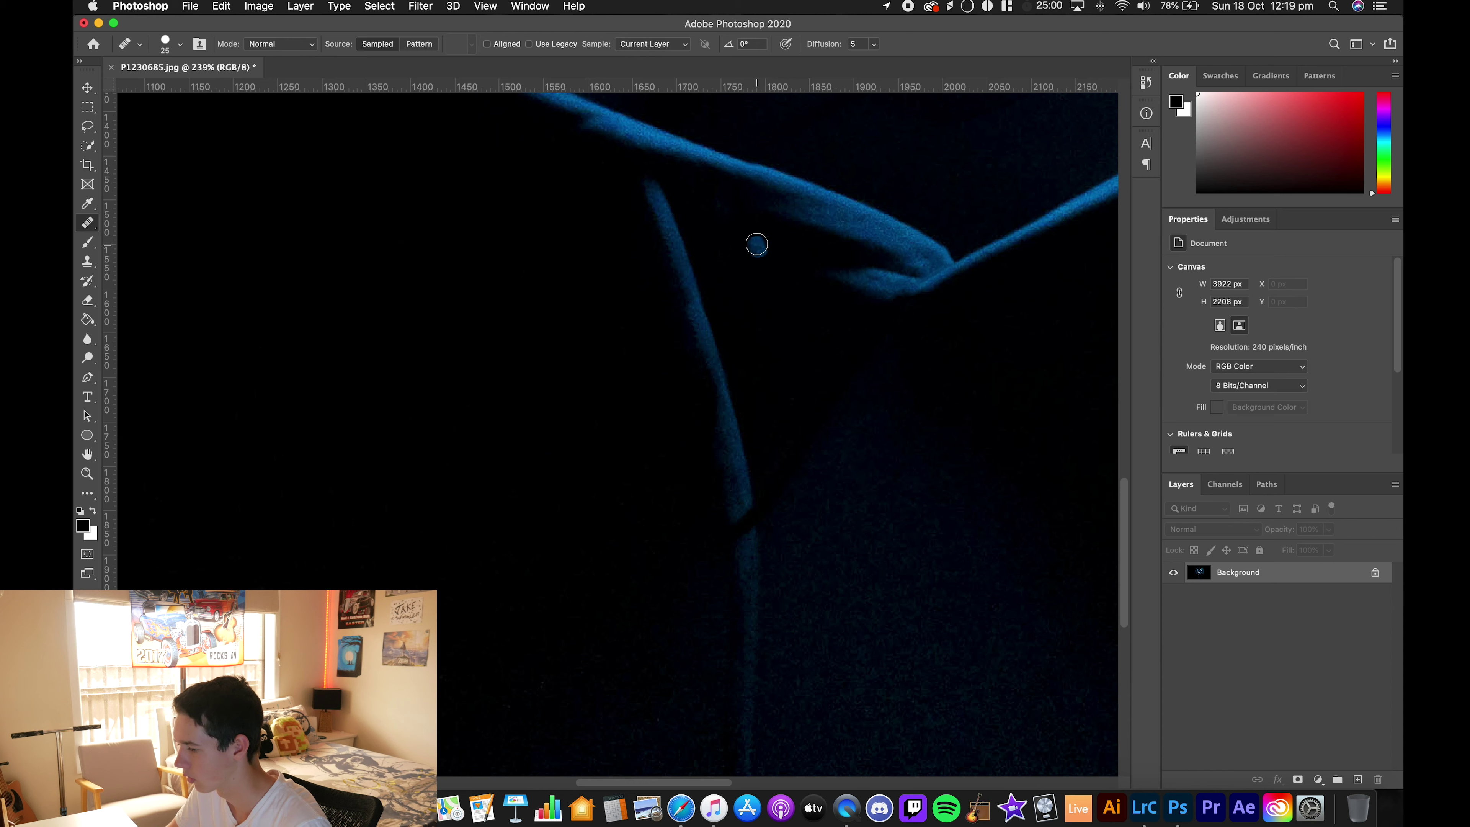
drag(686, 279, 692, 306)
click(790, 450)
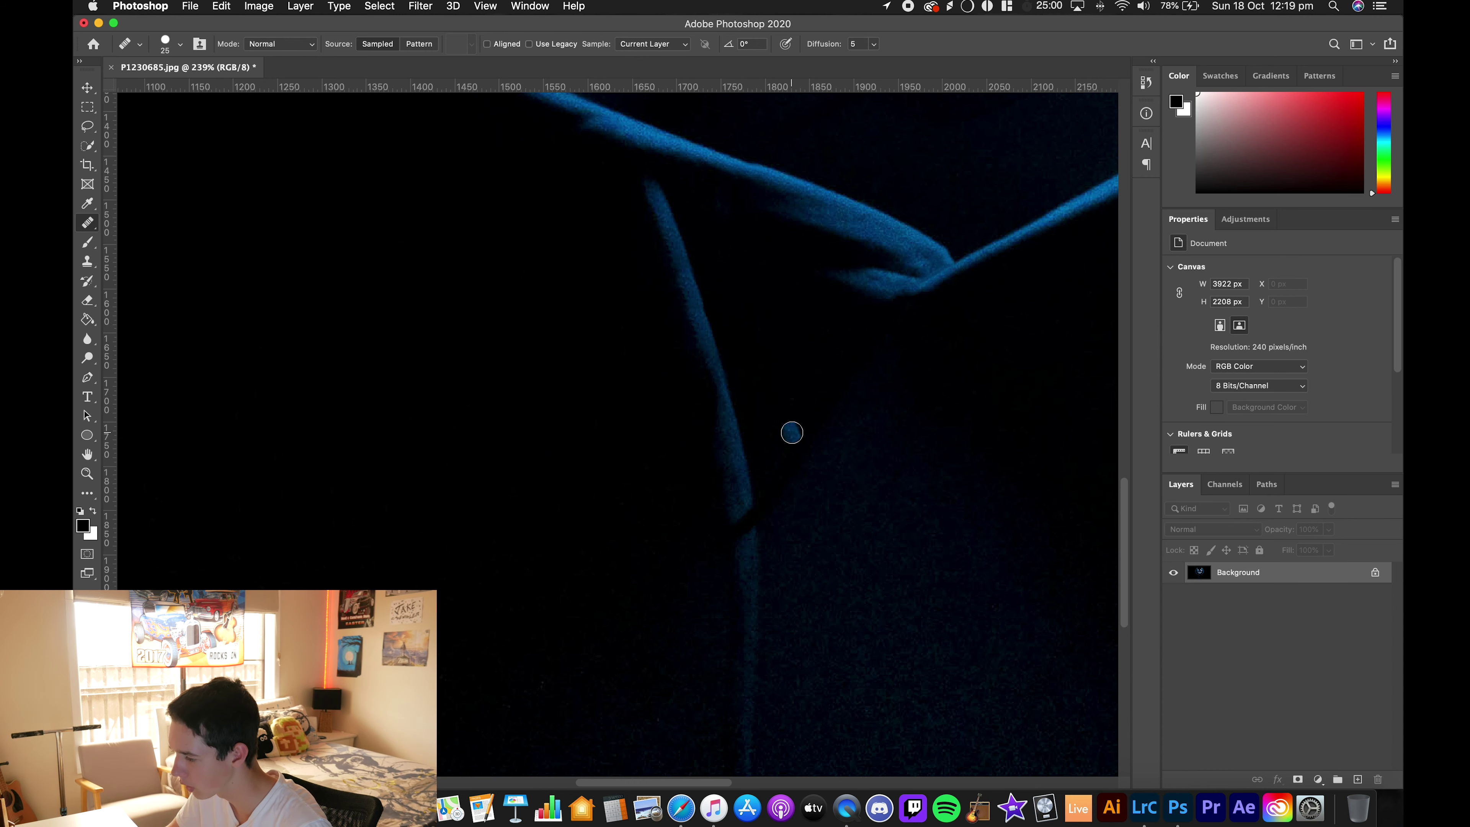
Step: Smooth the healed stretch of the left vertical line with the Healing Brush, undoing the first stroke and repainting it
scroll(792, 432, down, 5)
scroll(792, 434, up, 5)
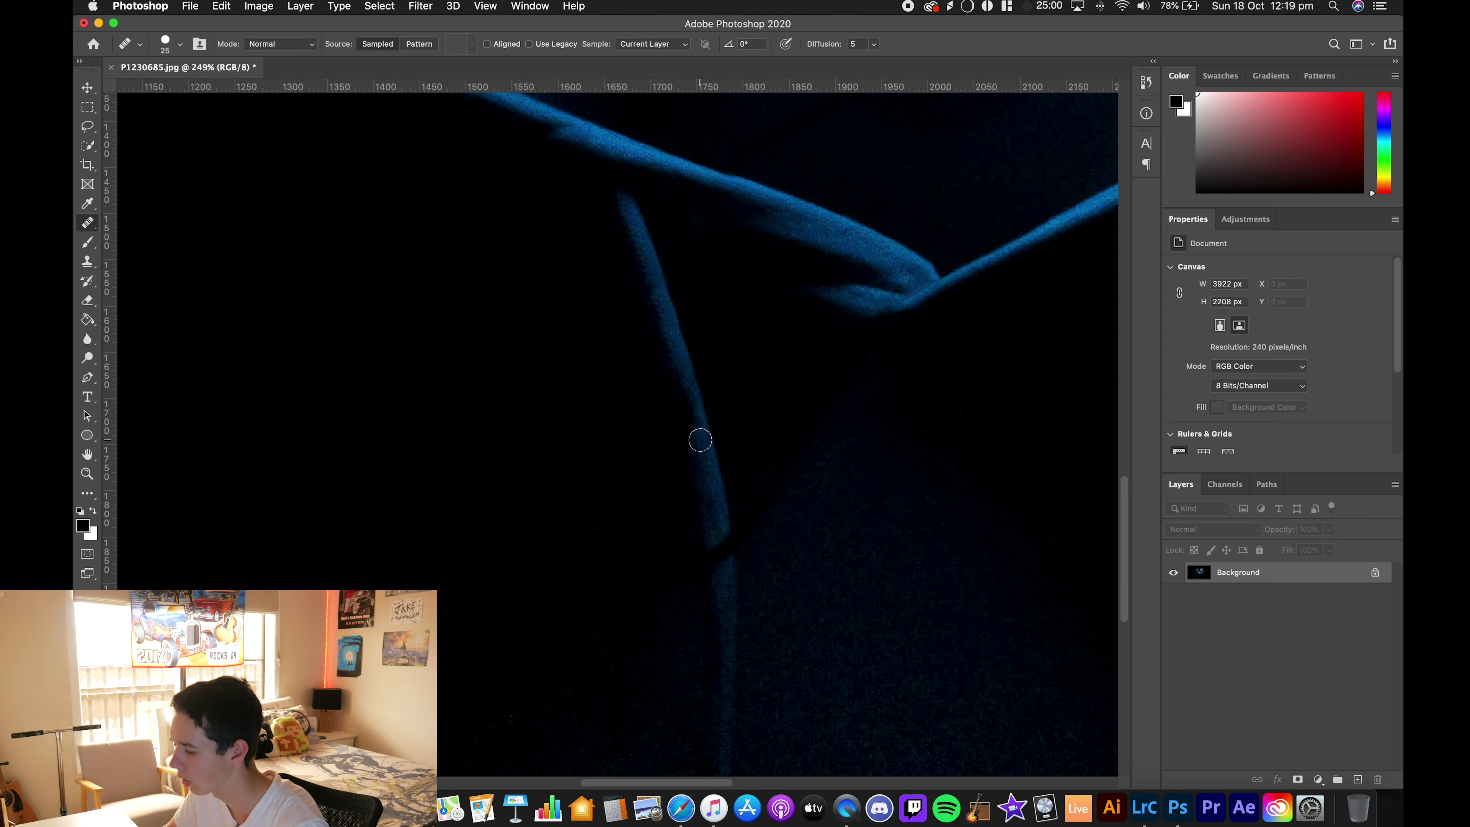
drag(697, 420, 685, 366)
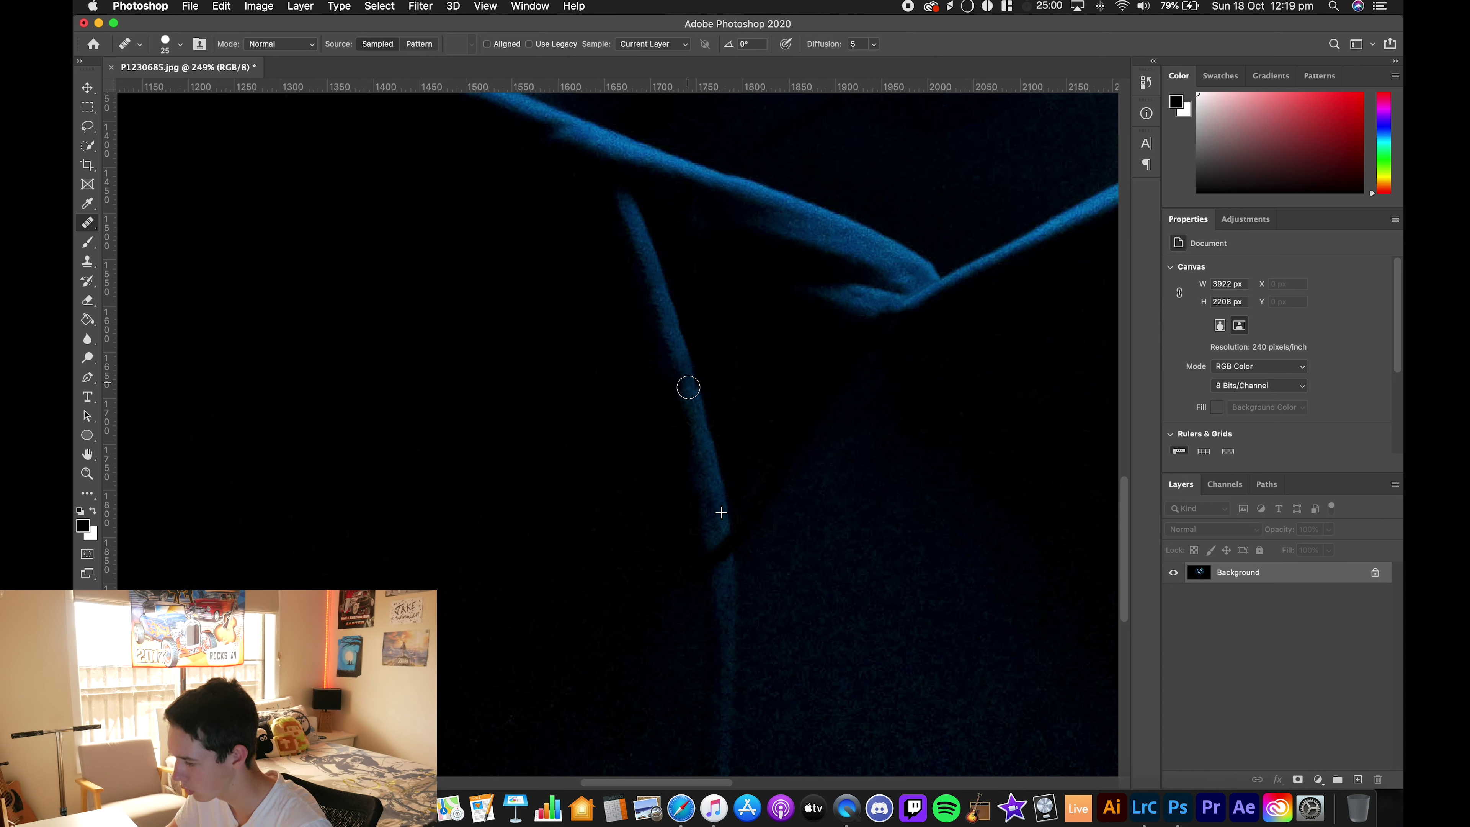
key(super+z)
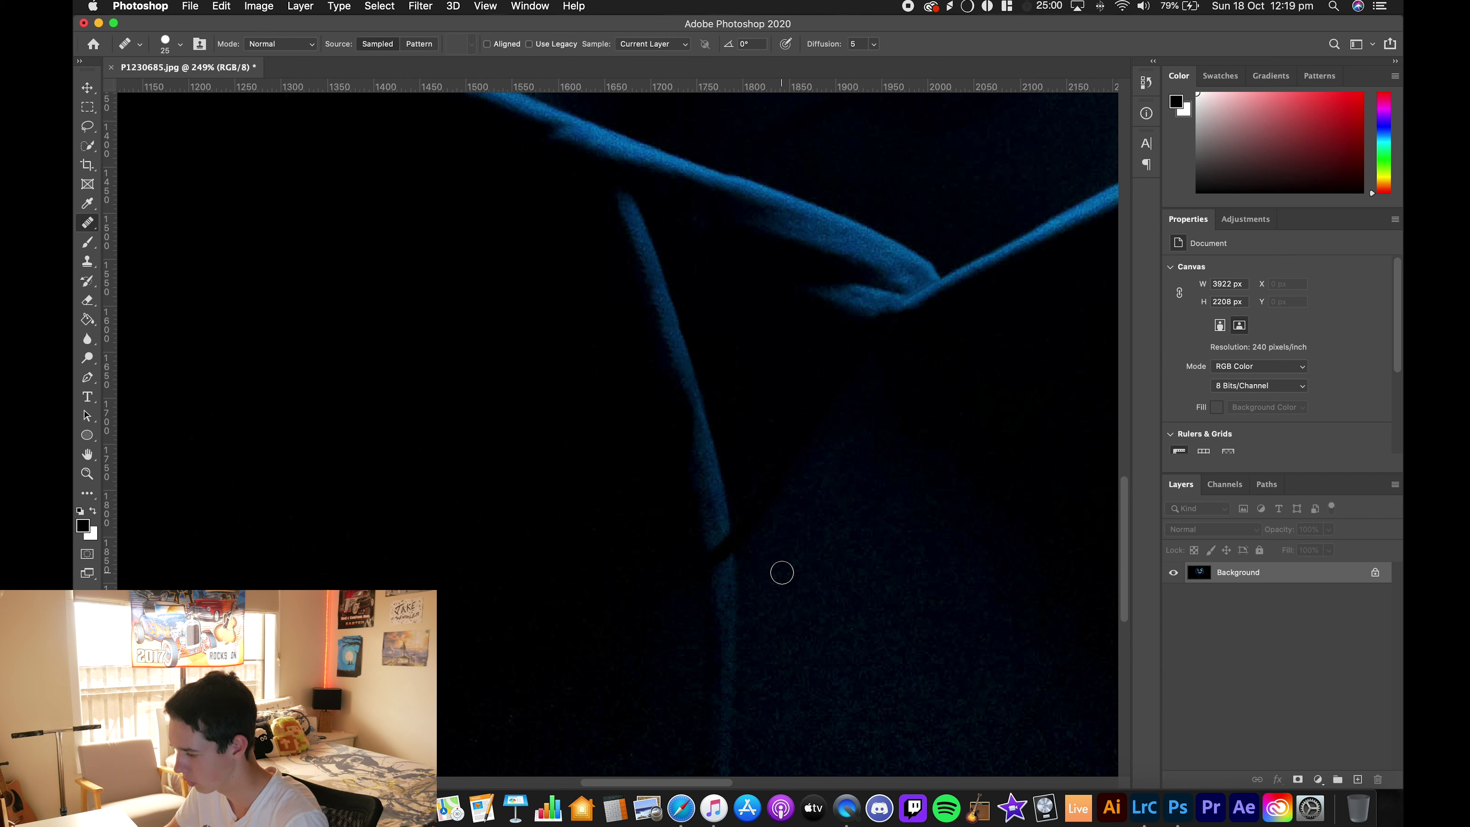
drag(701, 445, 683, 368)
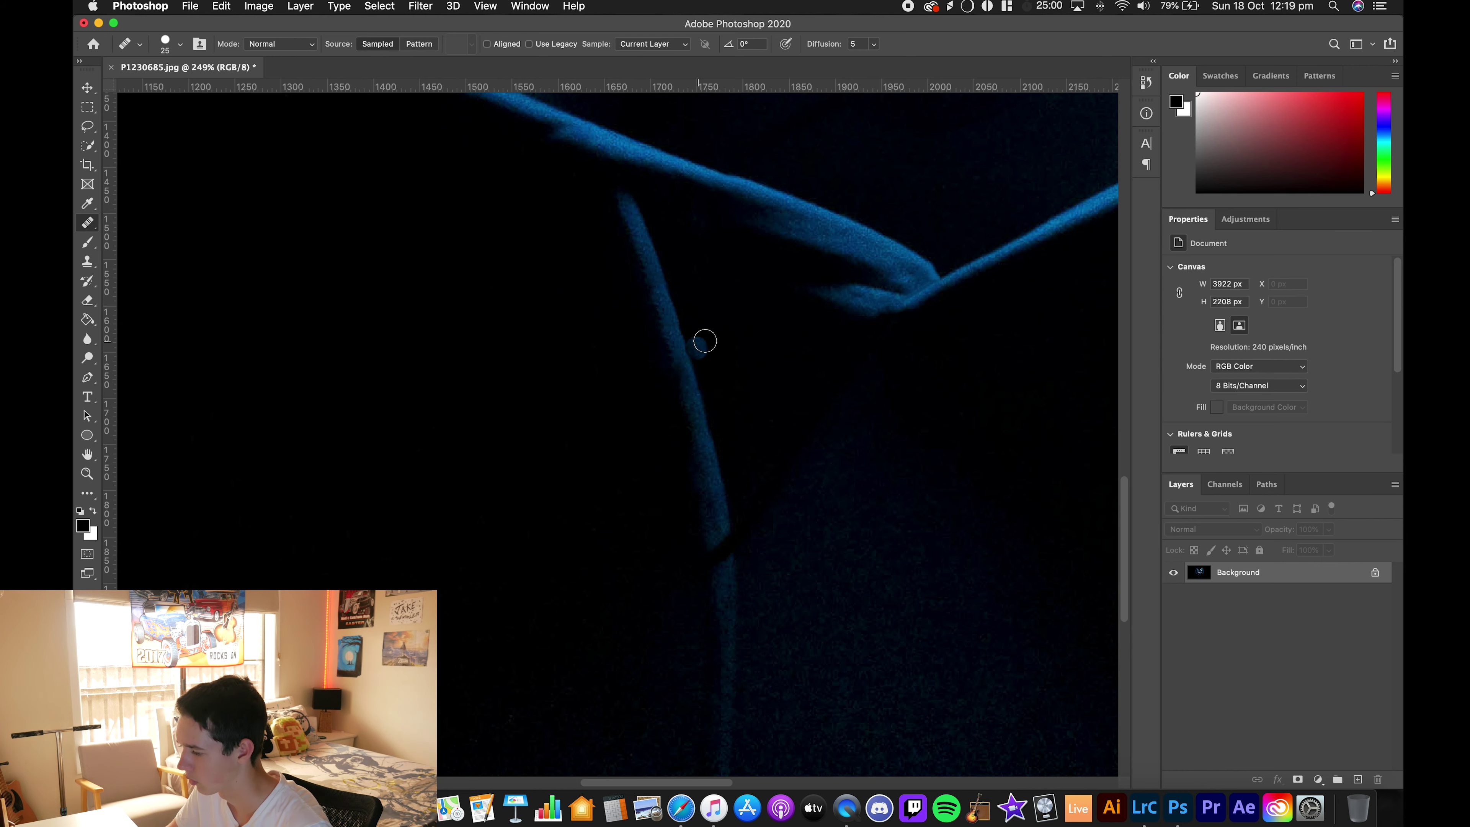
Step: Heal the lower dark gap in the left vertical line, using the lit part just above it as the source
scroll(801, 384, down, 5)
scroll(802, 384, up, 5)
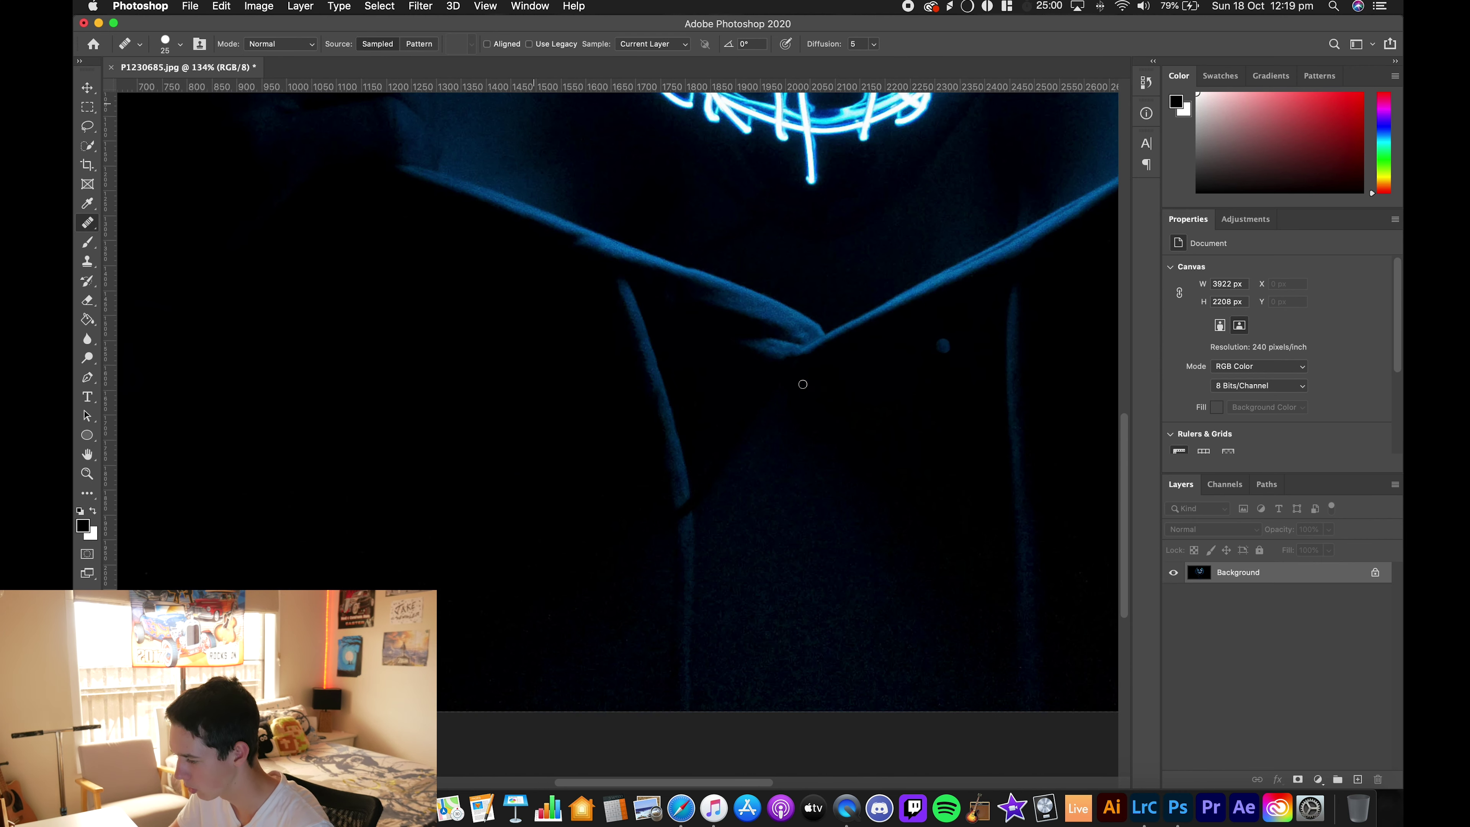
scroll(802, 384, left, 1)
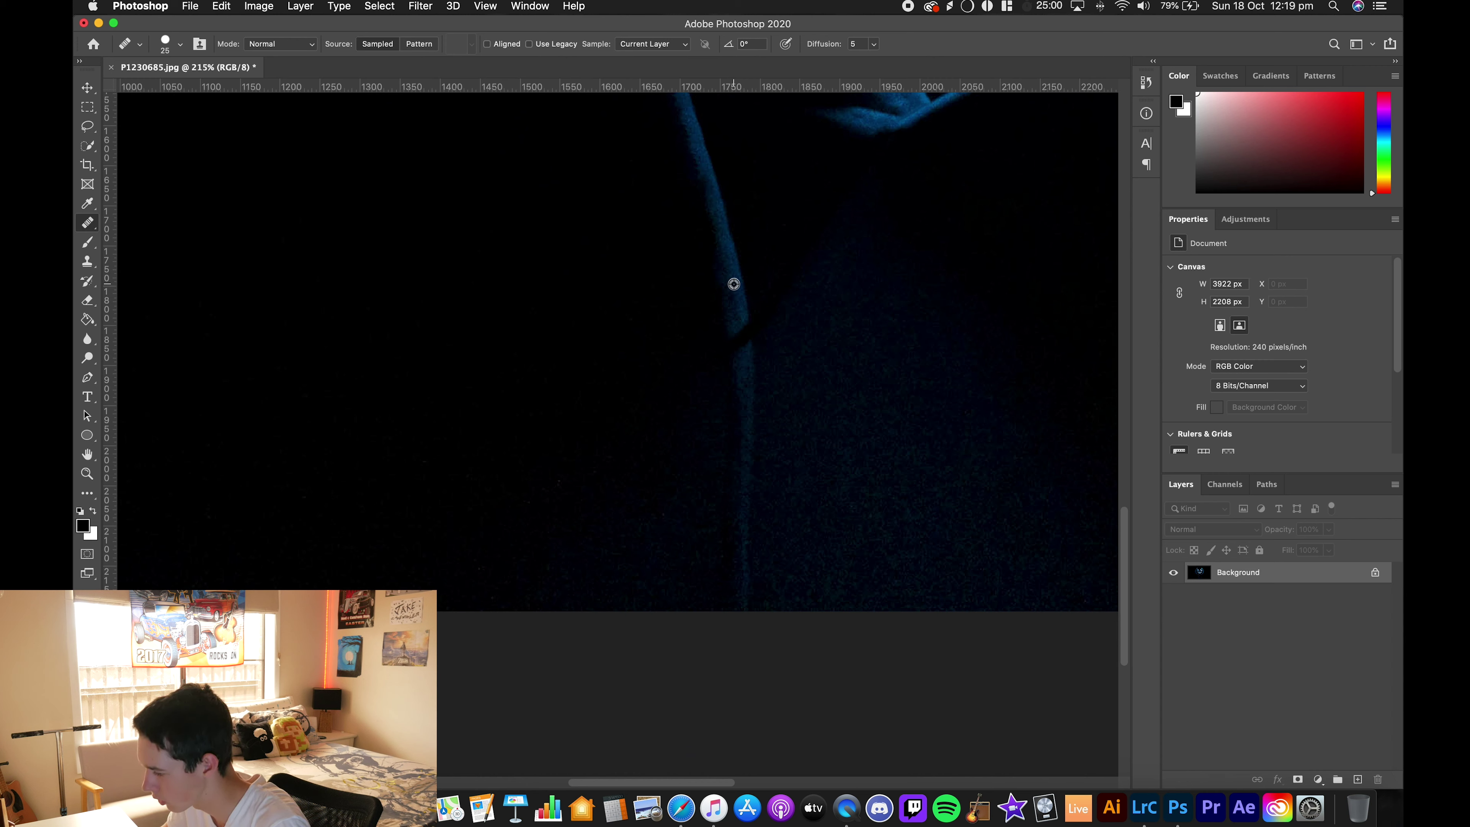
mouse_move(739, 317)
mouse_down()
mouse_move(741, 357)
mouse_move(739, 325)
mouse_move(741, 361)
mouse_move(738, 326)
mouse_up()
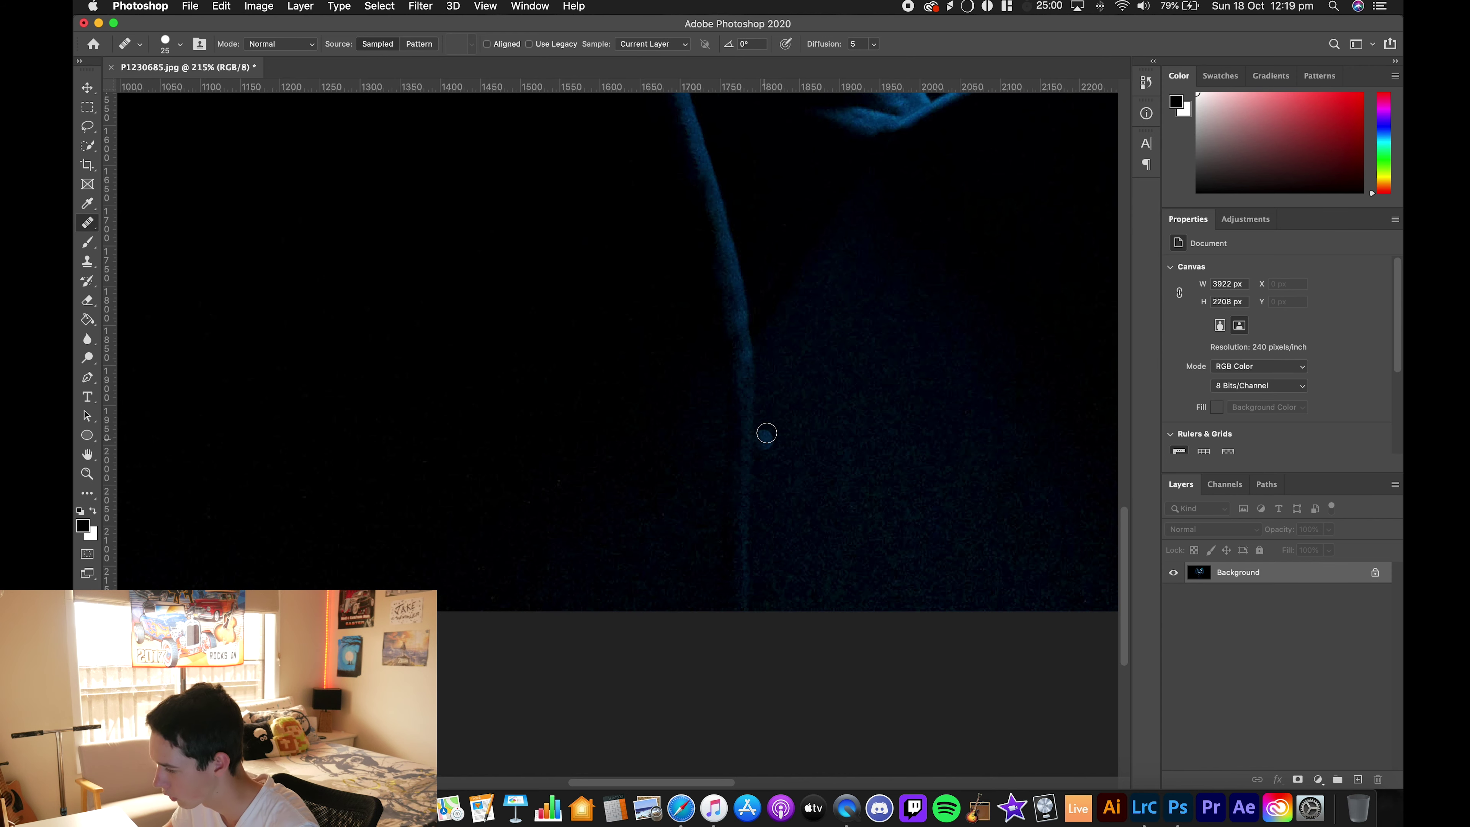
Step: Check the retouching across the whole photo and around the hood's lower edge, and switch to the Brush tool
scroll(837, 347, down, 5)
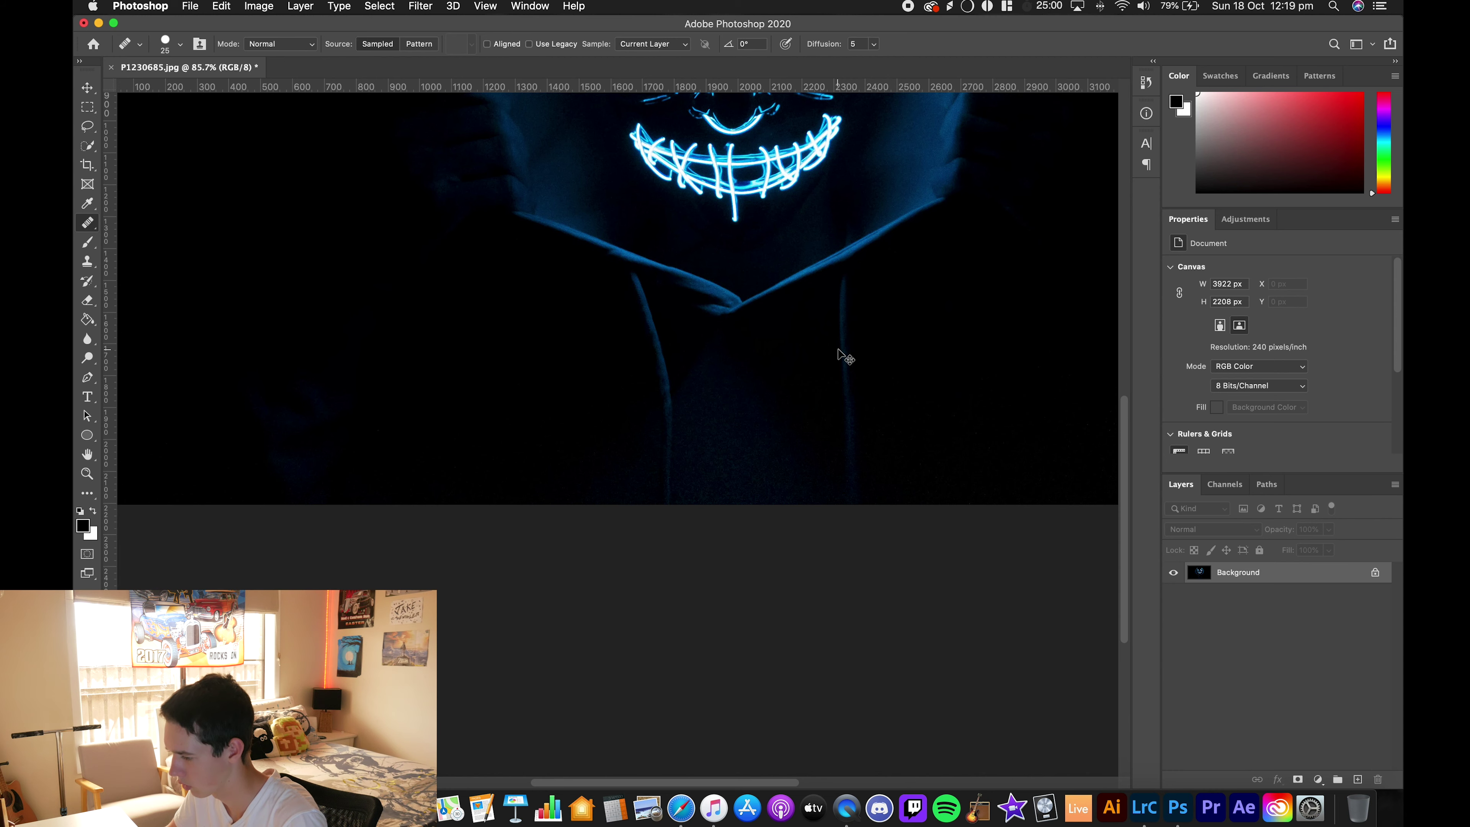
scroll(838, 350, down, 2)
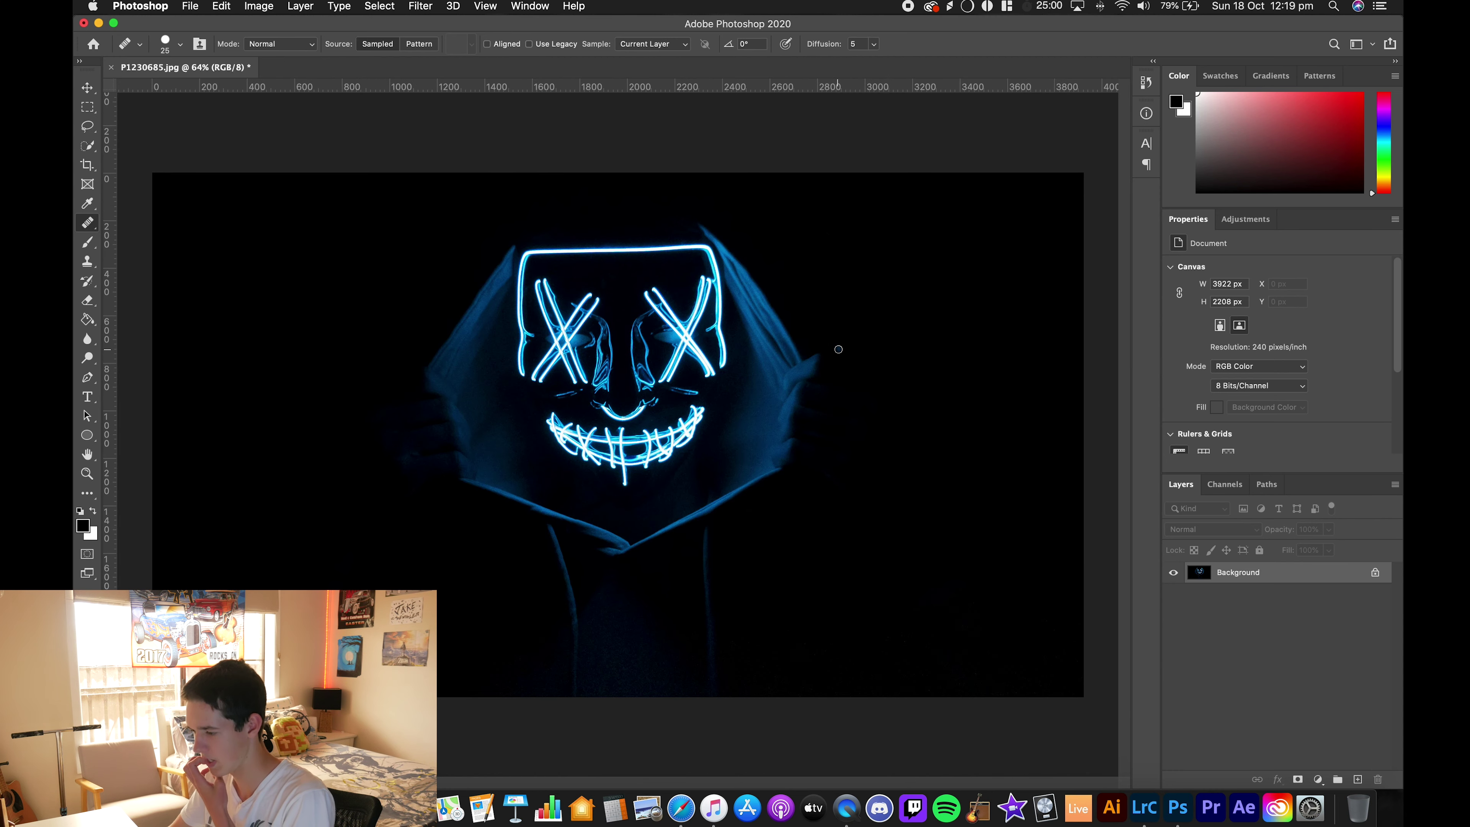
scroll(838, 349, up, 3)
scroll(710, 537, up, 4)
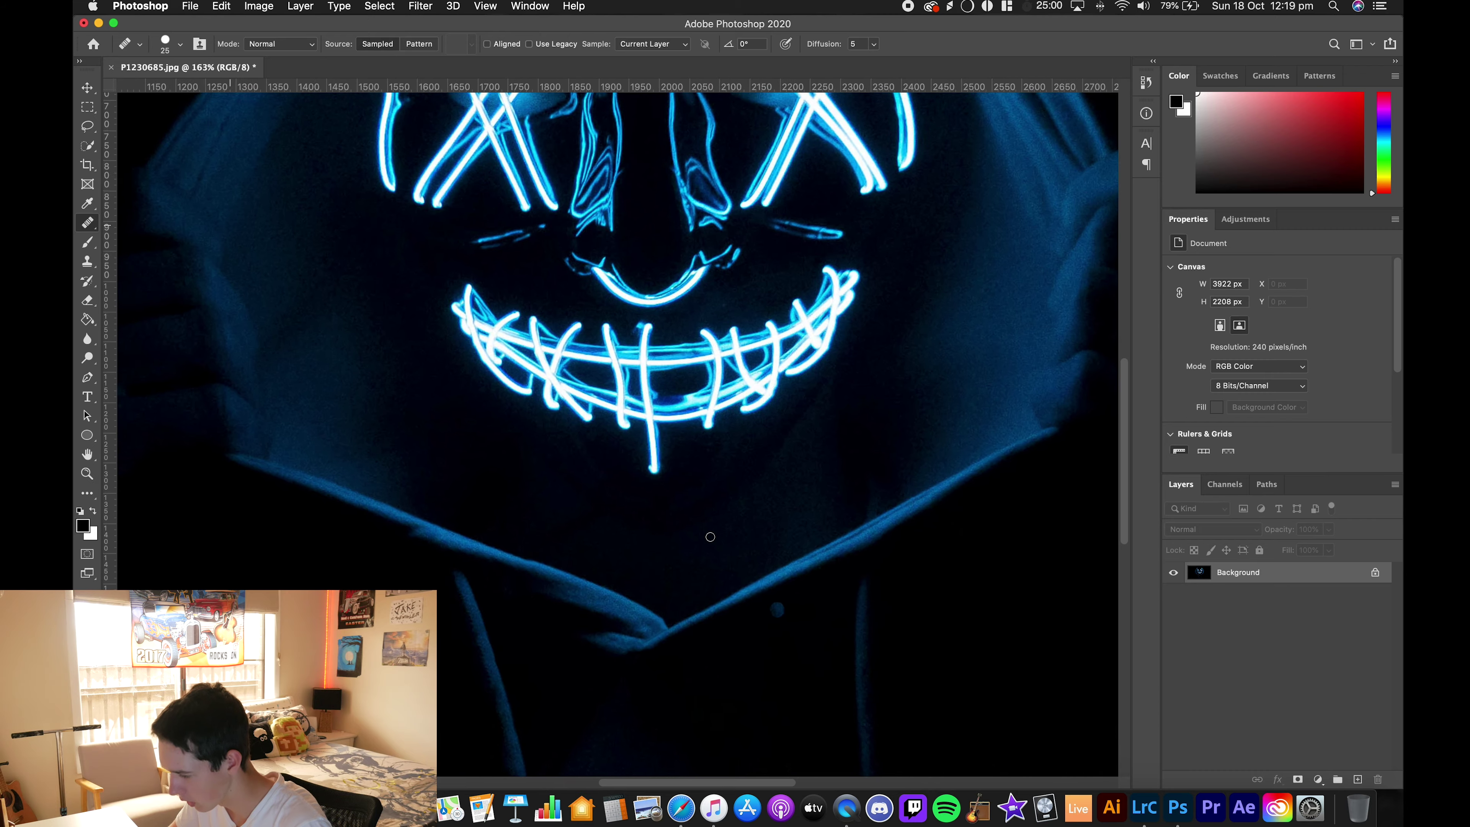
scroll(710, 536, down, 6)
key(b)
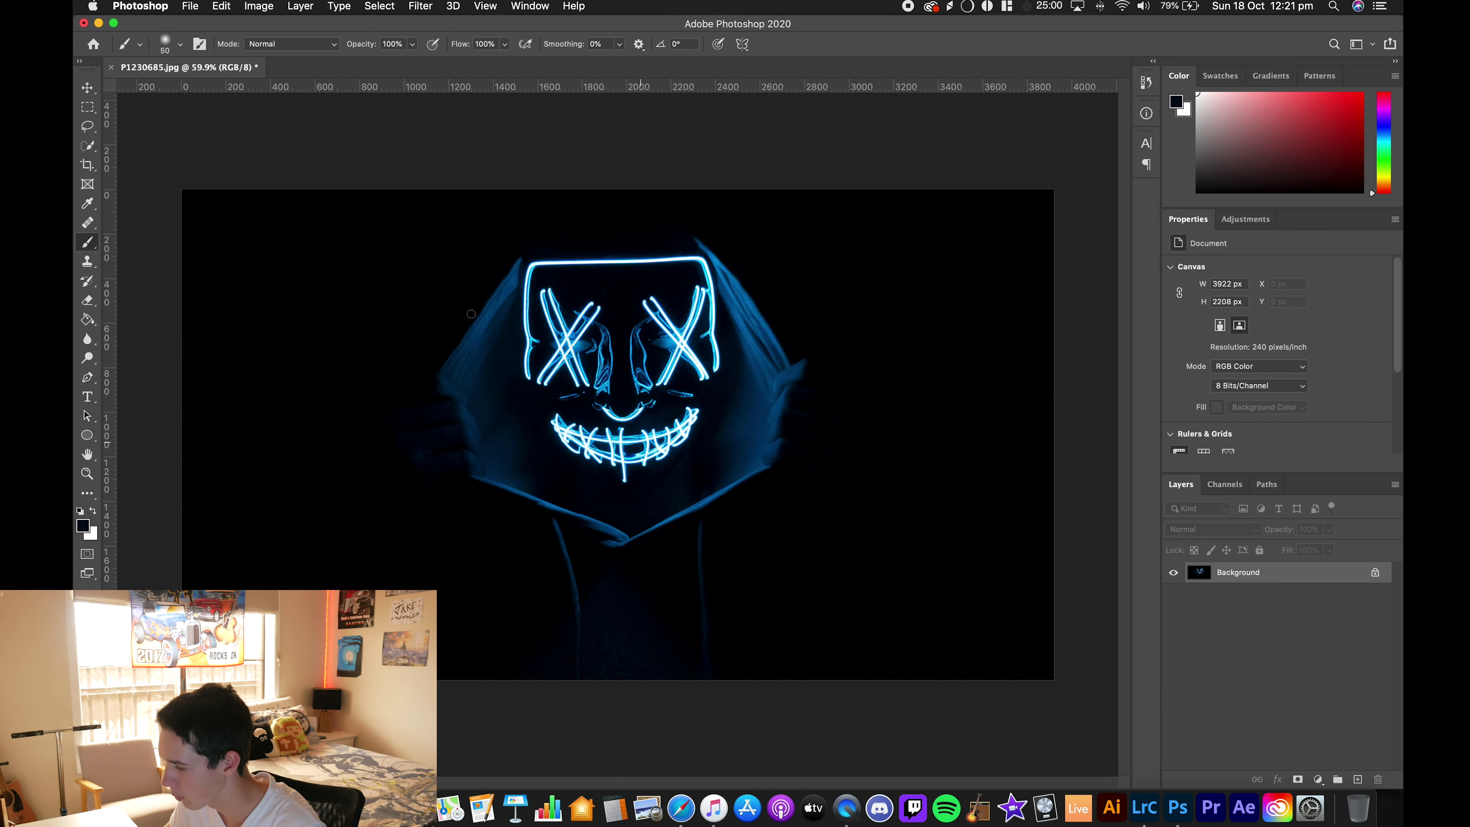
Step: Export the retouched full-width photo to the Desktop as P1230685.jpg, in JPG format at 100% quality and full size
click(190, 6)
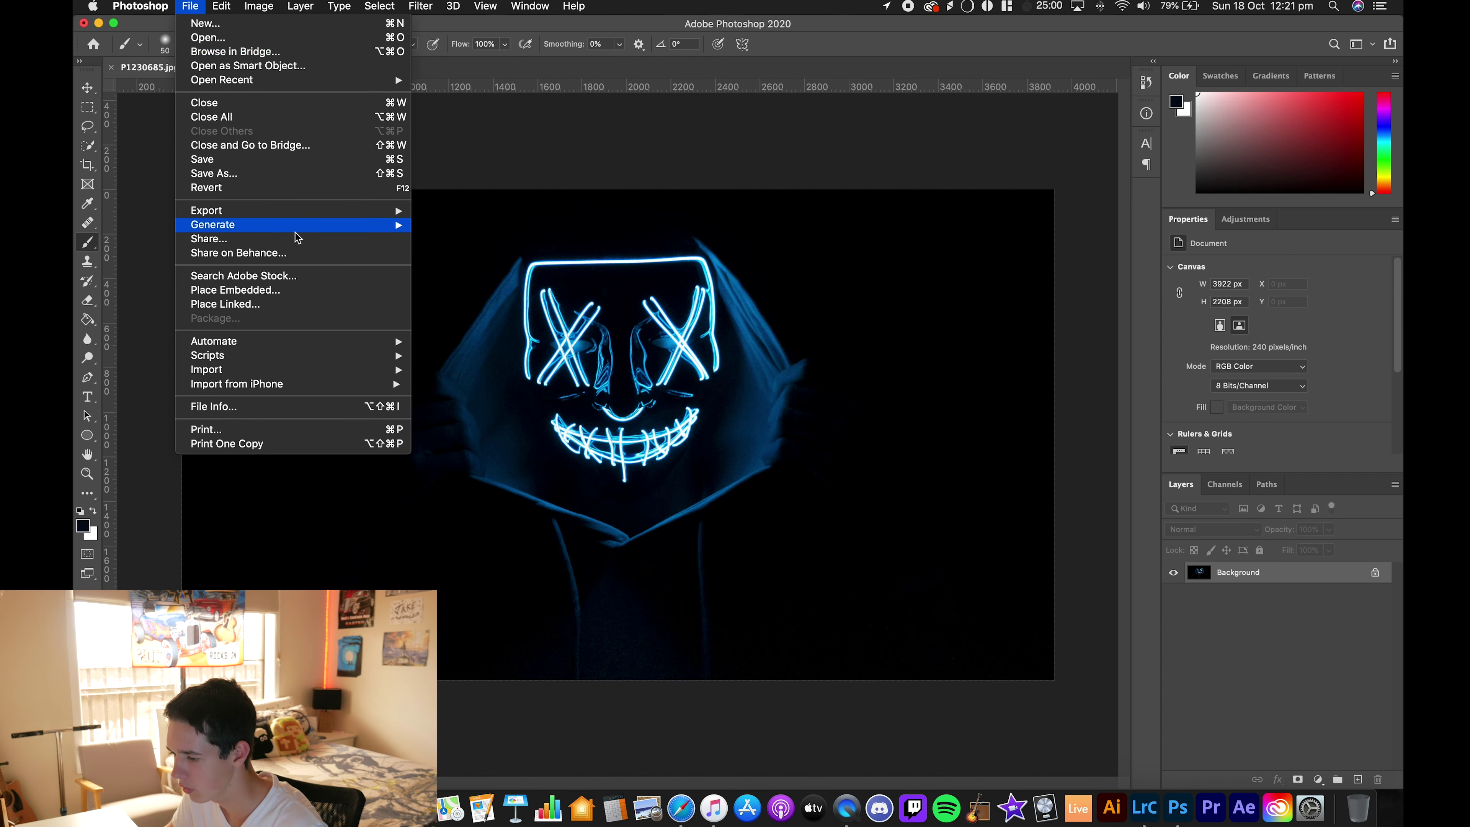
mouse_move(280, 214)
click(480, 226)
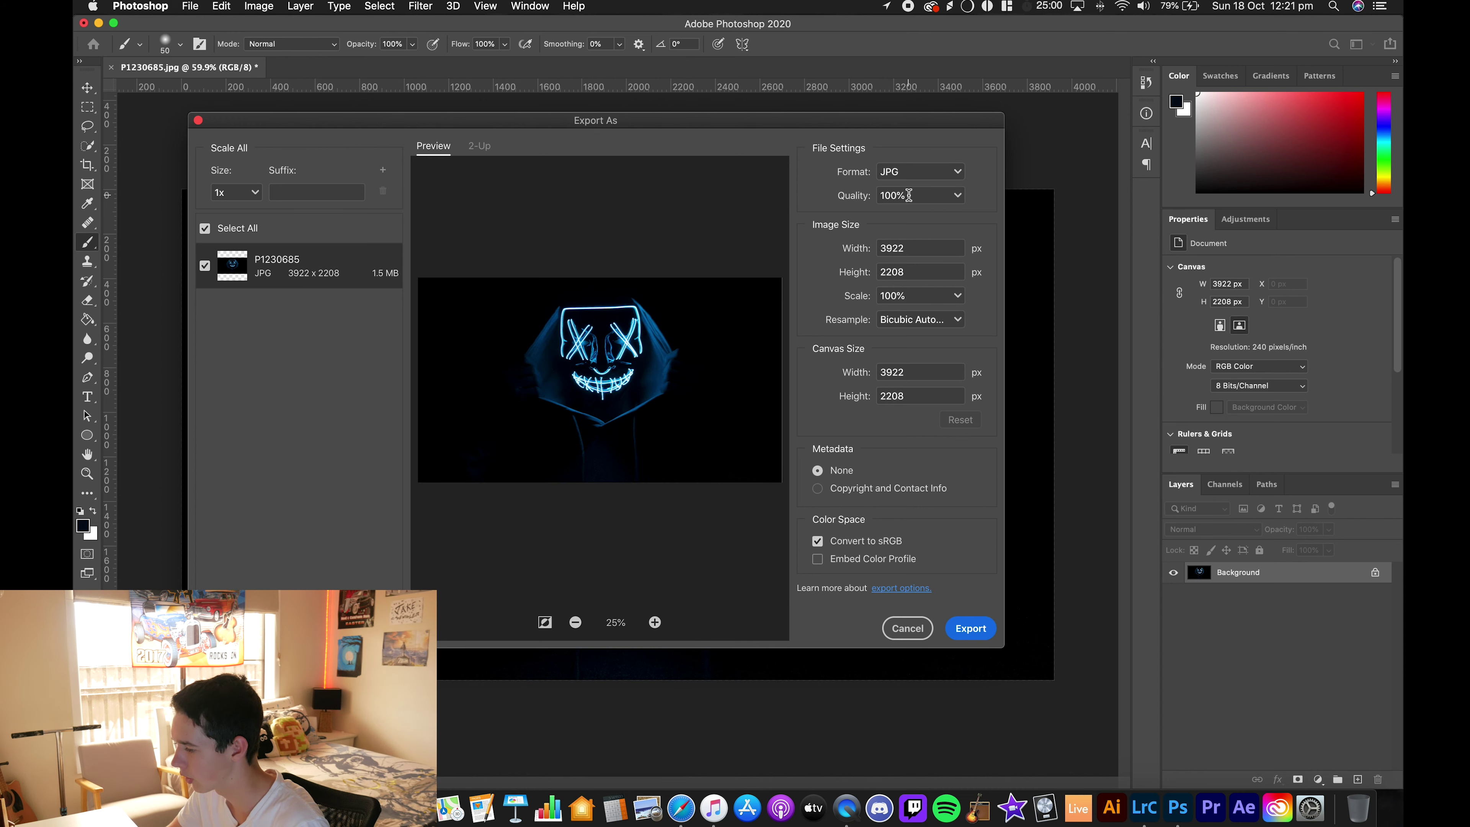
click(918, 327)
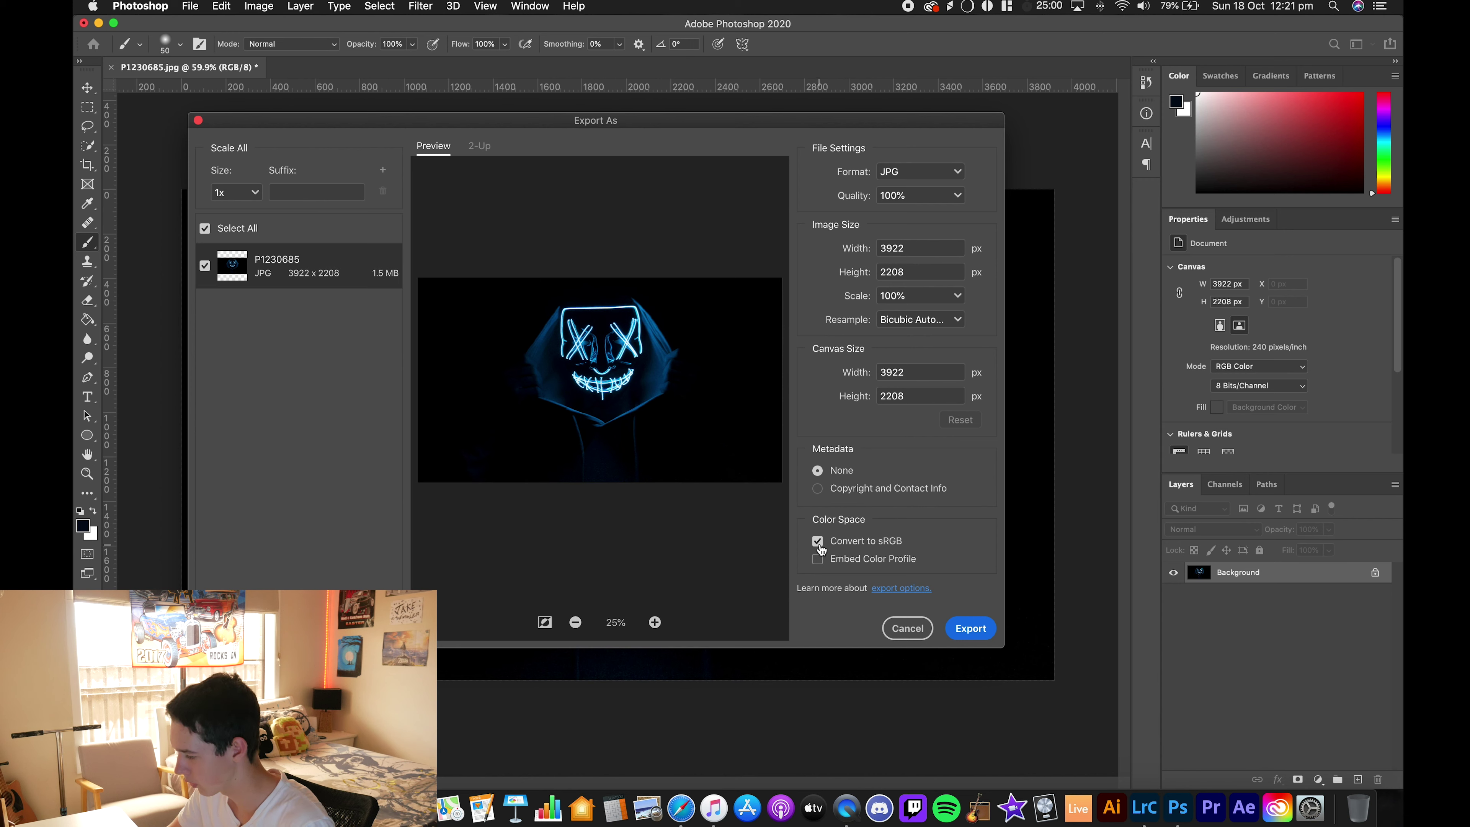
click(971, 629)
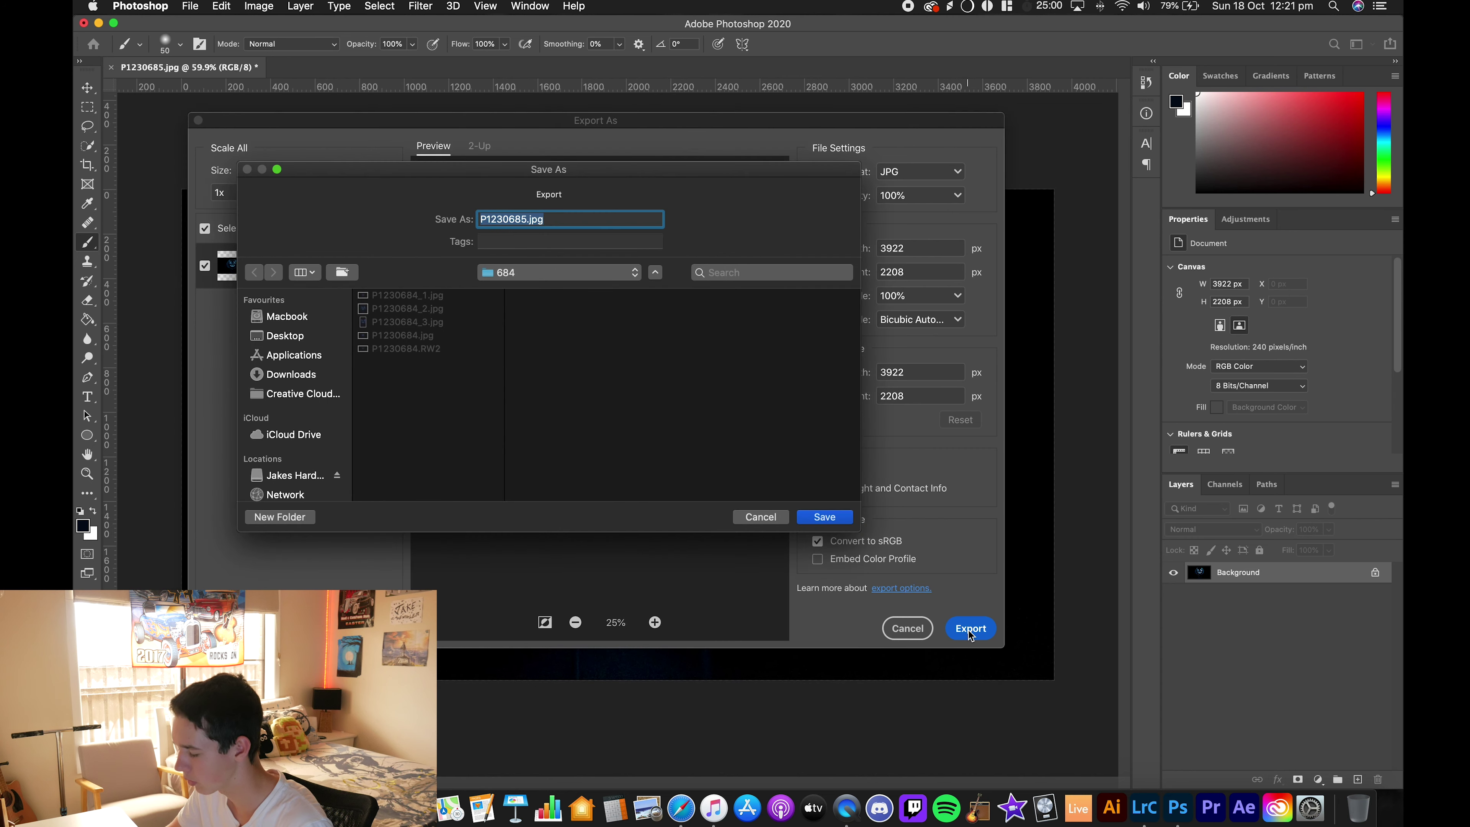
click(301, 340)
click(825, 516)
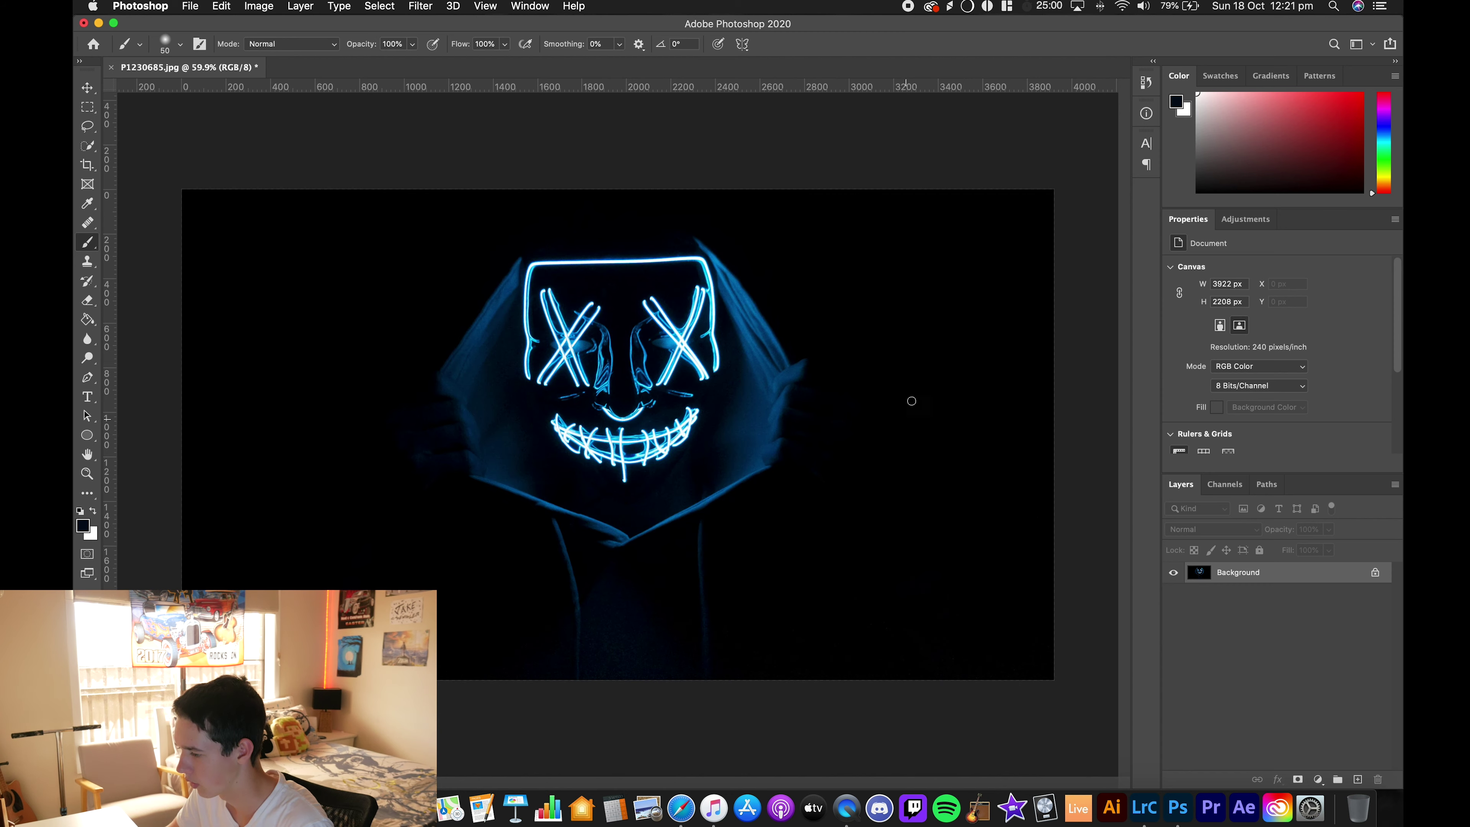
Step: Switch to Finder and move the exported P1230685.jpg from the desktop into the 685 folder, keeping both same-named files
key(cmd+h)
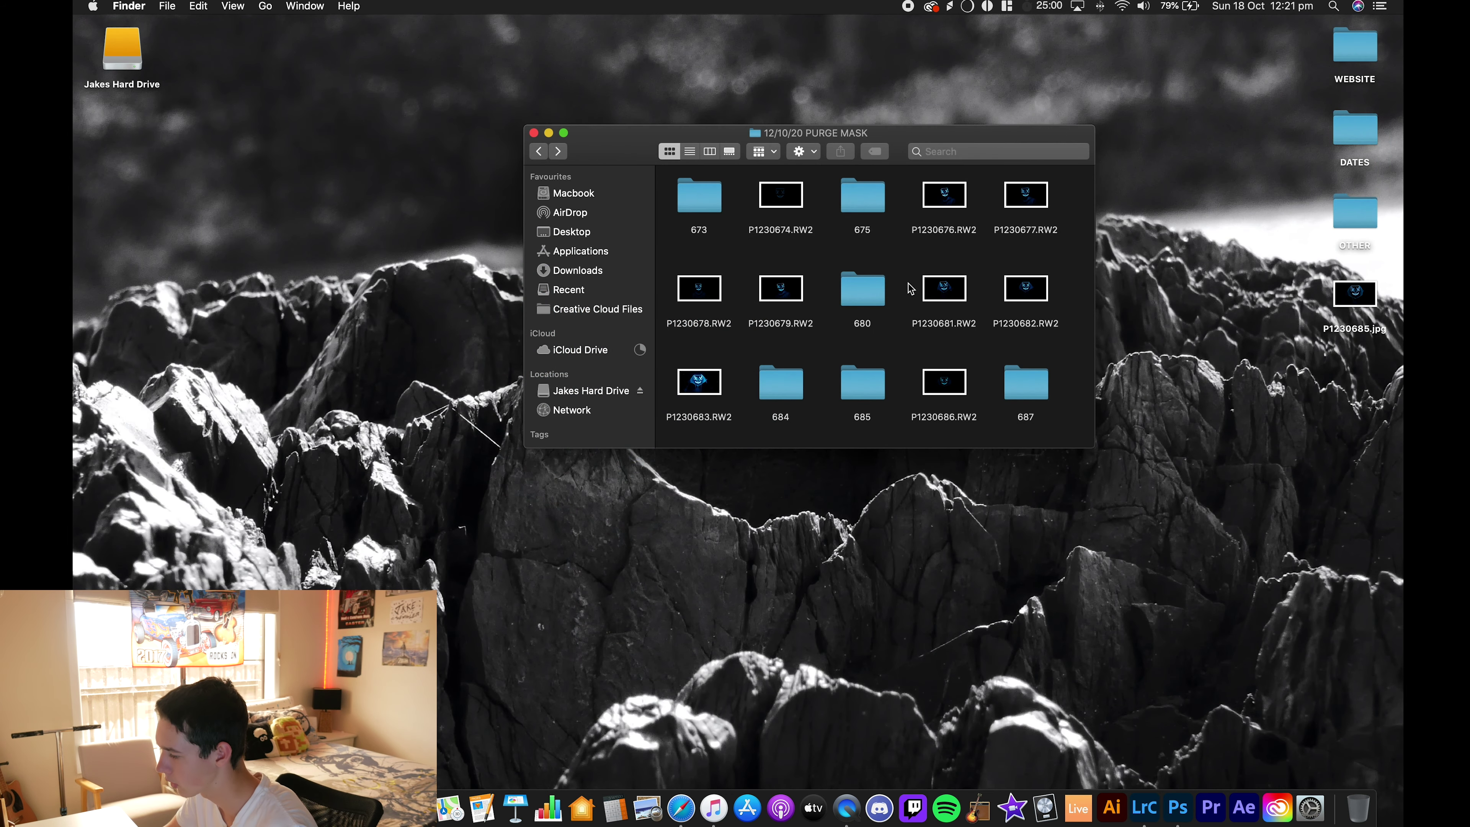
double_click(868, 387)
drag(1354, 295, 851, 203)
click(1145, 579)
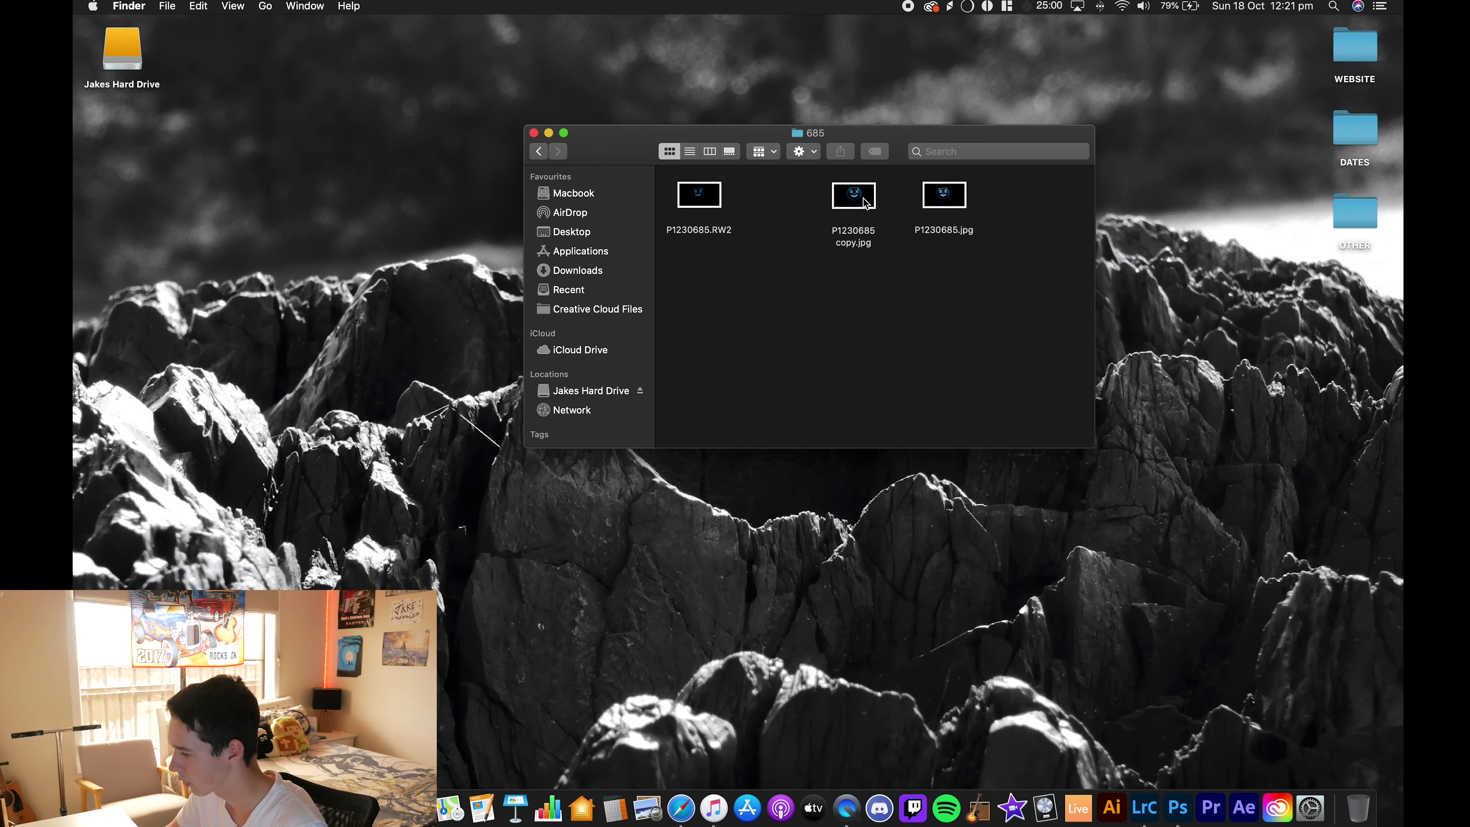
Step: Back in Photoshop, crop the photo to a 9:16 portrait at full height, centred on the neon mask
double_click(944, 195)
click(213, 46)
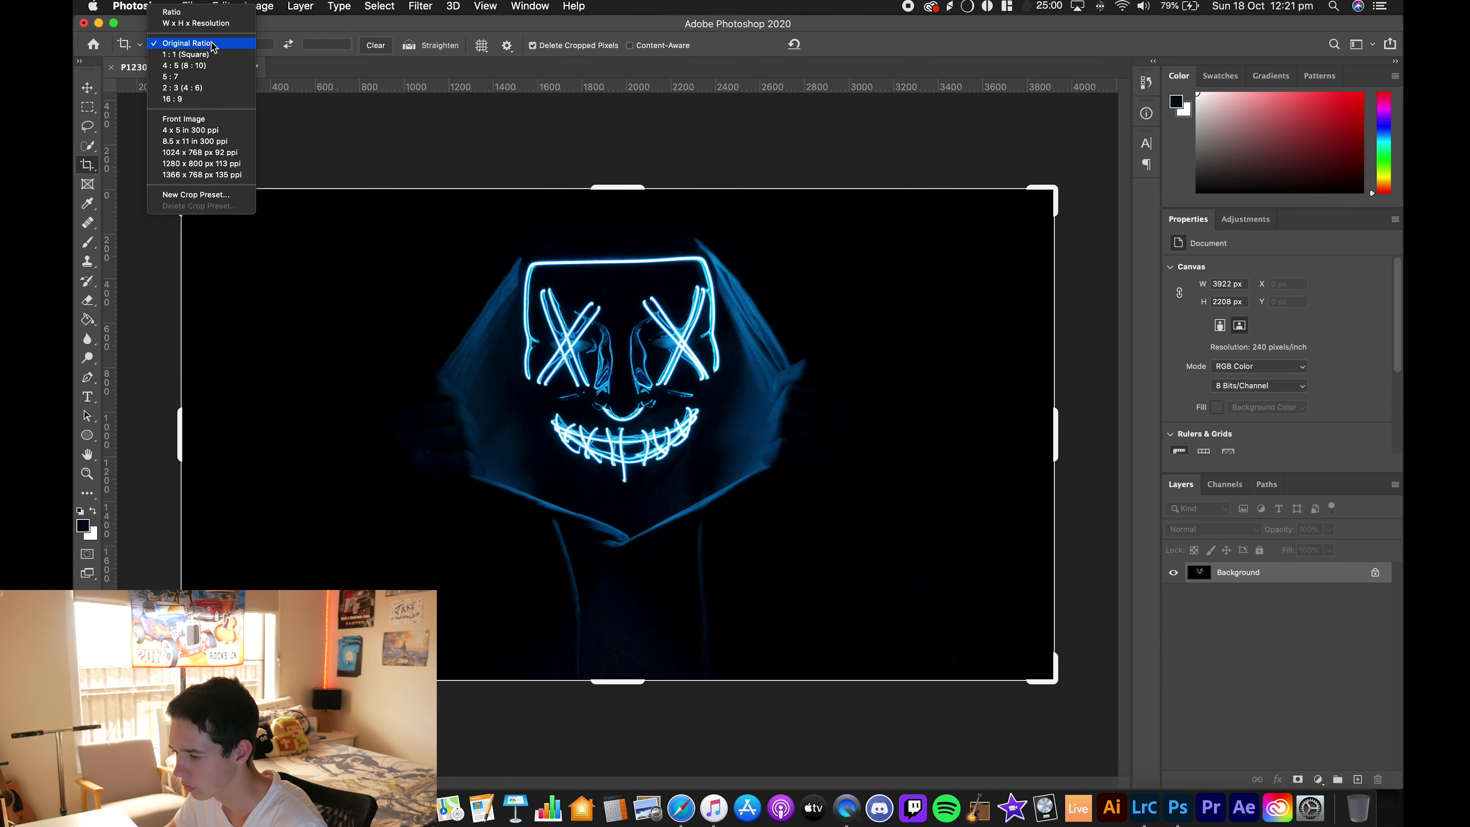
click(211, 99)
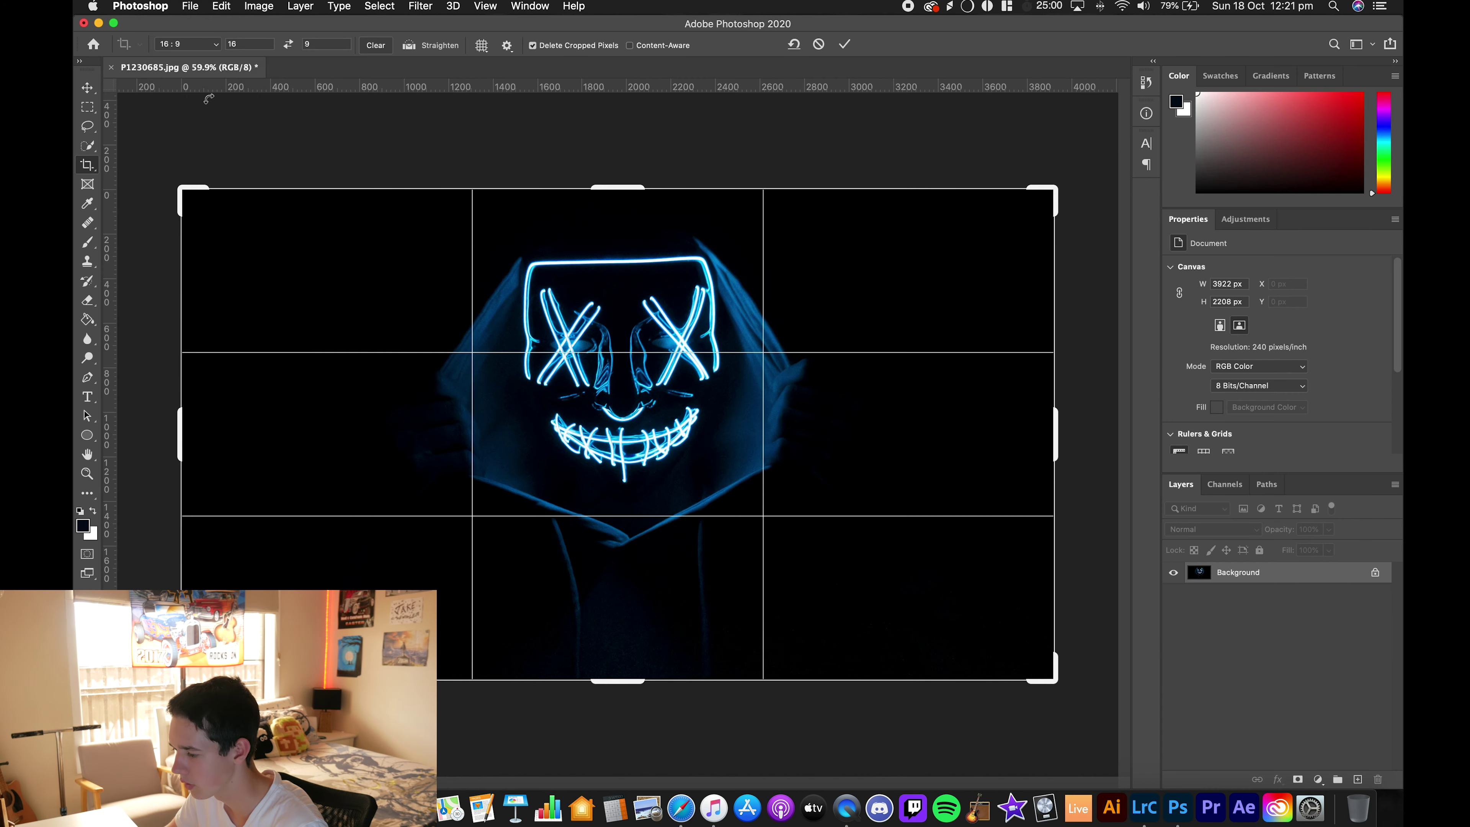
click(288, 45)
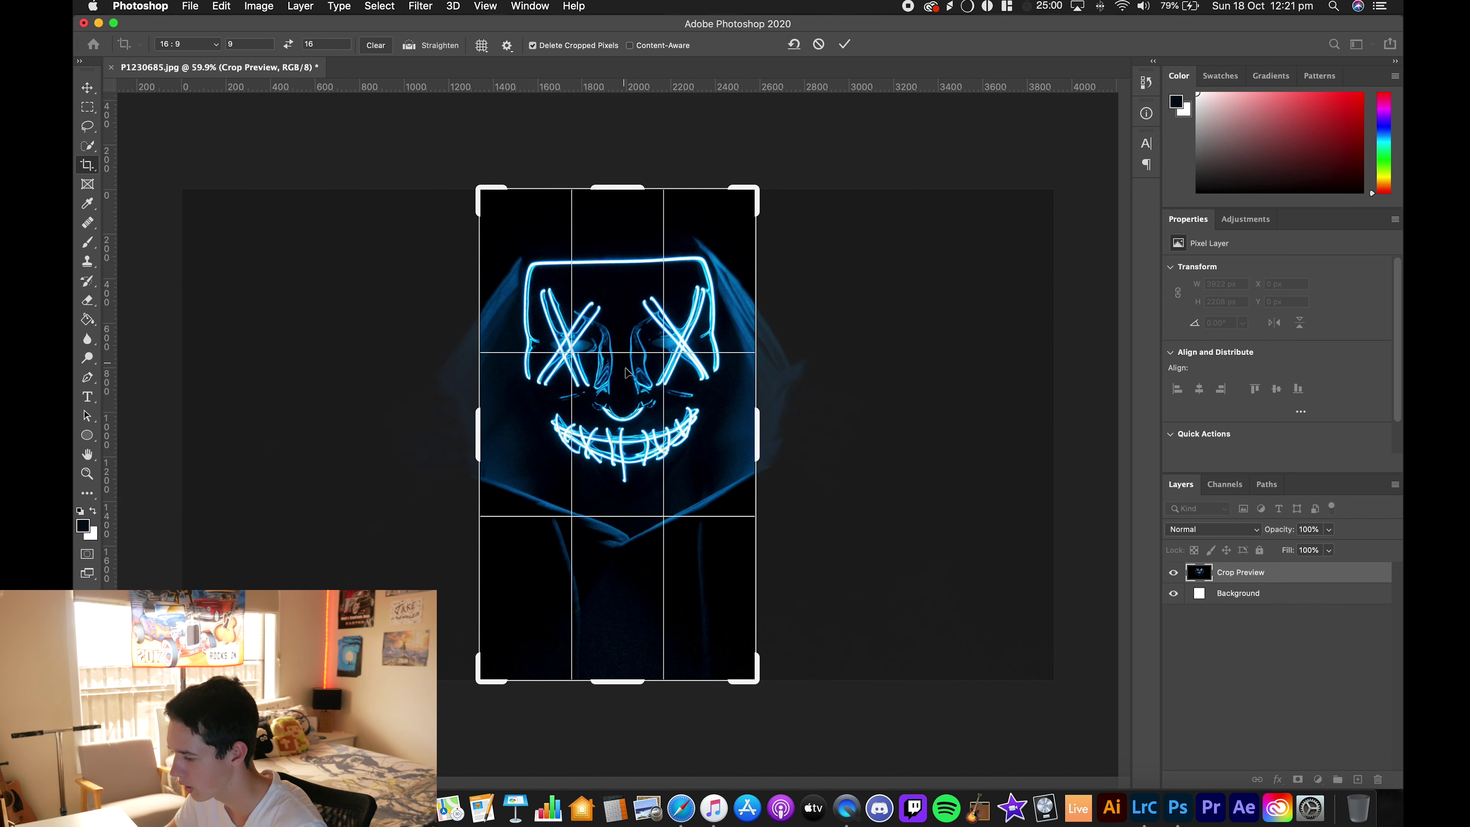
drag(642, 418, 638, 422)
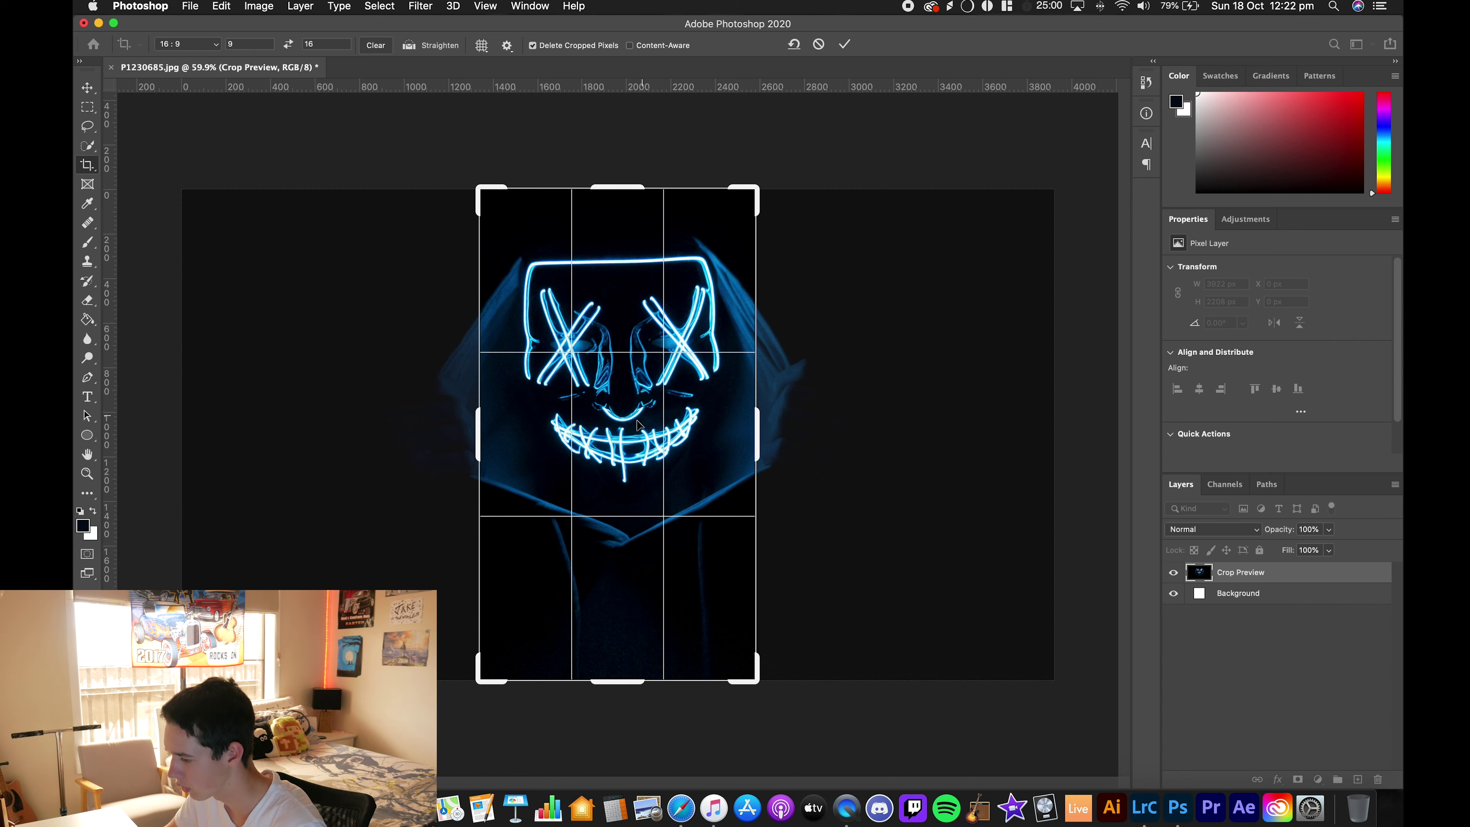
key(Return)
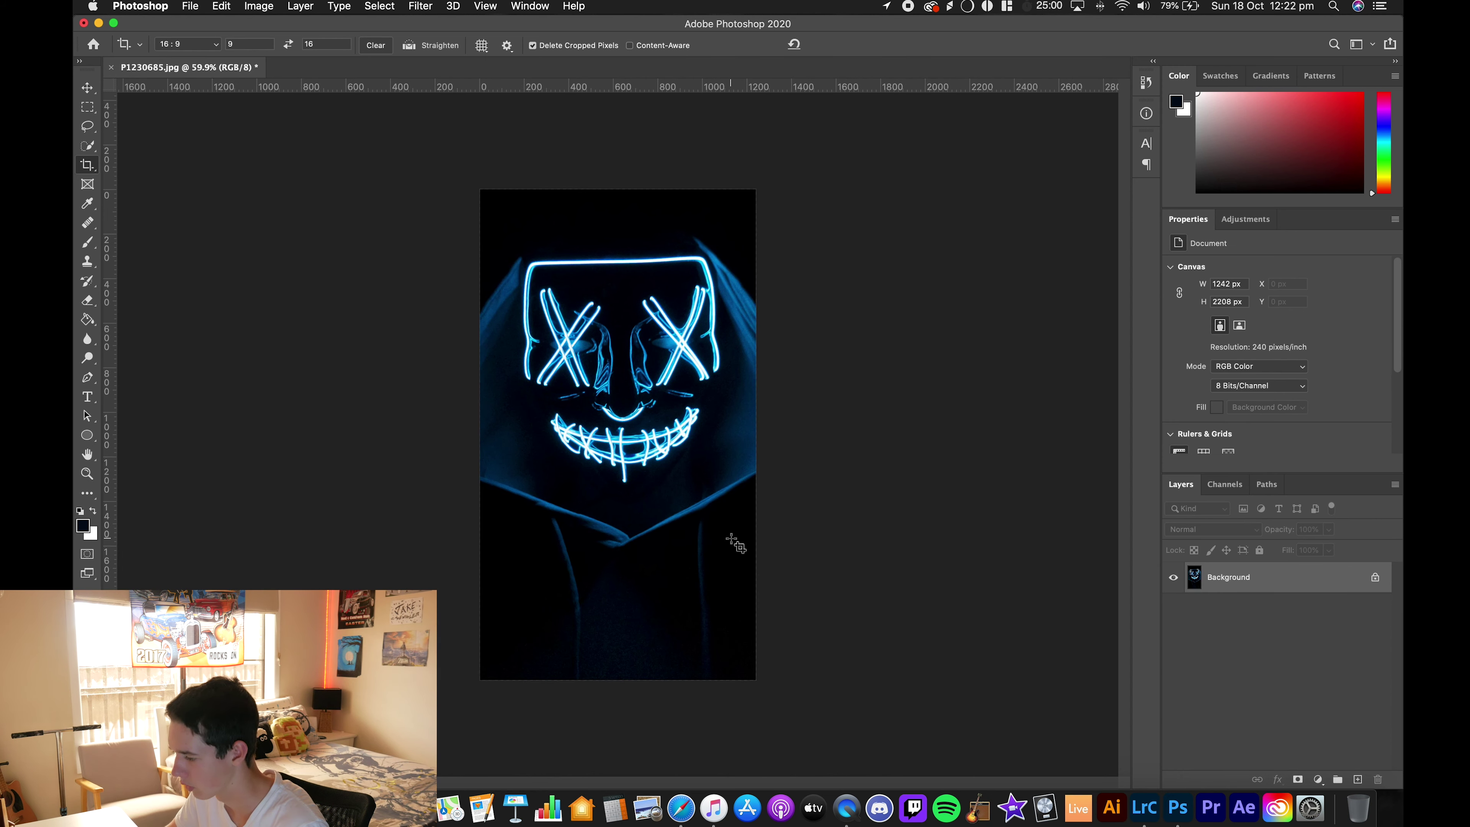
Step: Export the portrait crop to the Desktop as P1230685_2.jpg, in JPG format at 100% quality
click(195, 7)
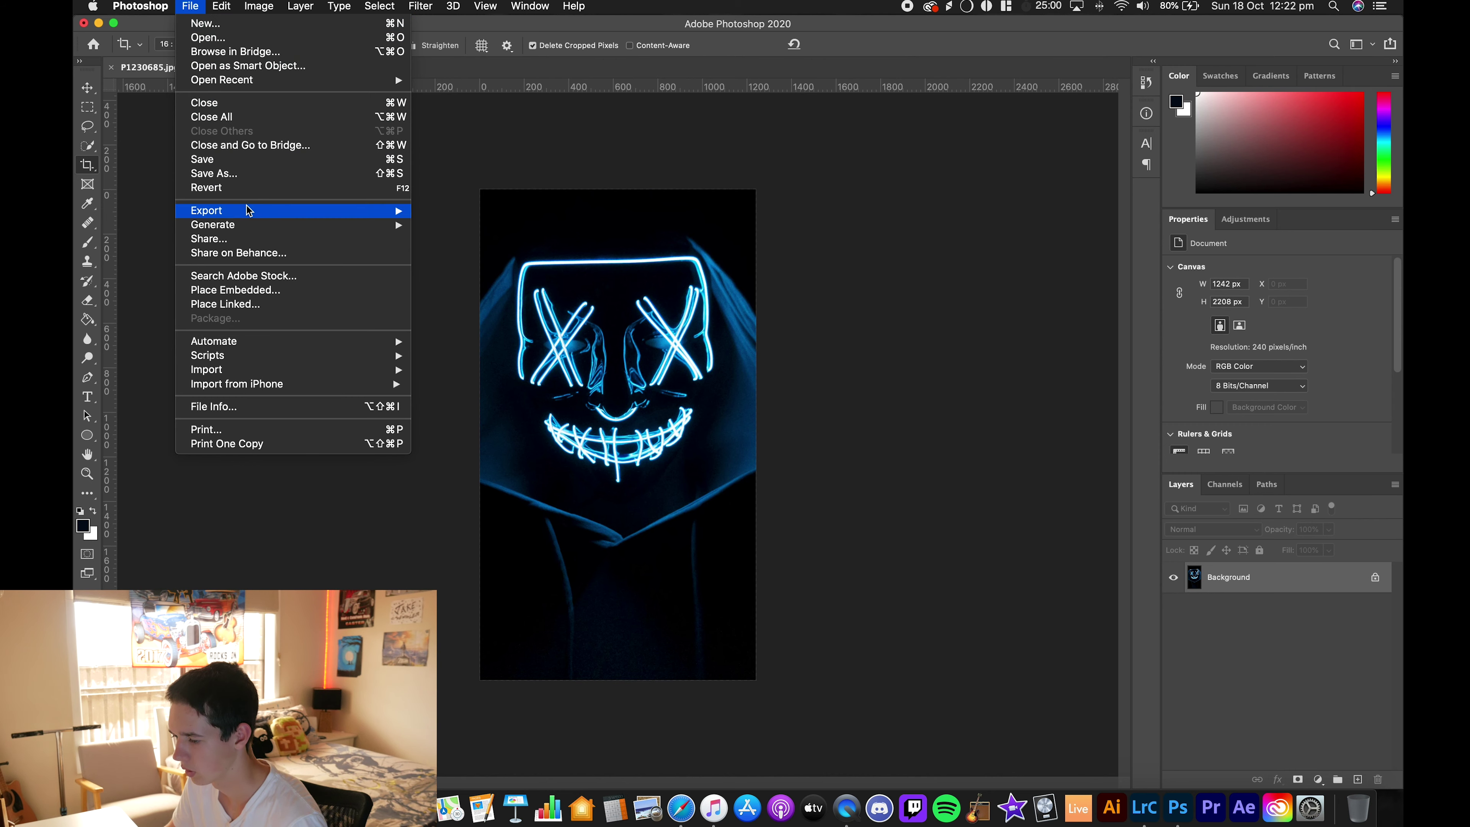
mouse_move(259, 216)
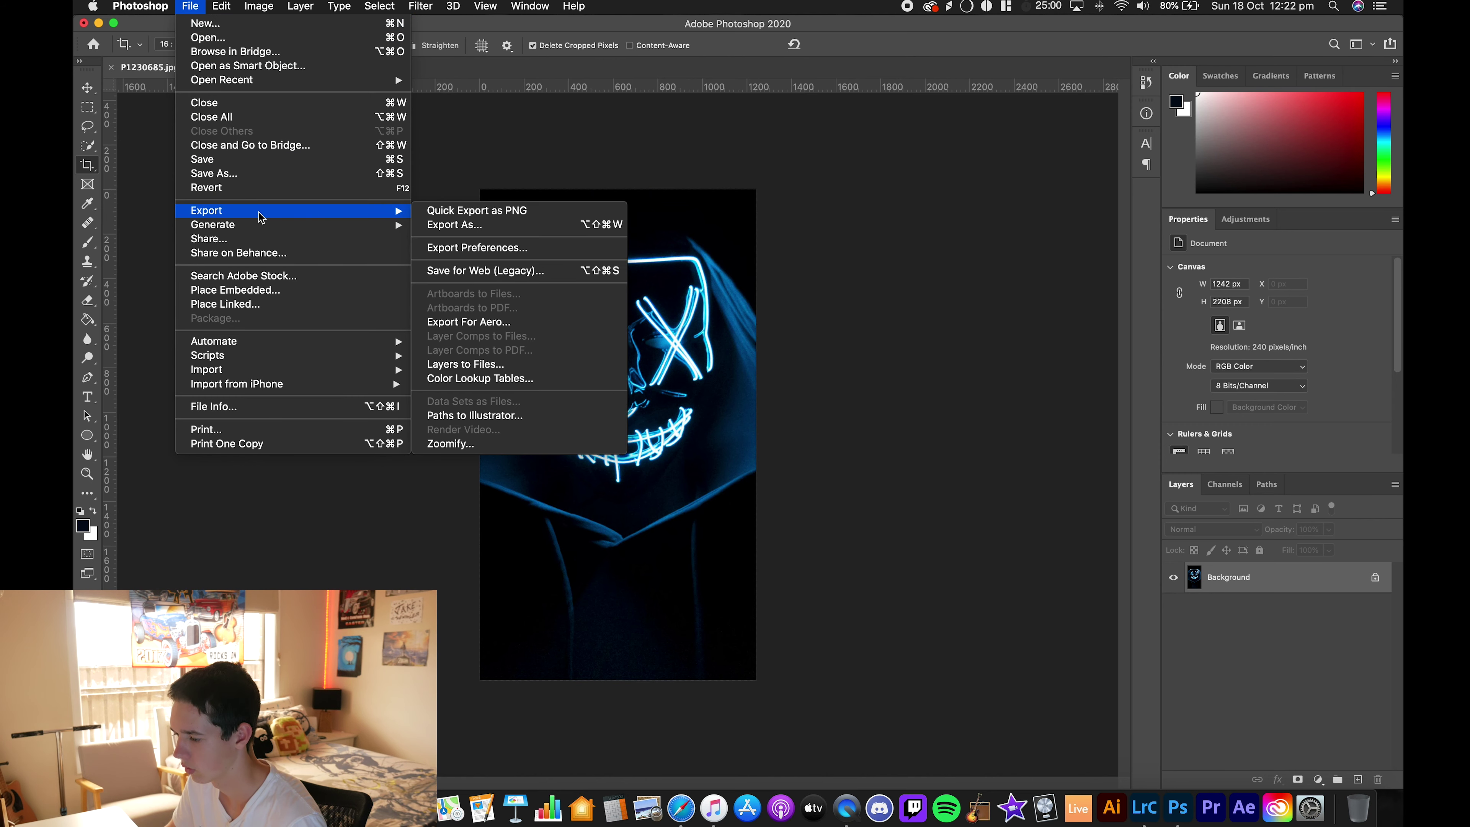
click(472, 225)
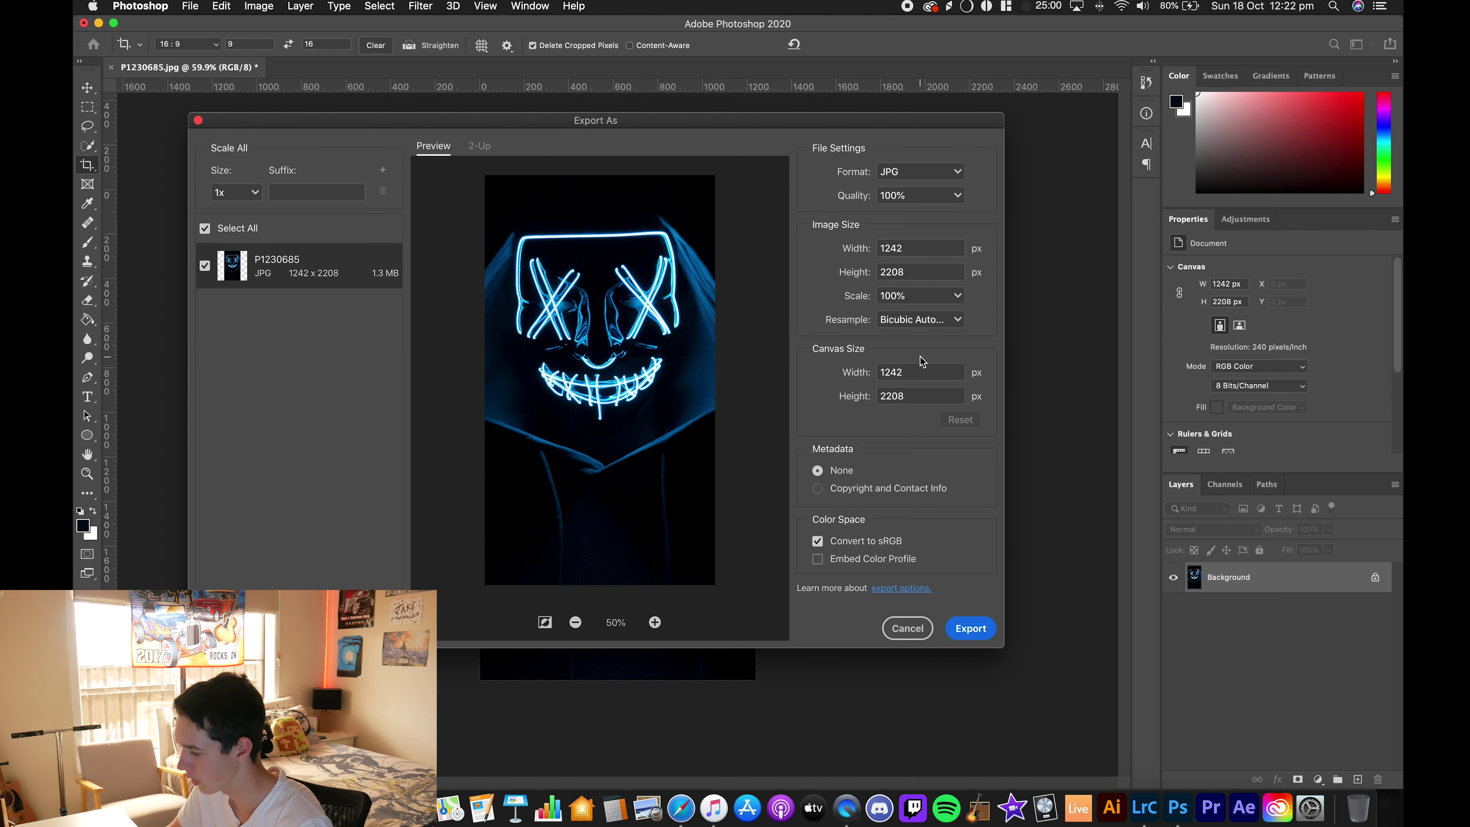
click(971, 629)
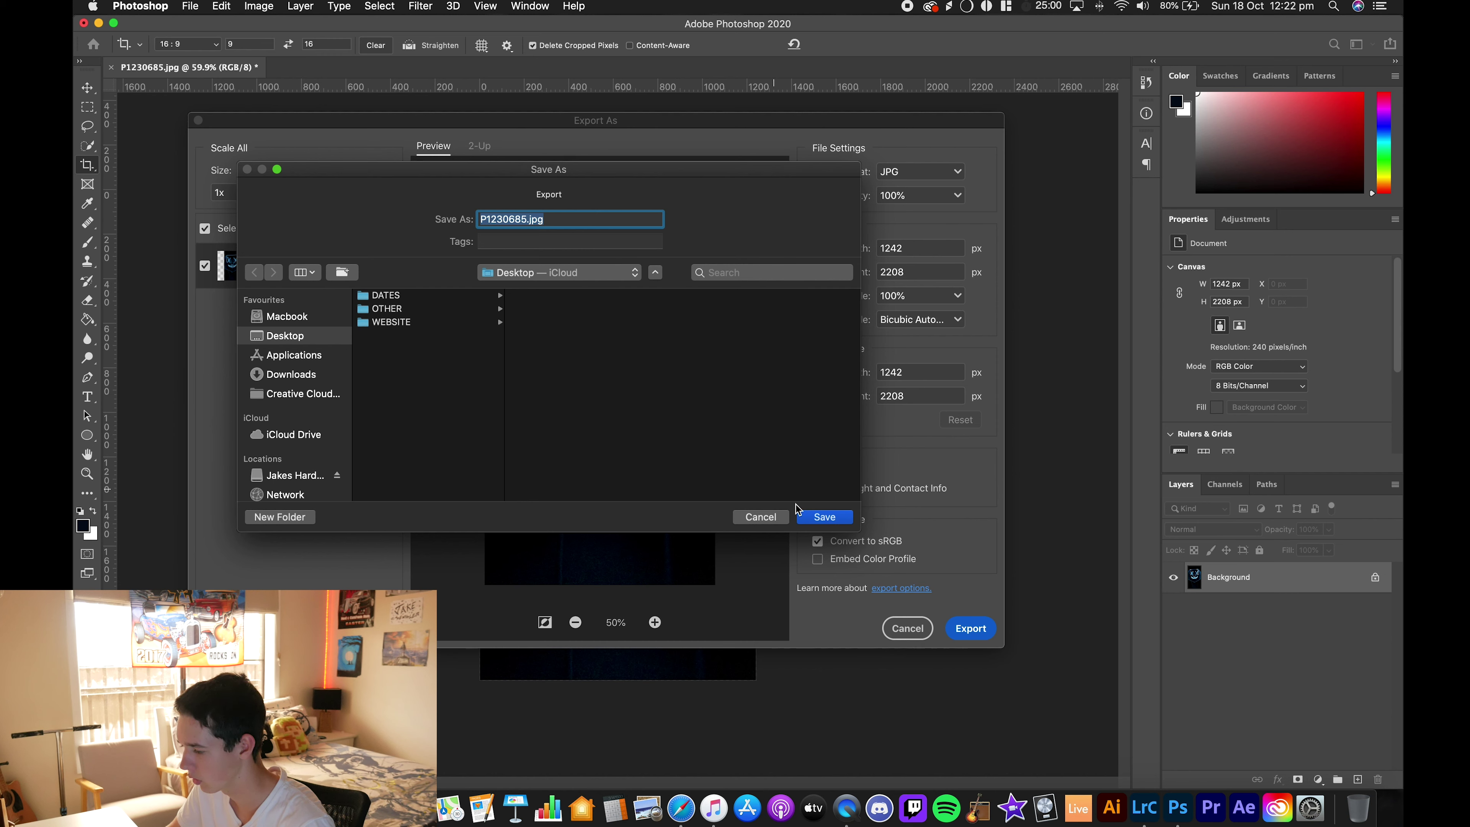
click(528, 220)
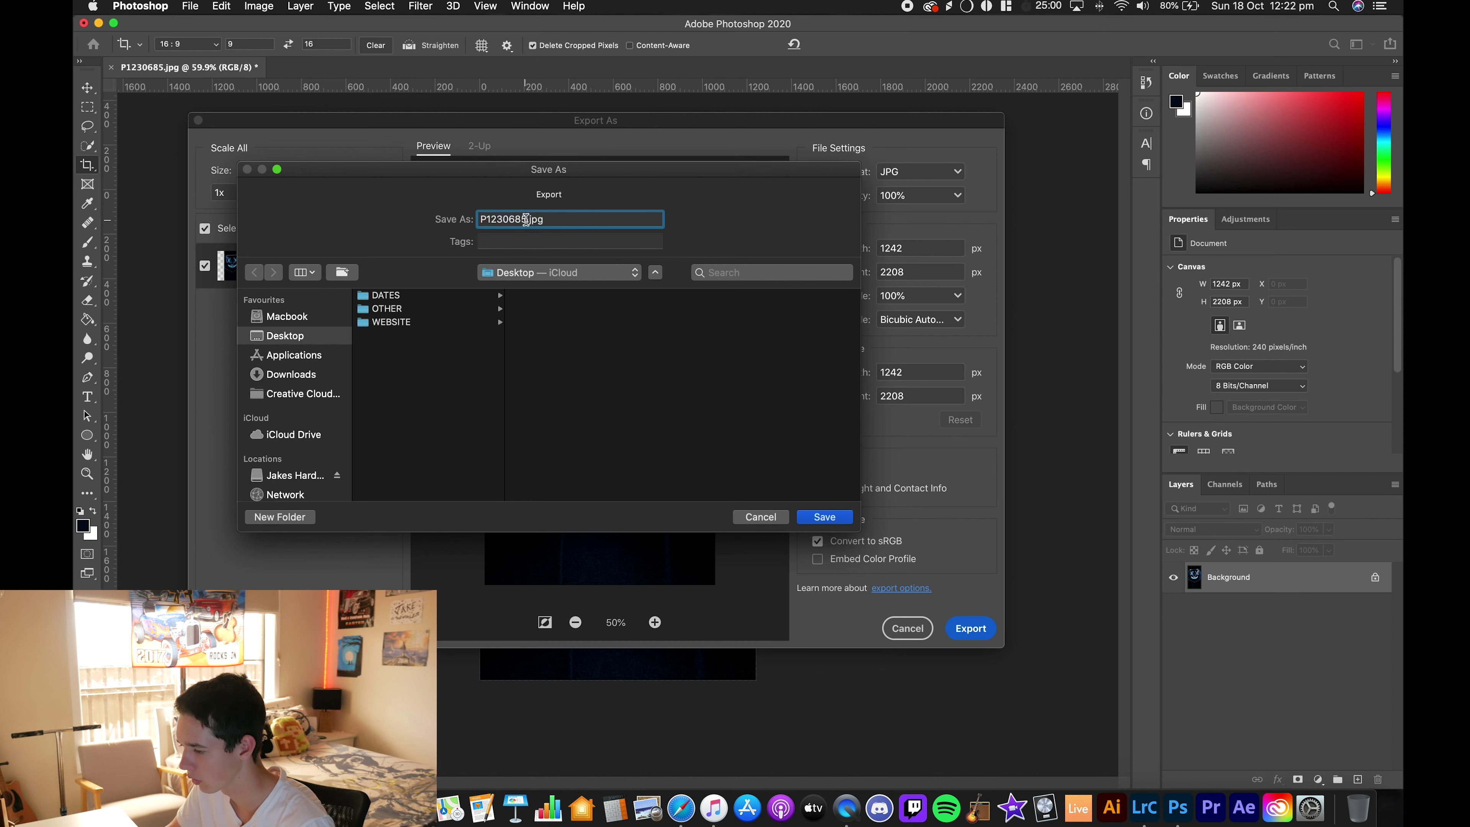
text(_)
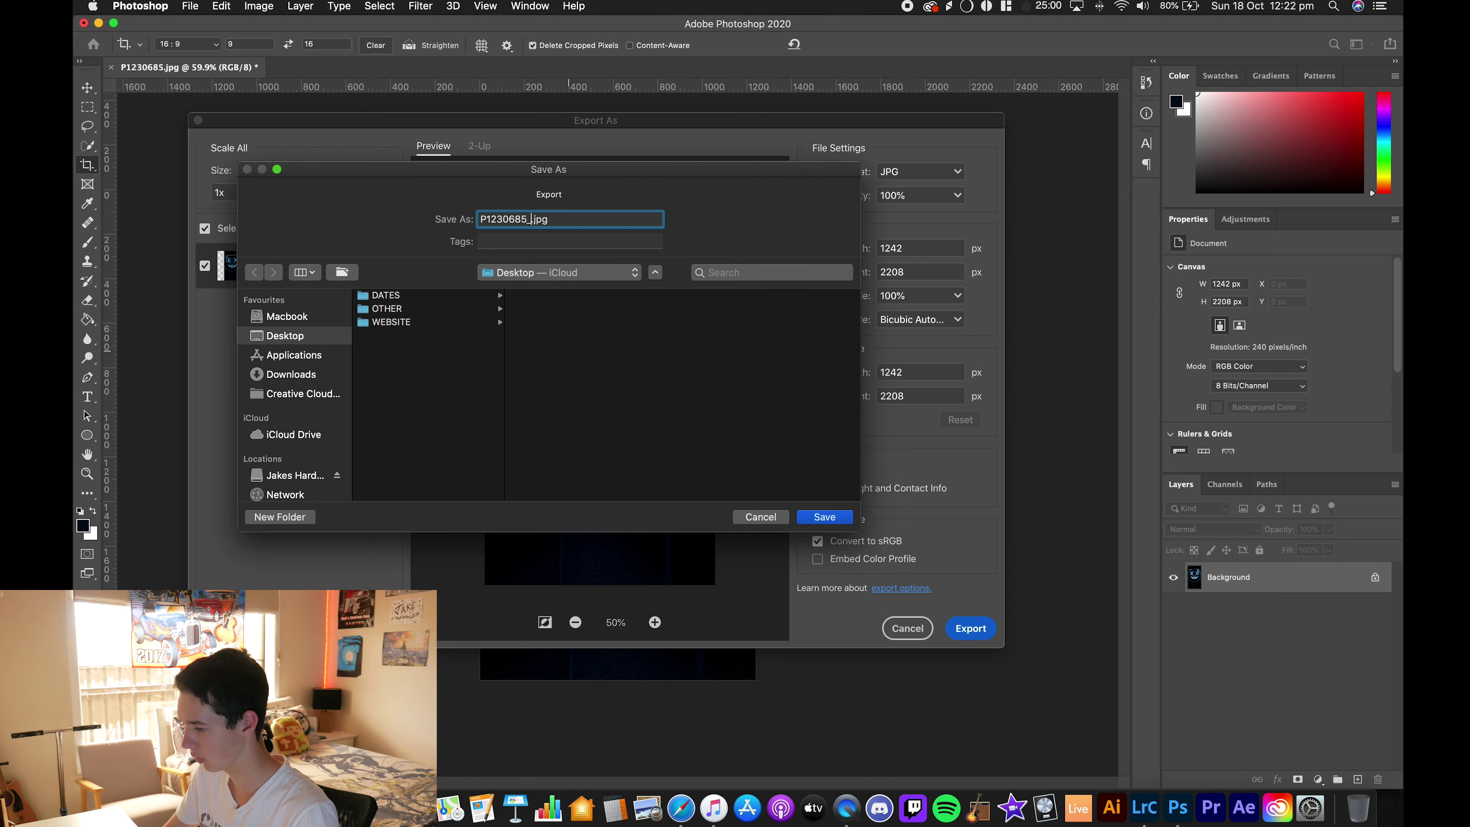
text(2)
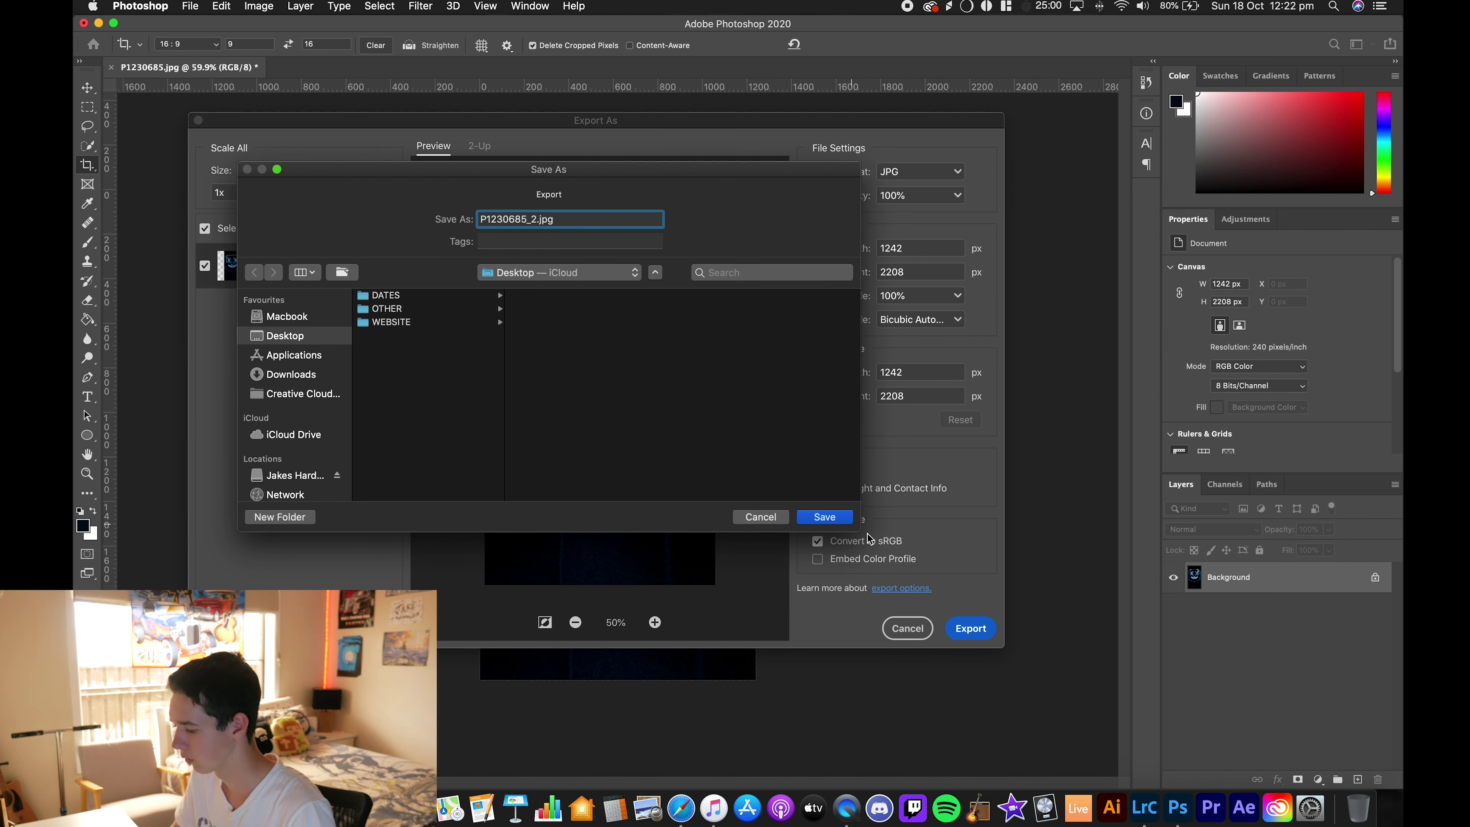
click(847, 520)
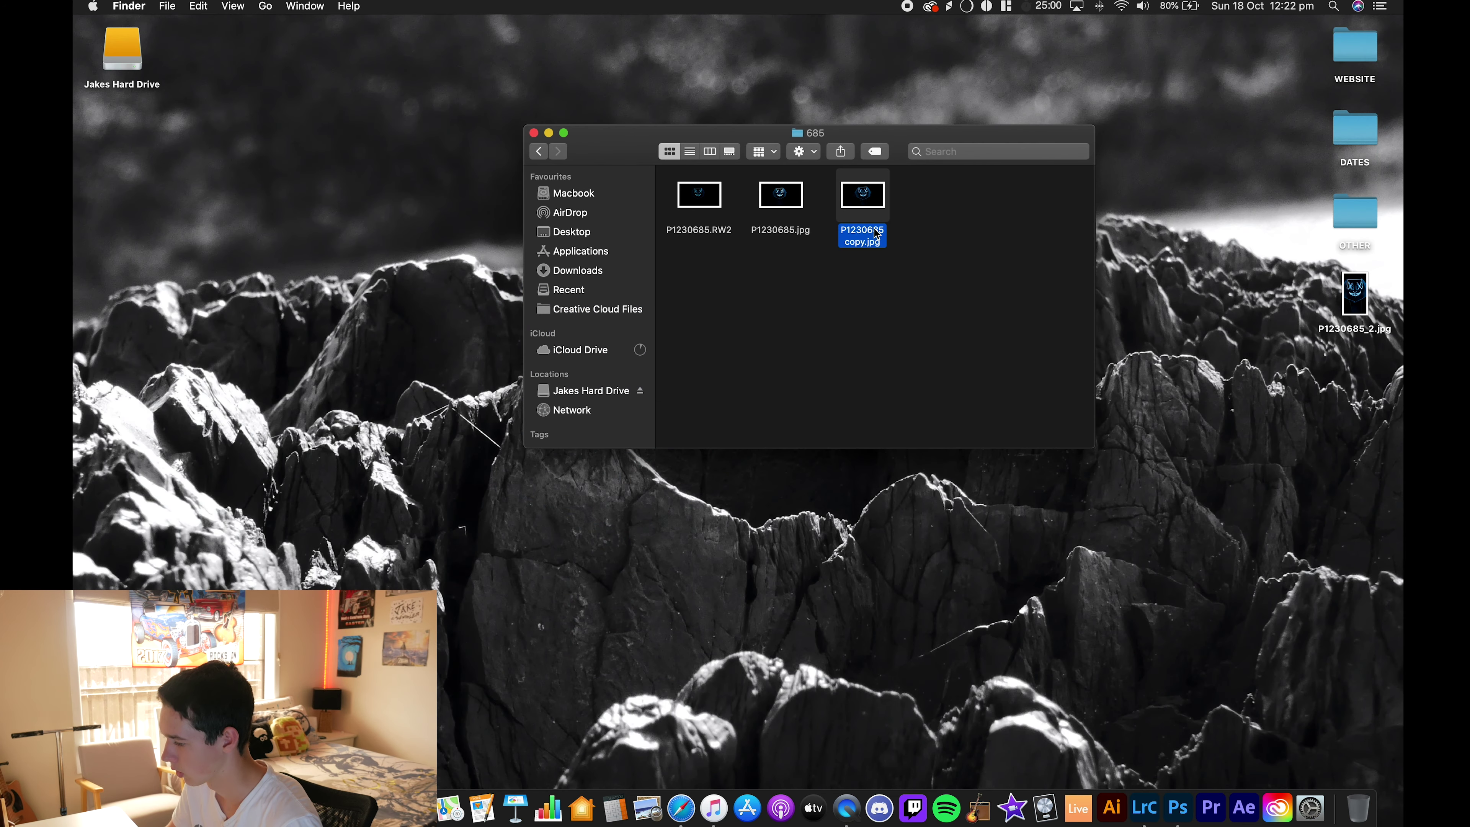
Step: In Finder's 685 folder, rename the file P1230685 copy.jpg to P1230685_1.jpg
click(875, 233)
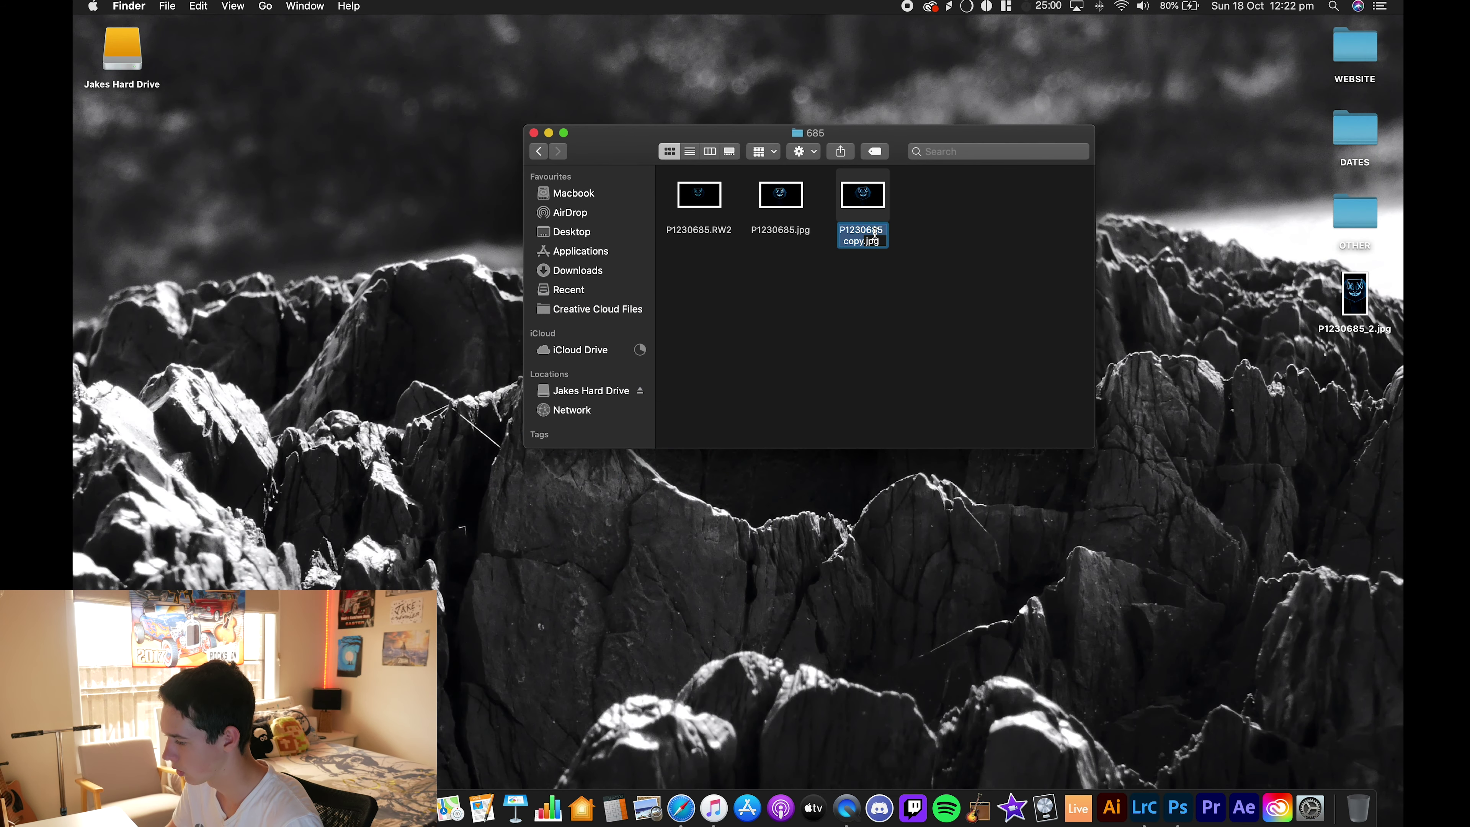
key(Left)
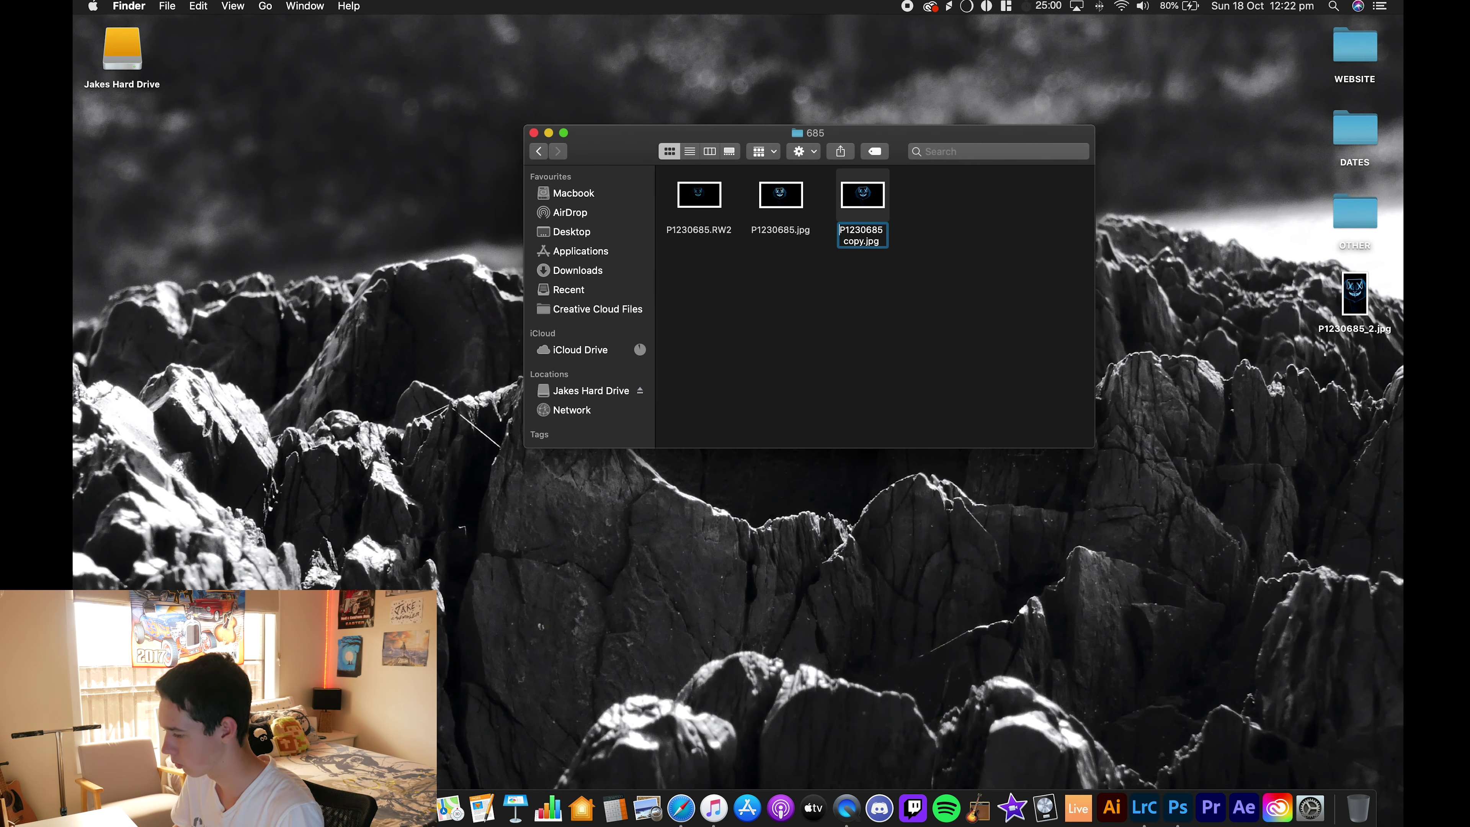
click(864, 240)
key(BackSpace)
key(BackSpace)
key(BackSpace)
key(BackSpace)
key(BackSpace)
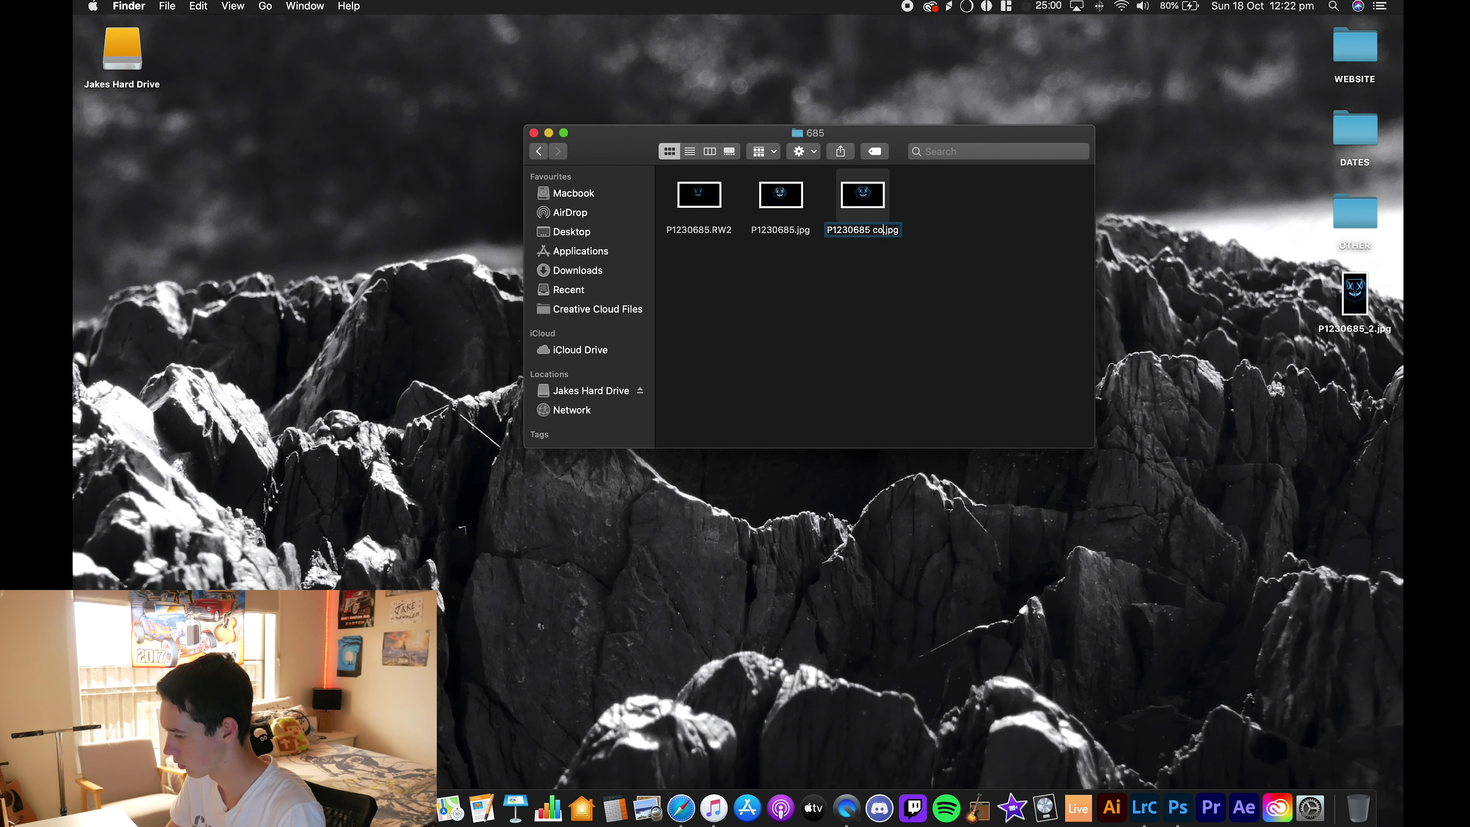
text(_1)
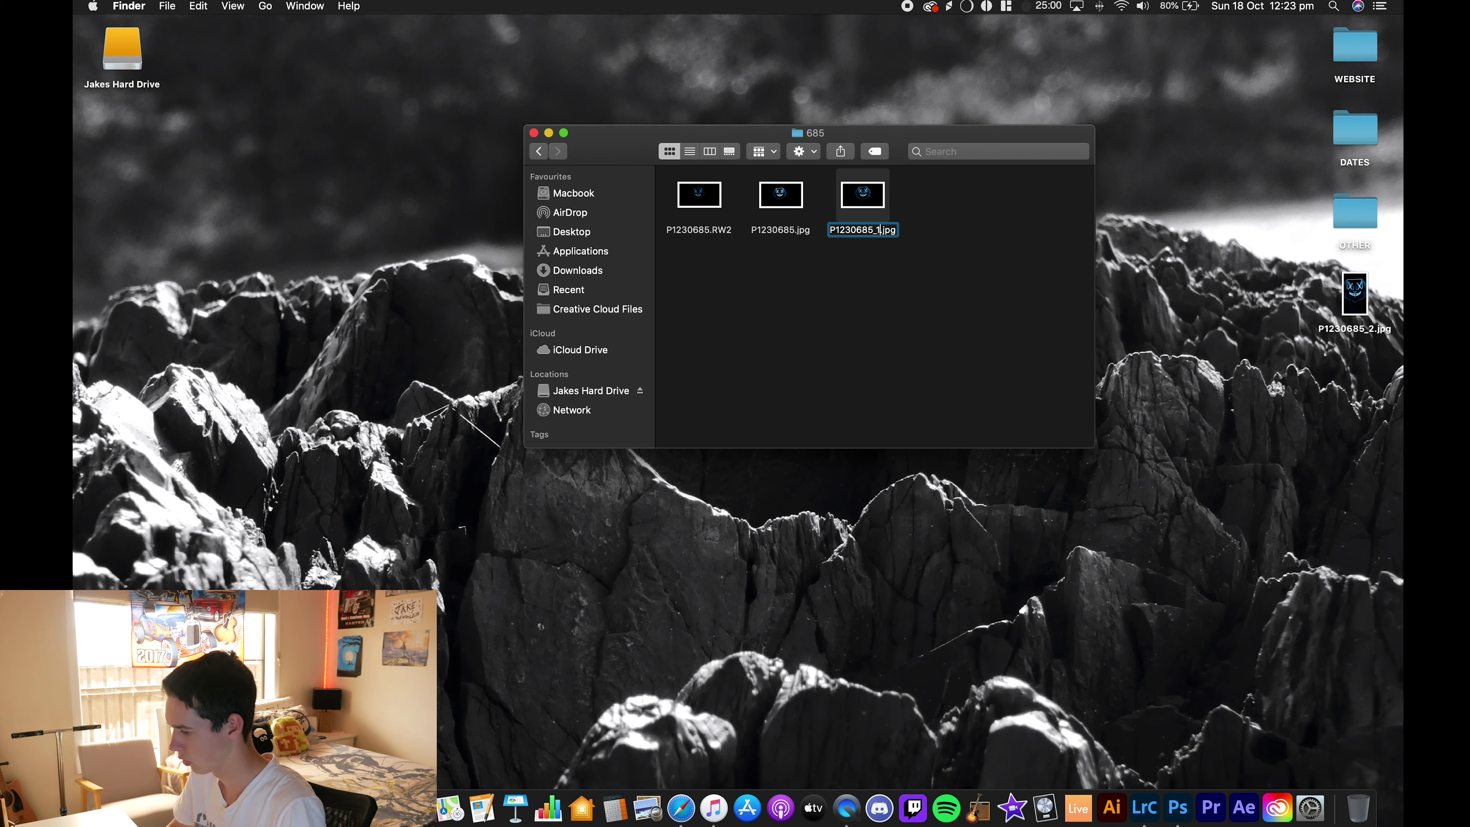
key(Return)
Step: Move P1230685_2.jpg from the desktop into the 685 folder, preview it, and return to Photoshop
drag(1355, 294, 918, 198)
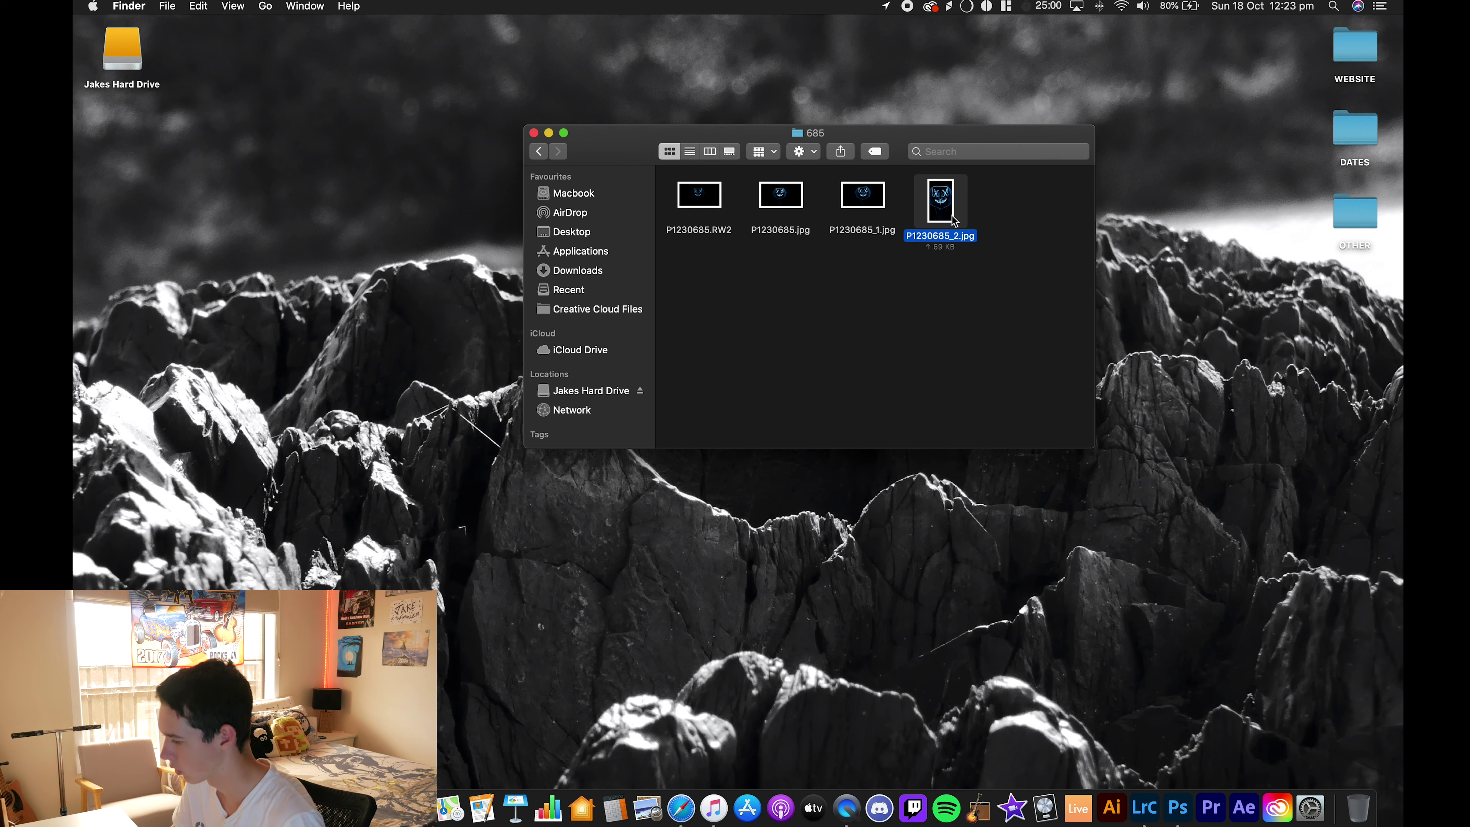
key(space)
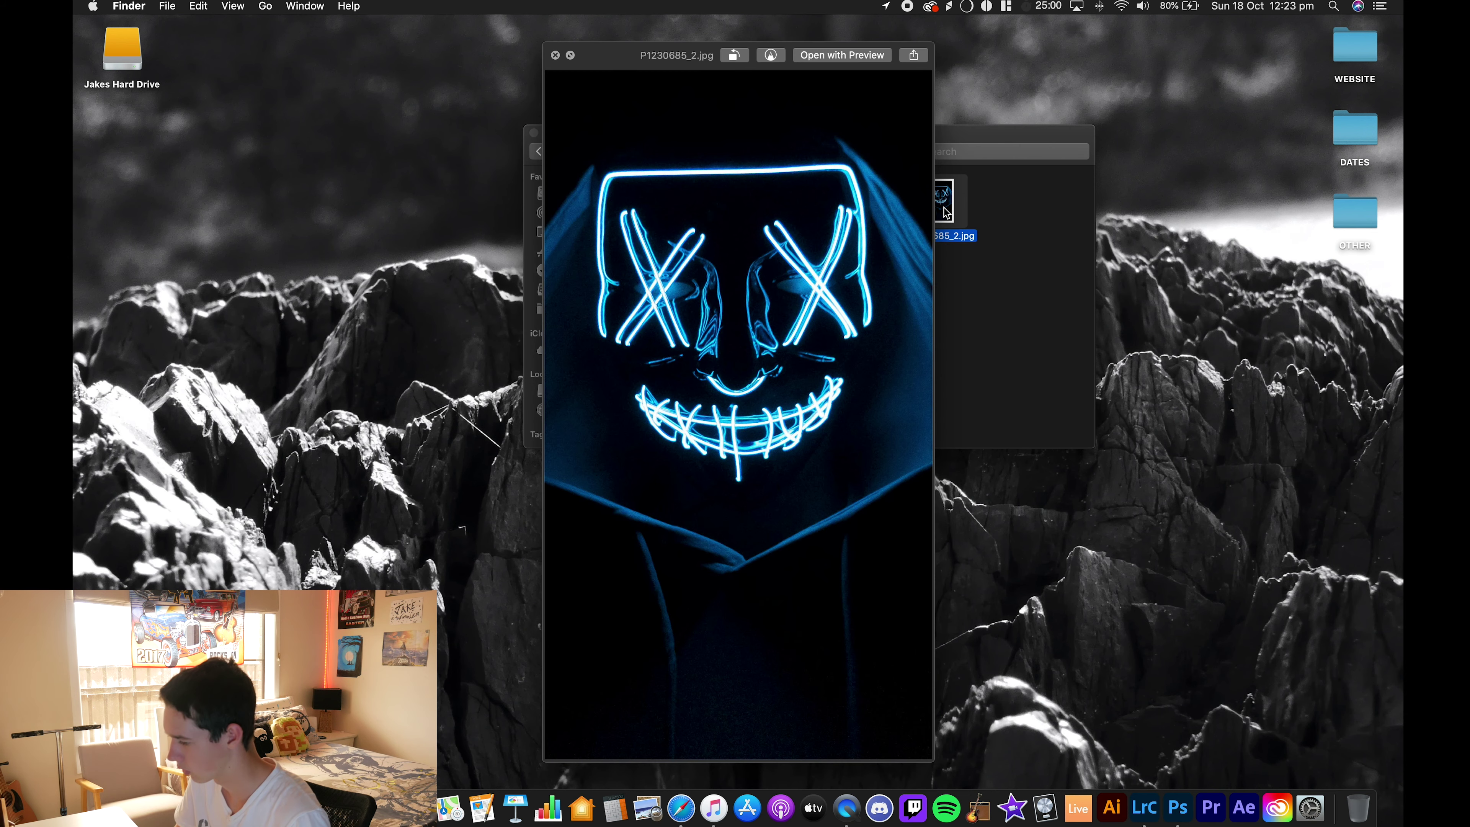
key(space)
key(super+Tab)
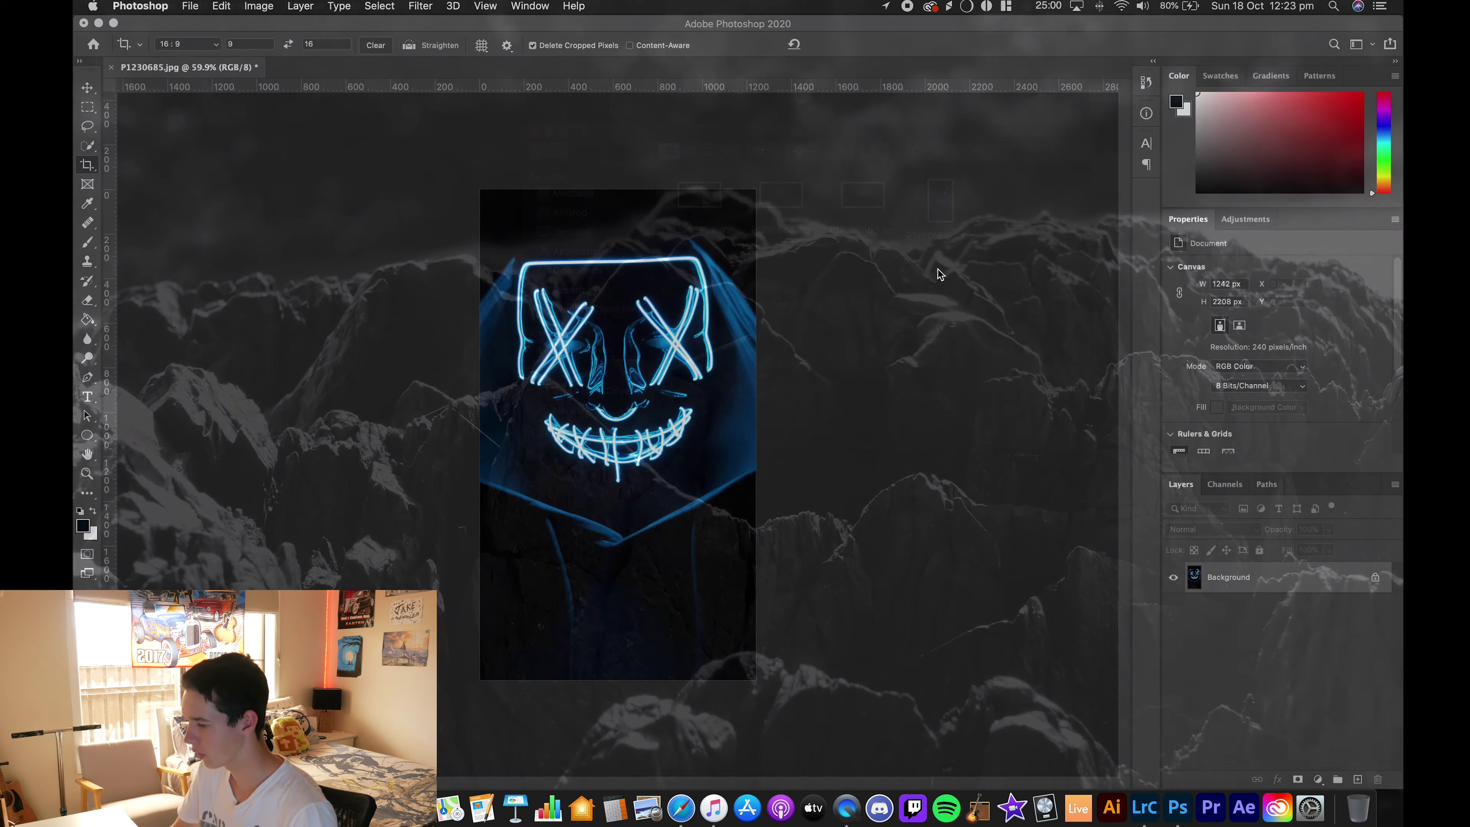
click(214, 45)
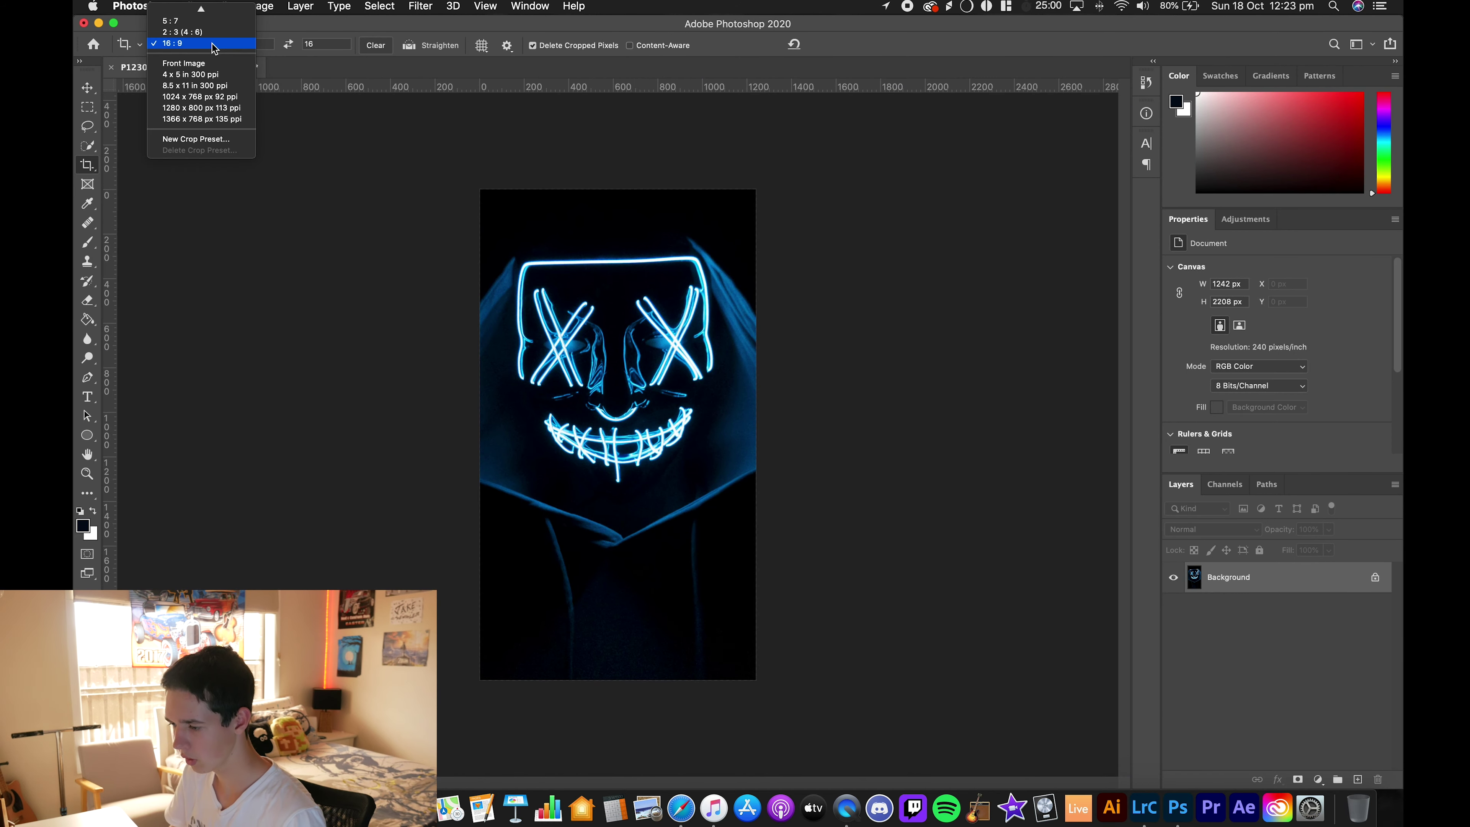
click(214, 46)
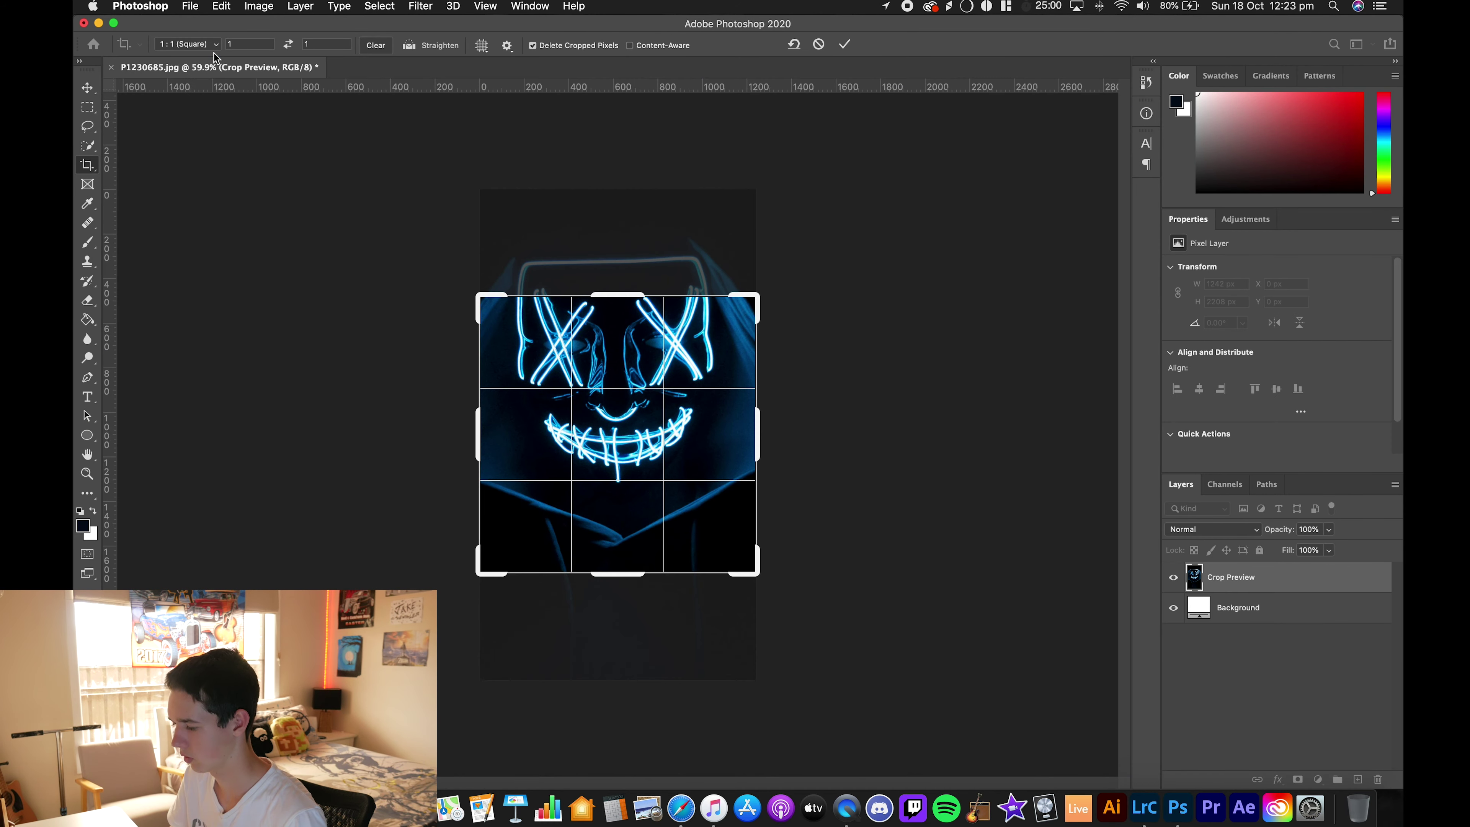
drag(628, 394, 641, 437)
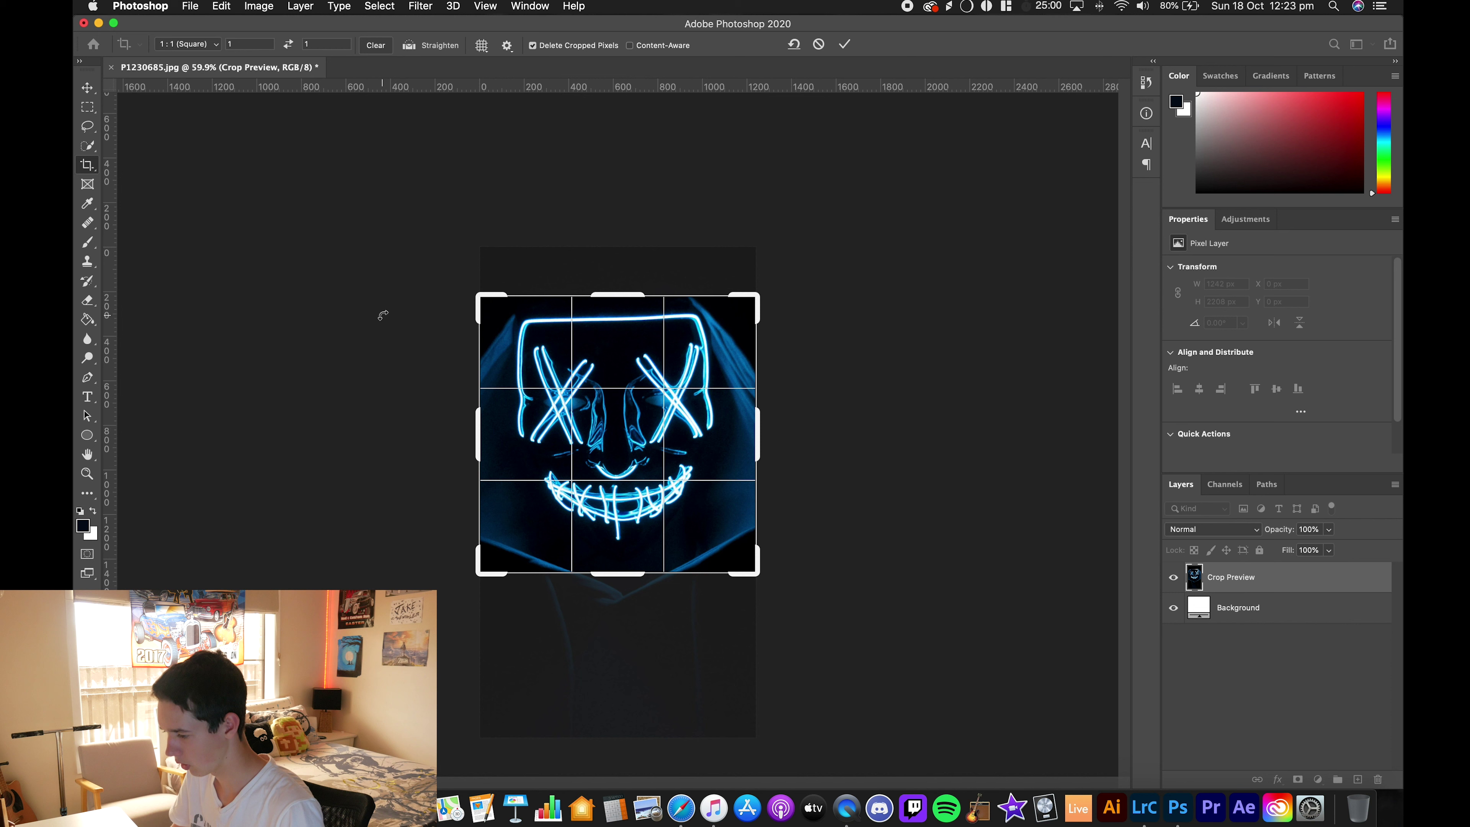
key(Escape)
Step: Undo the portrait crop and crop the full photo to a 1:1 square at full height, centred on the mask
key(super+z)
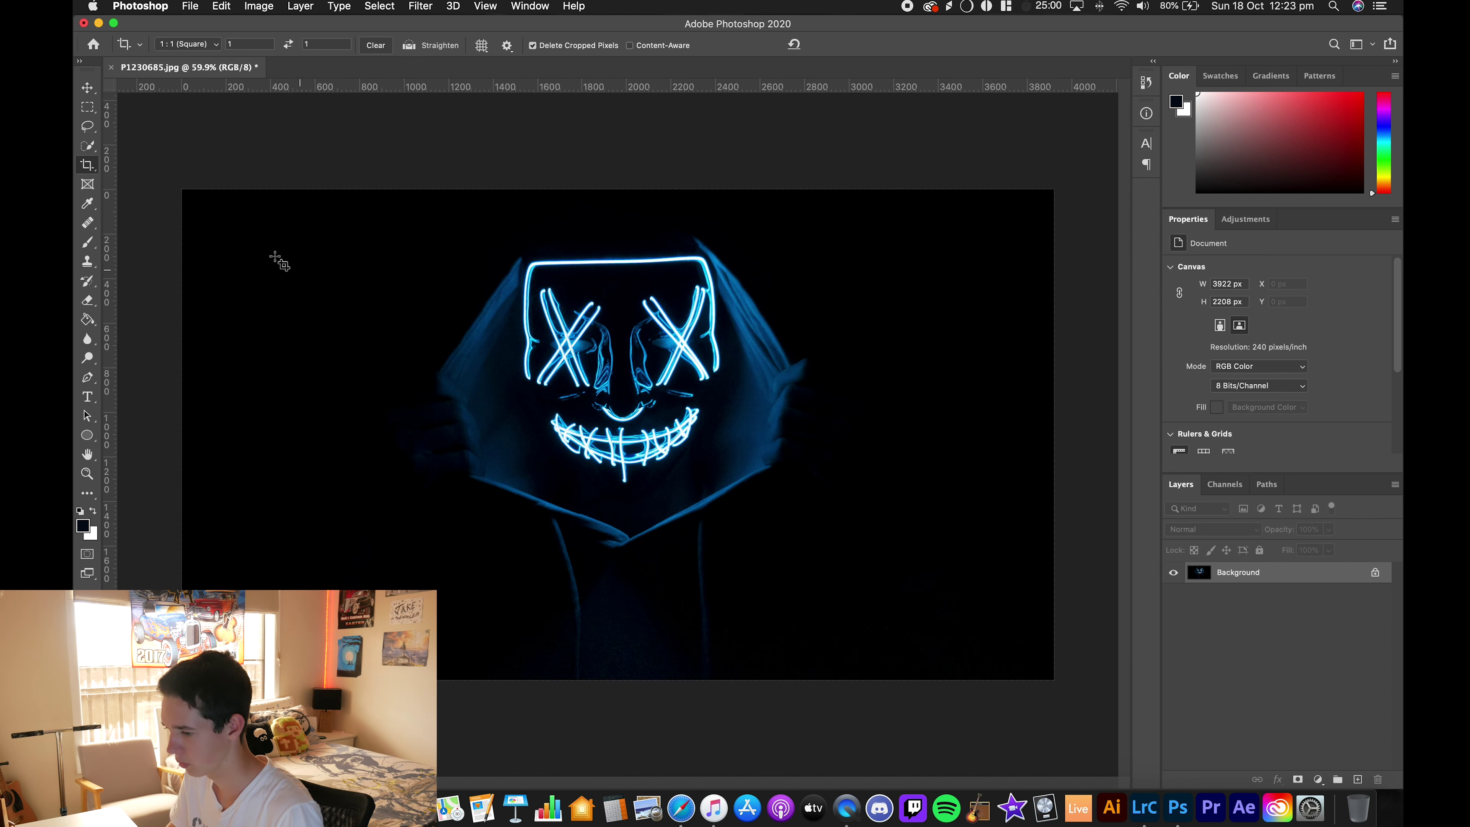
click(201, 46)
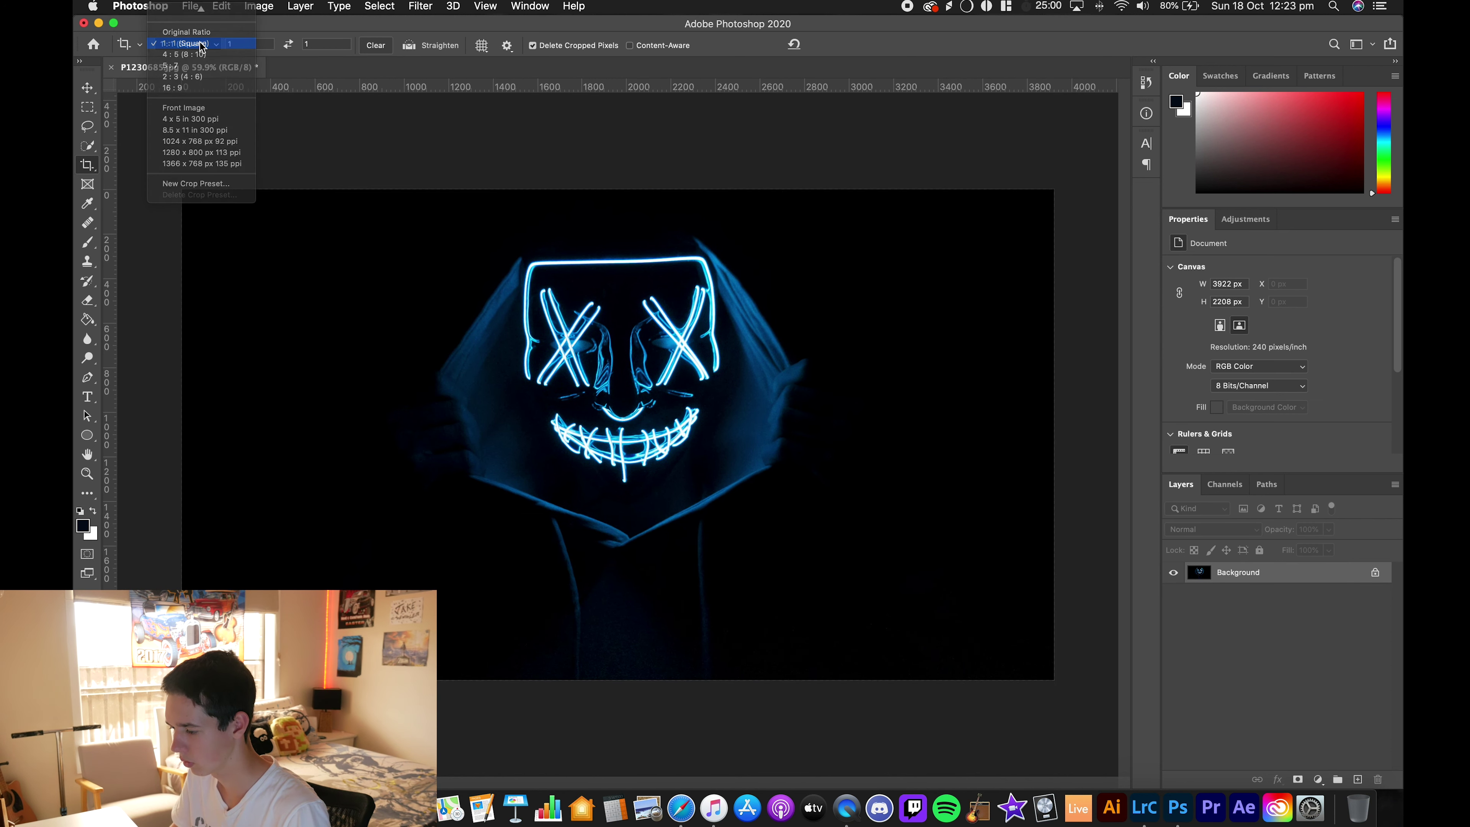
click(197, 46)
drag(630, 378, 623, 374)
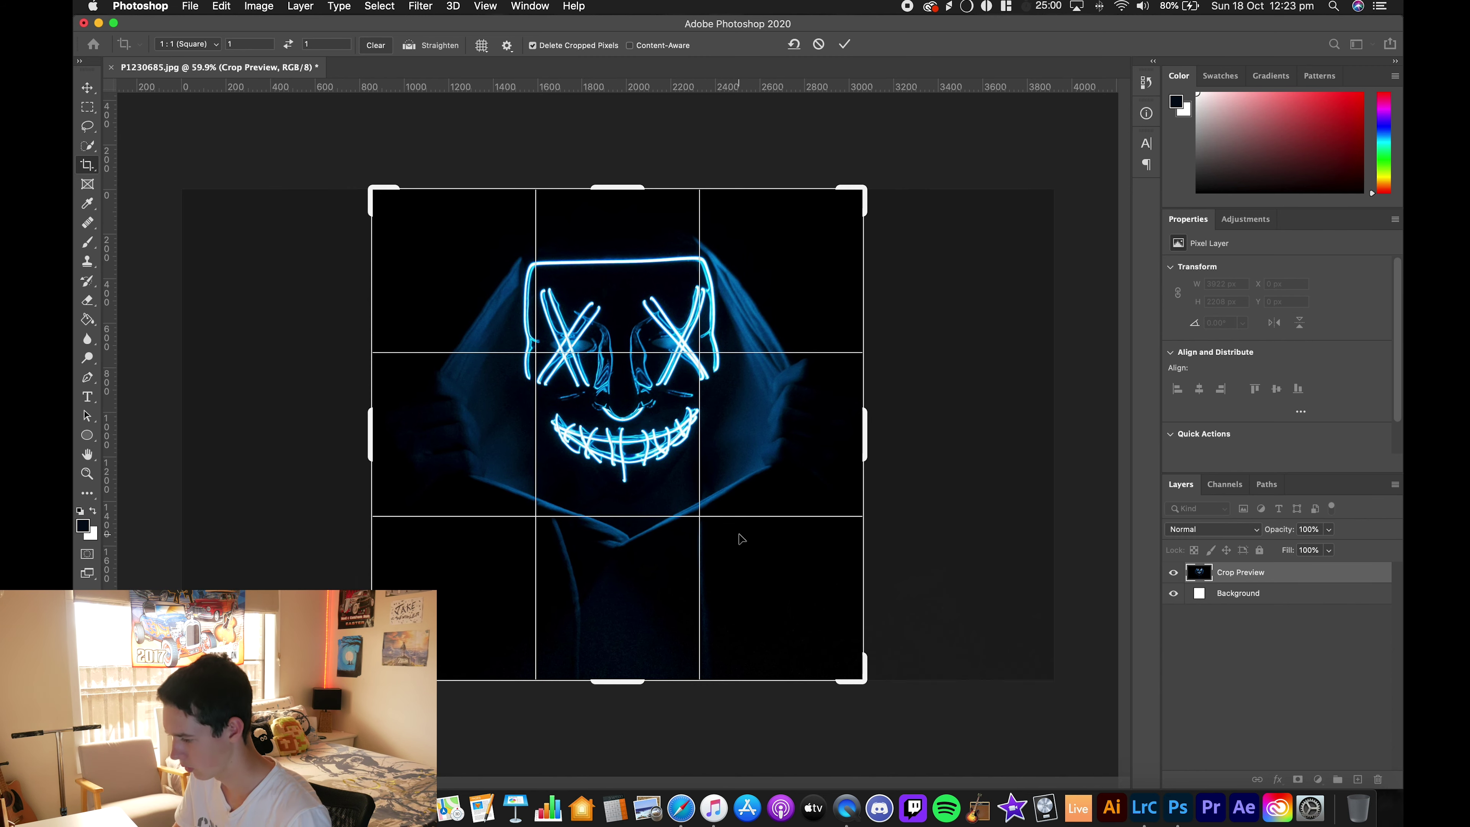
key(Return)
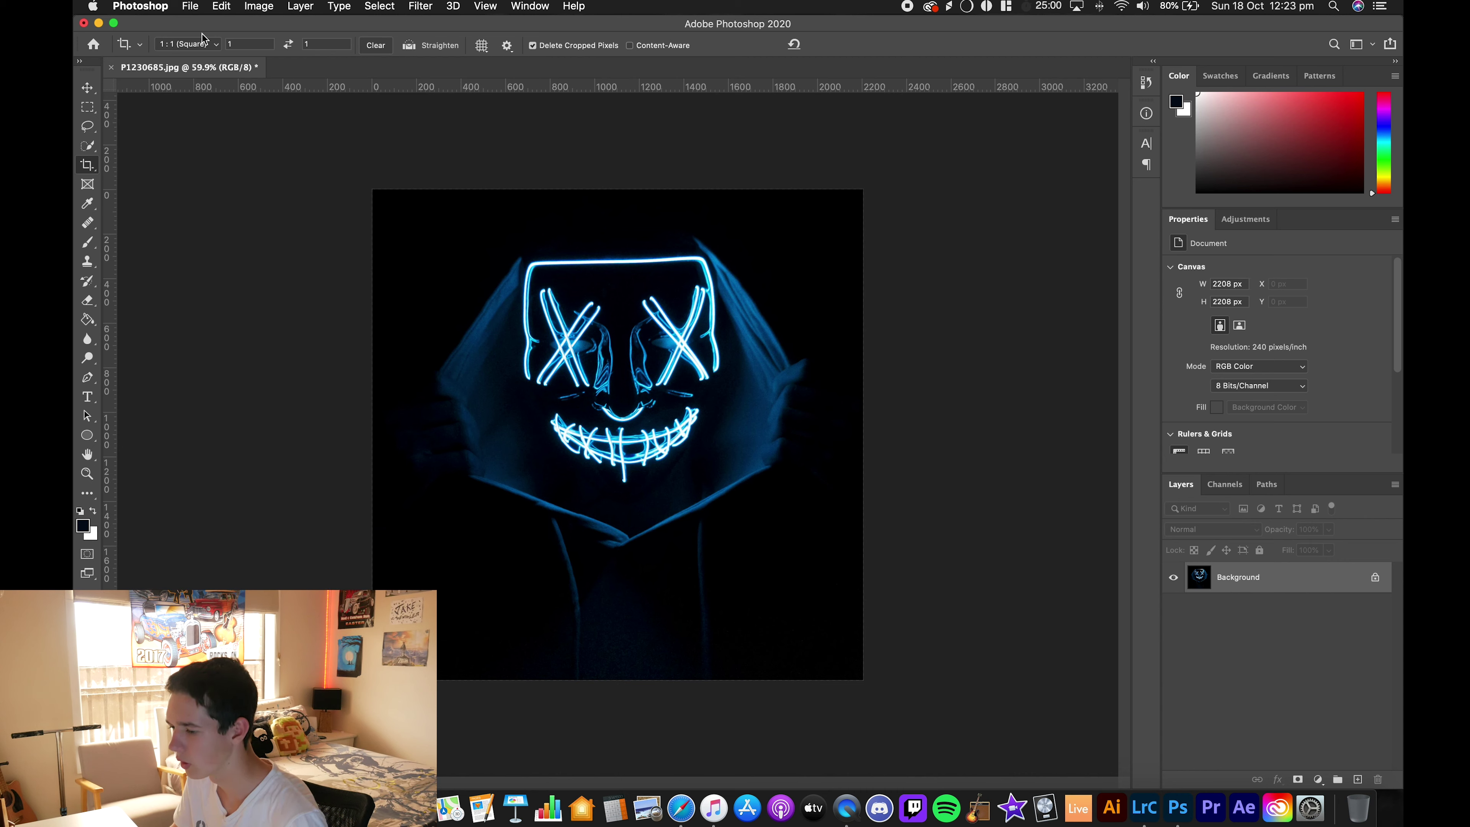
Step: Export the square crop to the Desktop as P1230685_3.jpg, in JPG format at 100% quality
click(181, 7)
mouse_move(243, 212)
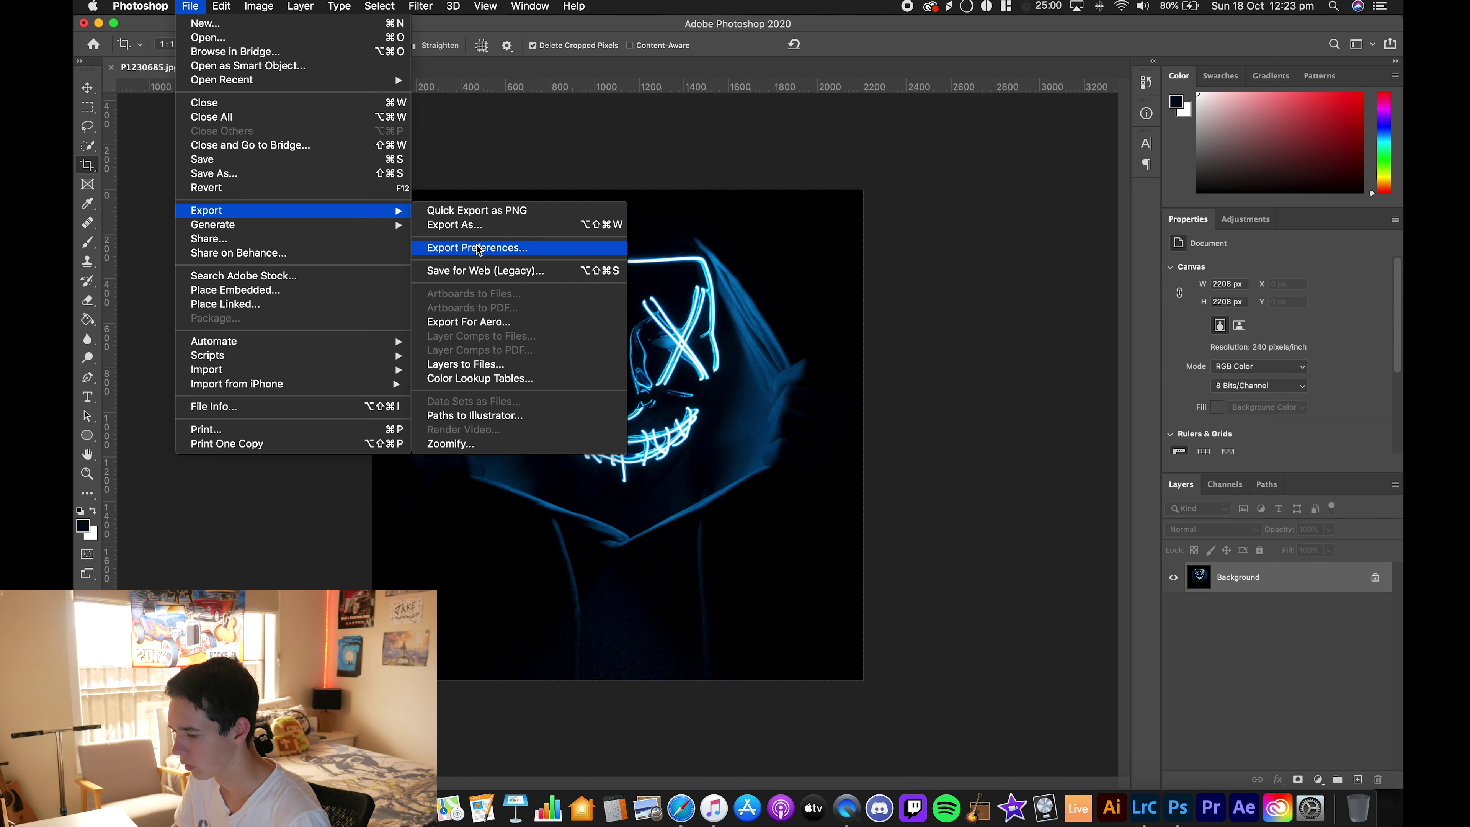
click(474, 227)
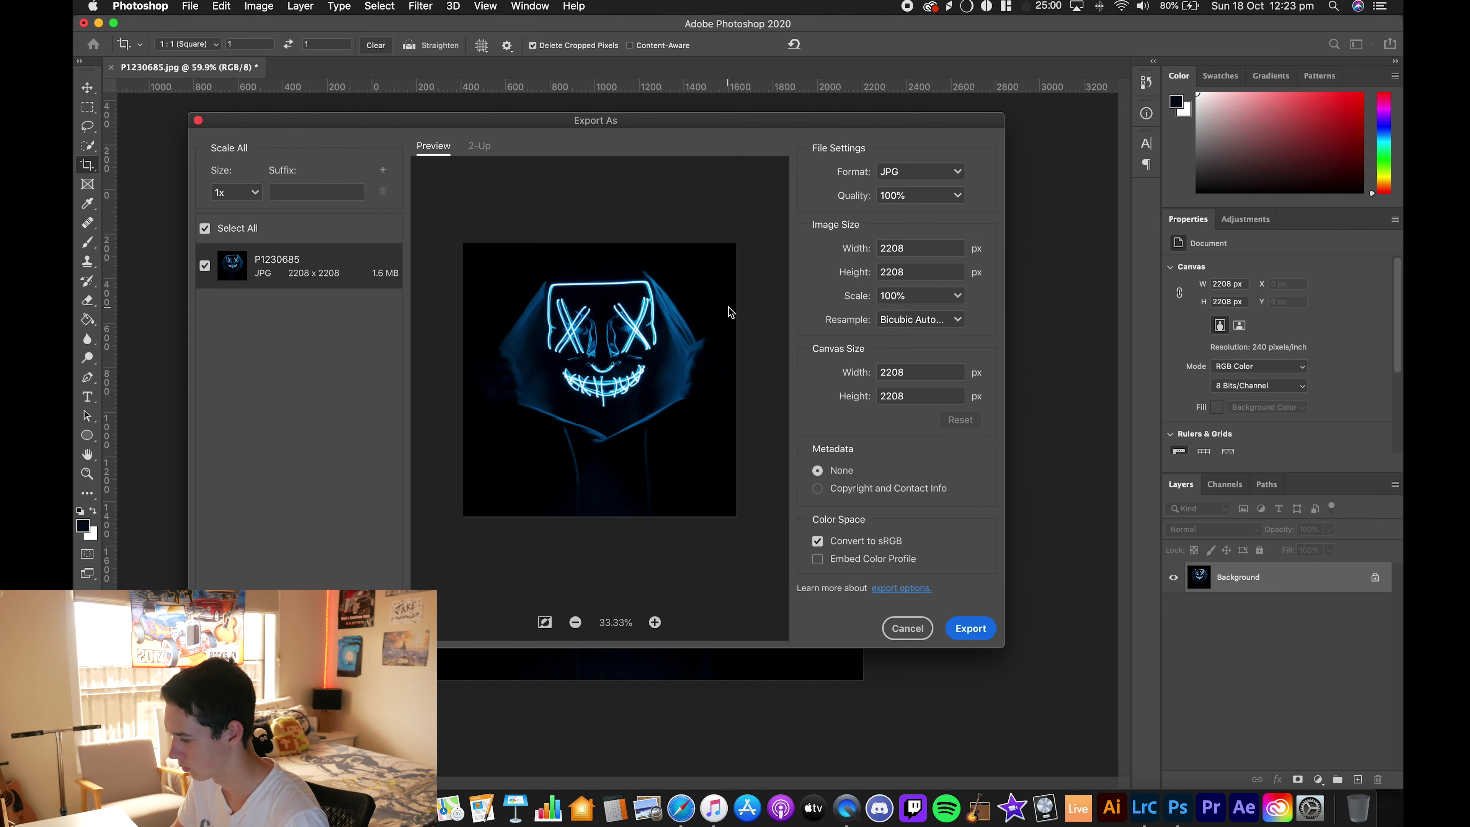
click(971, 628)
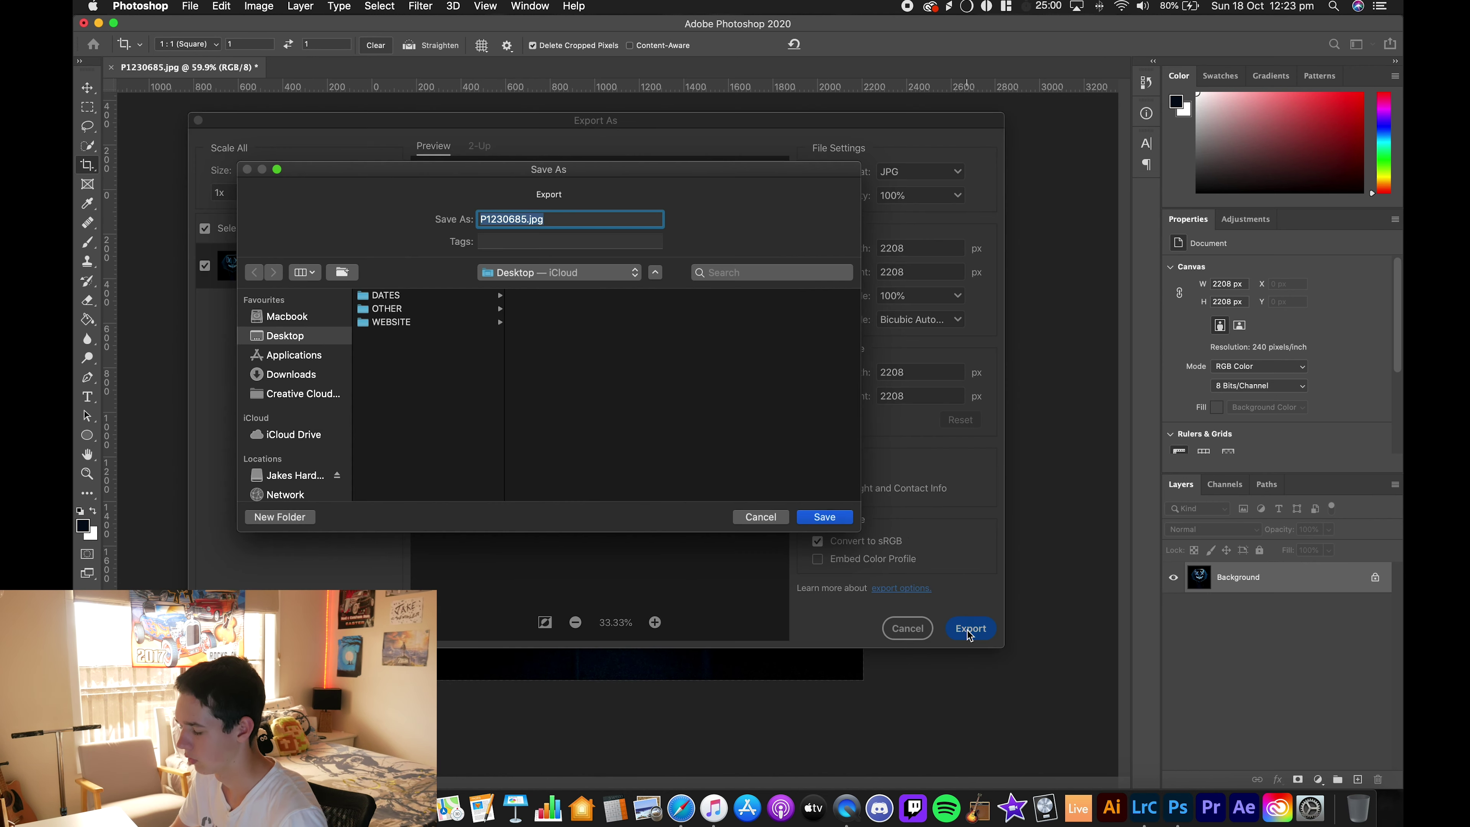
click(528, 220)
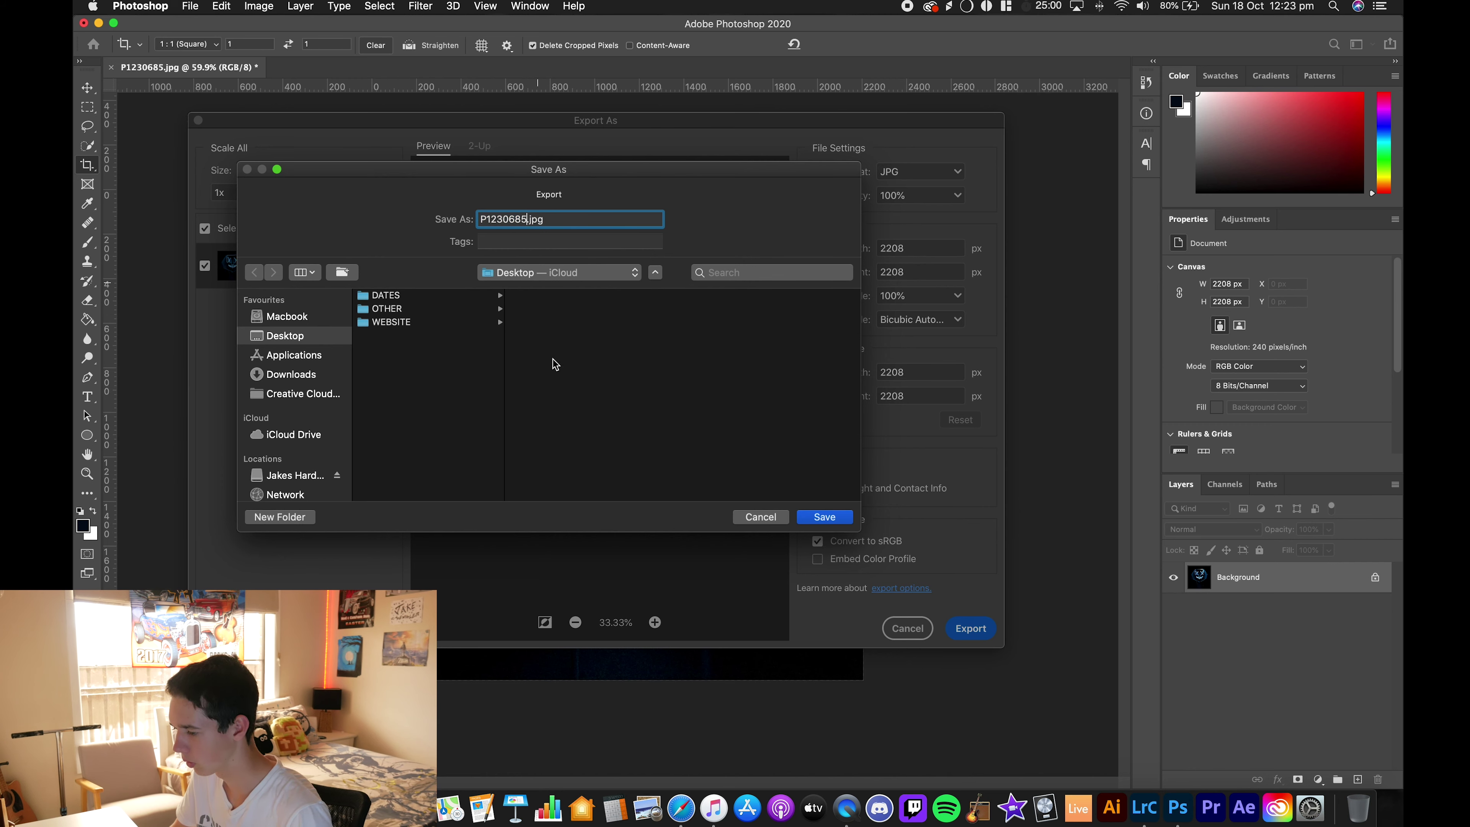
text(_2)
key(Return)
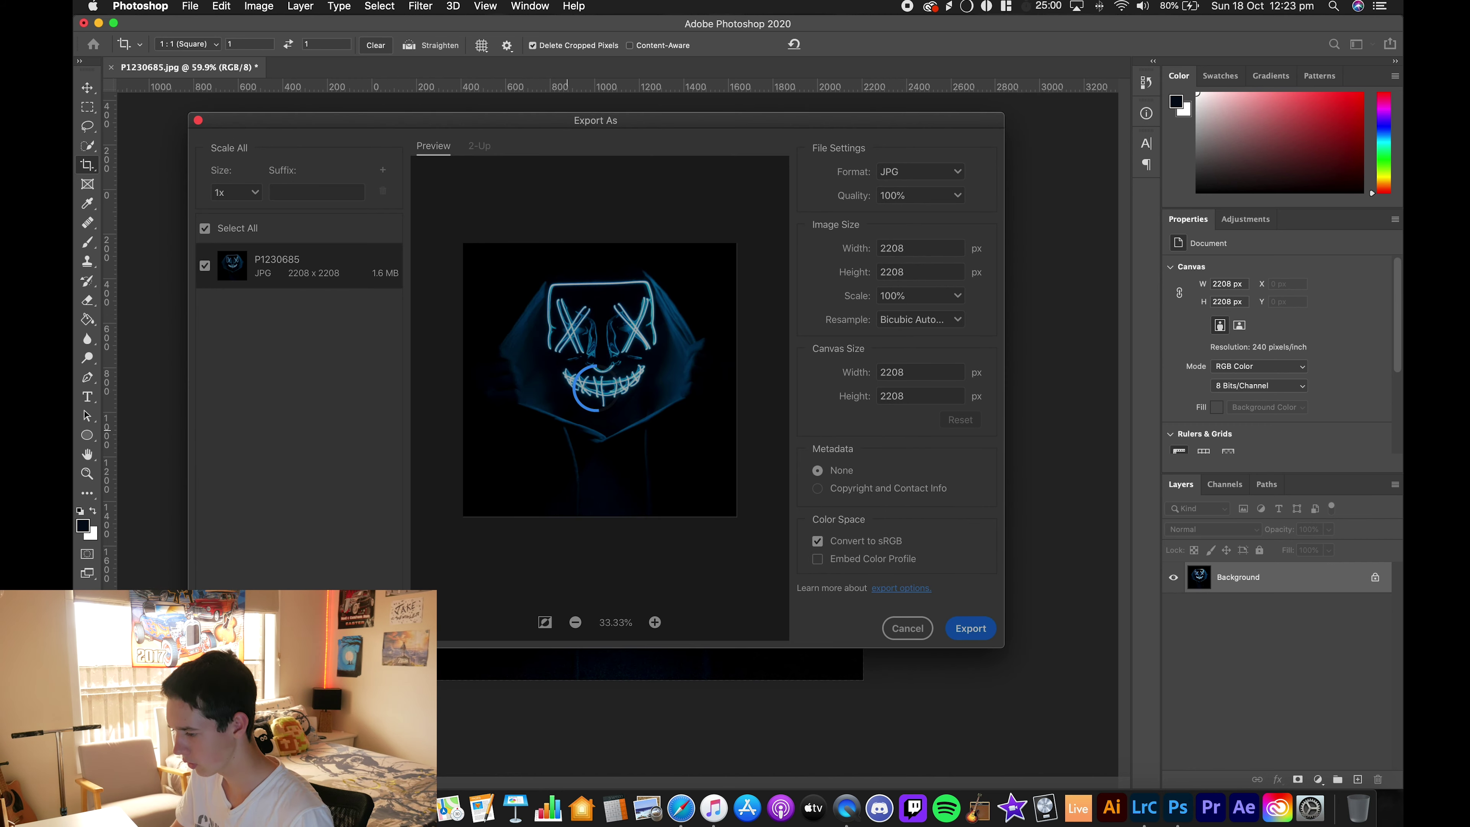
Step: Switch to Finder, move P1230685_3.jpg from the desktop into the 685 folder, and tidy the folder's icons
key(super+h)
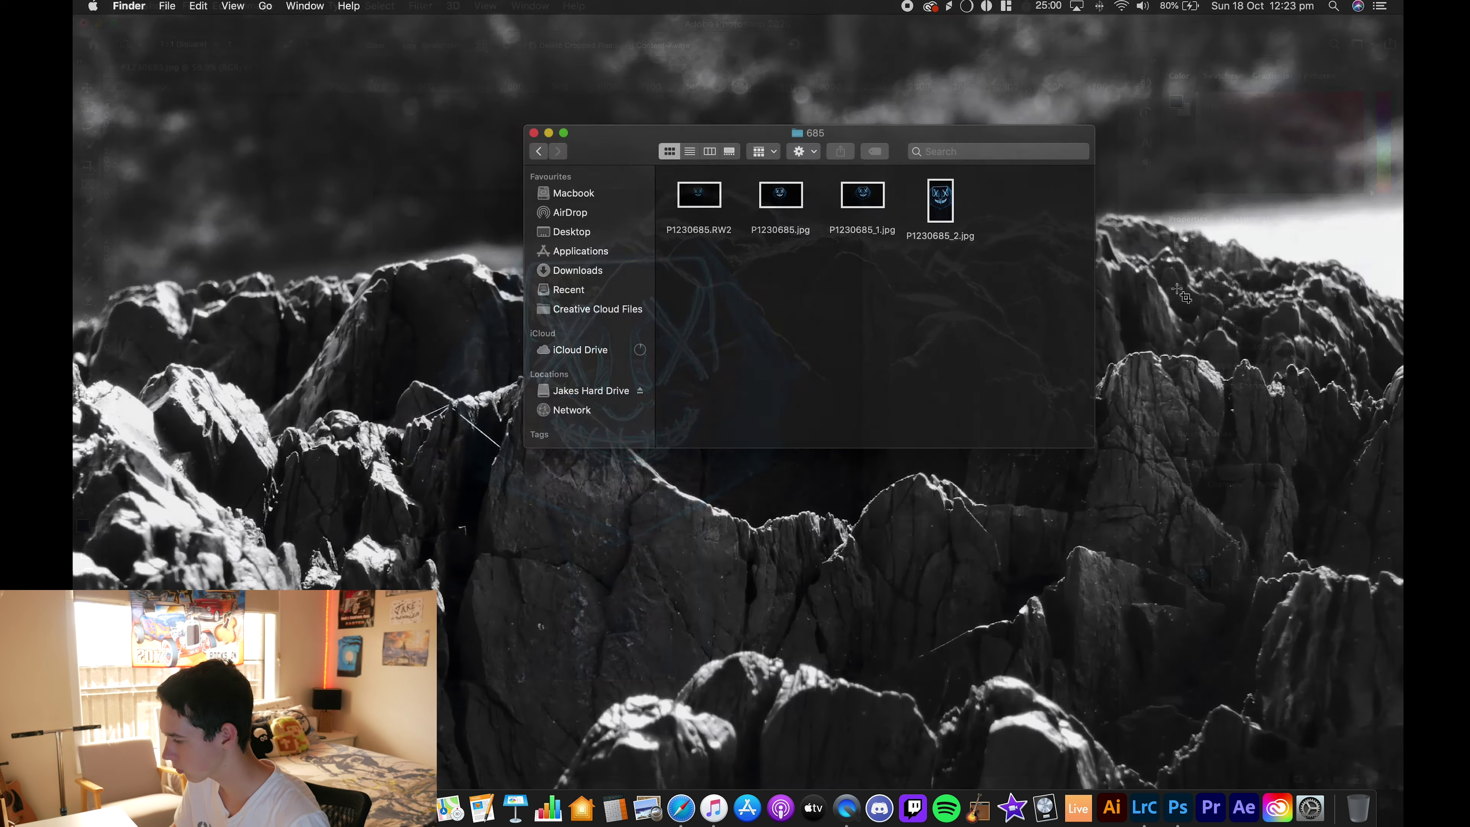
drag(1357, 321, 1019, 228)
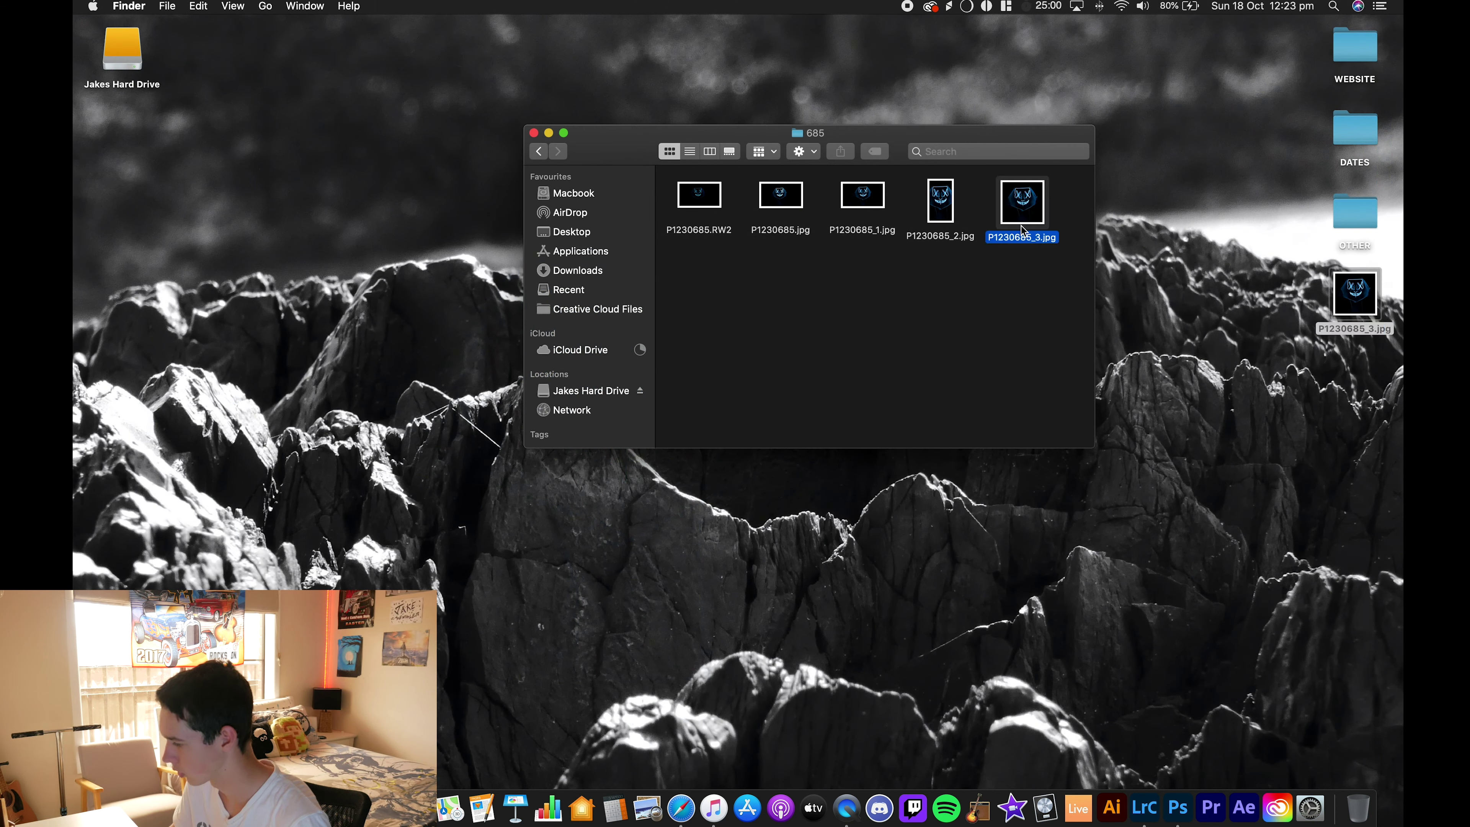
right_click(990, 309)
click(1057, 421)
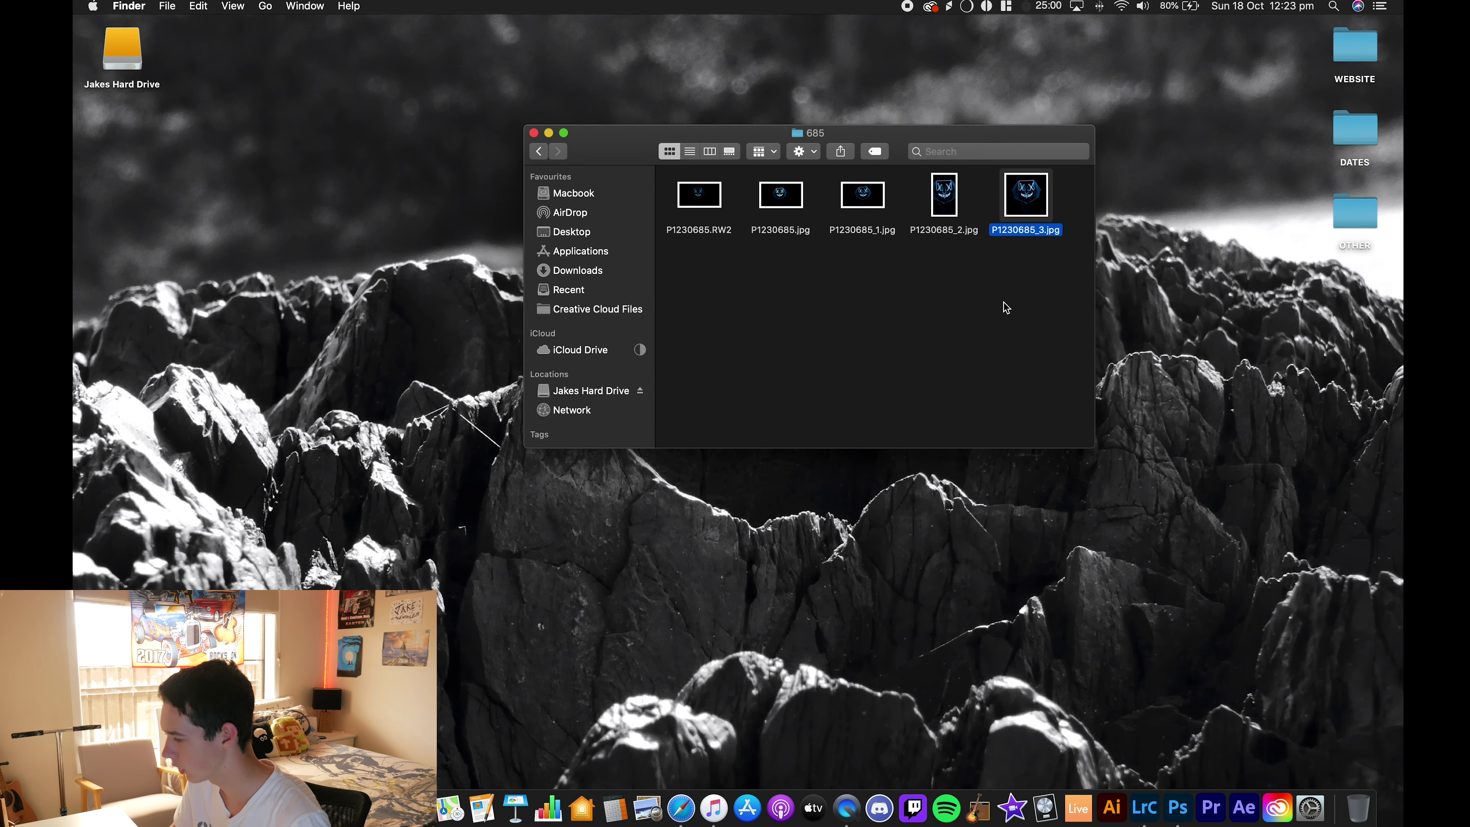
Step: Preview every version in the 685 folder in order, from P1230685.RW2 through P1230685_3.jpg, and close the preview
click(706, 202)
key(space)
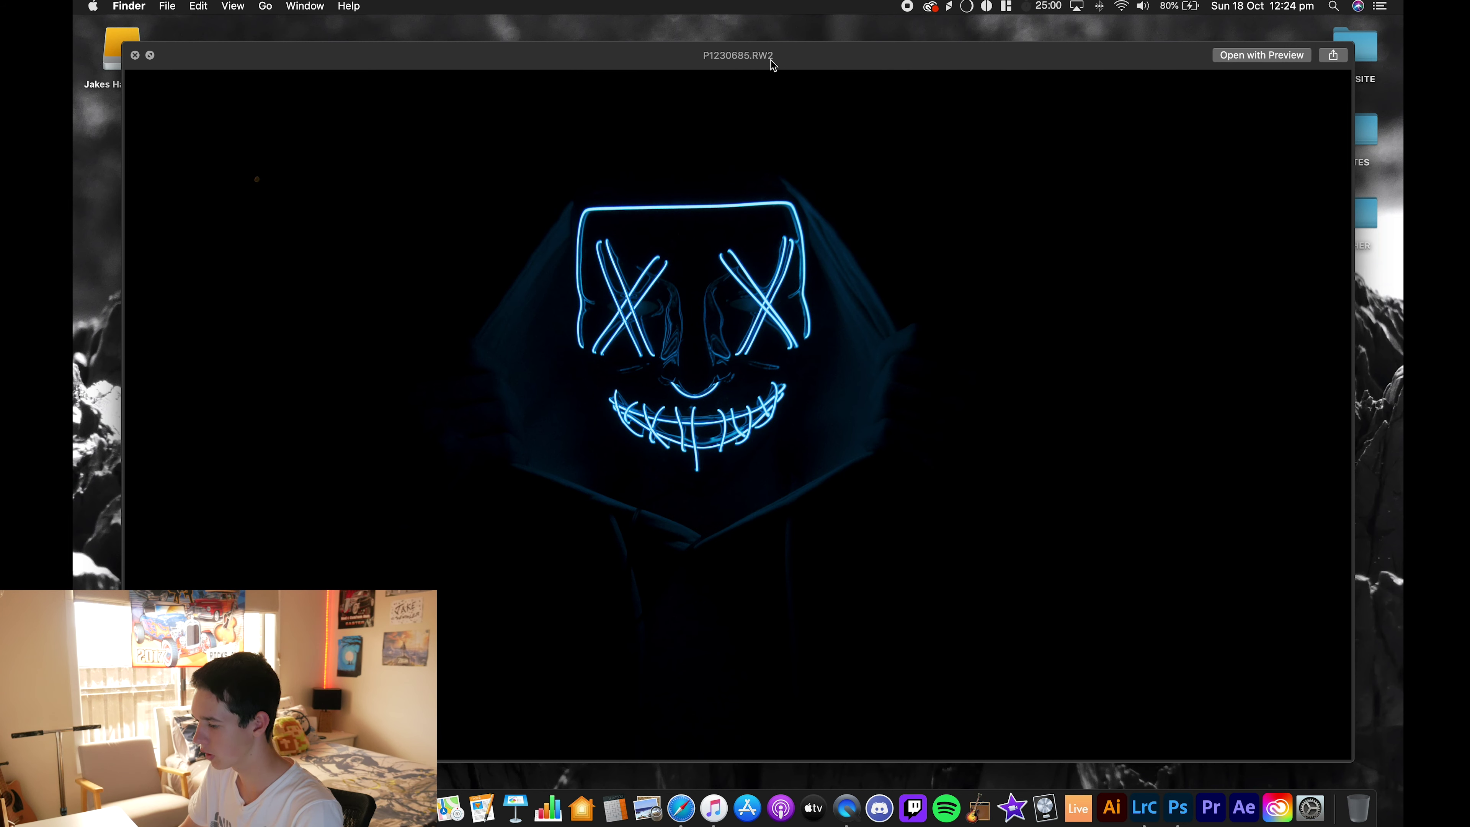
key(Right)
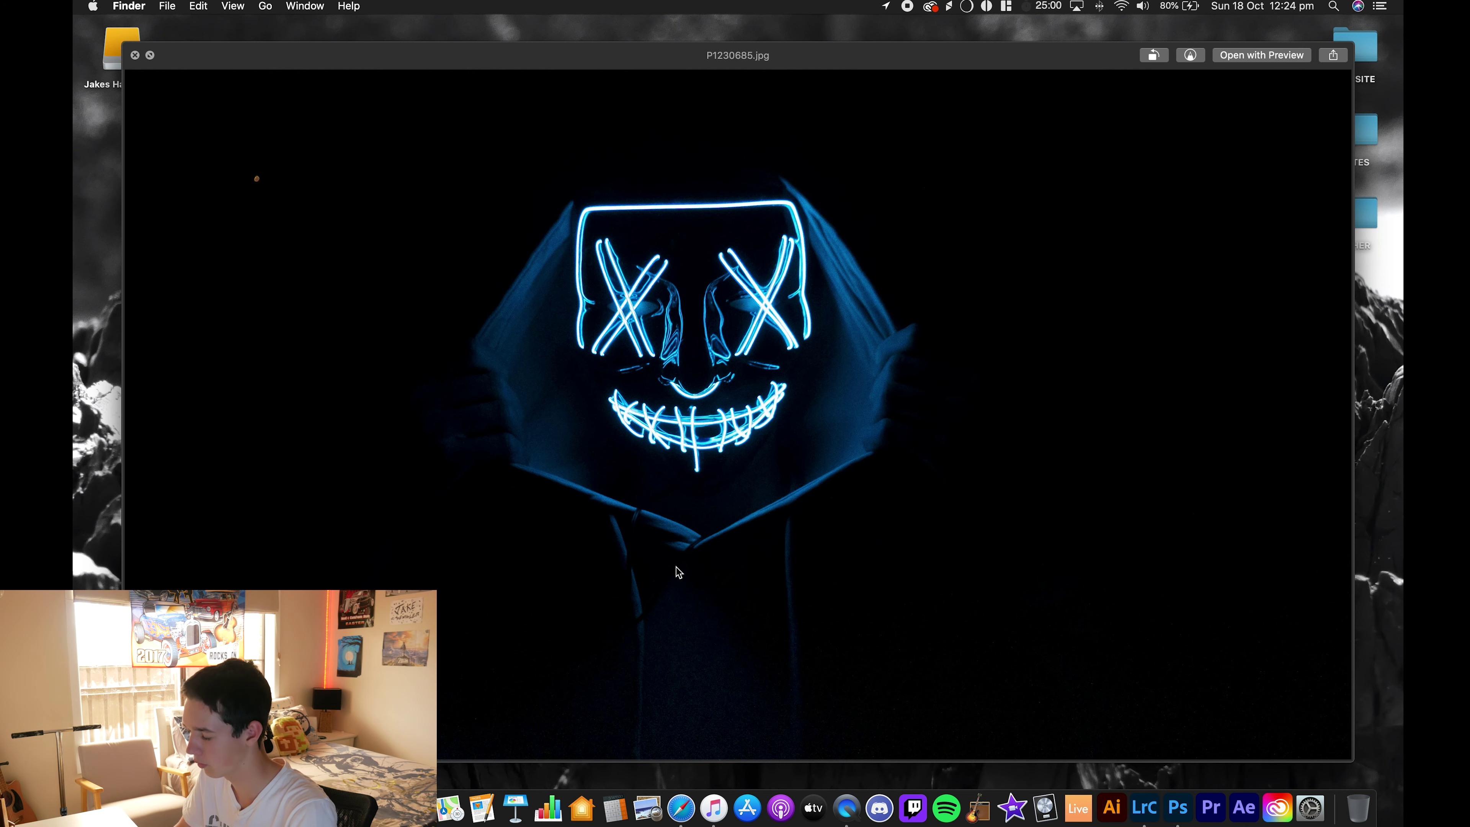
key(Right)
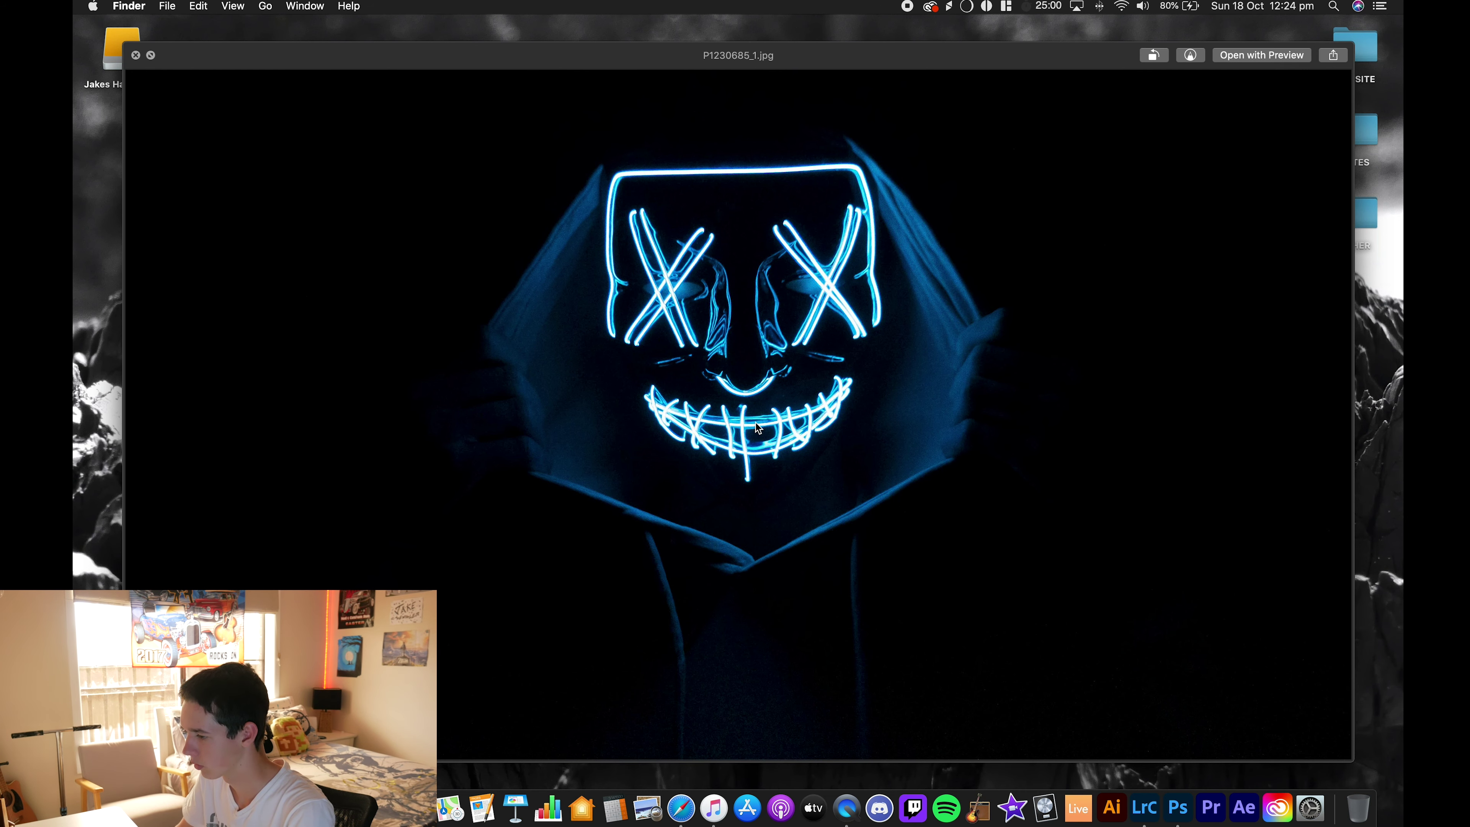
key(Right)
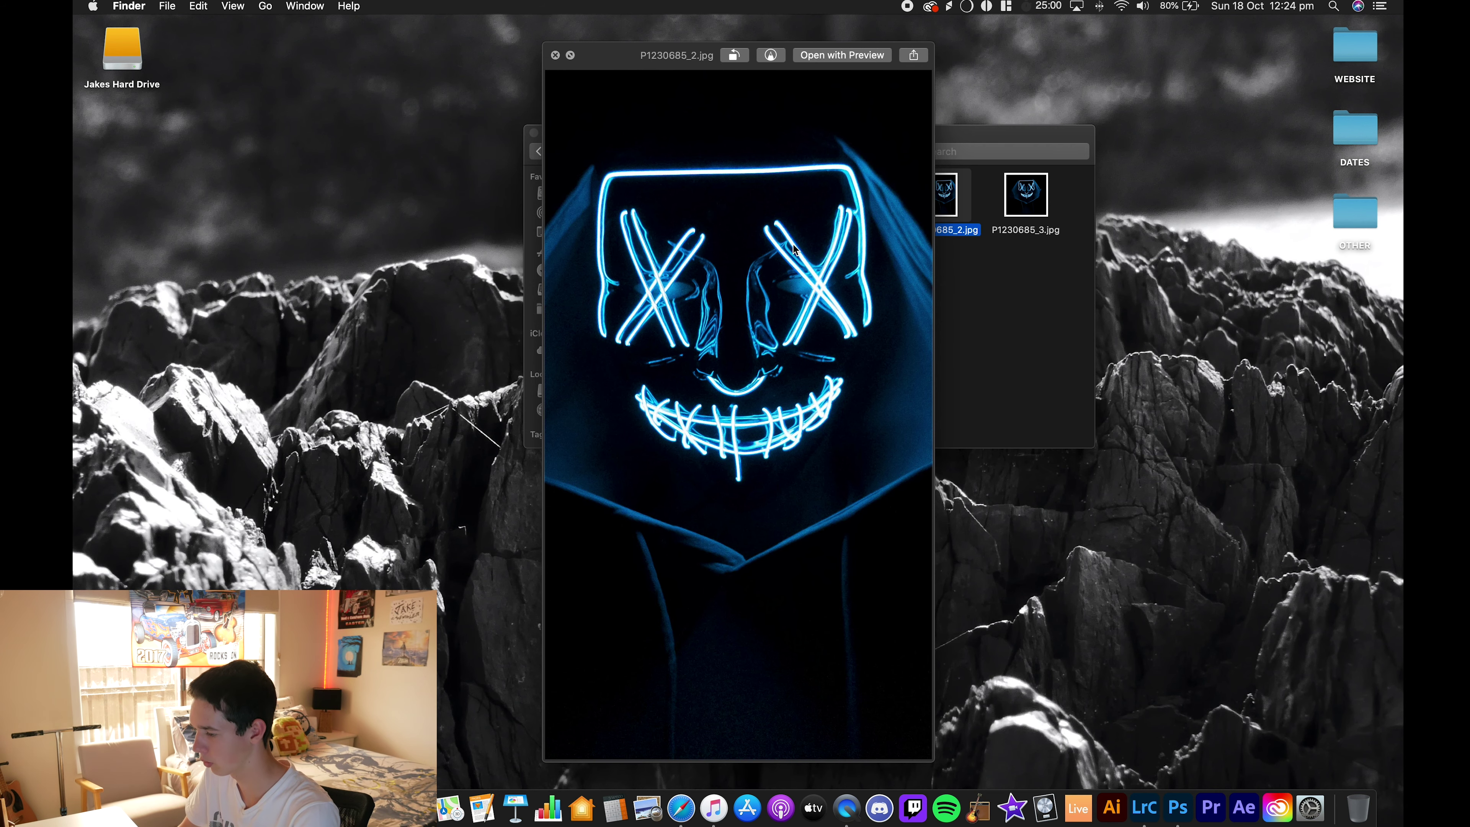
key(Right)
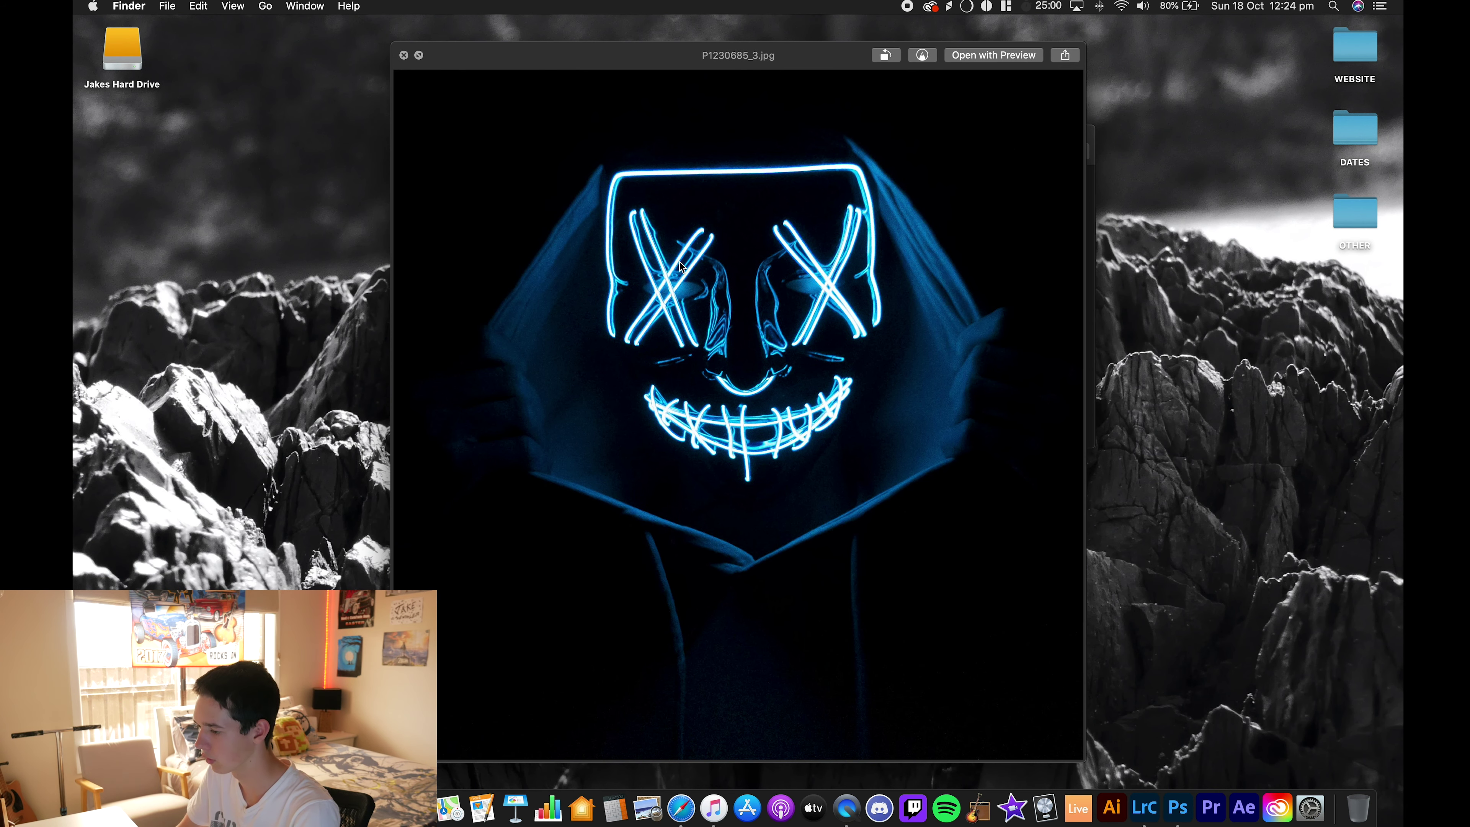
click(404, 54)
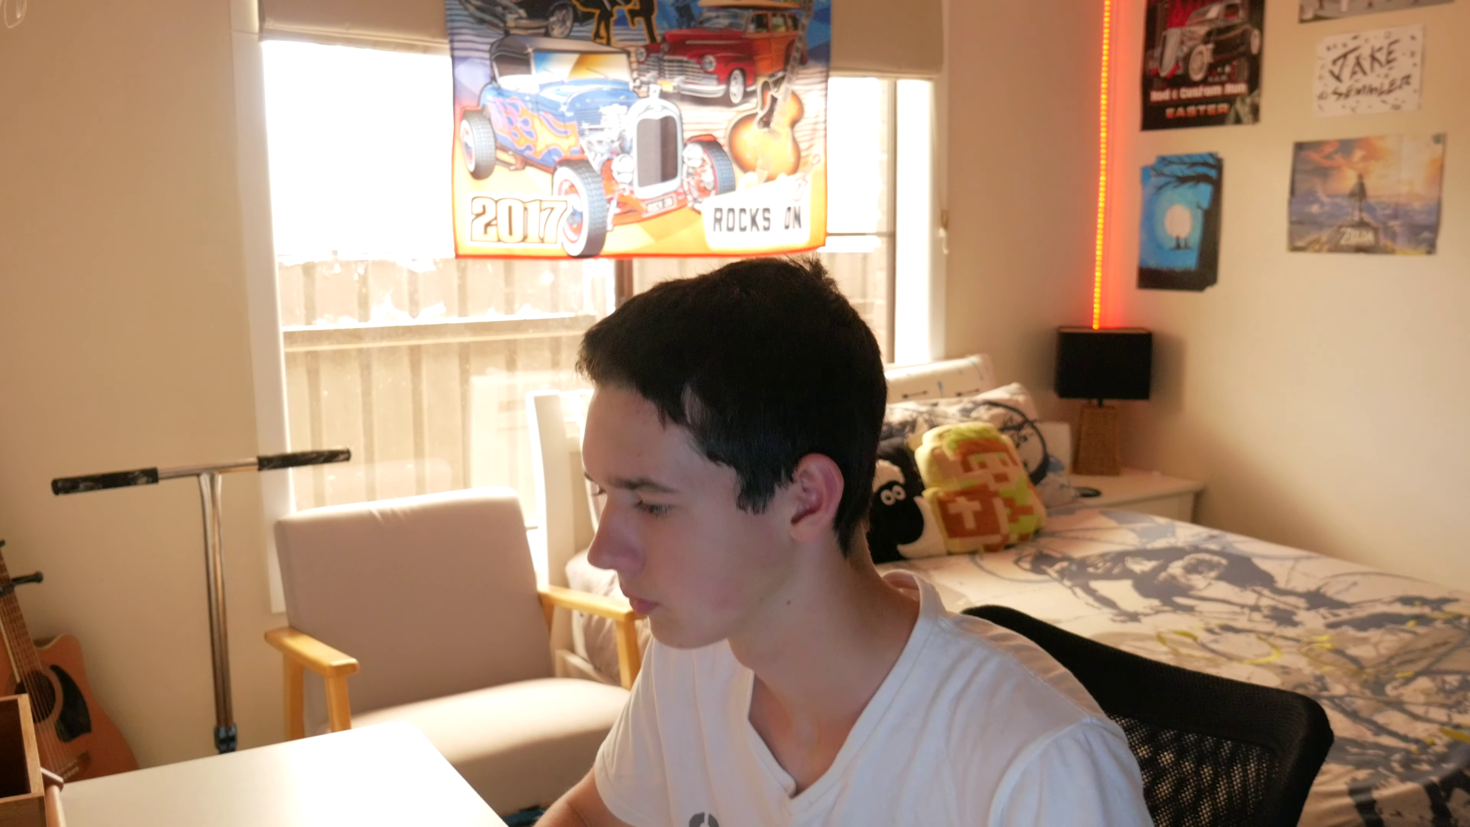